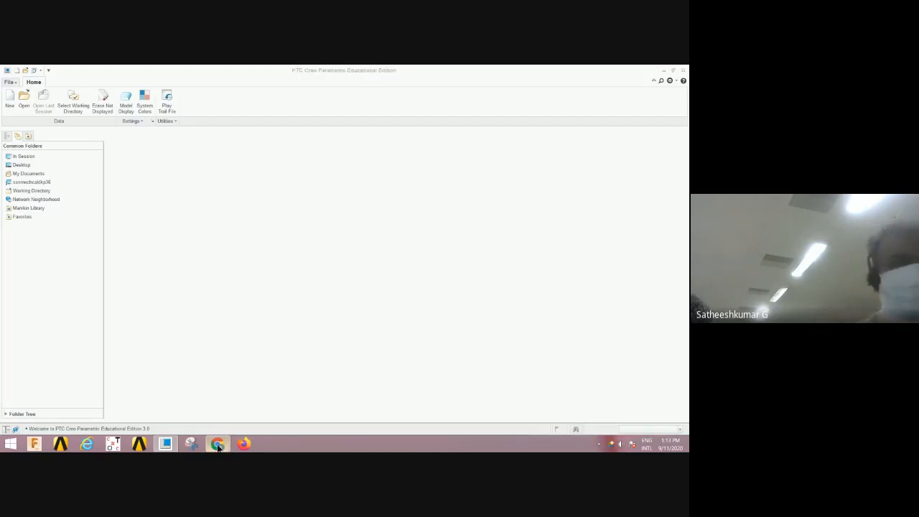
Switch to the Google Meet call and admit each participant waiting to join the meeting
mouse_move(218, 442)
left_click(200, 406)
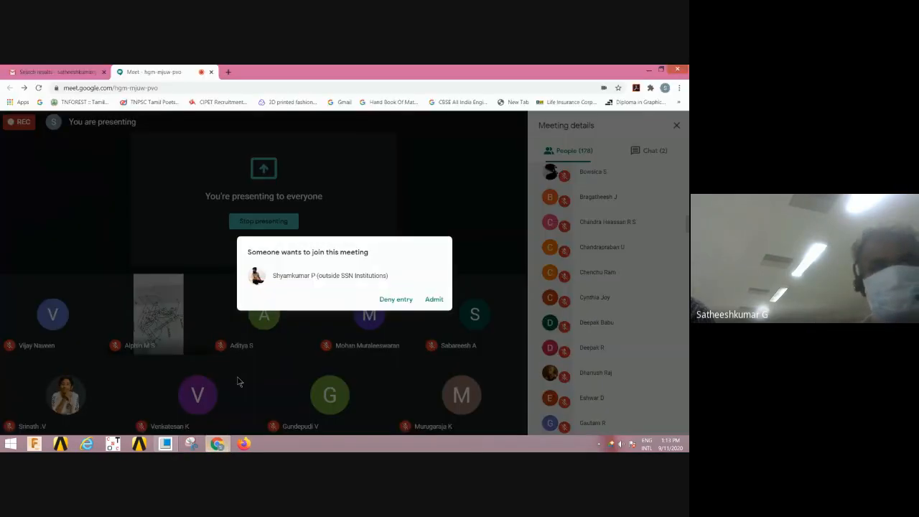
left_click(434, 298)
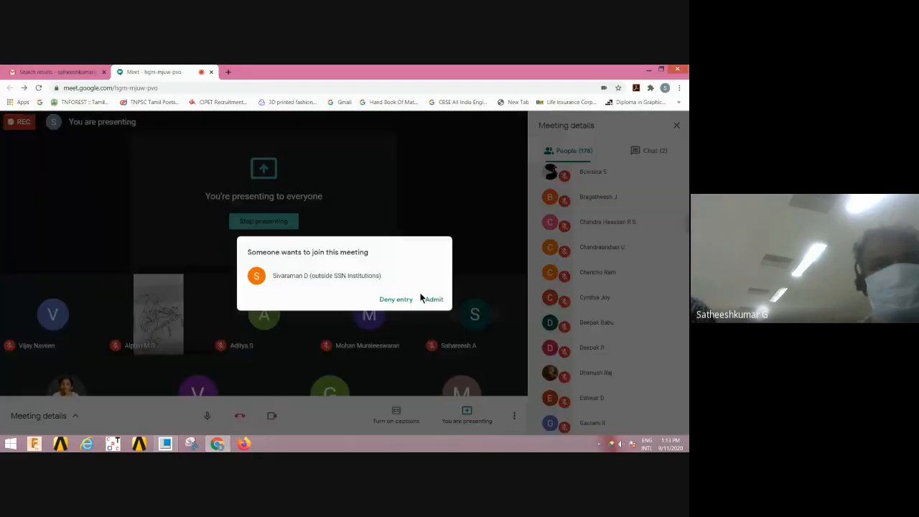
left_click(432, 300)
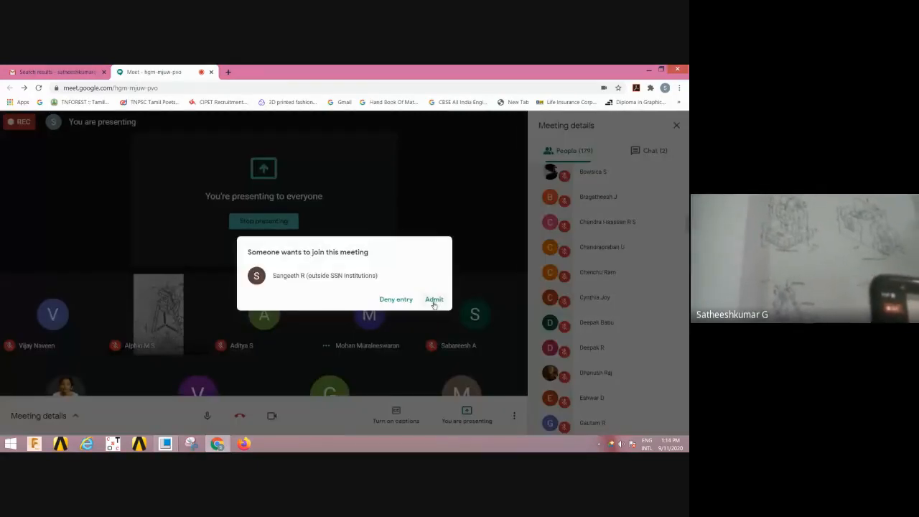
left_click(433, 301)
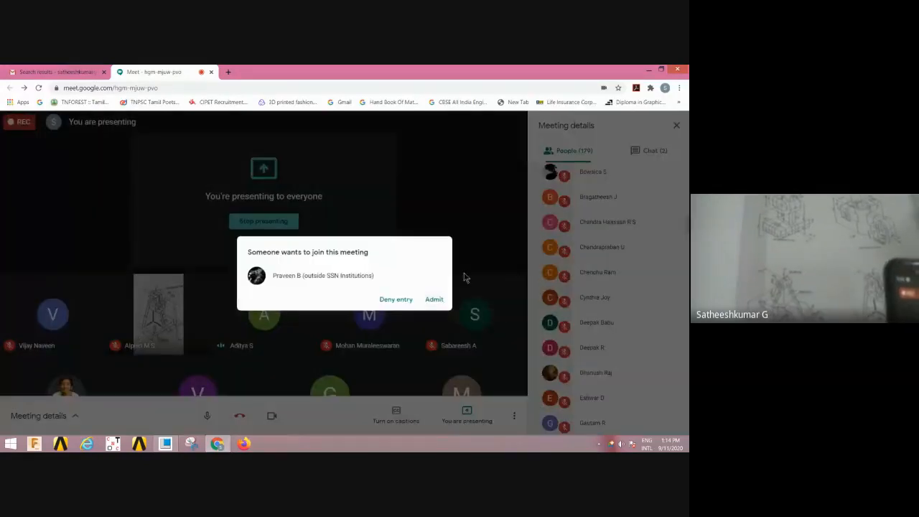
left_click(434, 300)
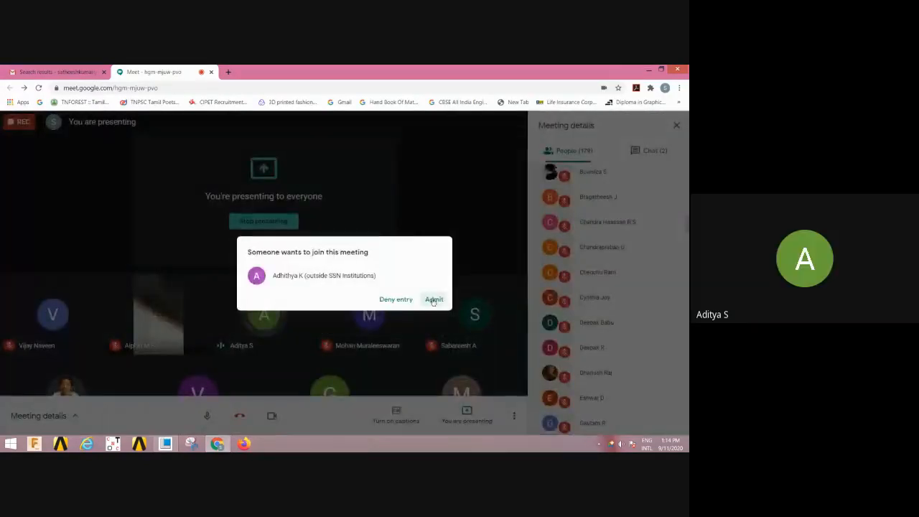
left_click(433, 300)
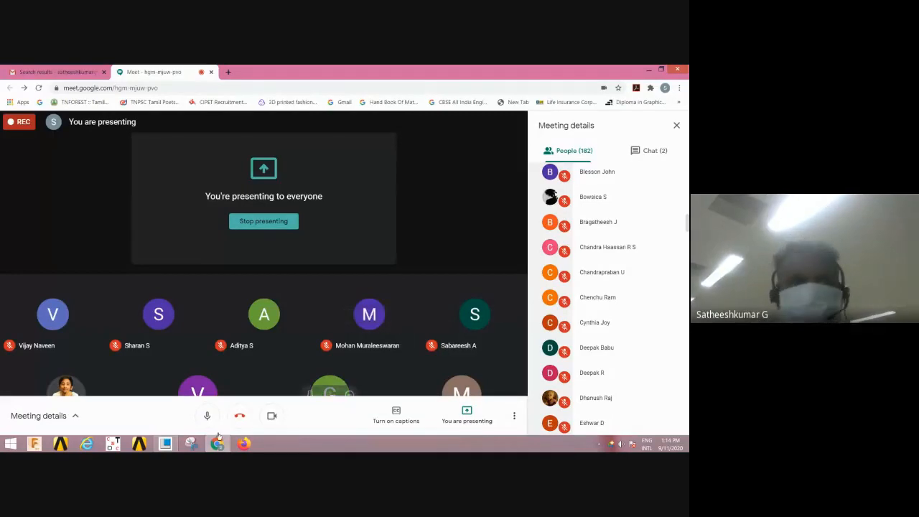
Switch to Creo Parametric and create a solid part named Tutorial3 from the mmns_part_solid template instead of the default one
left_click(168, 444)
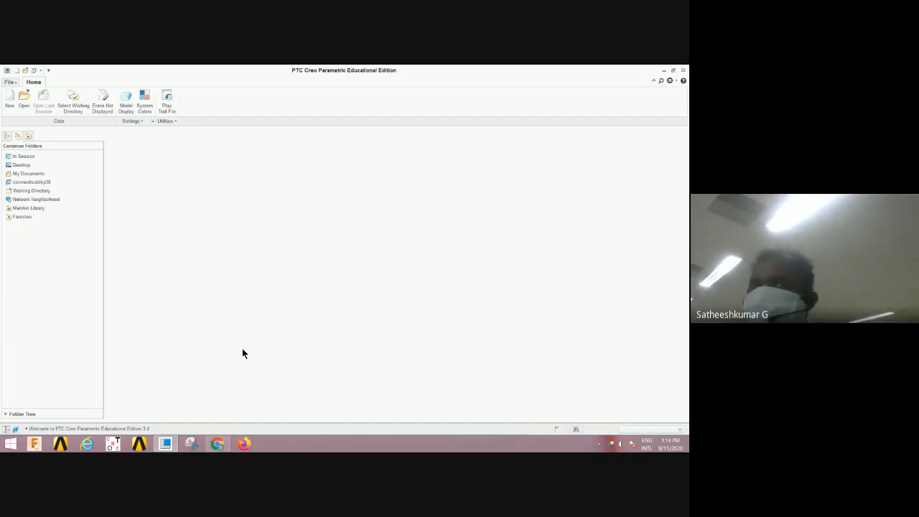
left_click(11, 108)
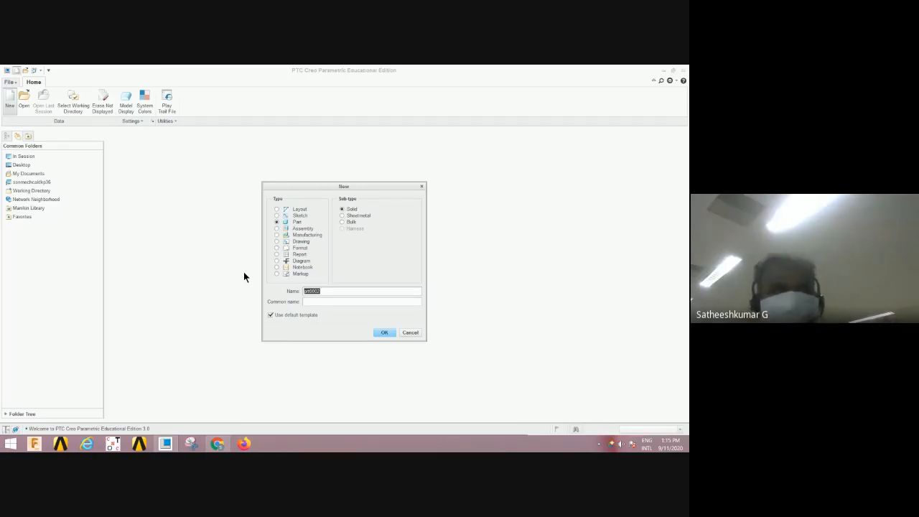
type("Tutor")
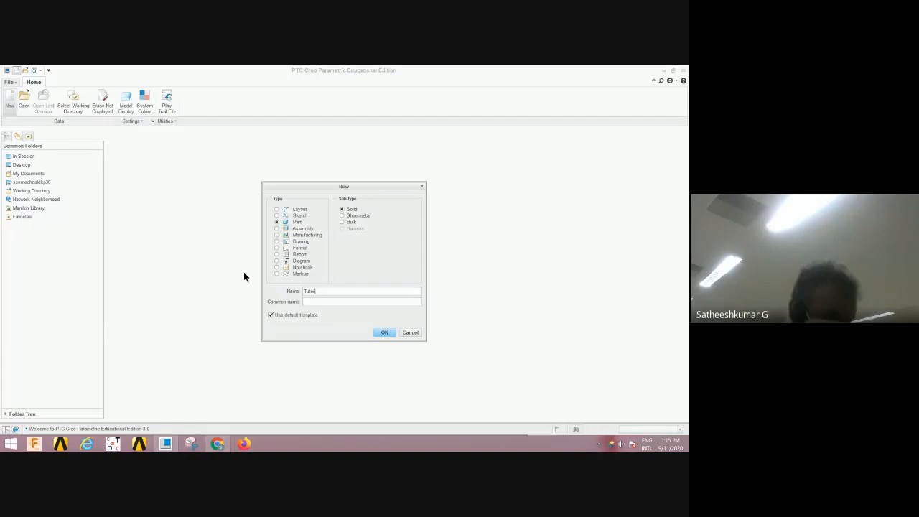
type("ial")
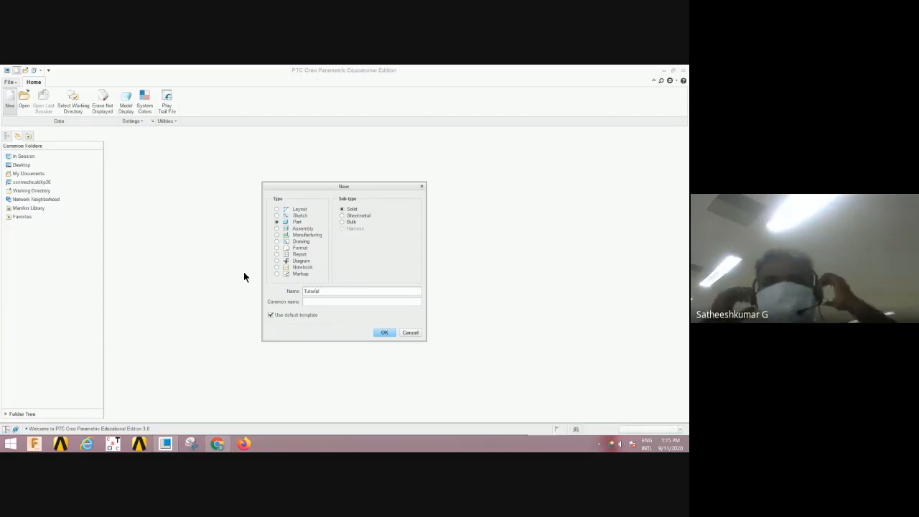
type("3")
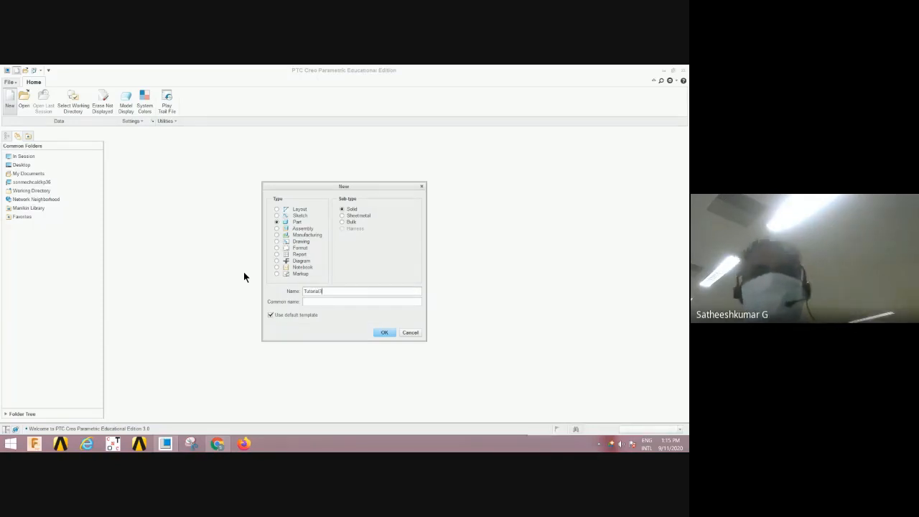
left_click(270, 315)
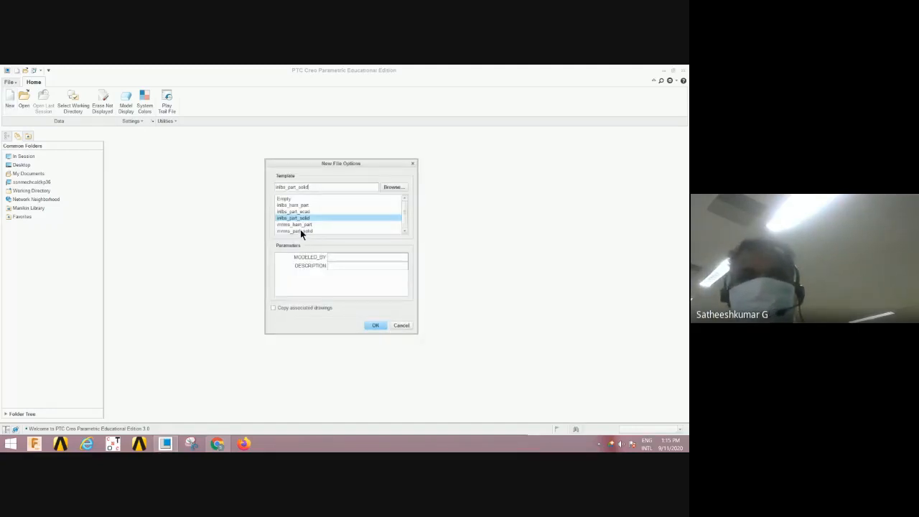
left_click(300, 230)
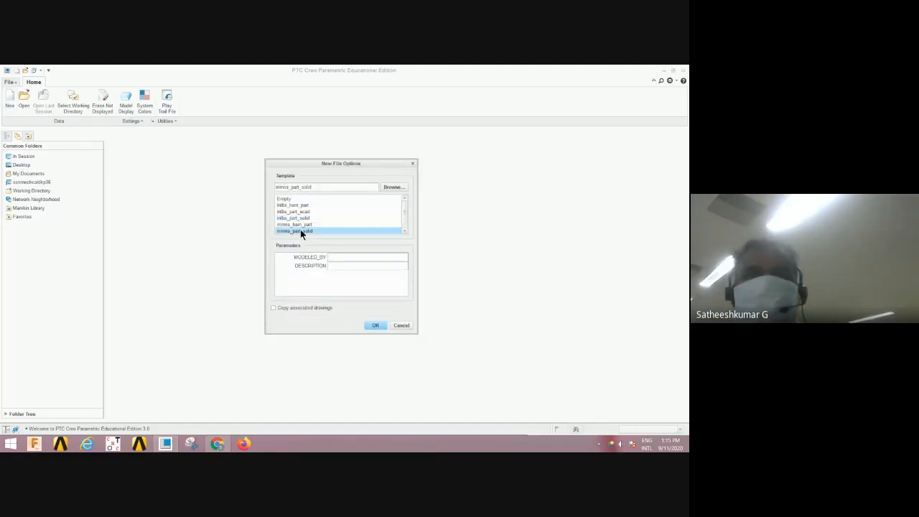
left_click(372, 326)
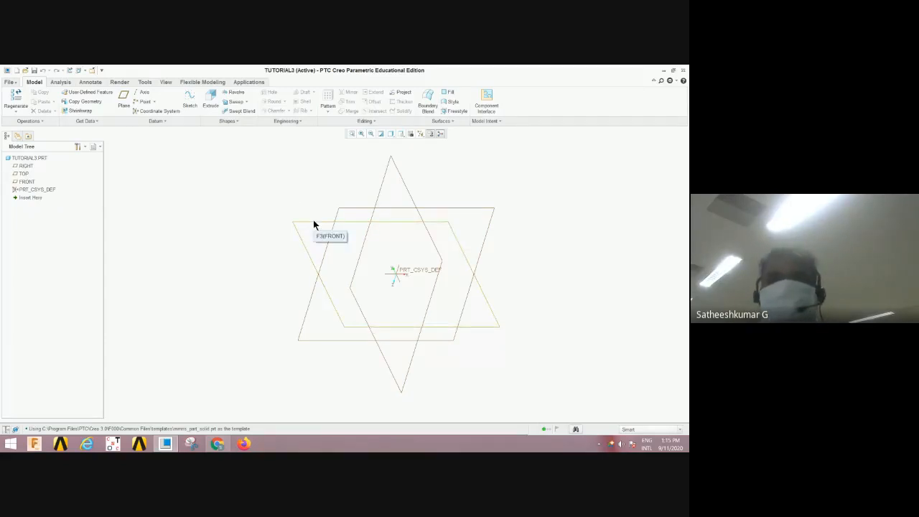
Start a sketch on the FRONT datum plane and orient the sketch plane parallel to the screen
left_click(313, 221)
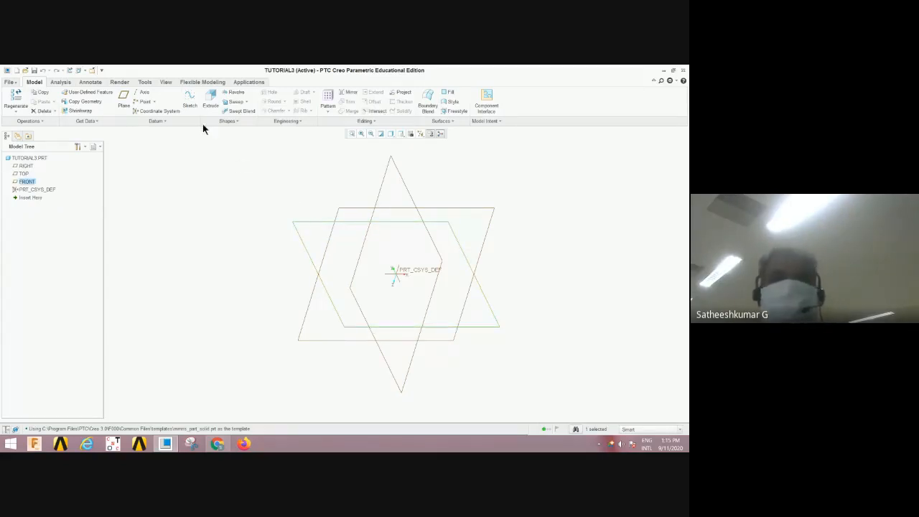
left_click(190, 104)
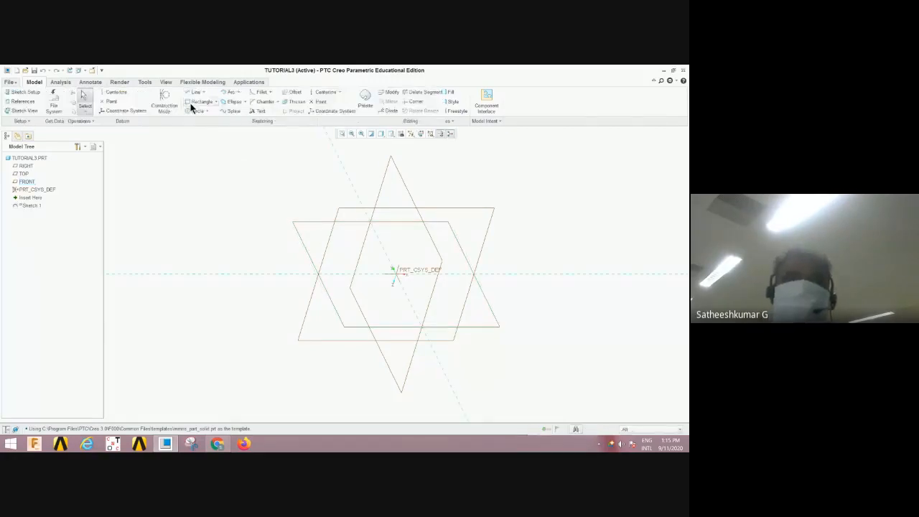
left_click(420, 137)
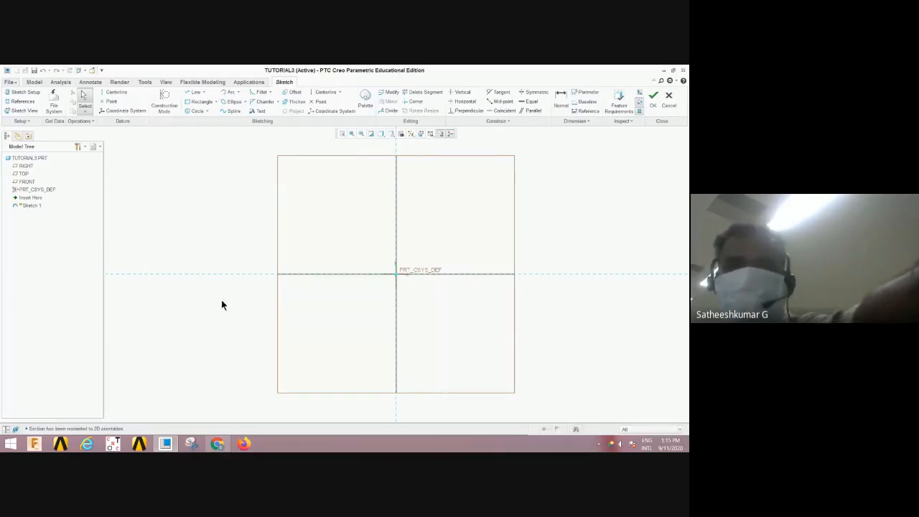
Switch to Gmail in Chrome and open the CAD_CAM_MANUAL1.doc attachment of the "UME 1512 CADM_Lab_Manual" e-mail
mouse_move(217, 444)
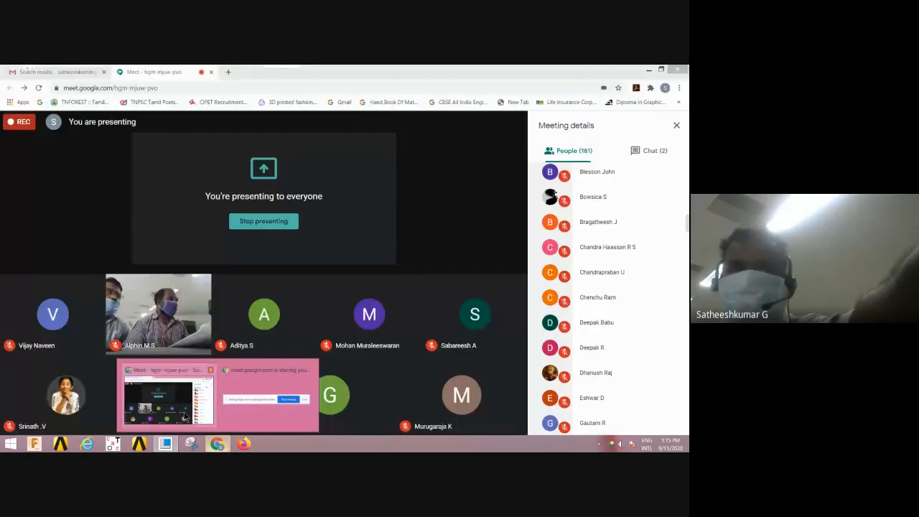
left_click(184, 417)
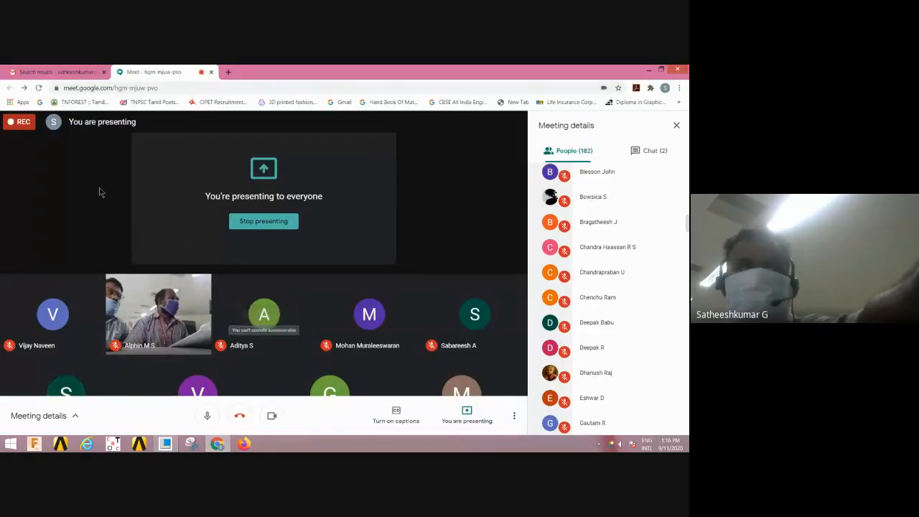
left_click(67, 73)
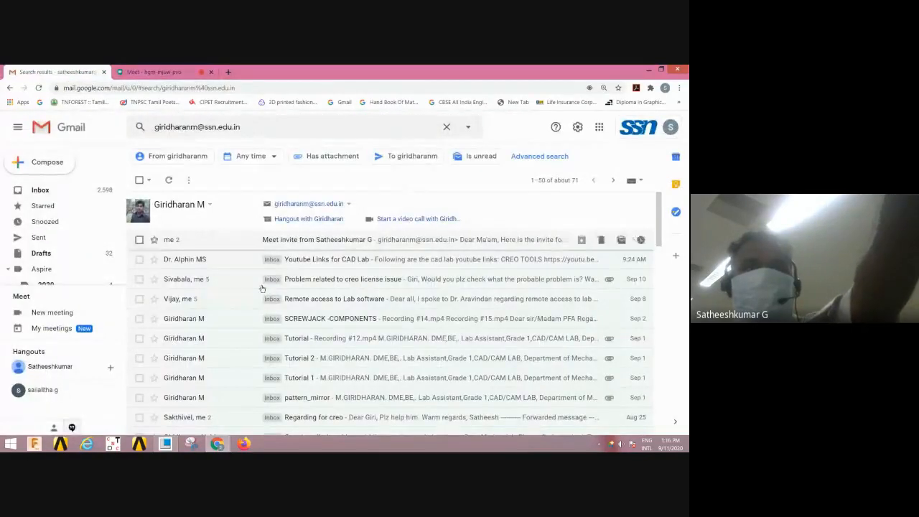
scroll(294, 325, "down", 3)
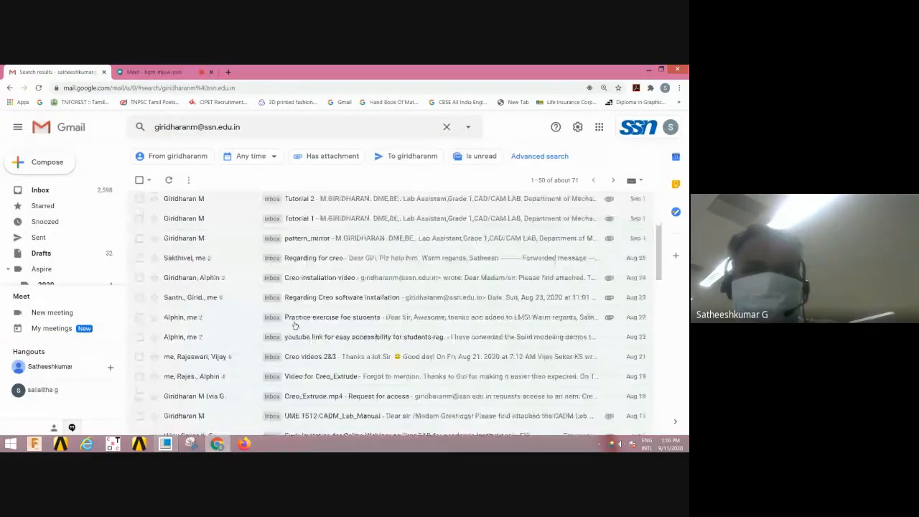
scroll(294, 325, "down", 1)
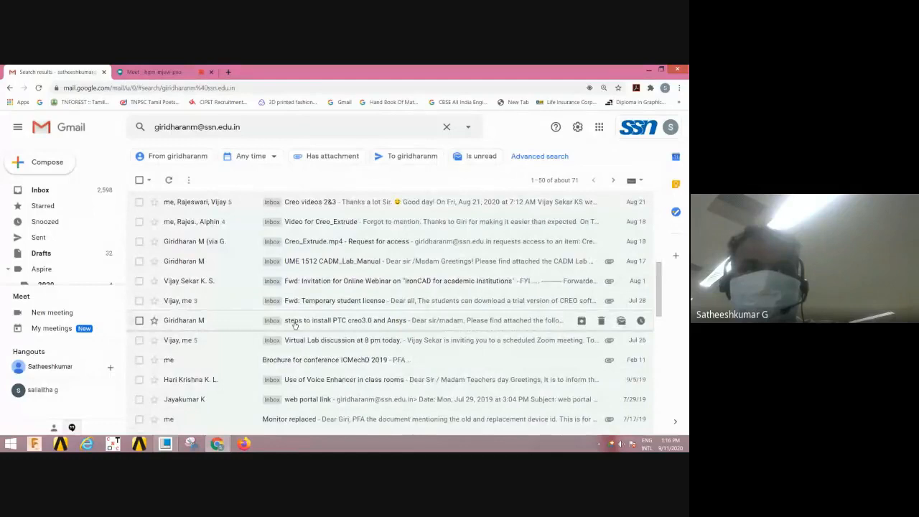
scroll(295, 325, "down", 1)
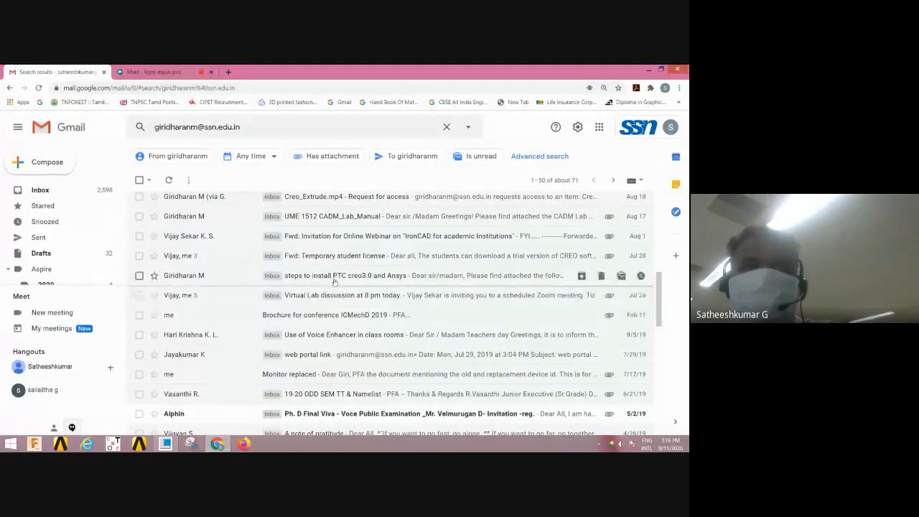
scroll(337, 273, "up", 1)
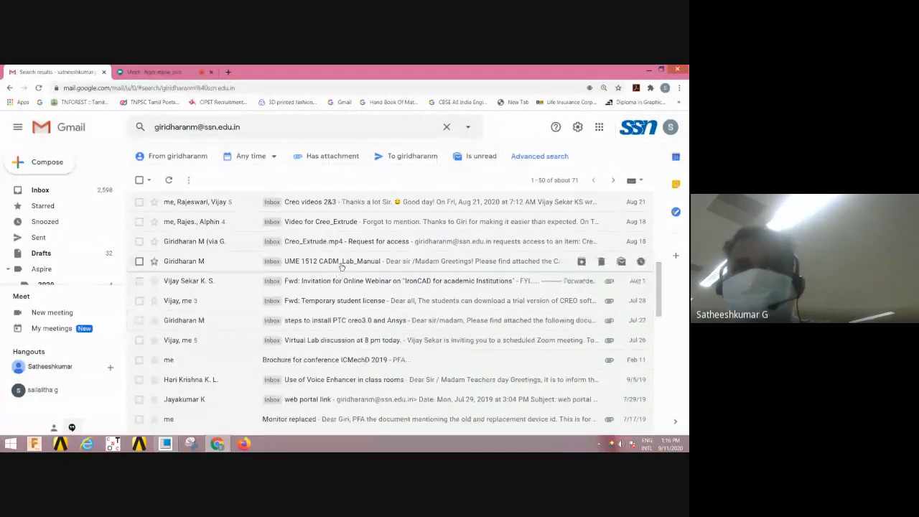
left_click(341, 267)
scroll(310, 301, "down", 10)
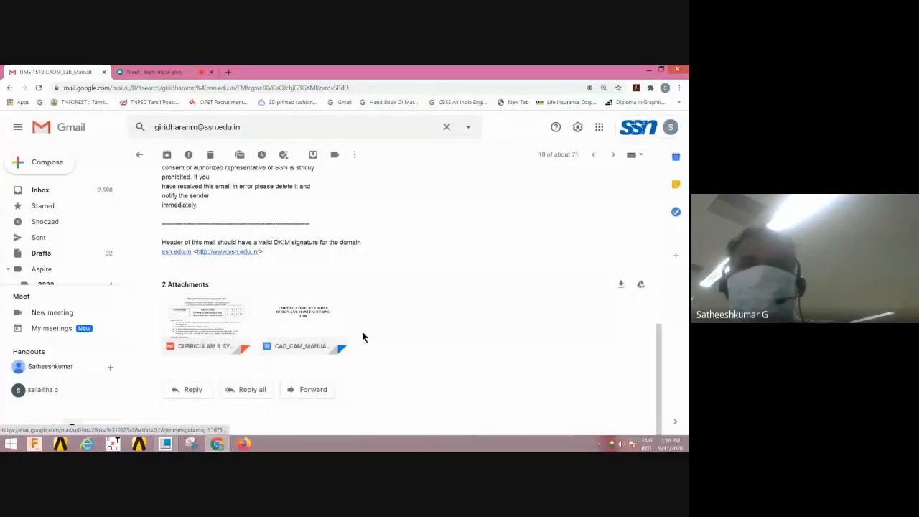
left_click(293, 326)
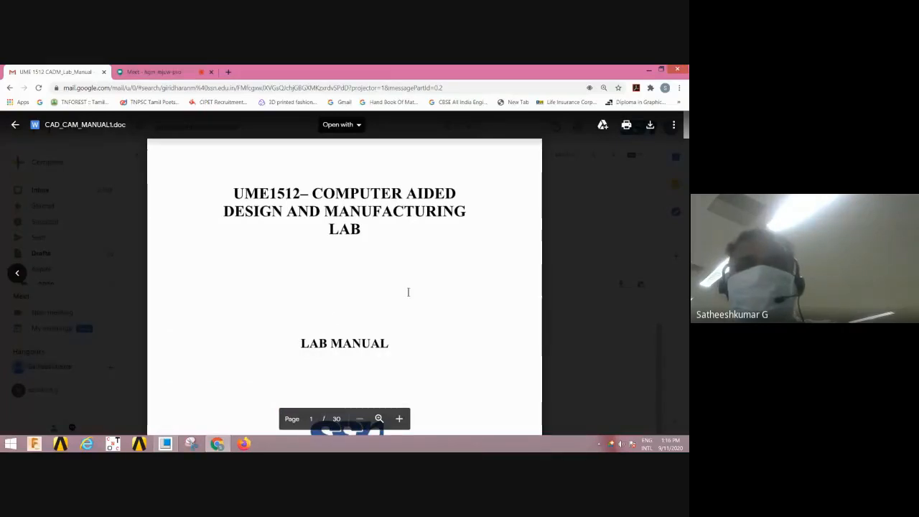
Examine the dimensioned bracket drawing with the 154 mm long base on page 4 of the lab manual at enlarged scale
scroll(462, 279, "down", 10)
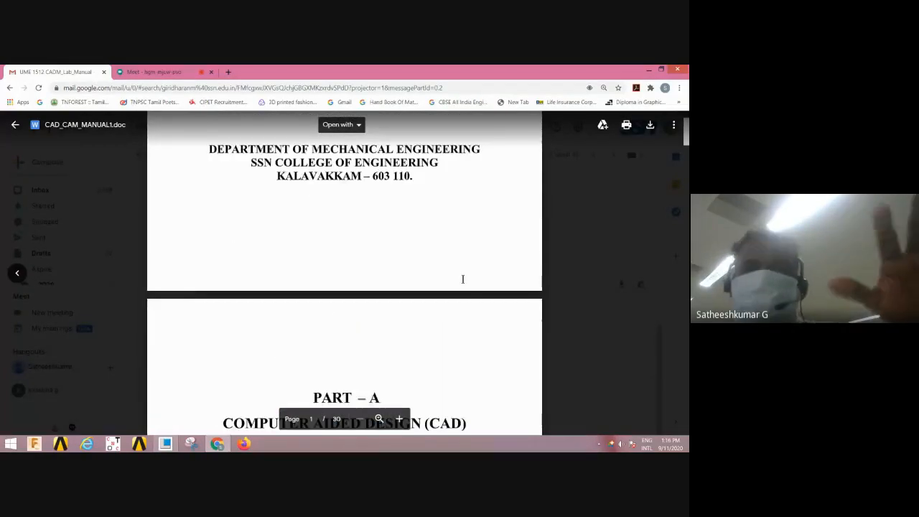
scroll(462, 278, "down", 12)
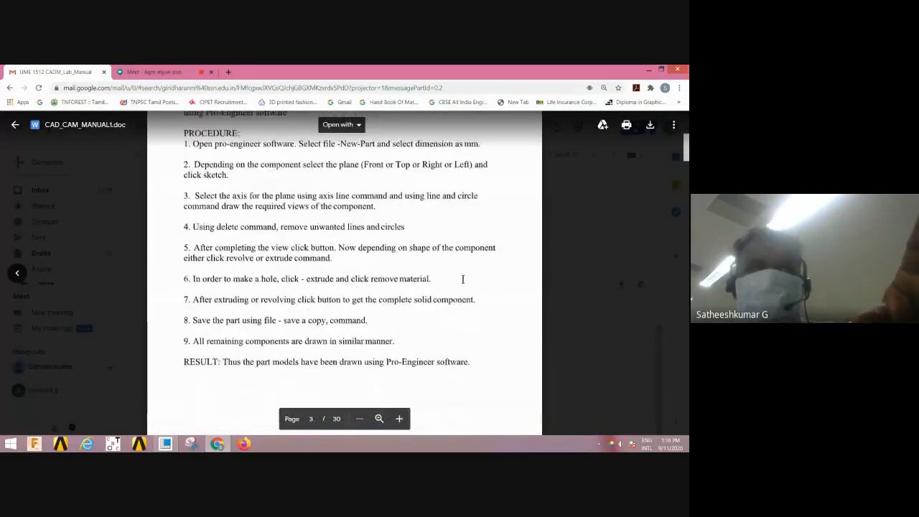
scroll(462, 279, "down", 10)
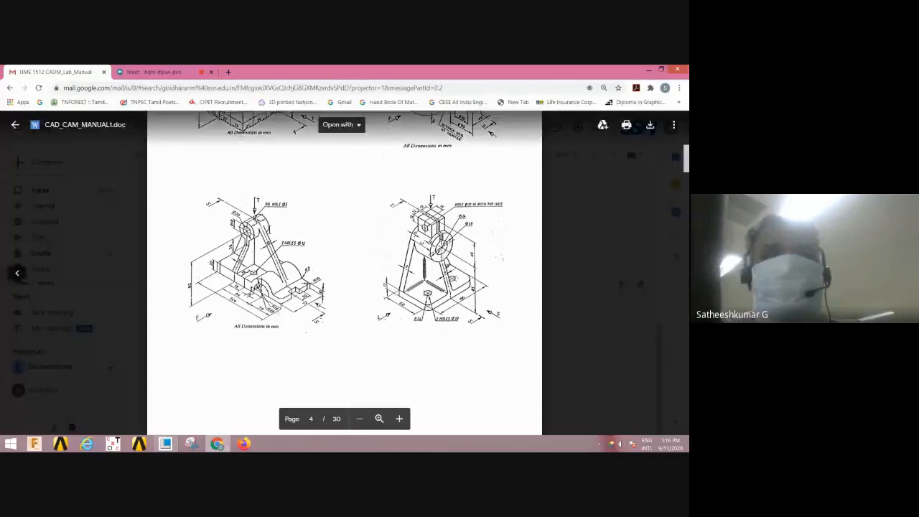
left_click(399, 421)
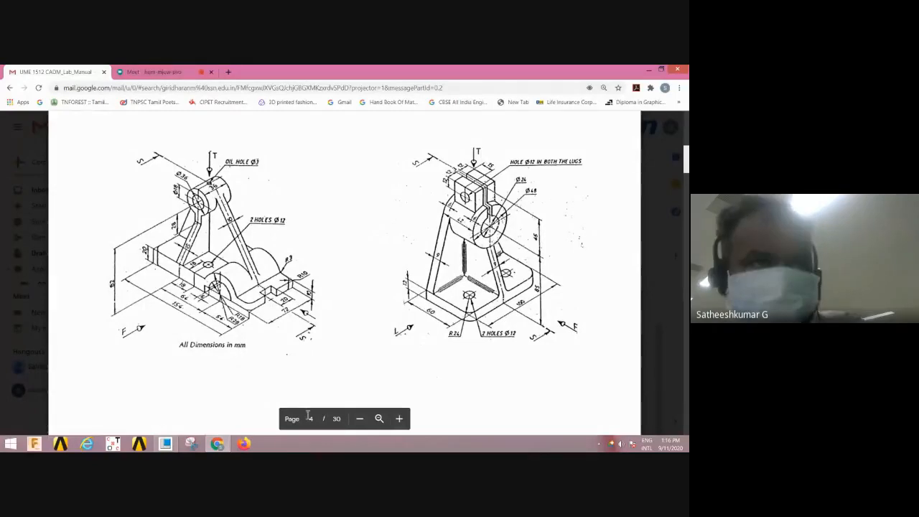
mouse_move(220, 445)
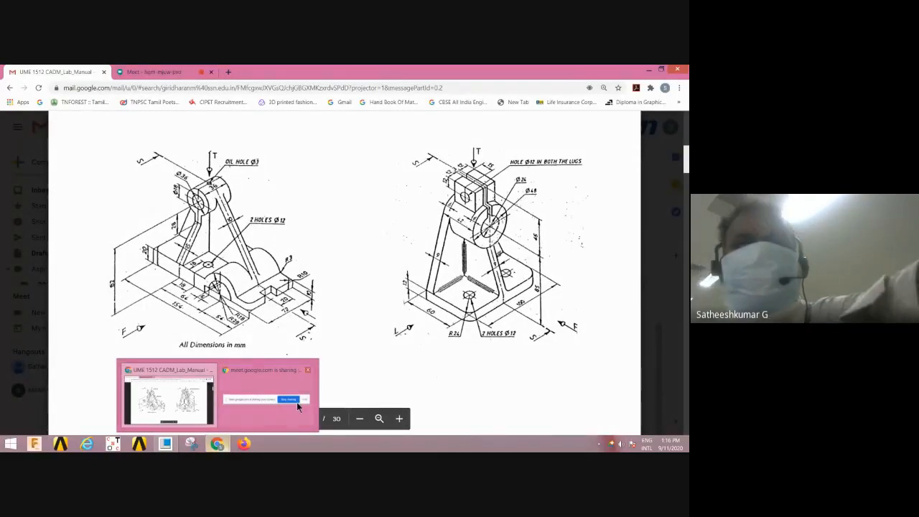
left_click(399, 419)
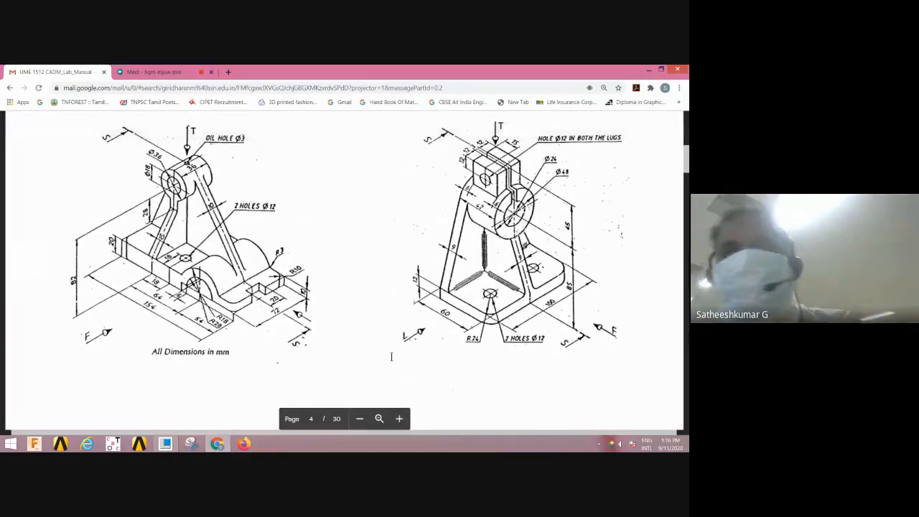
left_click_drag(523, 432, 496, 436)
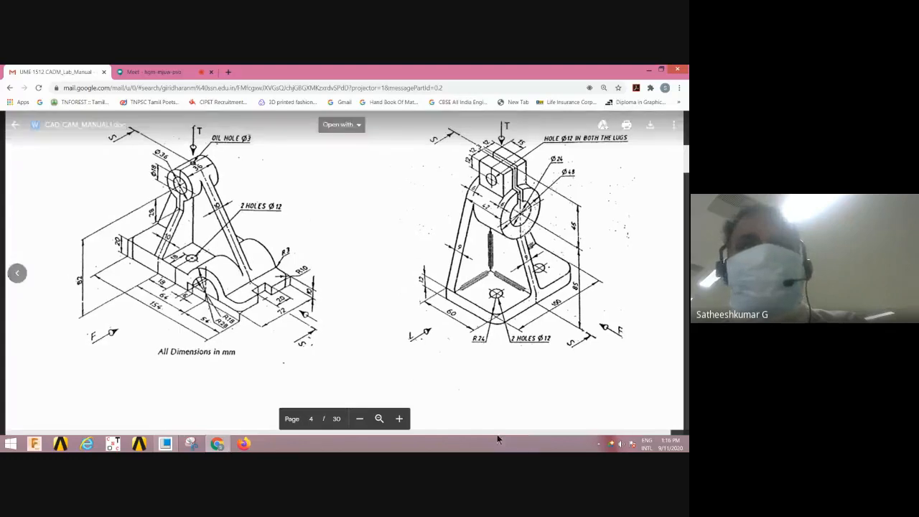
left_click(399, 418)
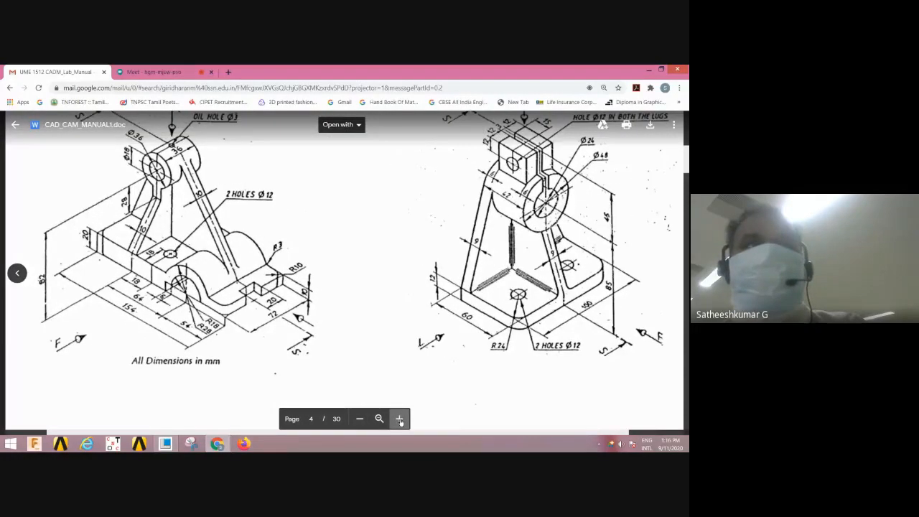
left_click(399, 418)
mouse_move(462, 432)
left_mouse_down()
mouse_move(377, 436)
mouse_move(433, 423)
left_mouse_up()
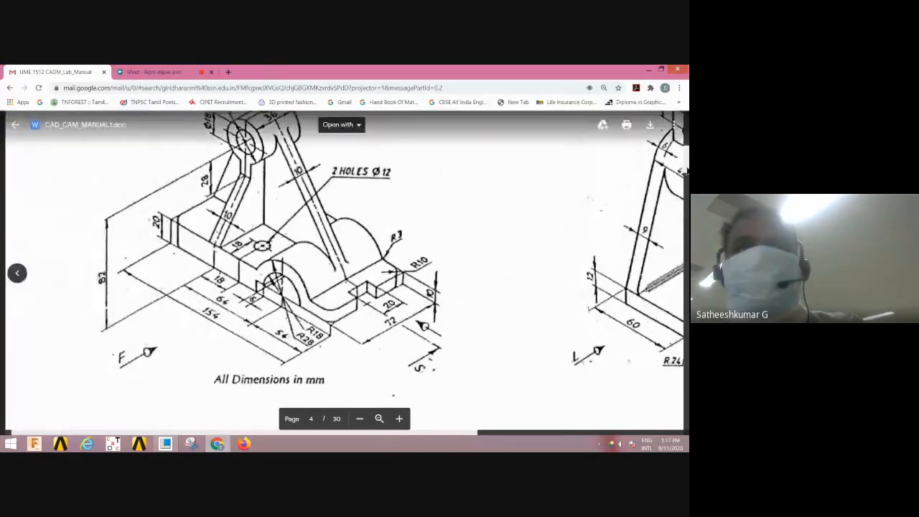
Study the base, boss, rib and hole dimensions in the bracket drawing on page 4 of the lab manual
scroll(433, 423, "down", 5)
scroll(688, 171, "down", 3)
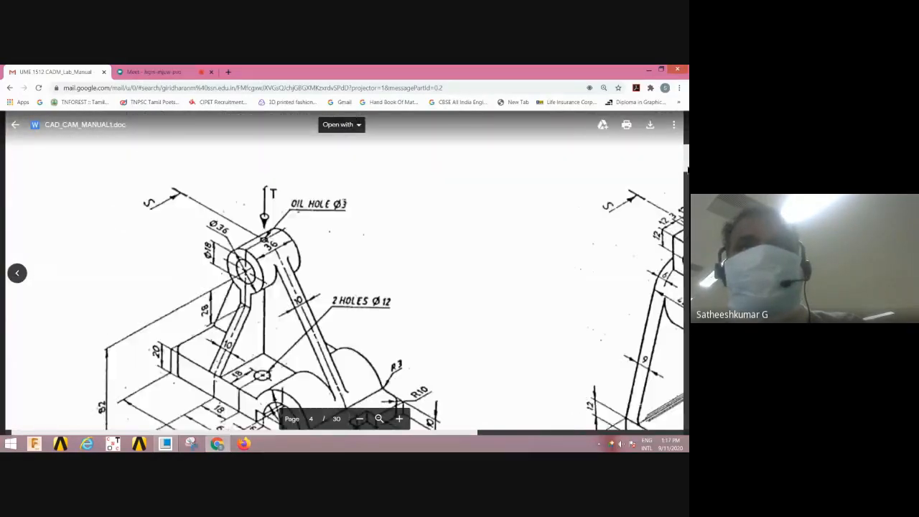
scroll(688, 171, "down", 3)
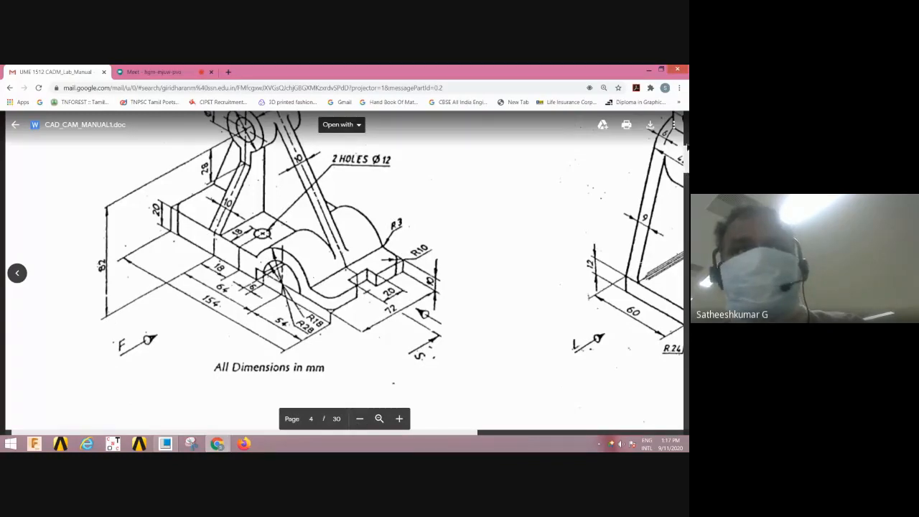
scroll(688, 148, "down", 3)
scroll(688, 180, "up", 3)
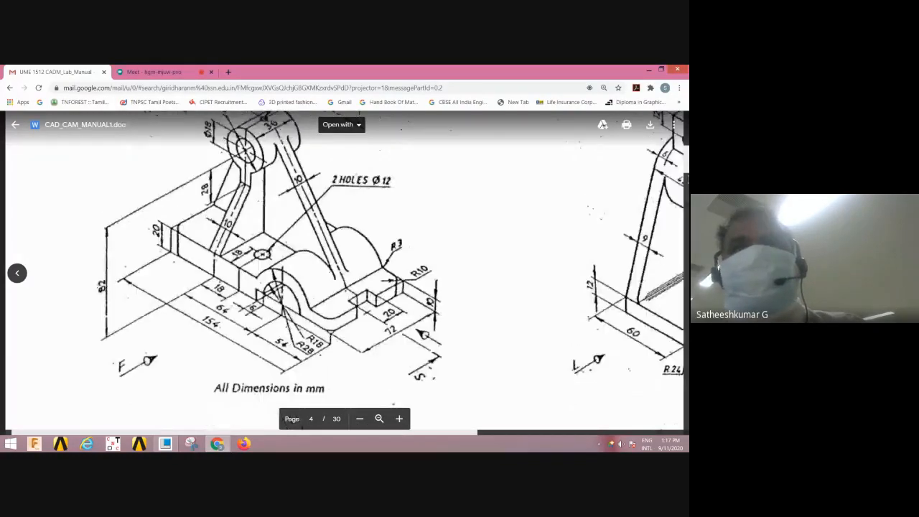
scroll(688, 179, "down", 1)
scroll(344, 280, "up", 3)
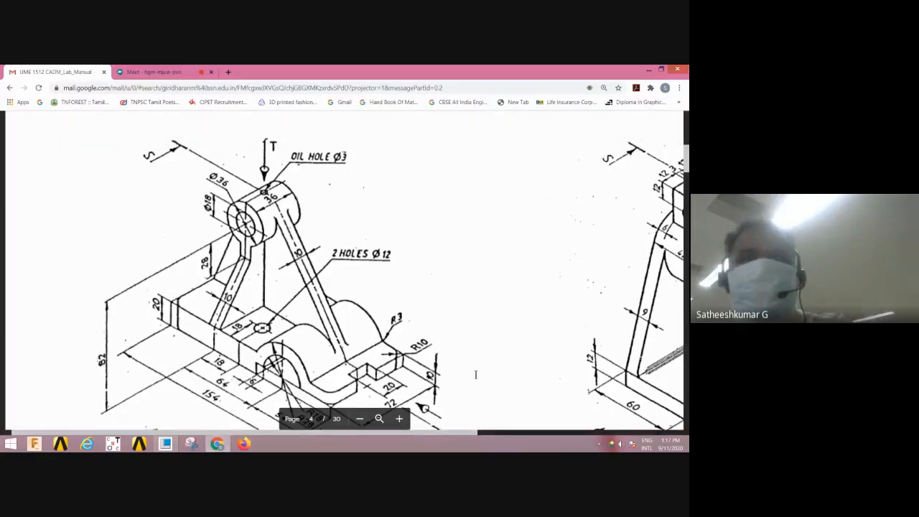
scroll(475, 374, "down", 1)
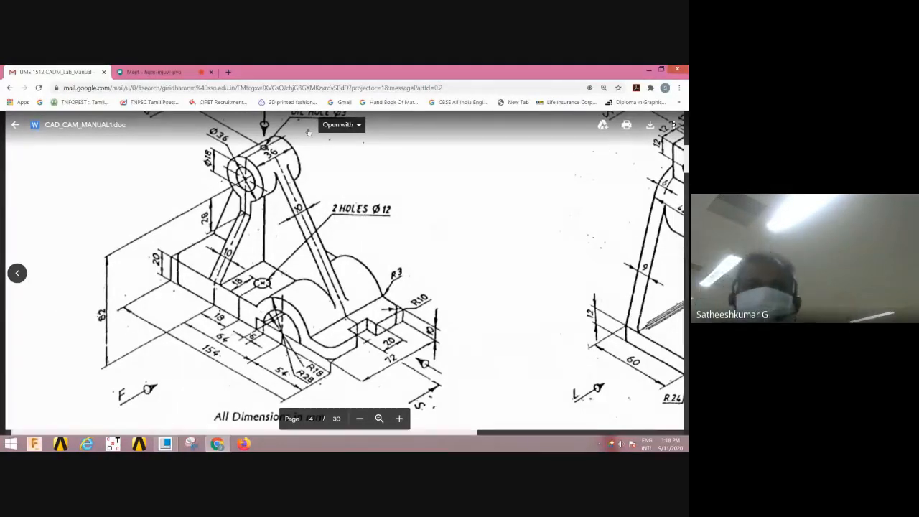
scroll(193, 231, "up", 1)
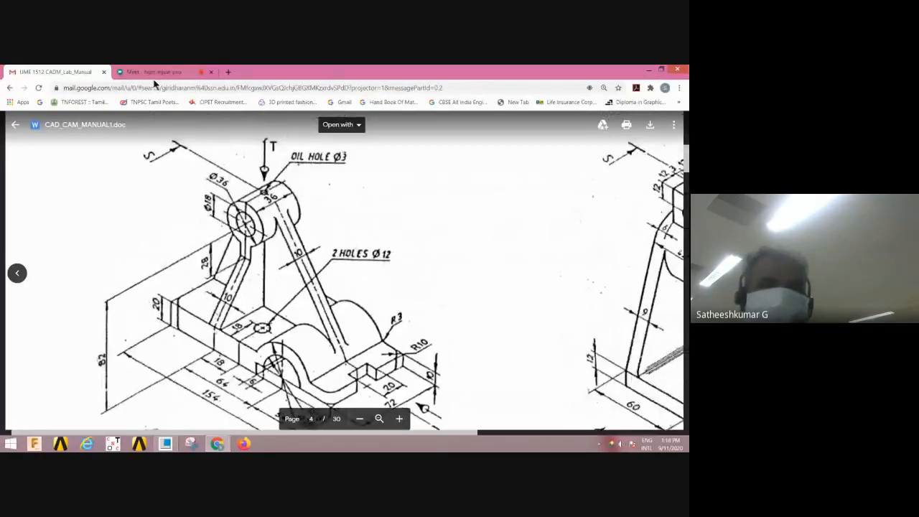
Switch to the Google Meet session and admit the outside participants asking to join the meeting
left_click(159, 73)
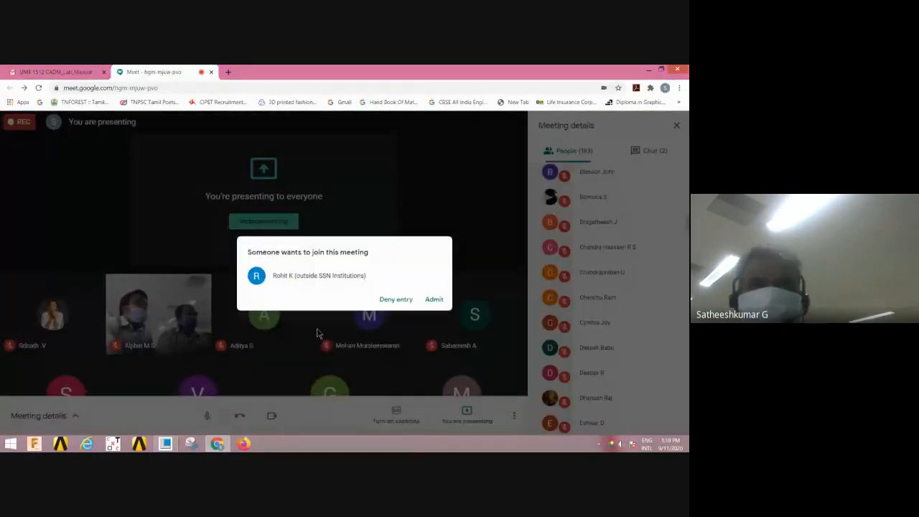
left_click(434, 300)
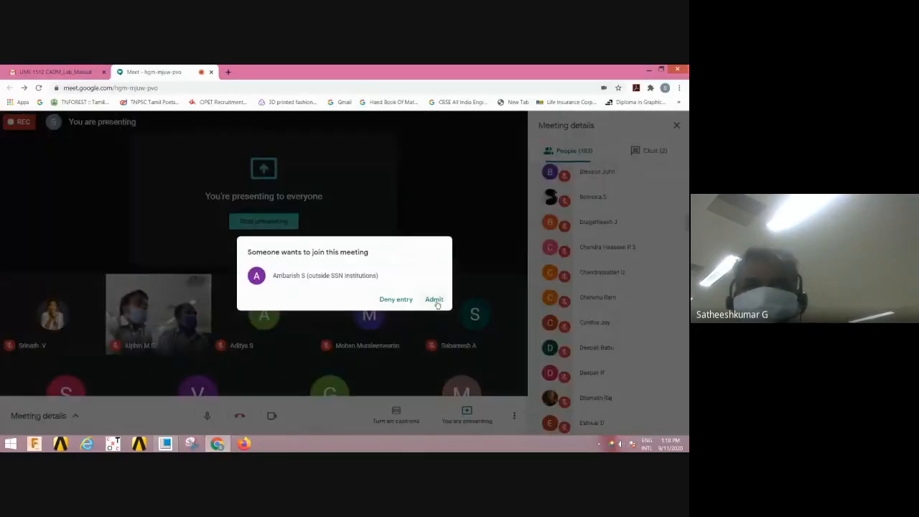
left_click(434, 299)
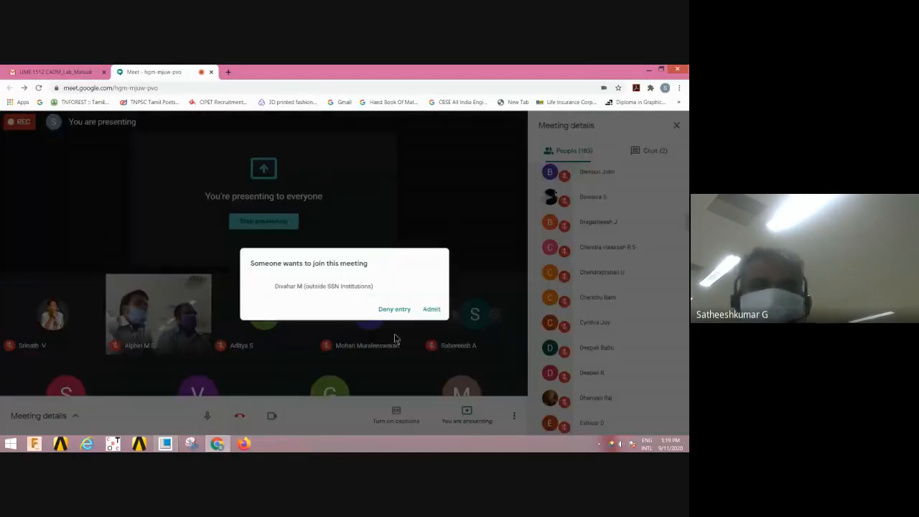
left_click(433, 299)
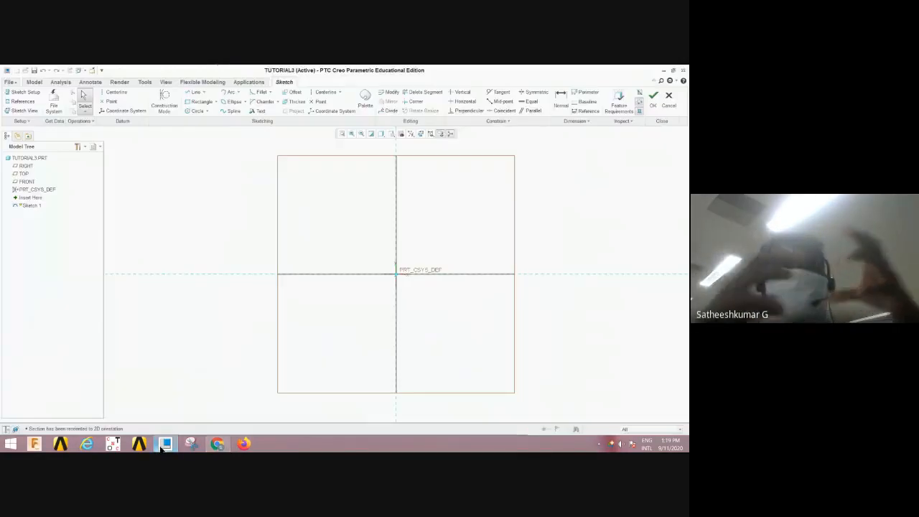
left_click(165, 444)
left_click(164, 444)
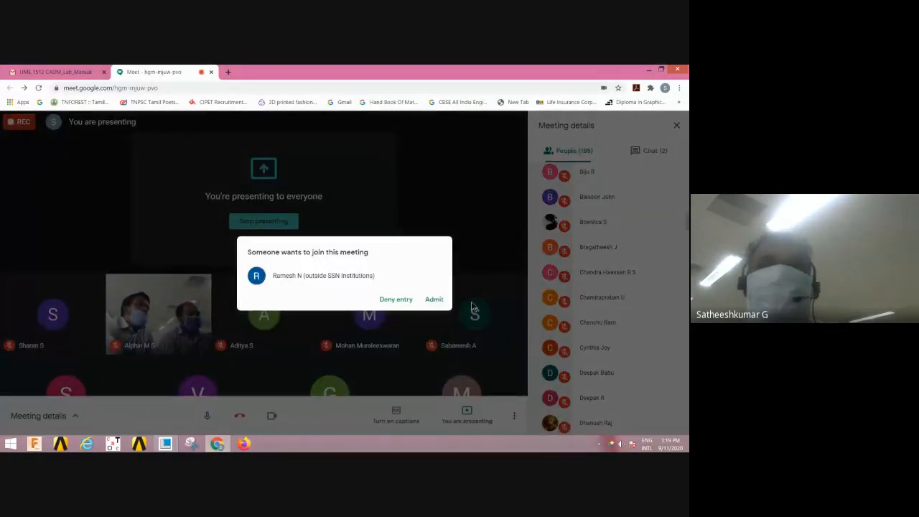
left_click(433, 300)
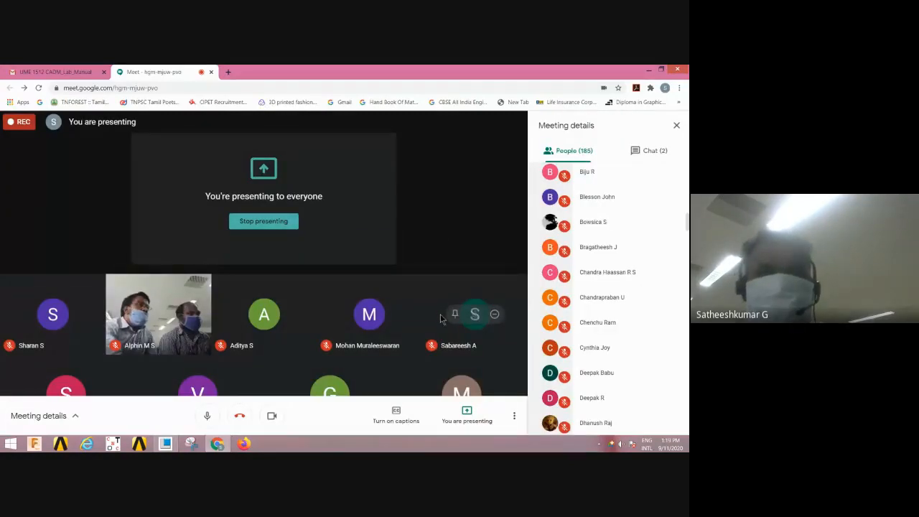
Switch to Creo Parametric and sketch a closed line rectangle about 340 mm long and 51 mm high, with its lower-left corner at the origin
left_click(164, 443)
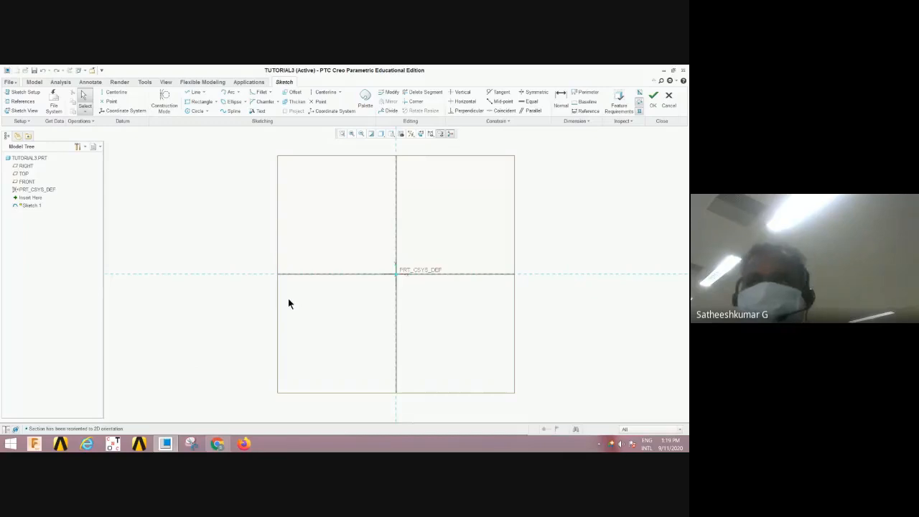
left_click(194, 96)
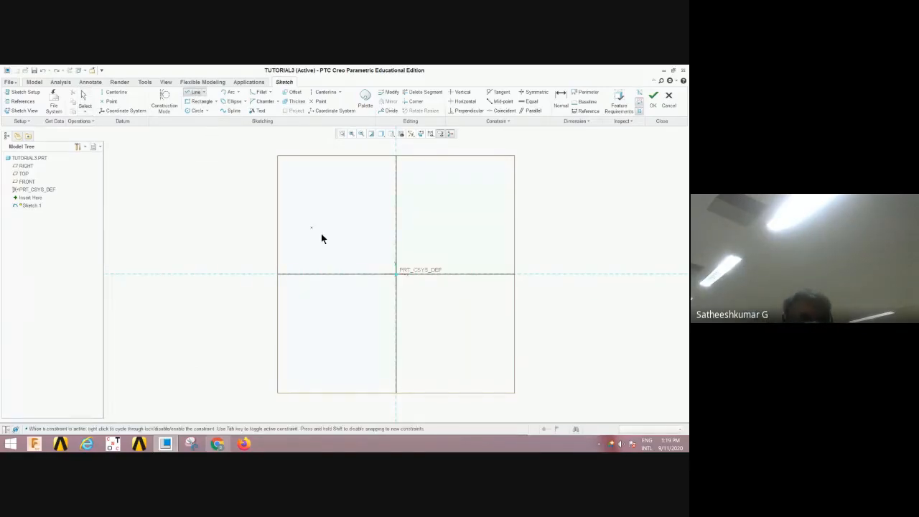
left_click(396, 273)
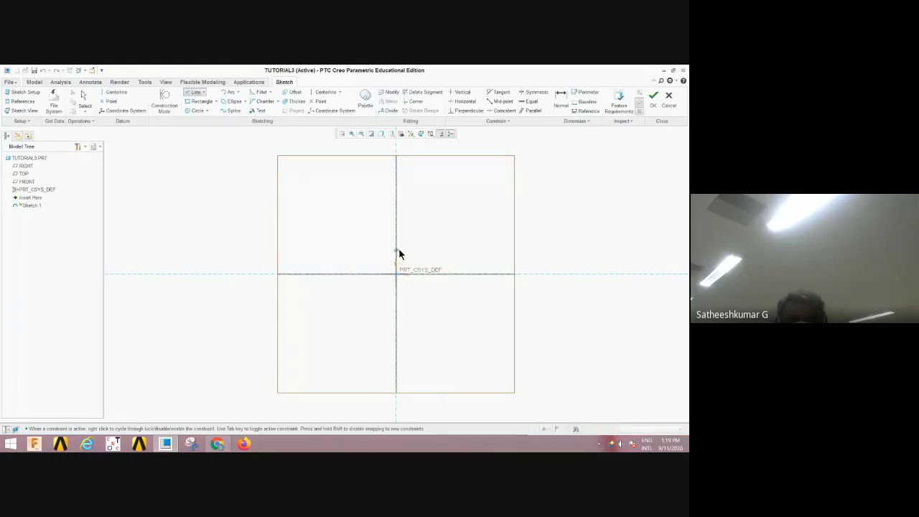
left_click(552, 274)
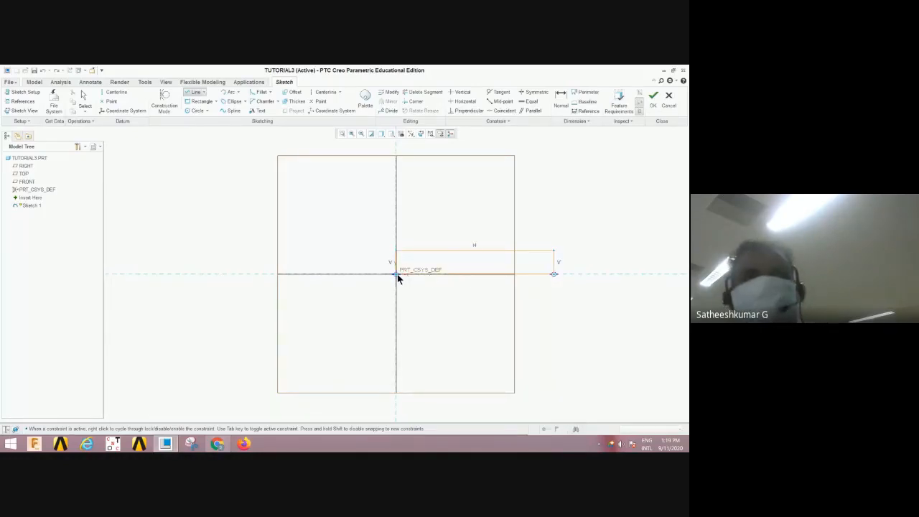
left_click(397, 273)
middle_click(427, 234)
Set the base rectangle's height to 20 mm and its length to 154 mm
scroll(565, 253, "up", 1)
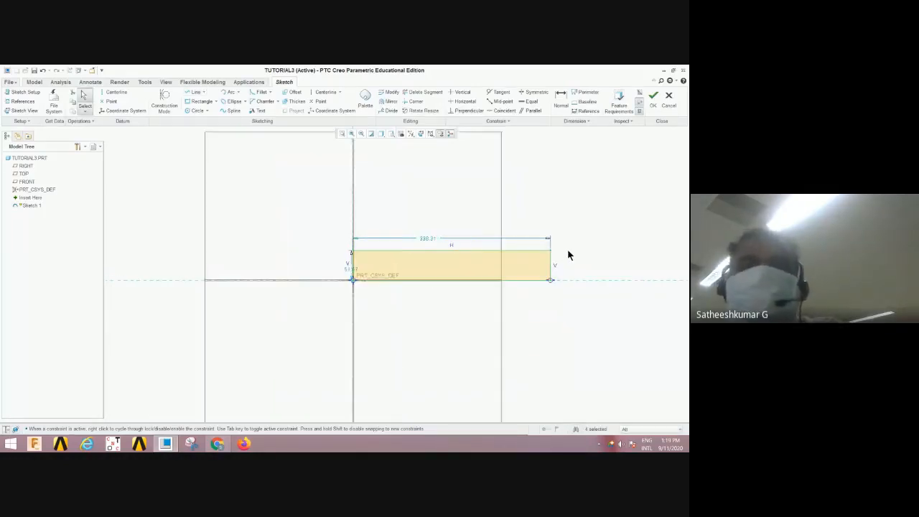
scroll(567, 254, "up", 2)
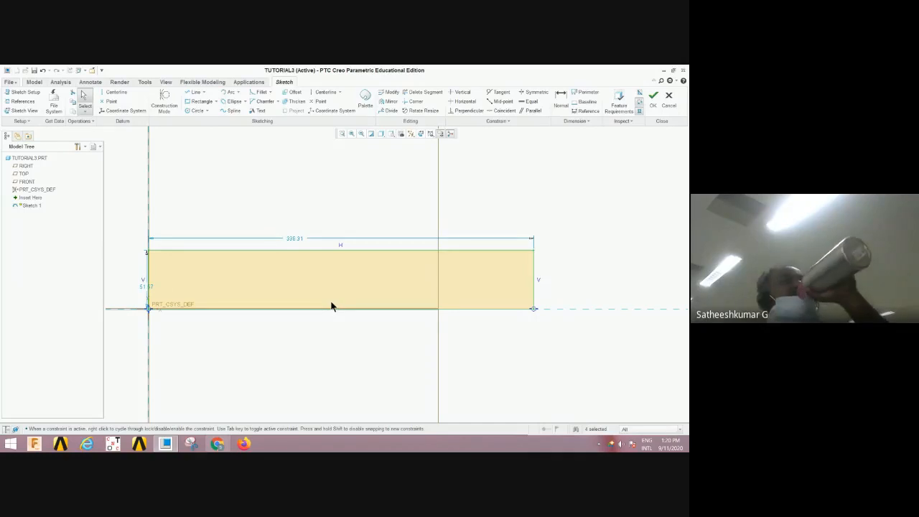
double_click(141, 286)
type("20")
key("Return")
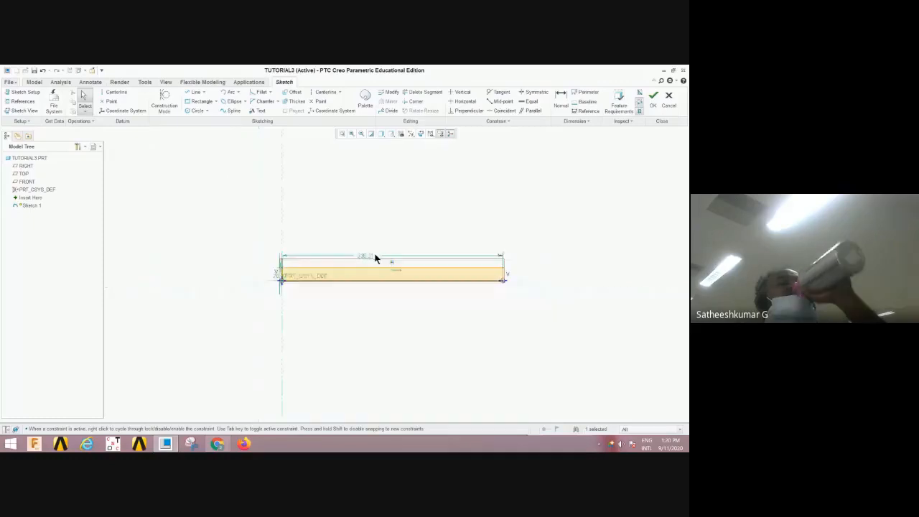
scroll(375, 259, "down", 3)
scroll(375, 257, "down", 1)
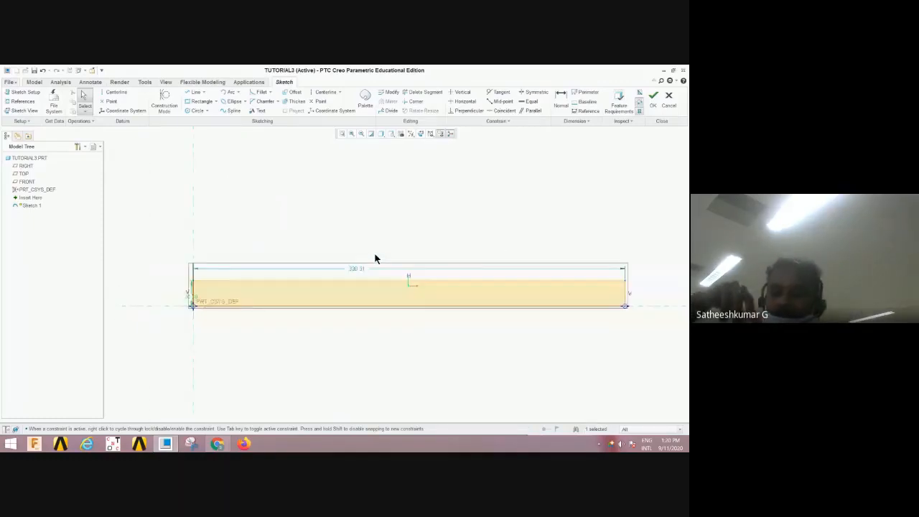
scroll(376, 257, "up", 2)
scroll(426, 305, "down", 1)
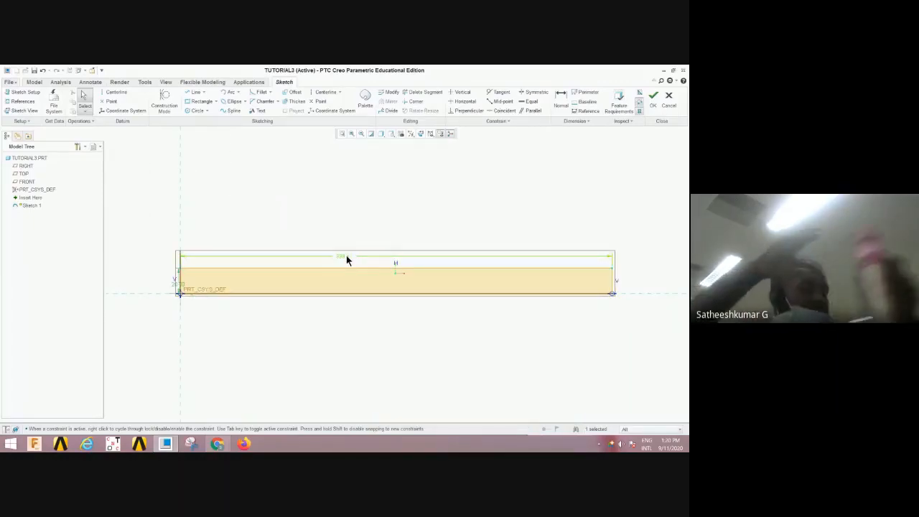
double_click(346, 256)
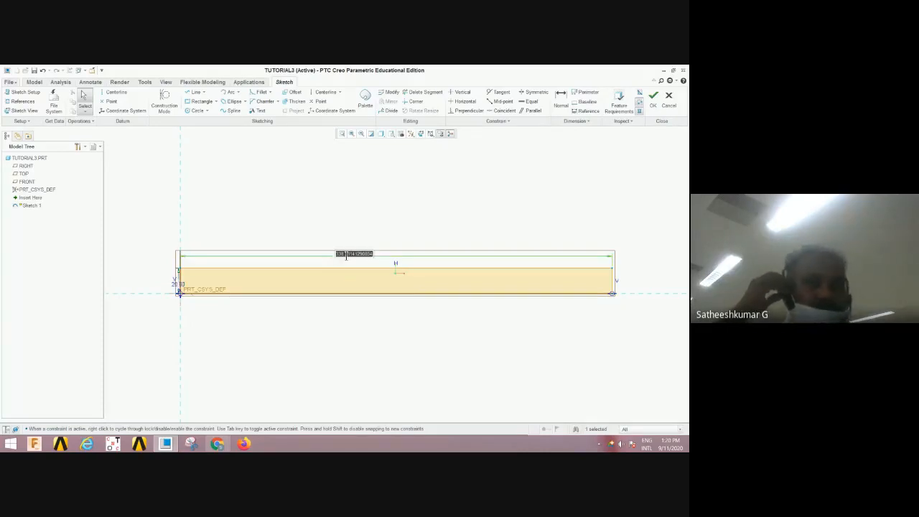
type("154")
key("Return")
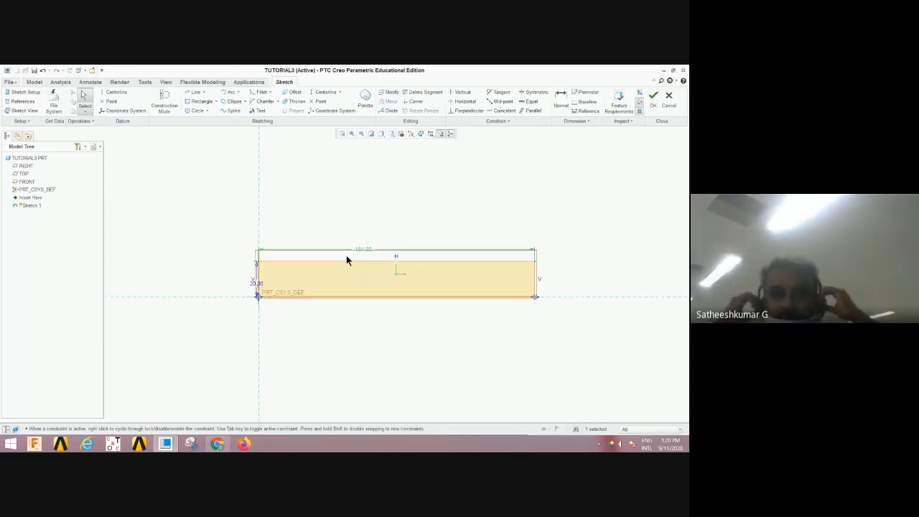
Sketch a horizontal line inward from the midpoint of the rectangle's right edge and set its length to 54 mm
left_click(194, 95)
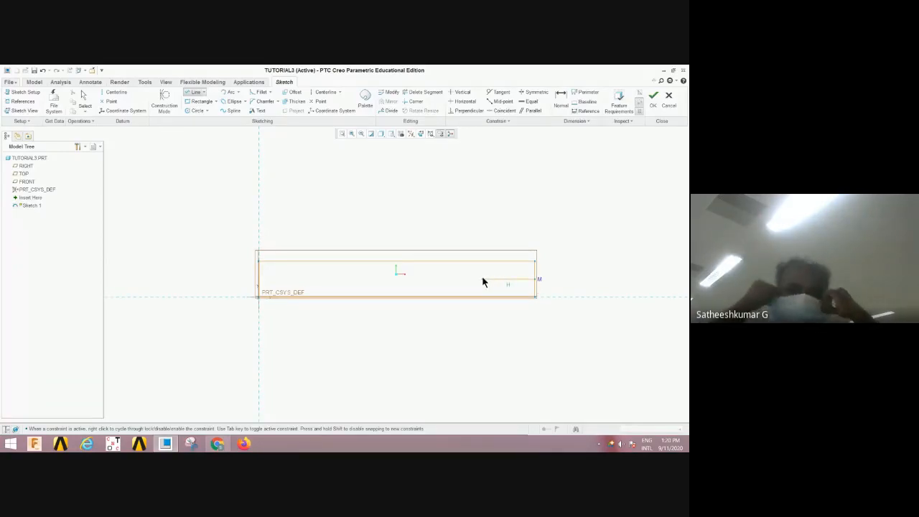
left_click(417, 274)
middle_click(424, 272)
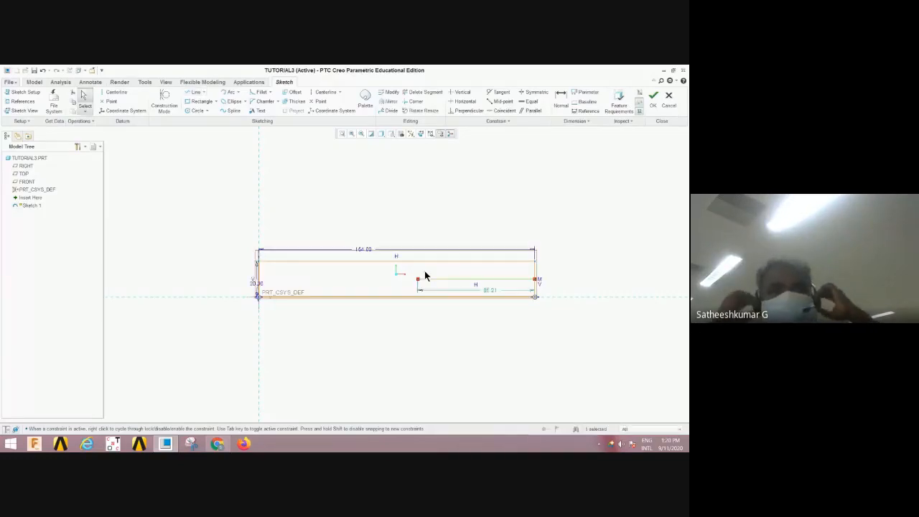
double_click(488, 290)
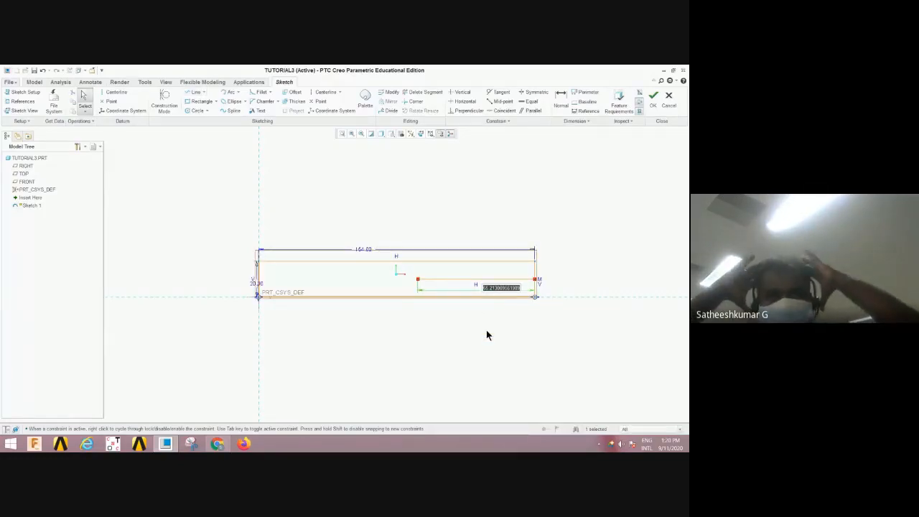
type("54")
key("Return")
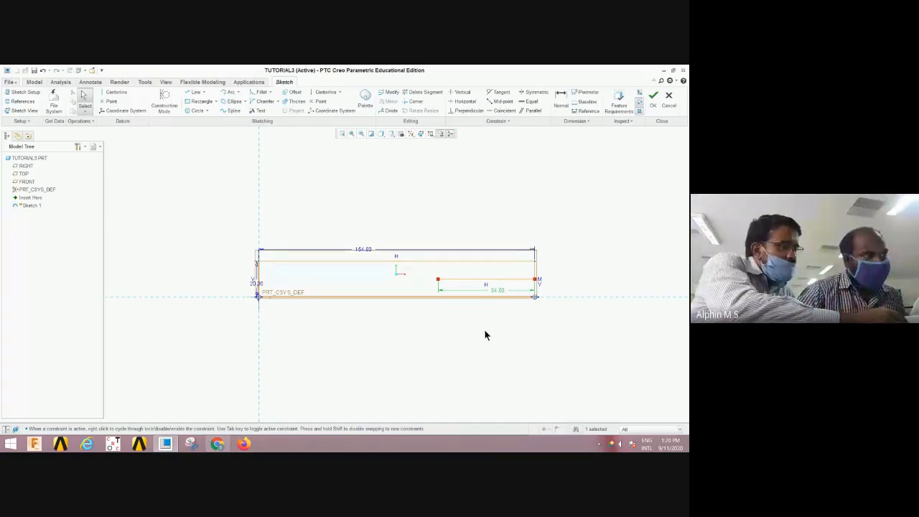
Draw a circle centred on the inner end of the 54 mm line and set its diameter to 56 mm
left_click(192, 112)
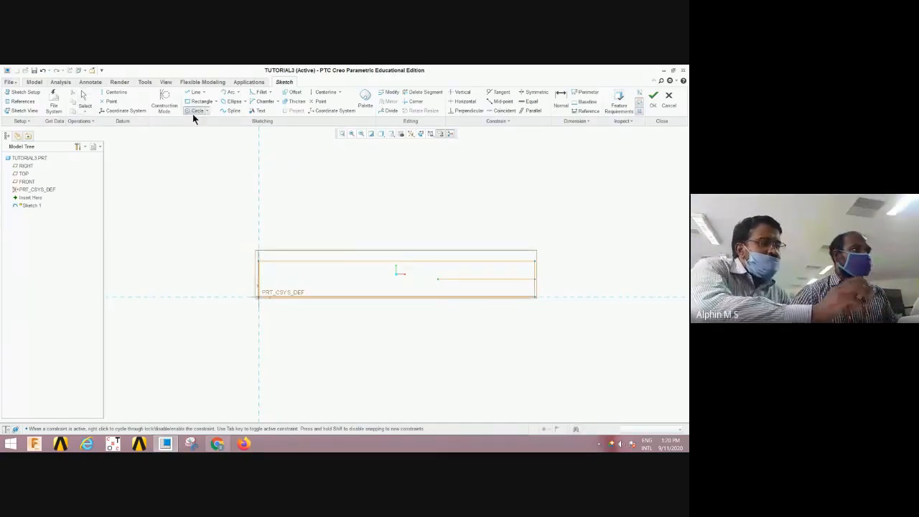
left_click(437, 279)
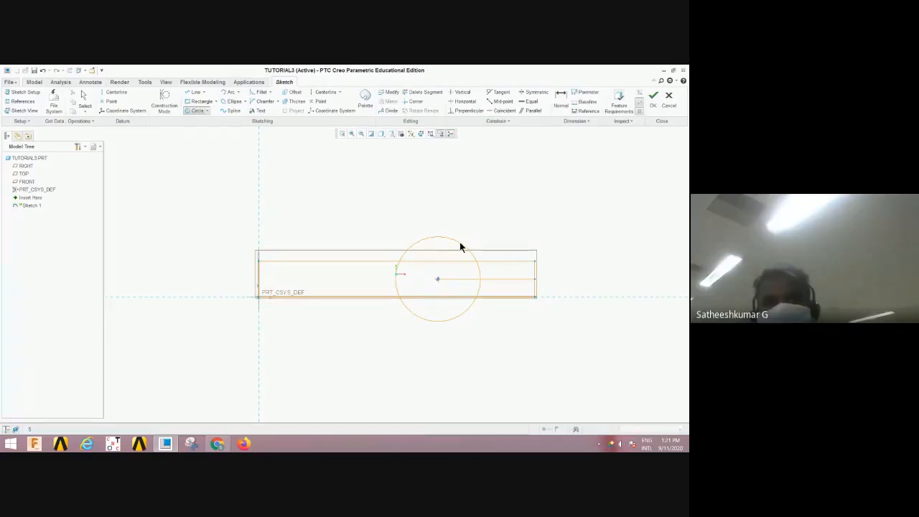
left_click(459, 242)
middle_click(441, 236)
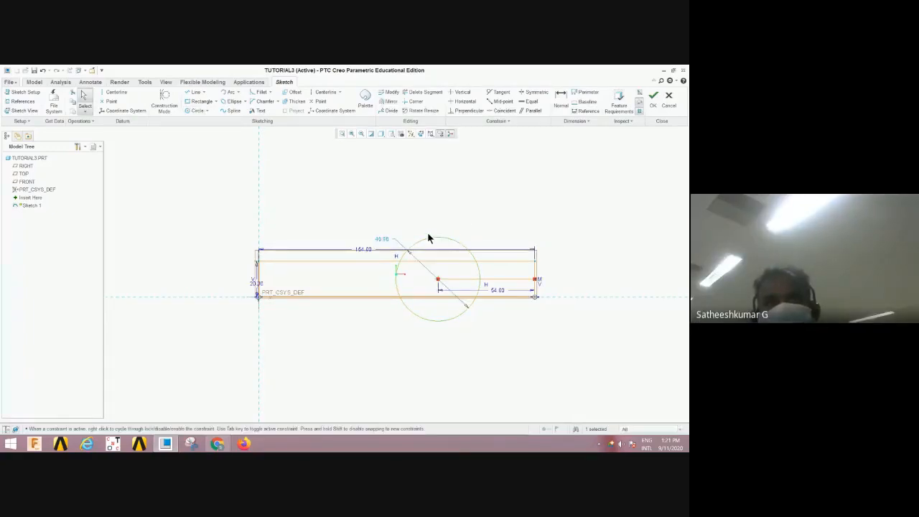
double_click(382, 240)
type("56")
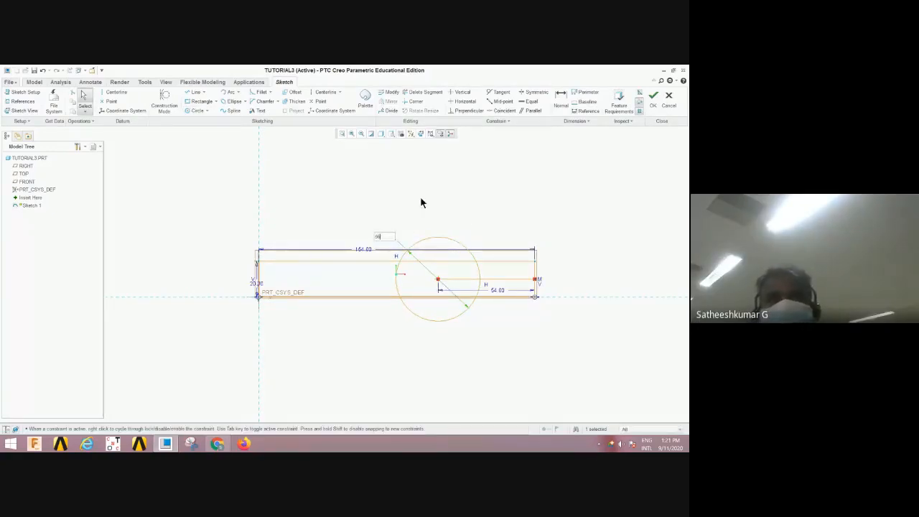
key("Return")
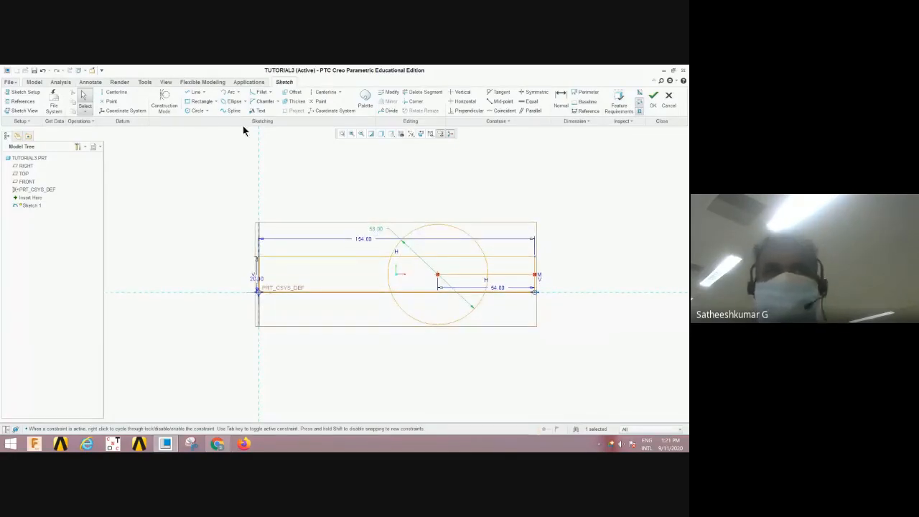
Draw a circle concentric with the 56 mm circle and set its diameter to 36 mm
left_click(196, 111)
left_click(437, 273)
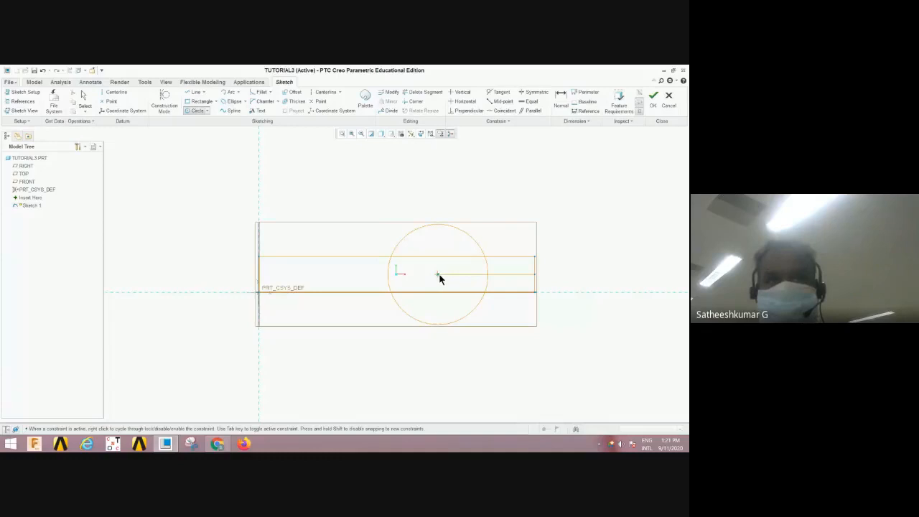
left_click(451, 243)
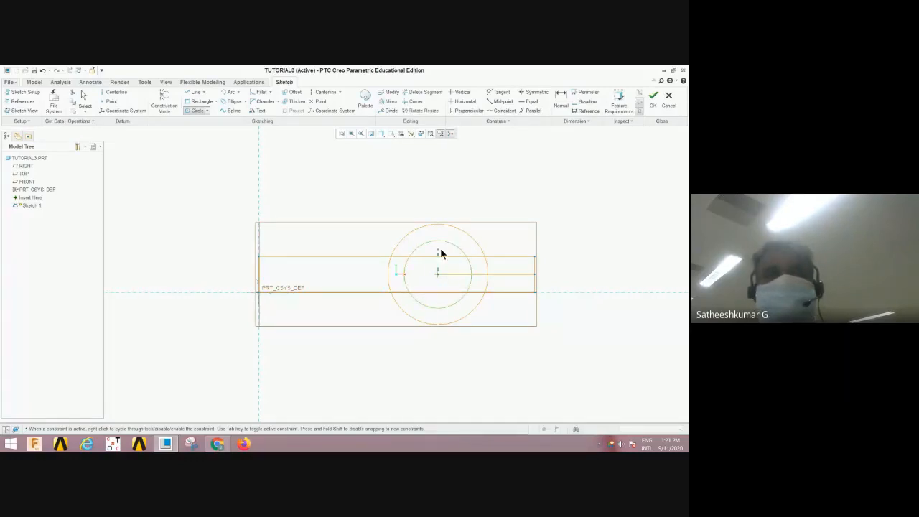
middle_click(436, 247)
double_click(390, 244)
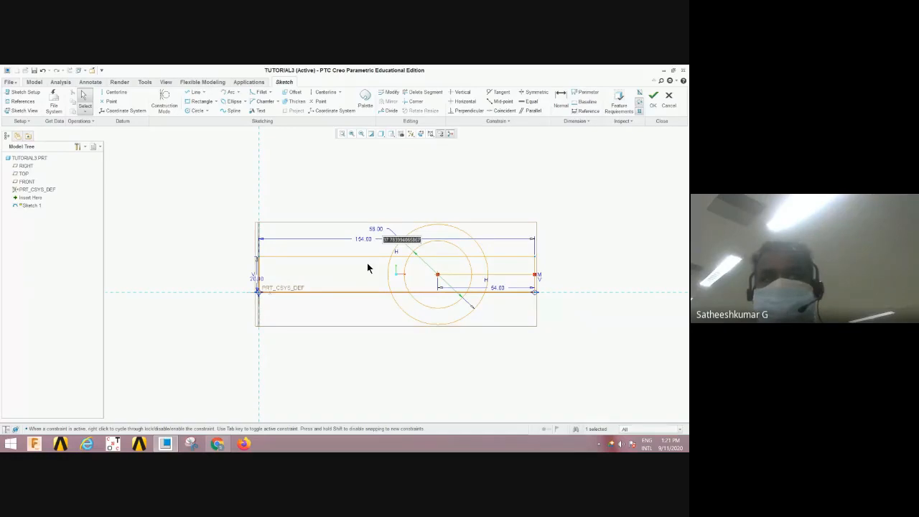
type("36")
key("Return")
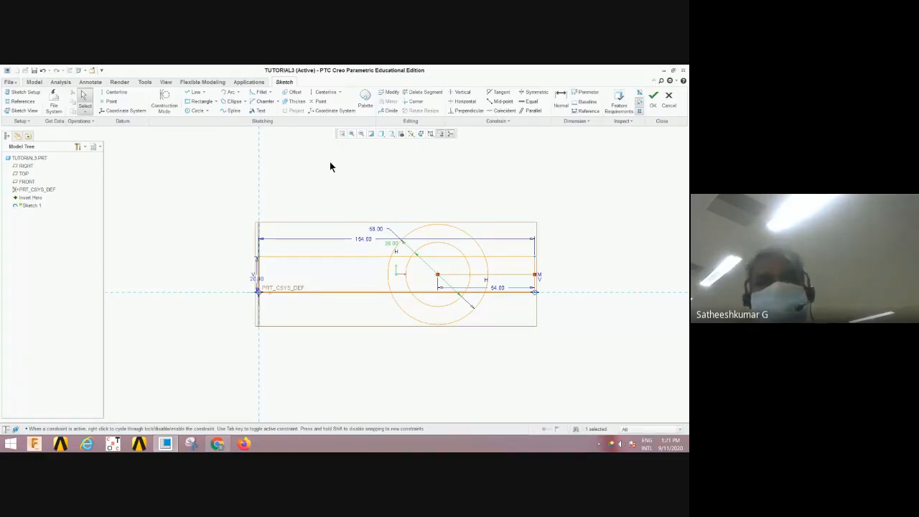
Trim the circles' lower arcs, their right arcs outside the bracket outline, and the bottom and right-edge segments below the centre line
left_click(422, 92)
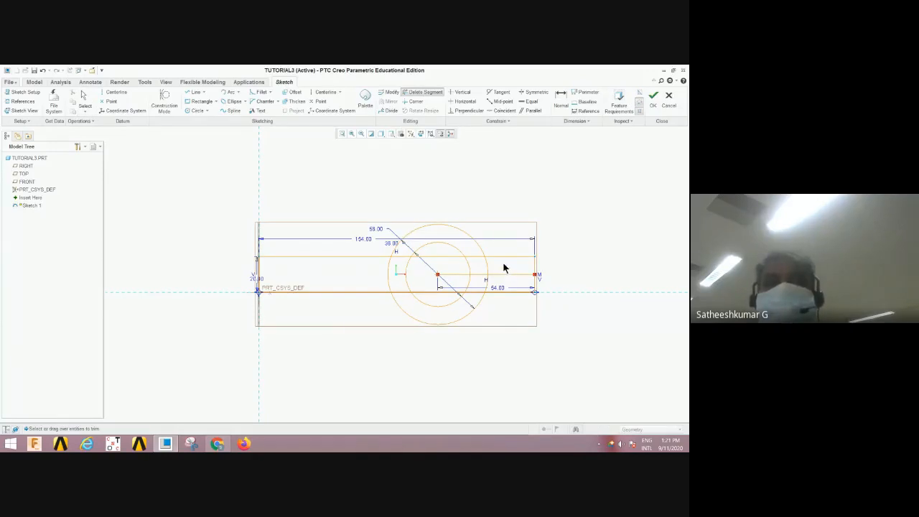
left_click(473, 255)
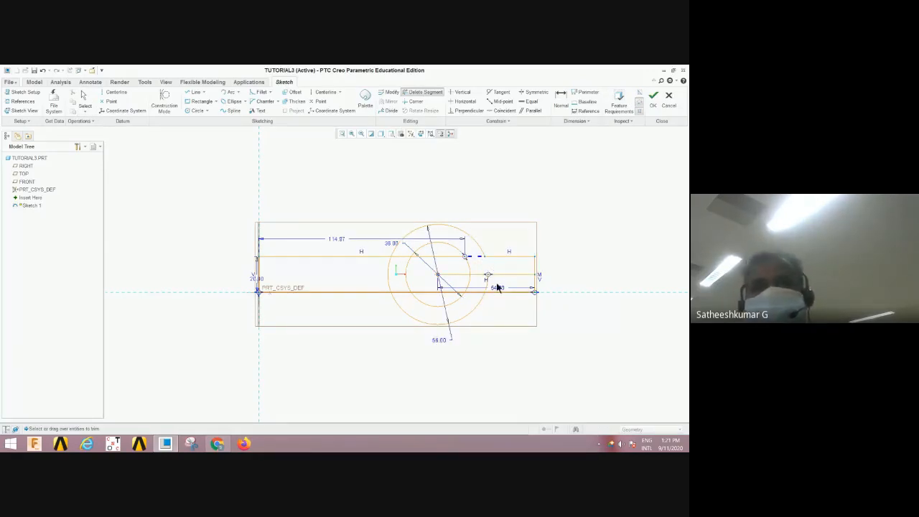
left_click(496, 285)
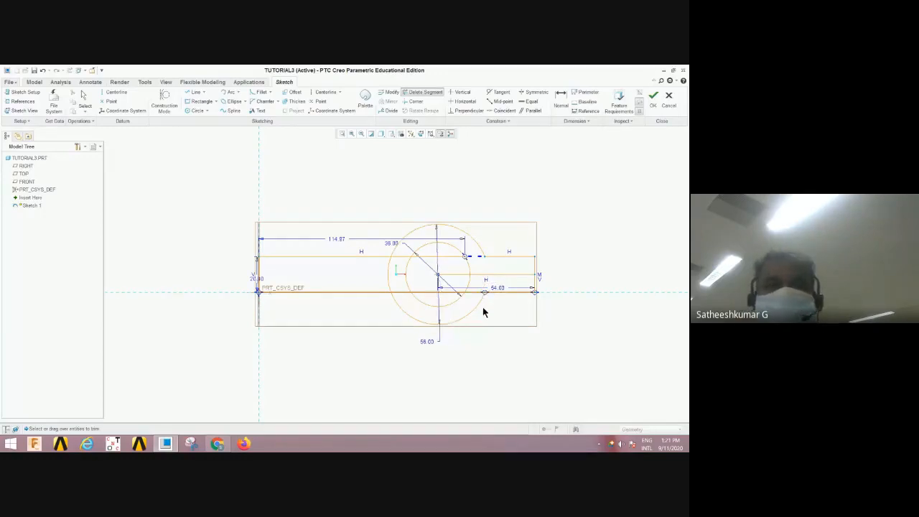
left_click(466, 314)
left_click(435, 307)
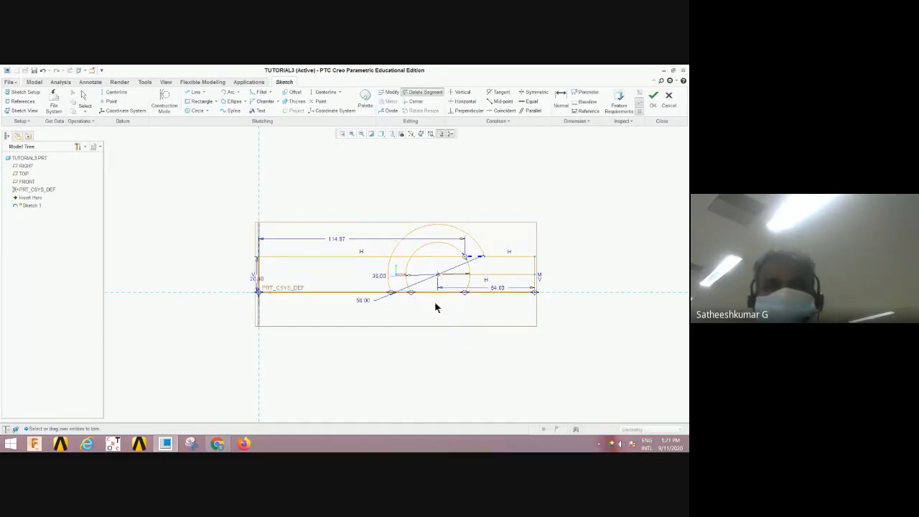
left_click(467, 284)
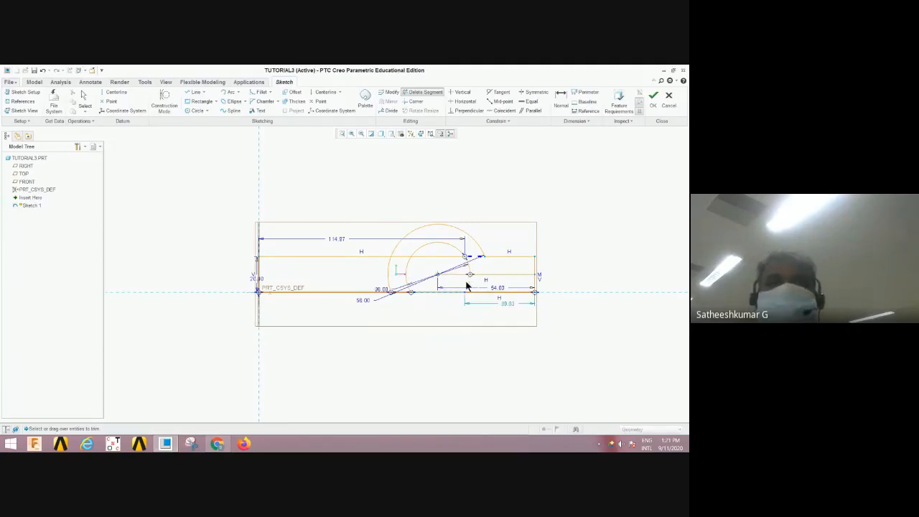
left_click(543, 285)
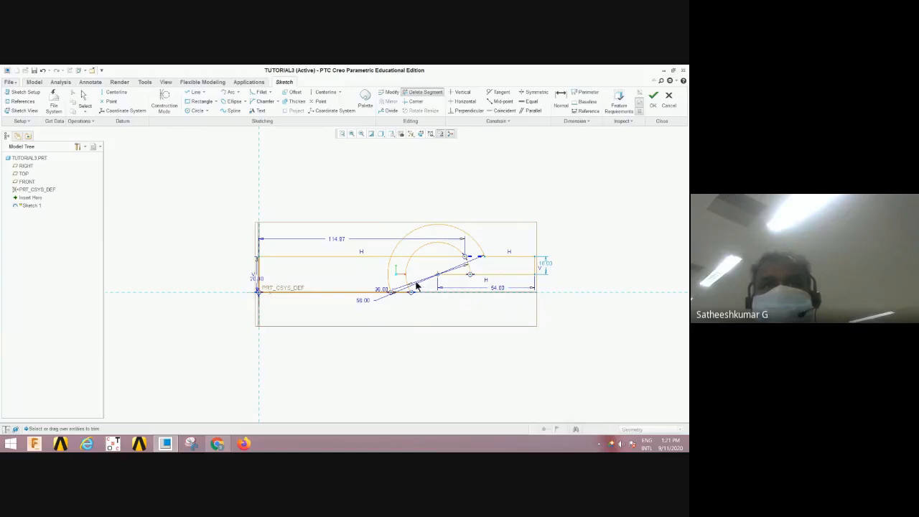
Trim the left arc portions below the top edge, the top edge within the arch, and the centre line inside the inner arc
left_click(380, 280)
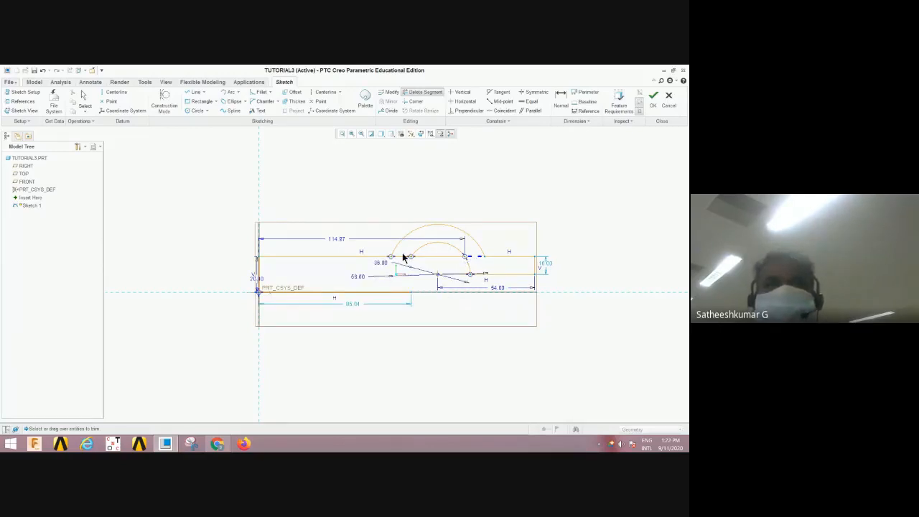
left_click(404, 256)
scroll(400, 267, "up", 4)
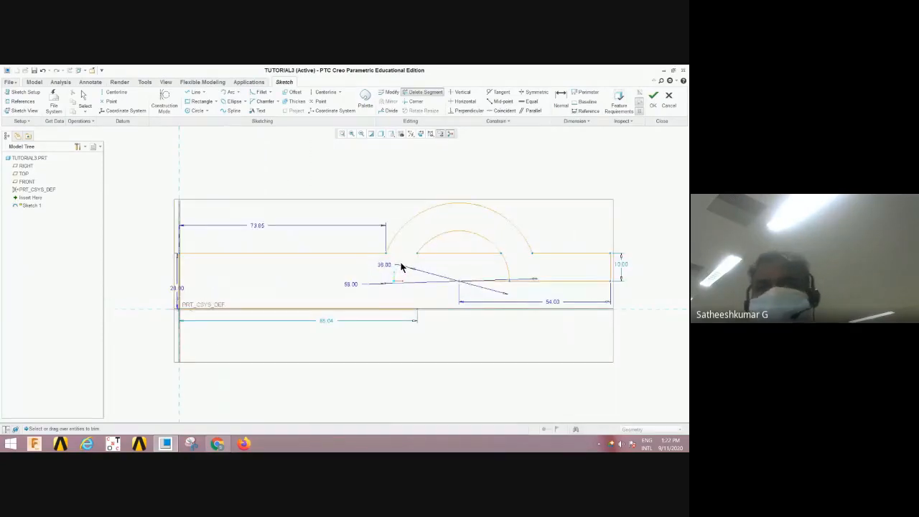
left_click(455, 253)
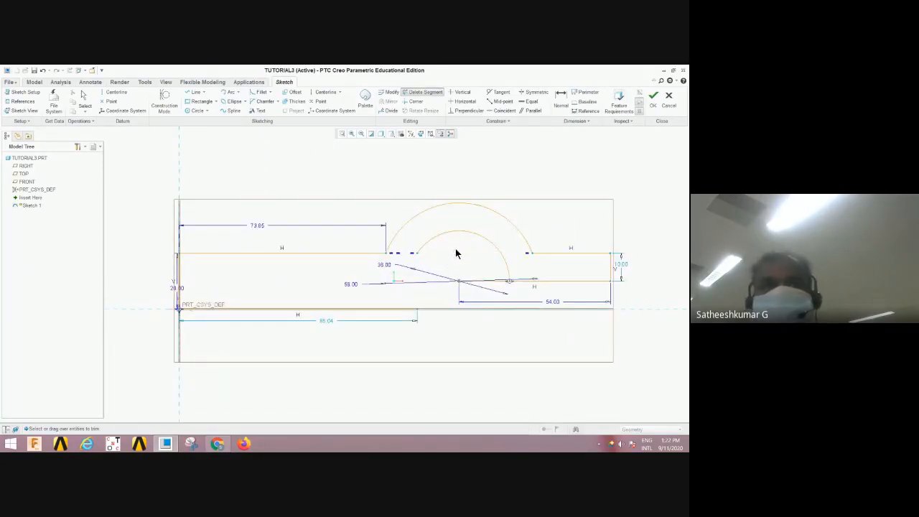
middle_click(432, 331)
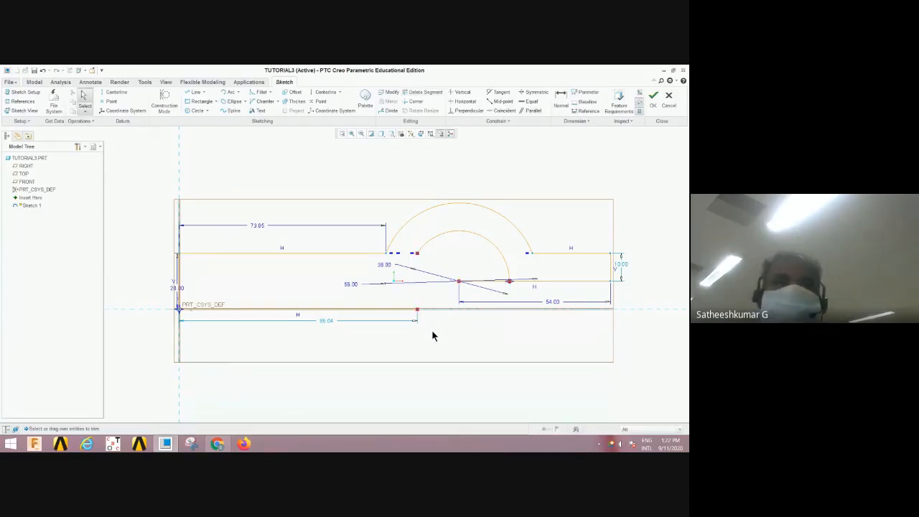
left_click(417, 93)
left_click(469, 282)
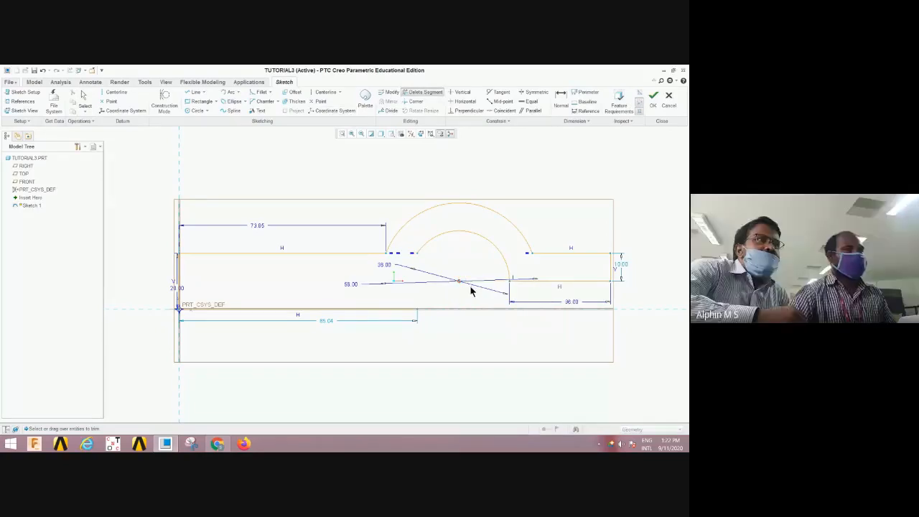
middle_click(488, 290)
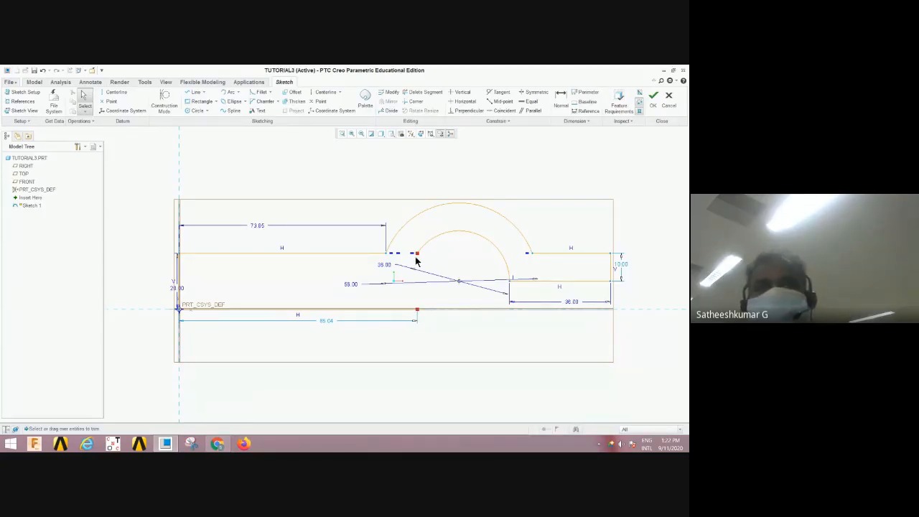
Draw stepped lines from the inner arc's left end down to centre height, about 5.5 mm left, and down to the bottom edge
left_click(195, 92)
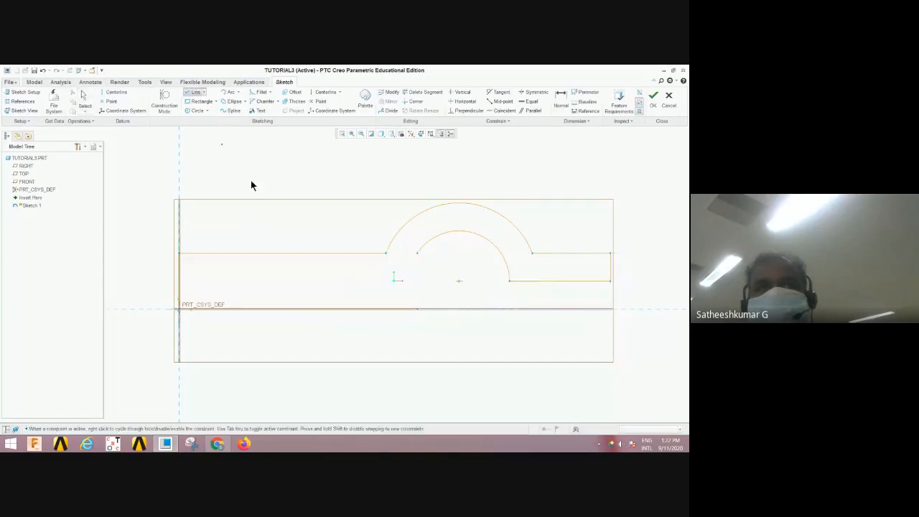
left_click(417, 252)
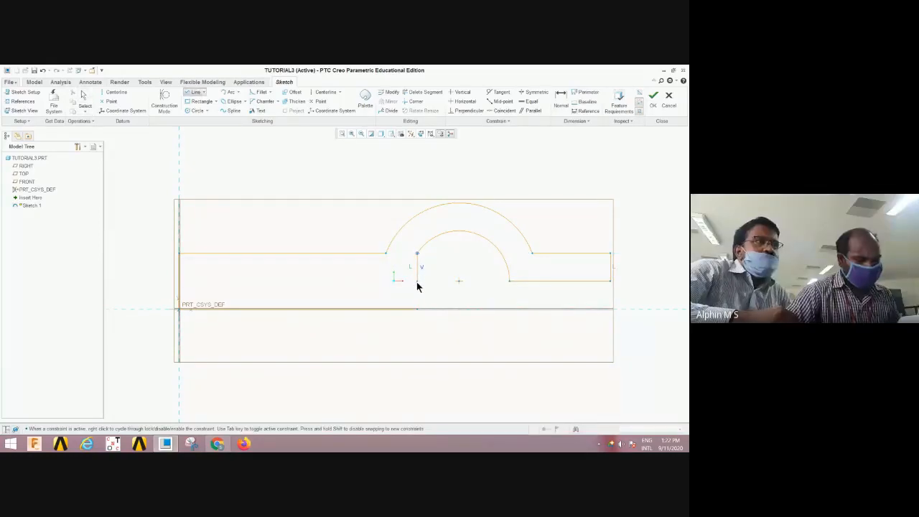
left_click(417, 282)
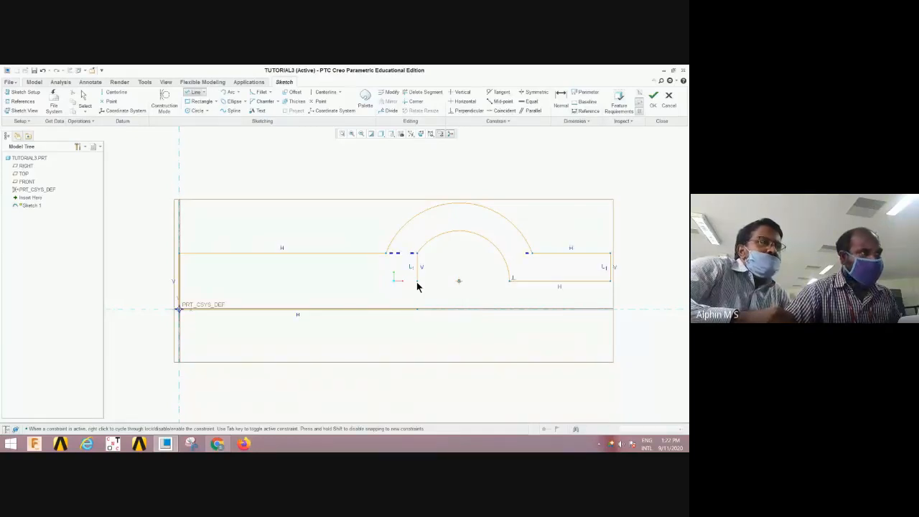
left_click(401, 281)
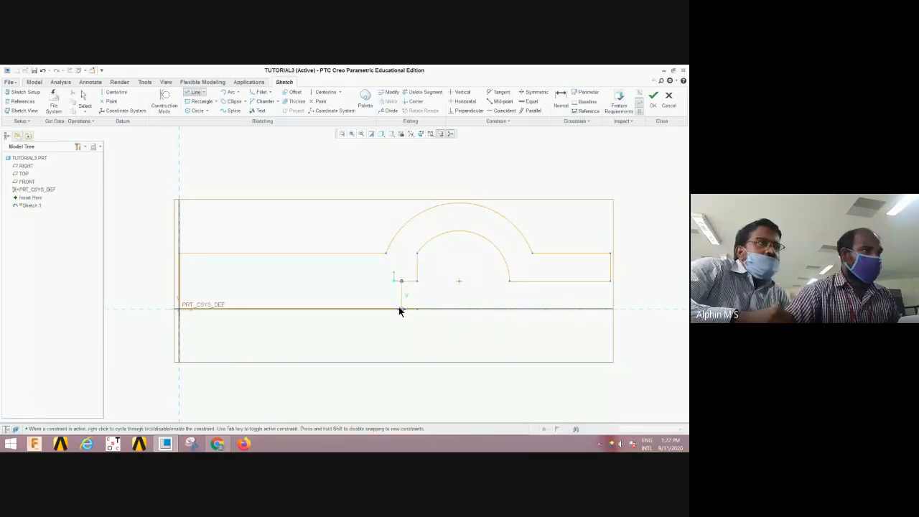
left_click(401, 310)
middle_click(419, 302)
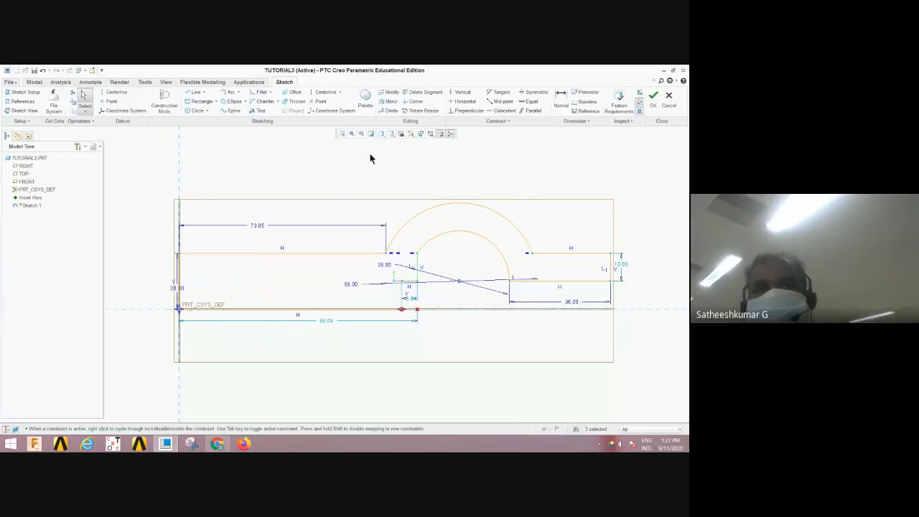
Trim the leftover bottom edge beyond the new step to close the profile
left_click(413, 92)
left_click_drag(411, 321, 428, 279)
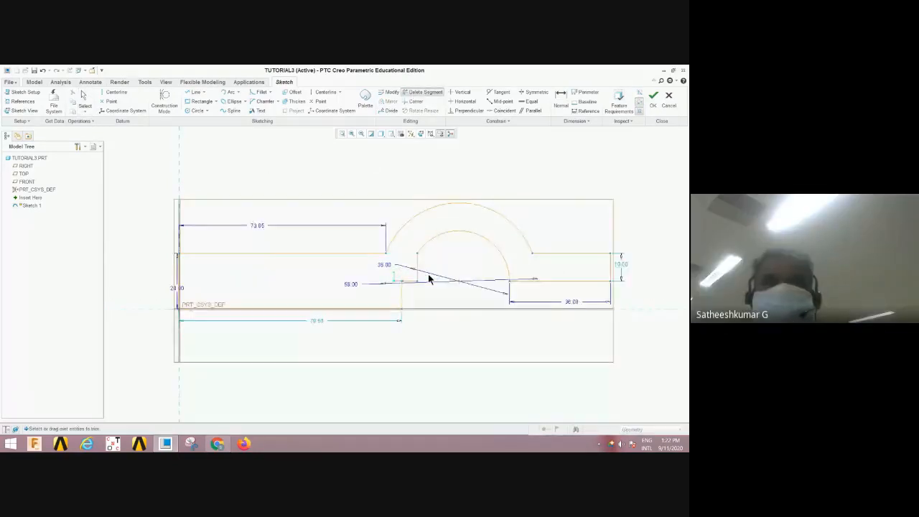
scroll(428, 273, "up", 2)
middle_click(428, 274)
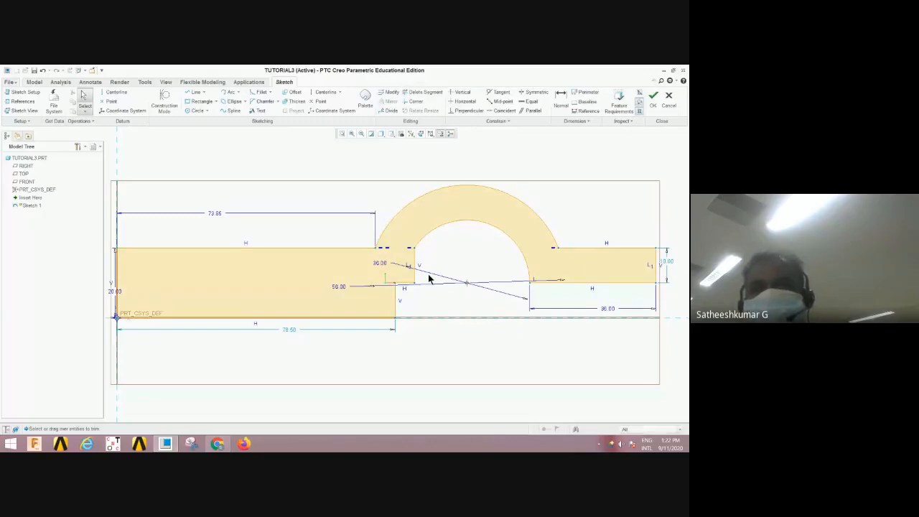
Draw a full circle over the inner arc, sharing its centre and radius
left_click(195, 111)
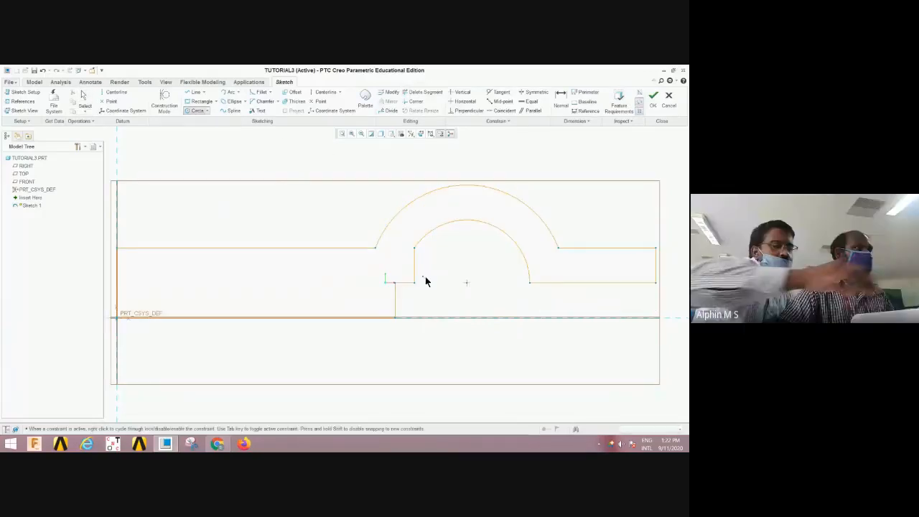
left_click(466, 282)
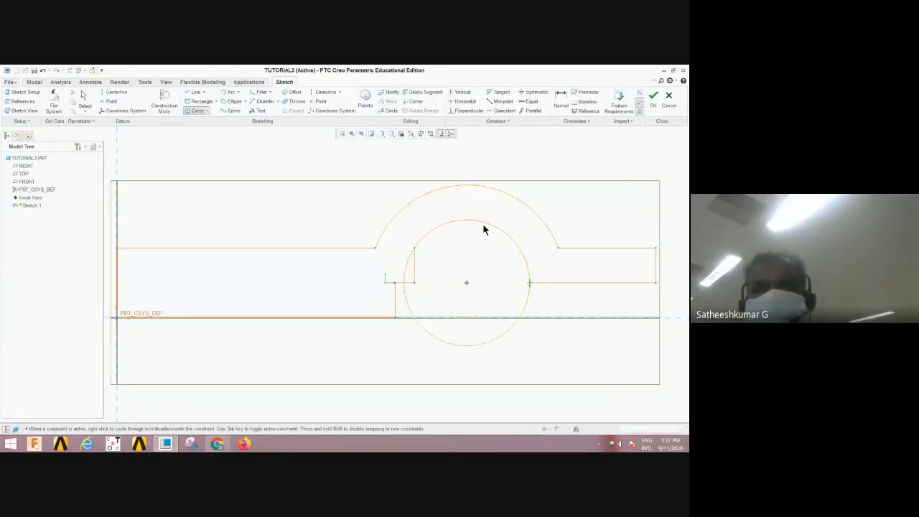
left_click(483, 225)
middle_click(464, 273)
Trim away the step's upper vertical line, the overlaid circle and the inner arc
left_click(417, 93)
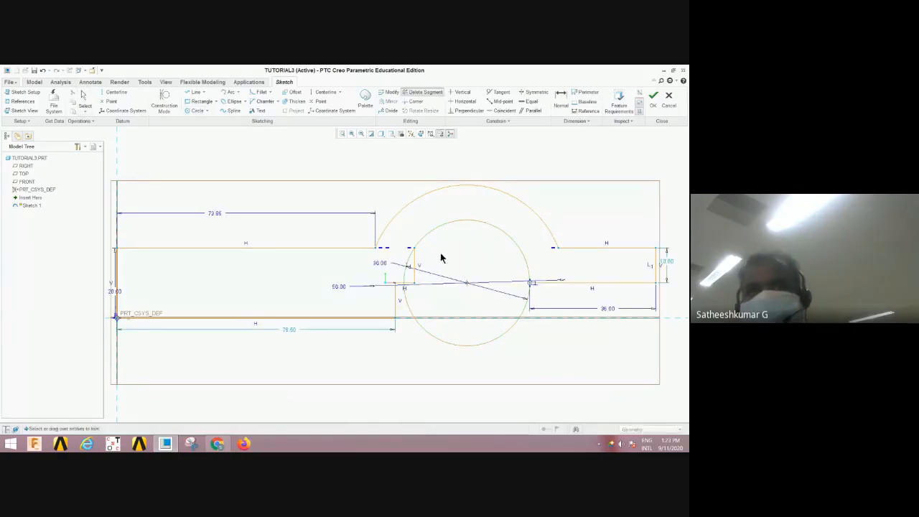
left_click(412, 275)
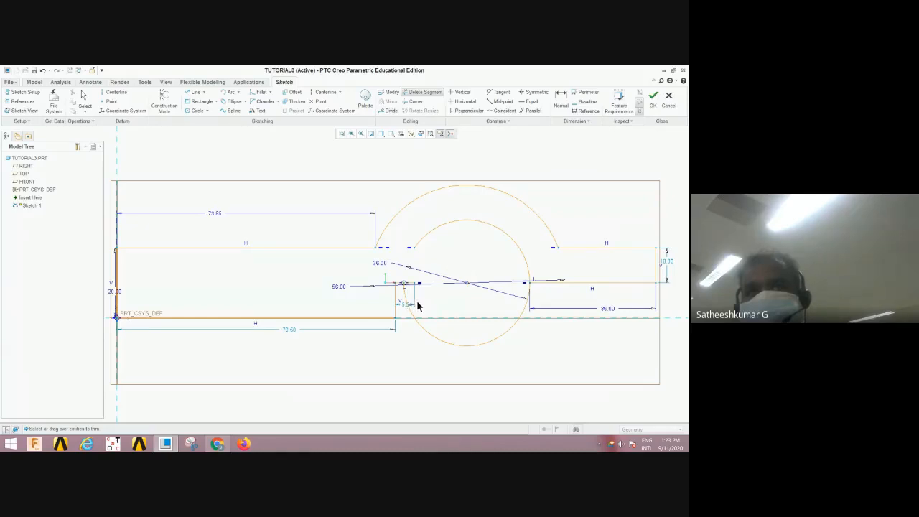
left_click(474, 340)
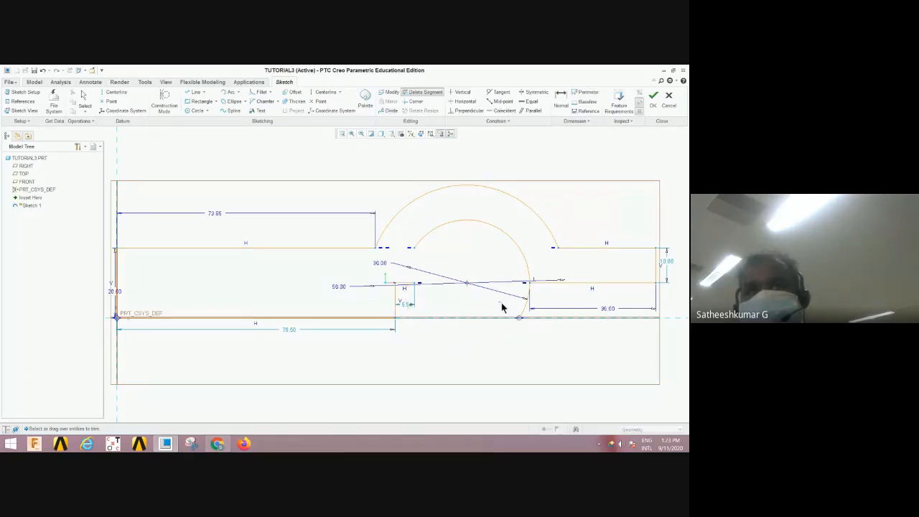
left_click_drag(498, 252, 535, 239)
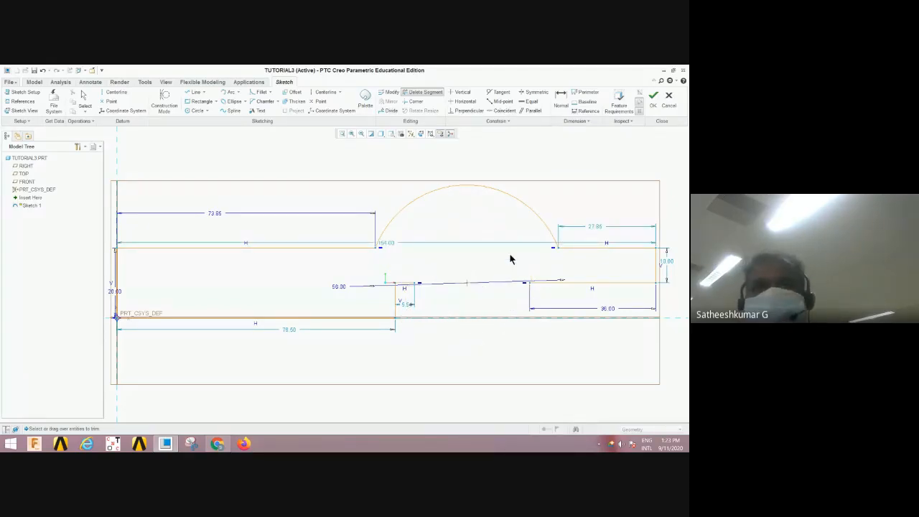
Draw a circle centred on the outer arc's centre and passing through the outer end of the short horizontal step line
left_click(187, 109)
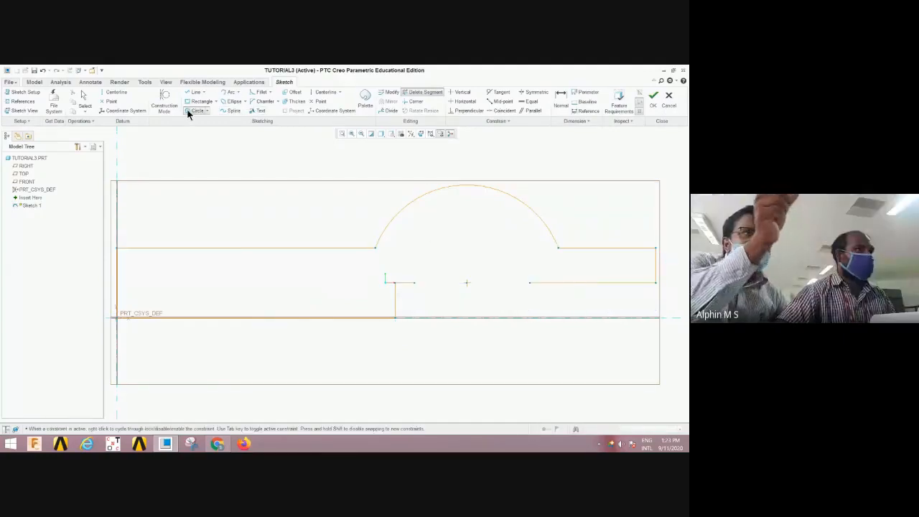
left_click(467, 283)
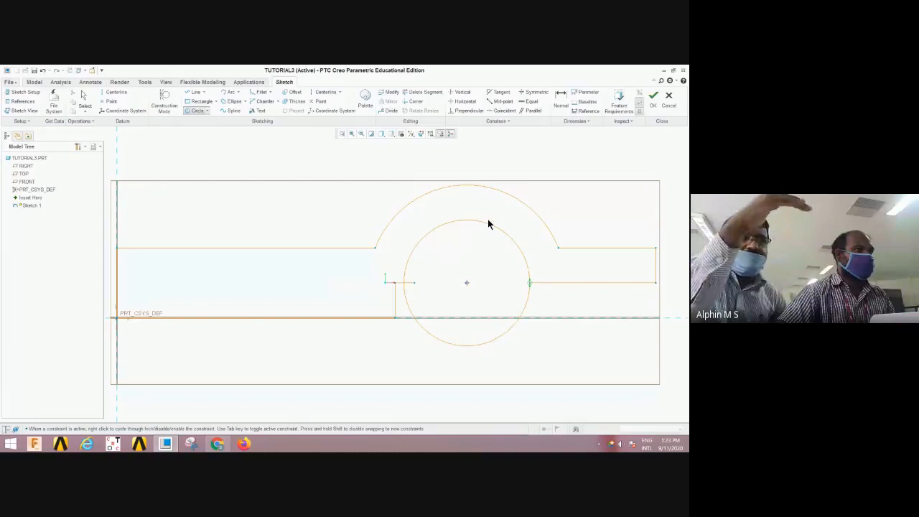
middle_click(487, 221)
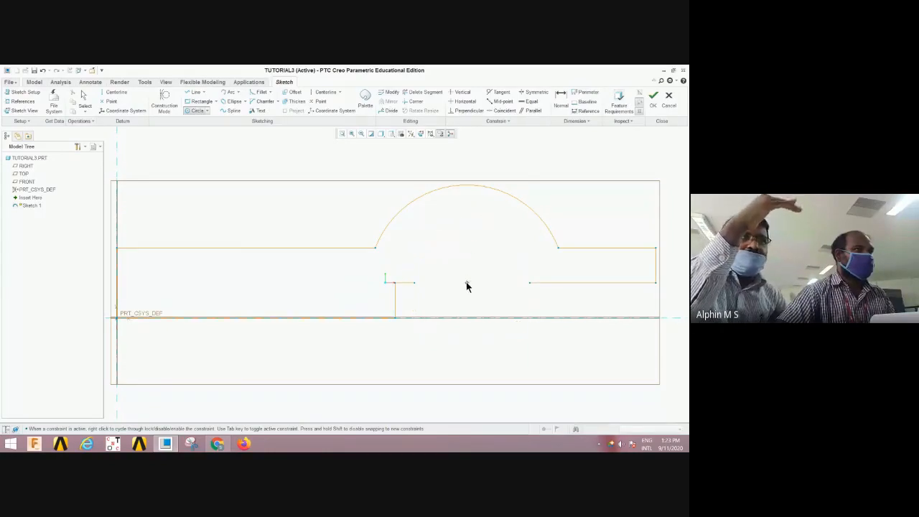
left_click(466, 284)
left_click(495, 220)
middle_click(478, 240)
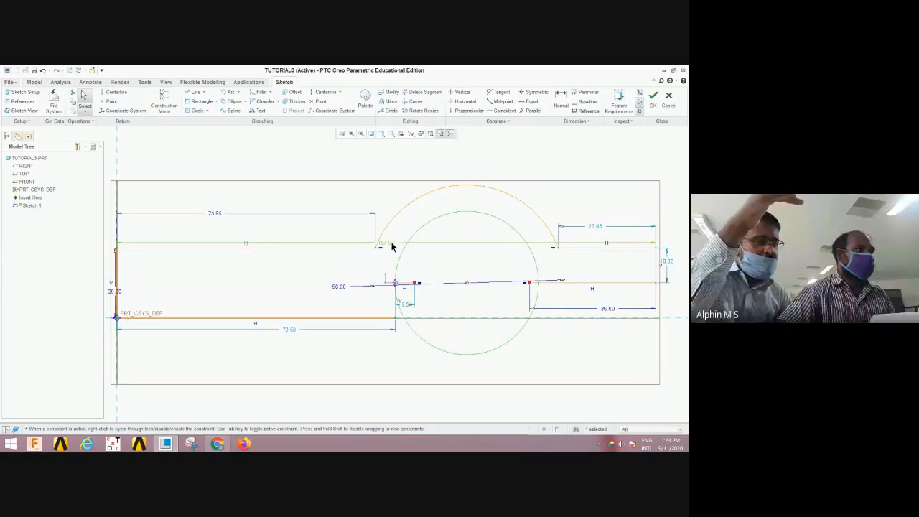
Dimension the new circle's radius, enter 36 mm, and undo that value change
left_click(338, 290)
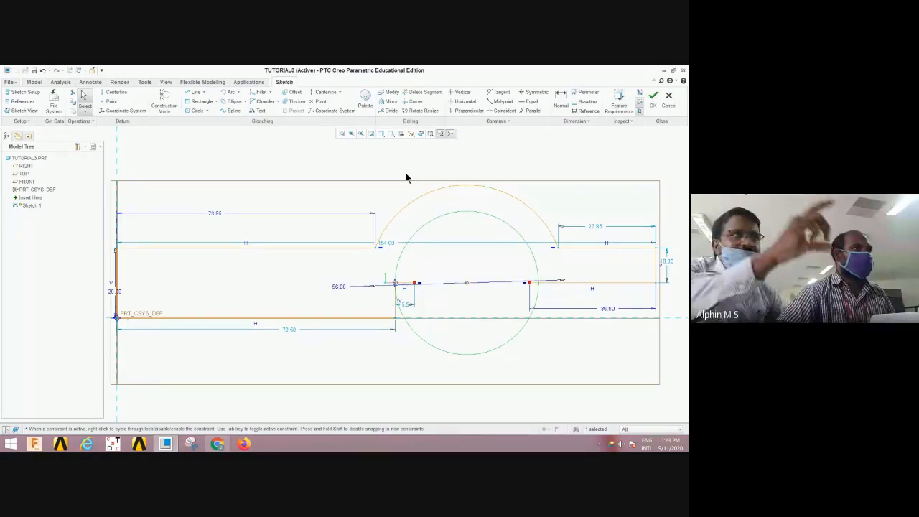
left_click(561, 99)
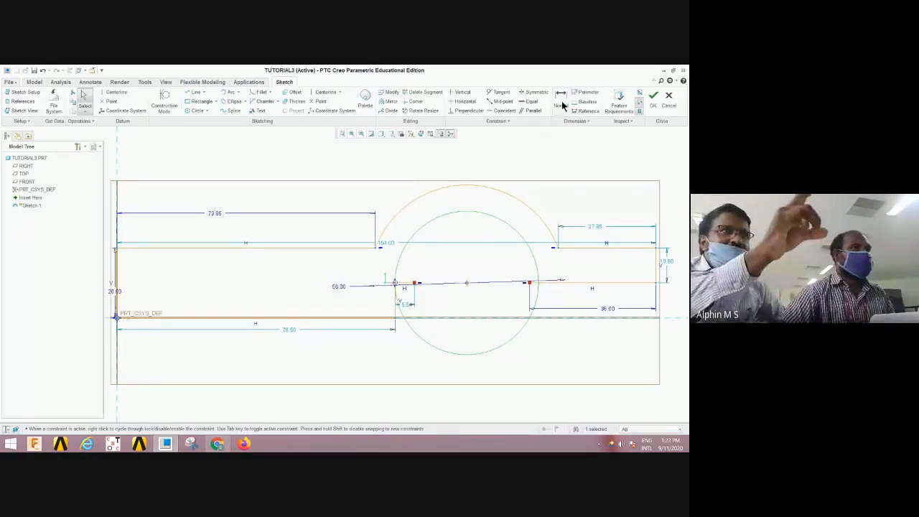
middle_click(498, 212)
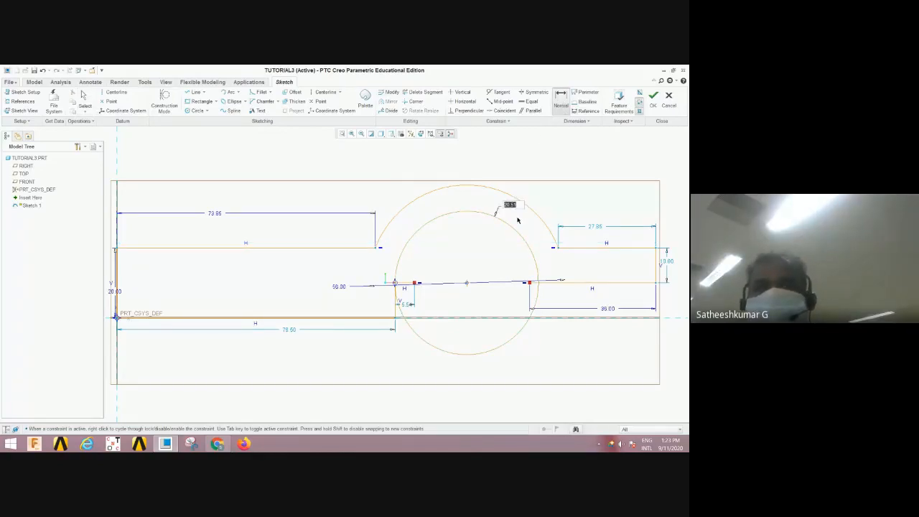
type("36")
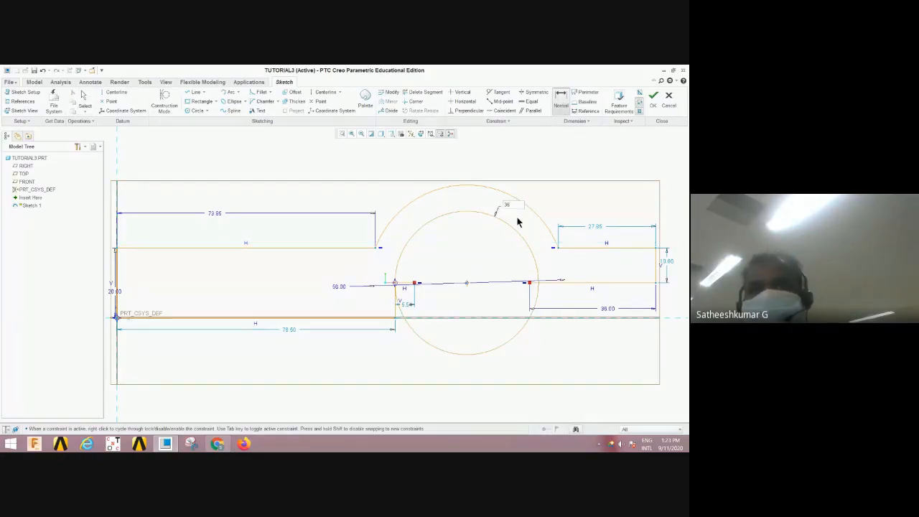
key("Return")
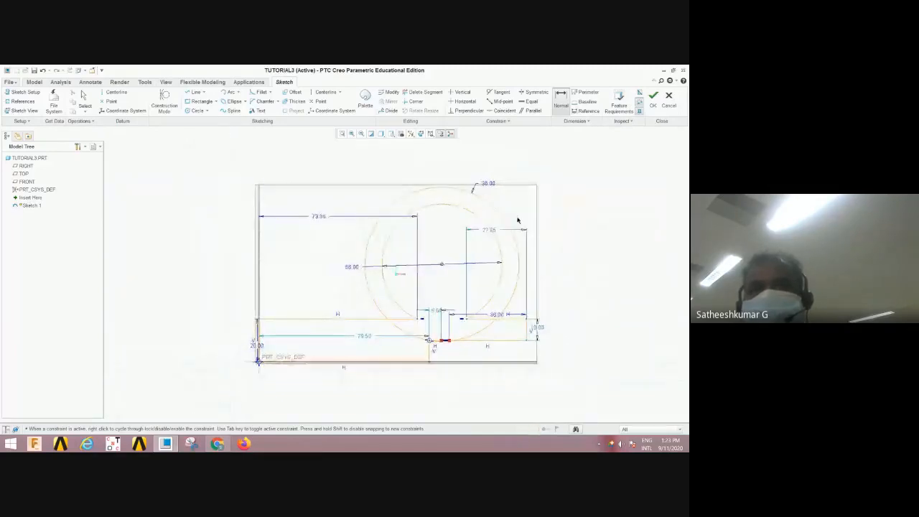
key("ctrl+z")
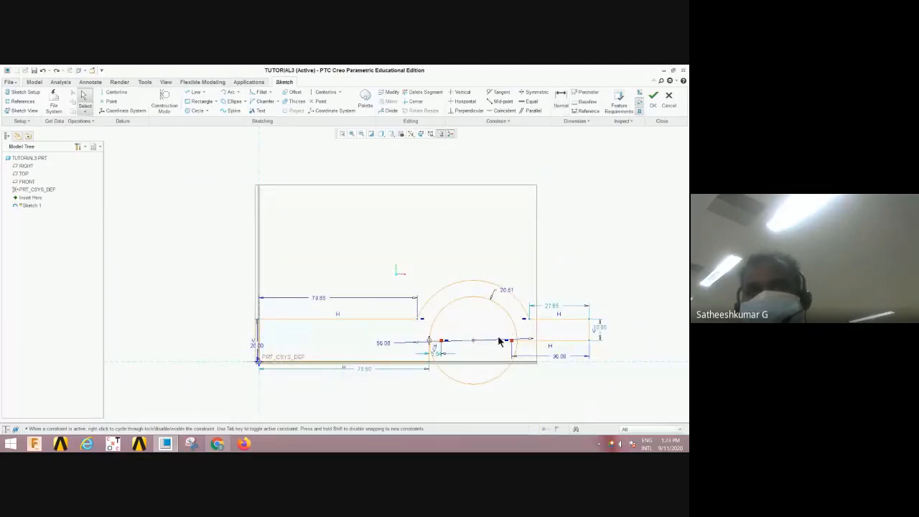
Set the new circle's radius to 18 mm
scroll(498, 282, "up", 2)
left_click(503, 269)
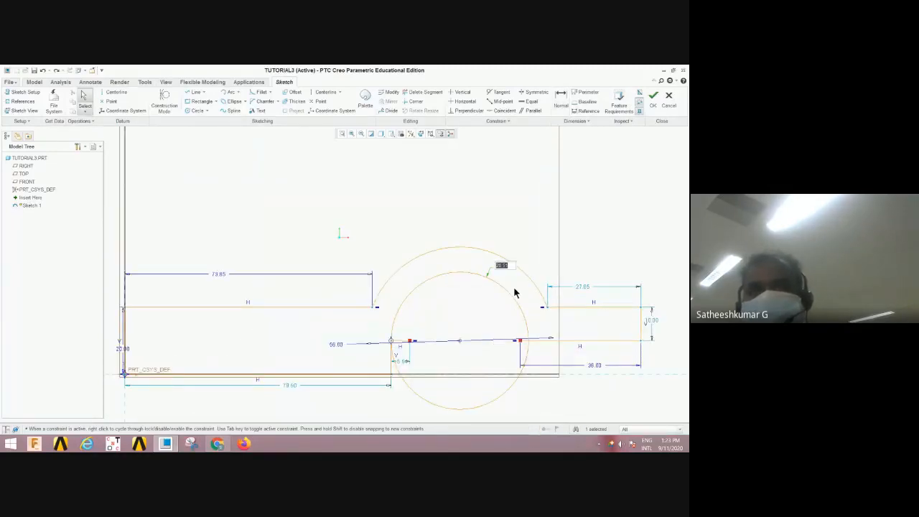
type("18")
key("Return")
scroll(512, 287, "down", 2)
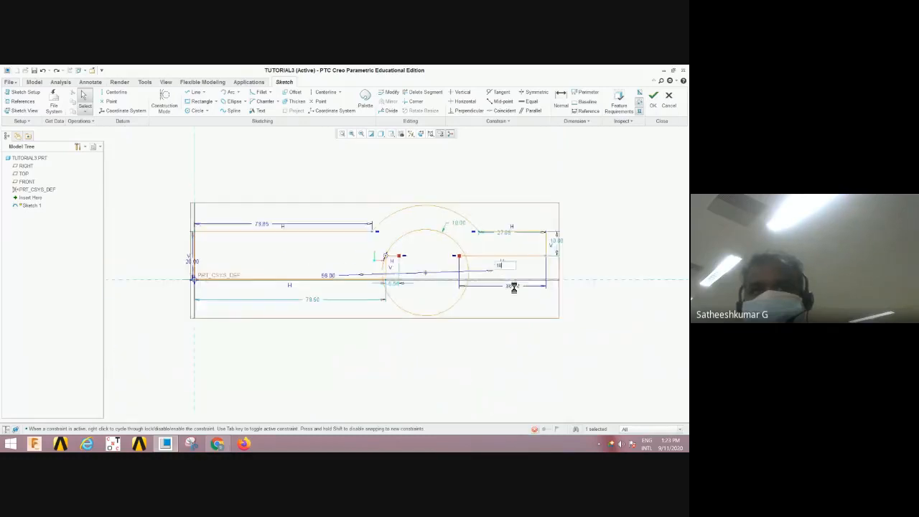
Draw a horizontal line about 8.7 mm long outward from the old step corner on the circle, then a vertical line down to the base edge
scroll(424, 289, "up", 4)
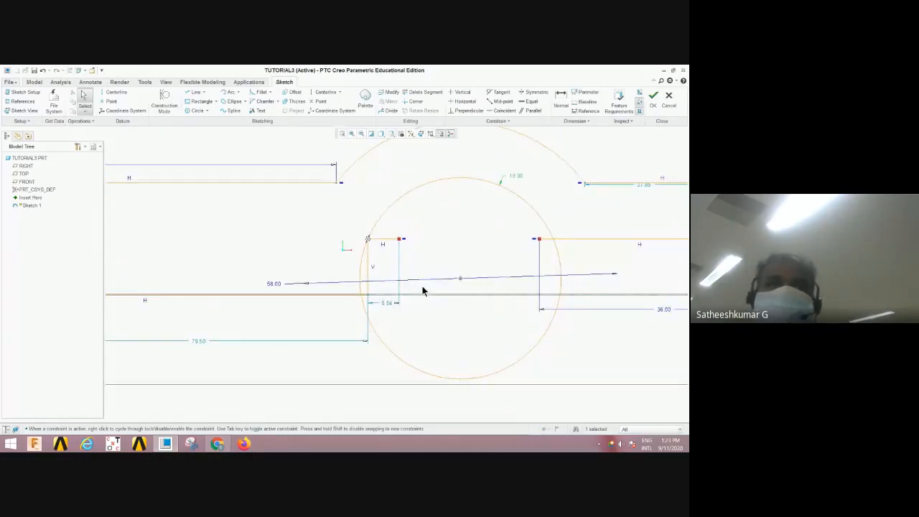
scroll(422, 289, "down", 2)
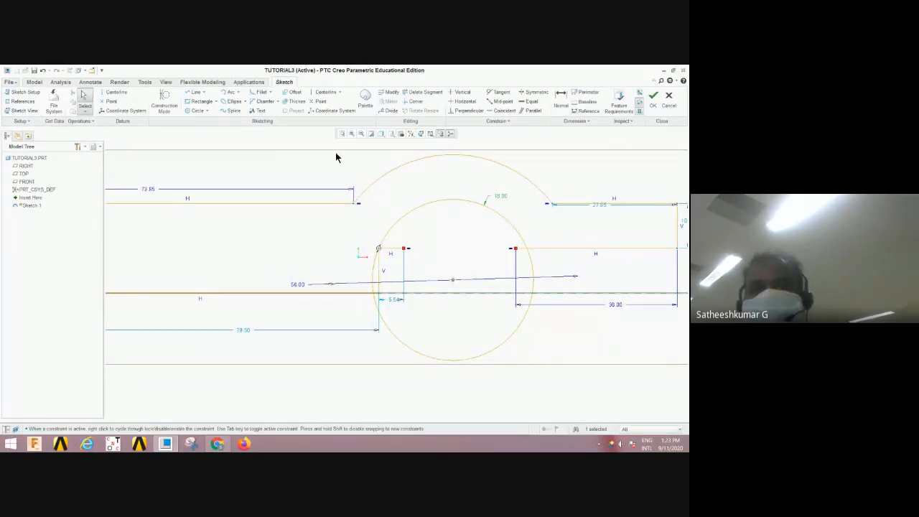
left_click(192, 93)
left_click(379, 248)
left_click(339, 248)
left_click(339, 290)
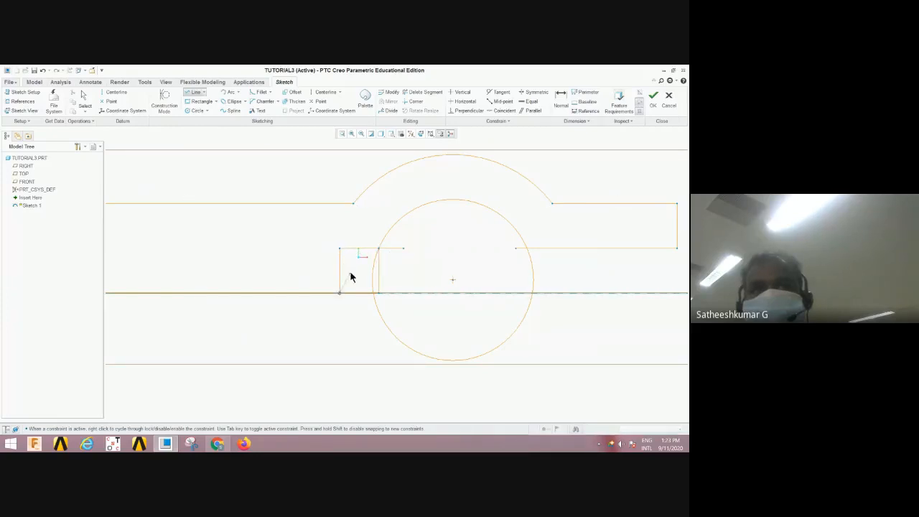
middle_click(349, 273)
Trim away the old step lines, the base edge beyond the new step and the circle's lower part
left_click(422, 93)
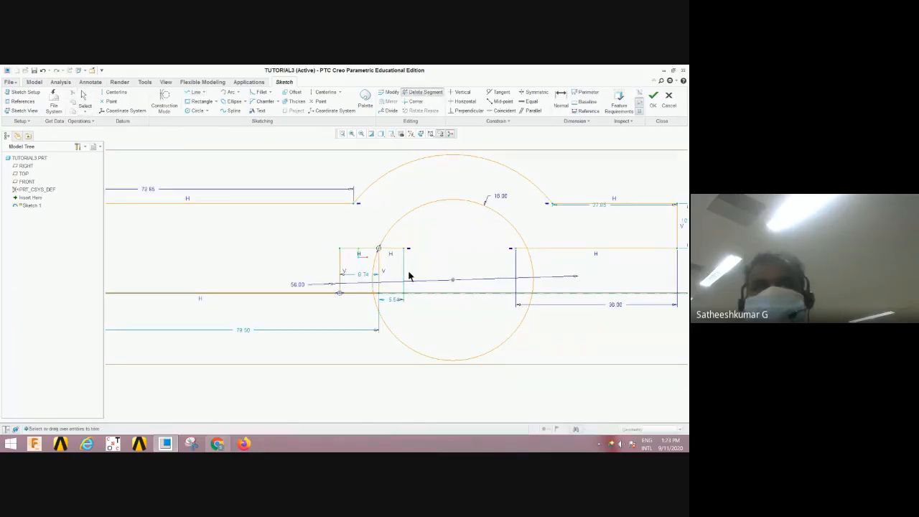
left_click(399, 248)
mouse_move(382, 267)
left_mouse_down()
mouse_move(354, 302)
mouse_move(388, 326)
left_mouse_up()
mouse_move(385, 274)
left_mouse_down()
mouse_move(372, 301)
mouse_move(388, 316)
left_mouse_up()
middle_click(420, 311)
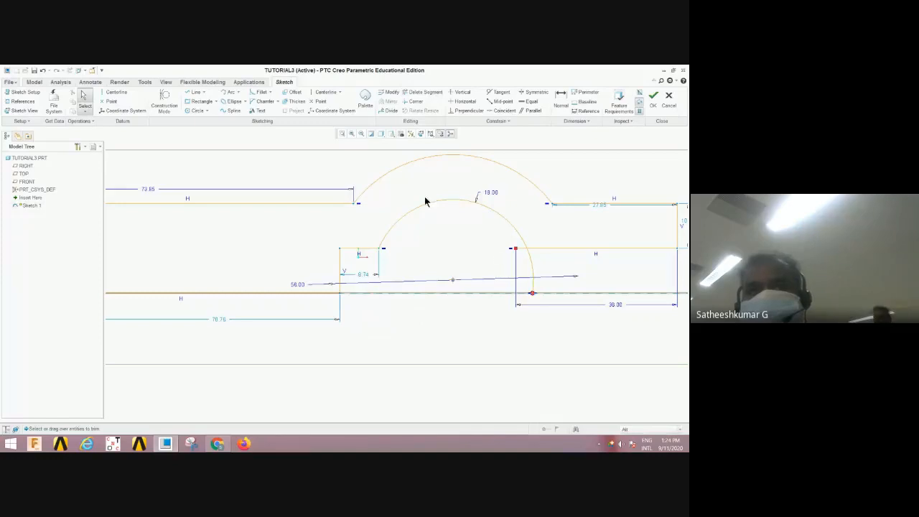
Trim the inner arc's remaining tail and the overhanging end of the long lower horizontal line to close the profile
left_click(429, 94)
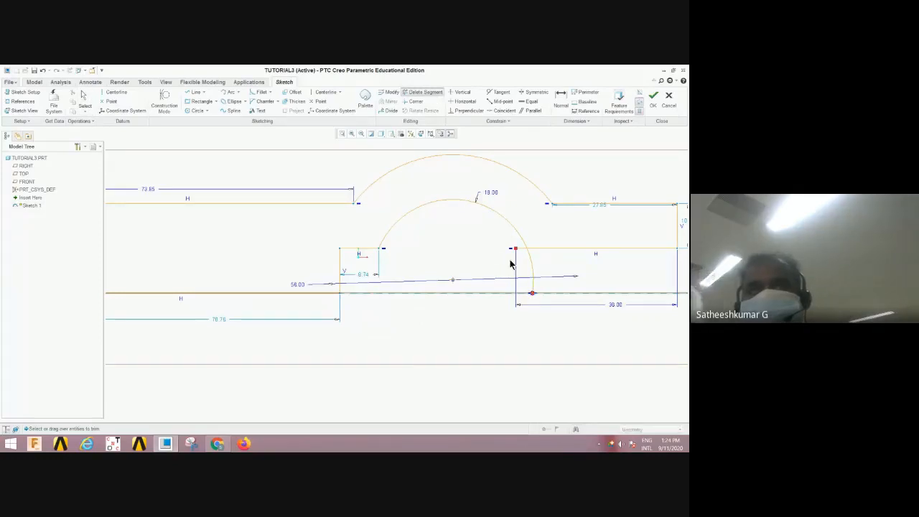
left_click_drag(520, 249, 538, 267)
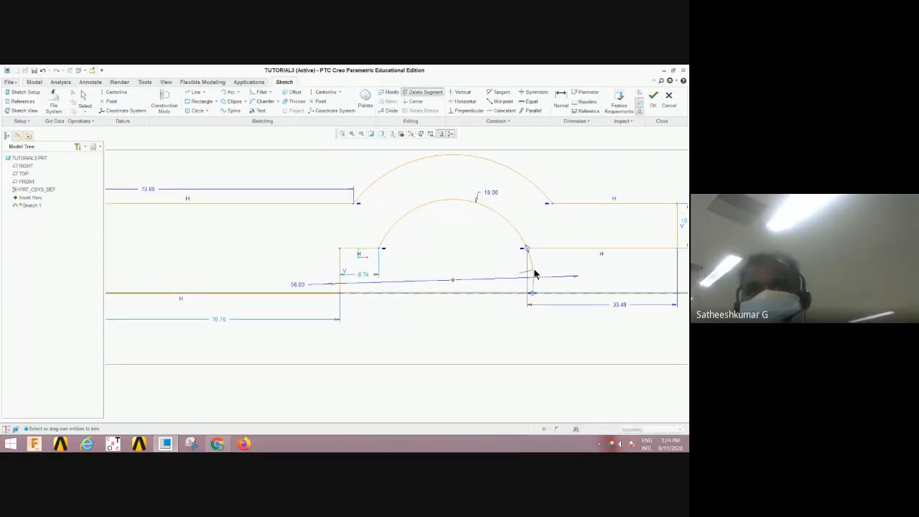
middle_click(480, 302)
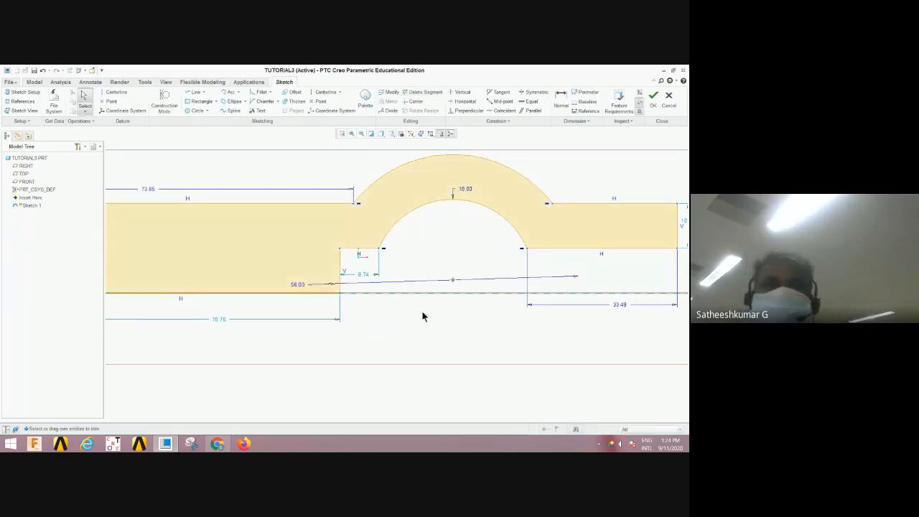
Set the length of the step's short horizontal line to 6 mm
double_click(363, 274)
type("8")
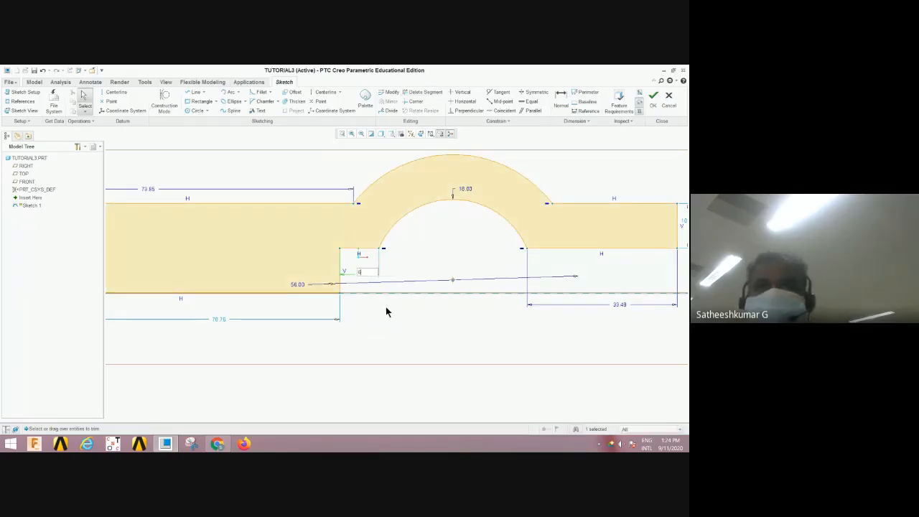
key("Return")
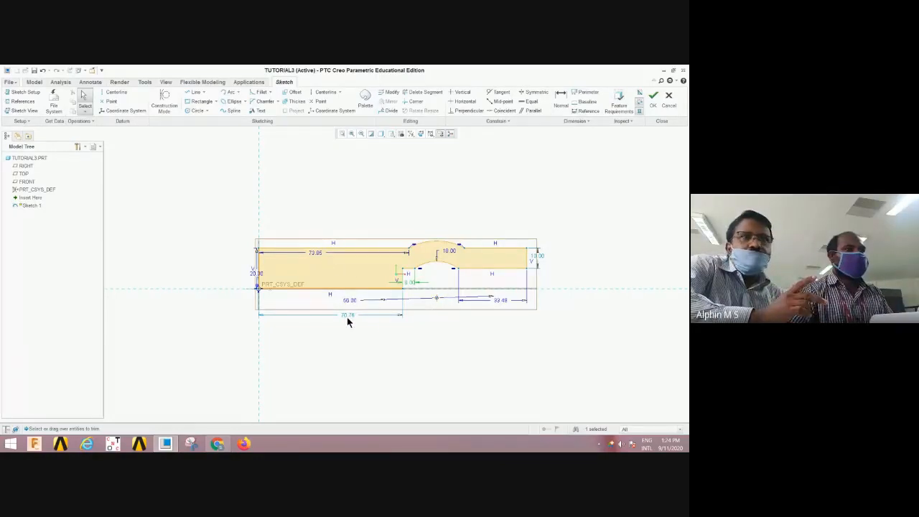
scroll(503, 314, "down", 2)
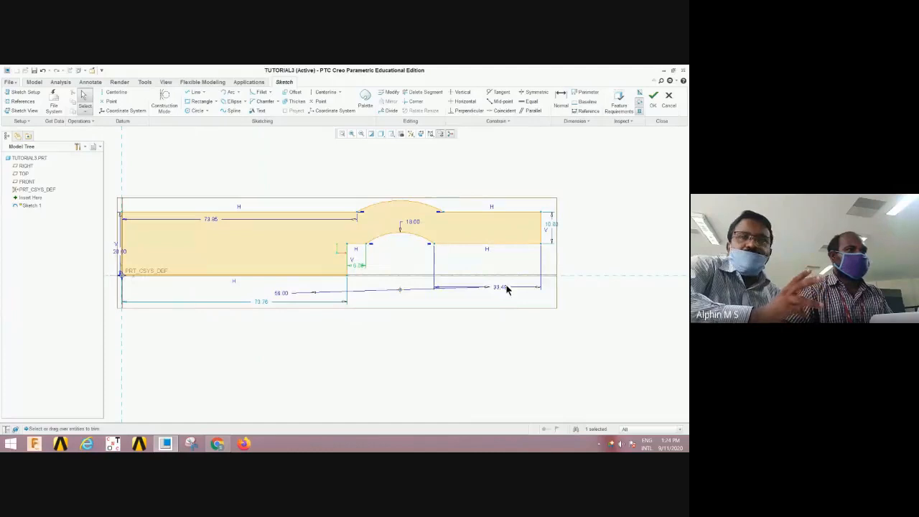
double_click(502, 286)
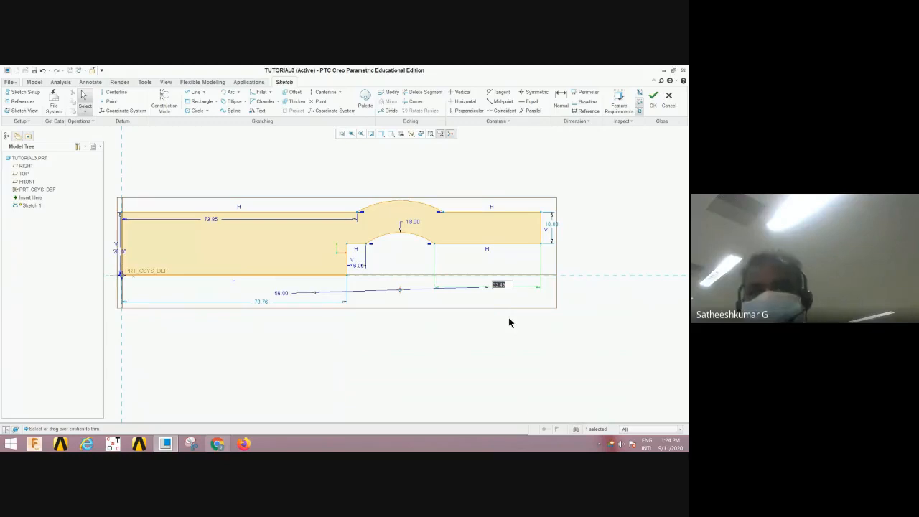
type("54")
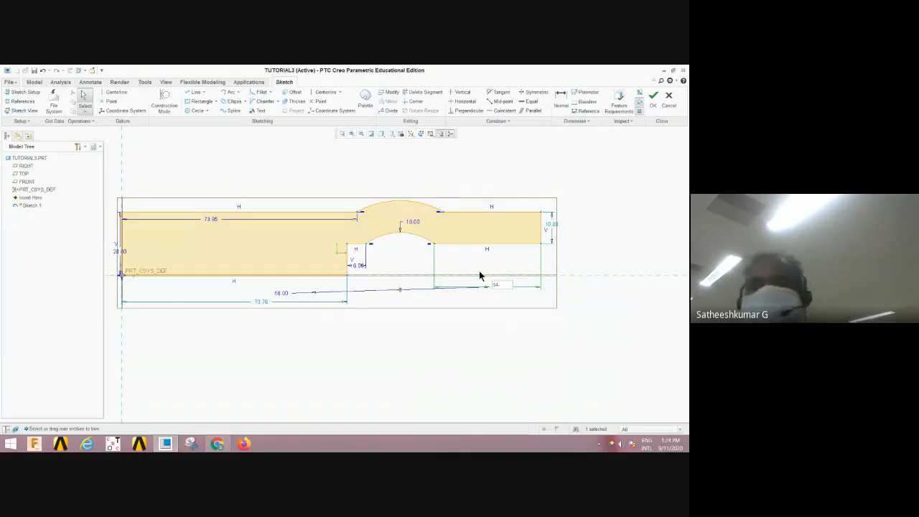
Admit the people waiting to join the Google Meet call and return to Creo Parametric
mouse_move(217, 444)
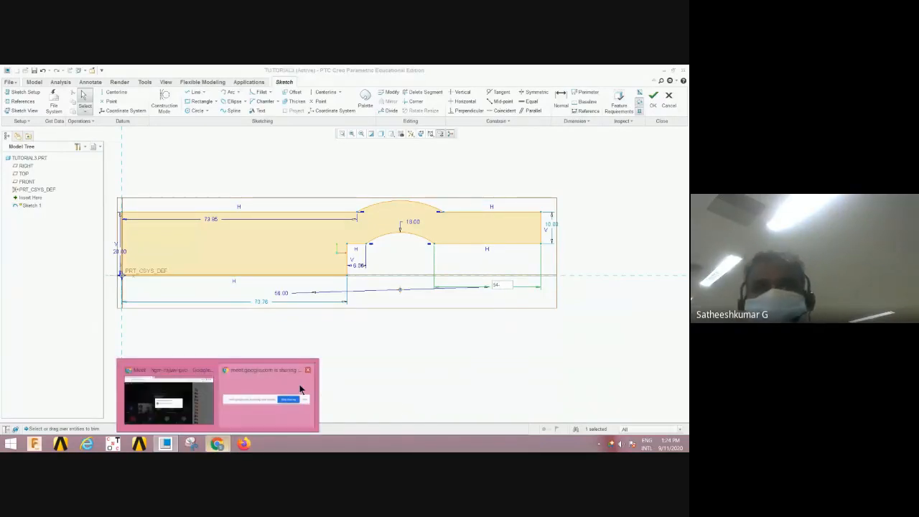
left_click(300, 388)
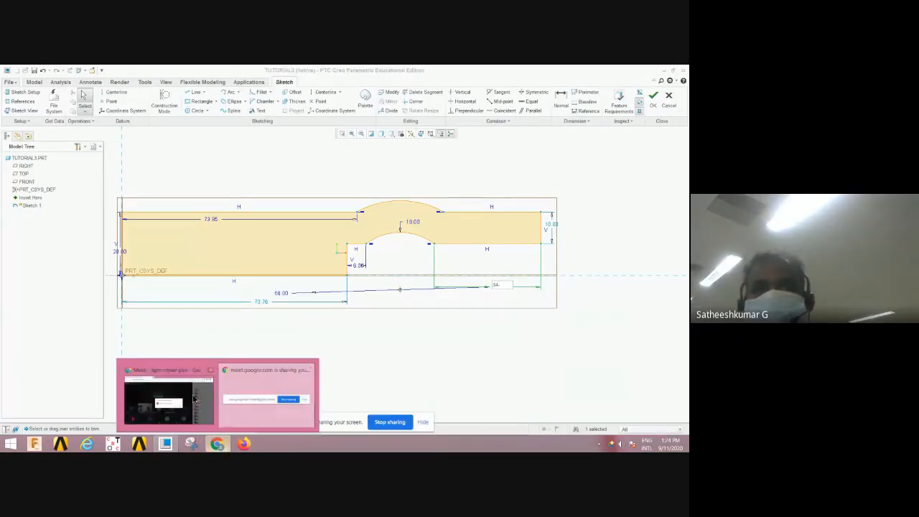
left_click(193, 399)
left_click(433, 299)
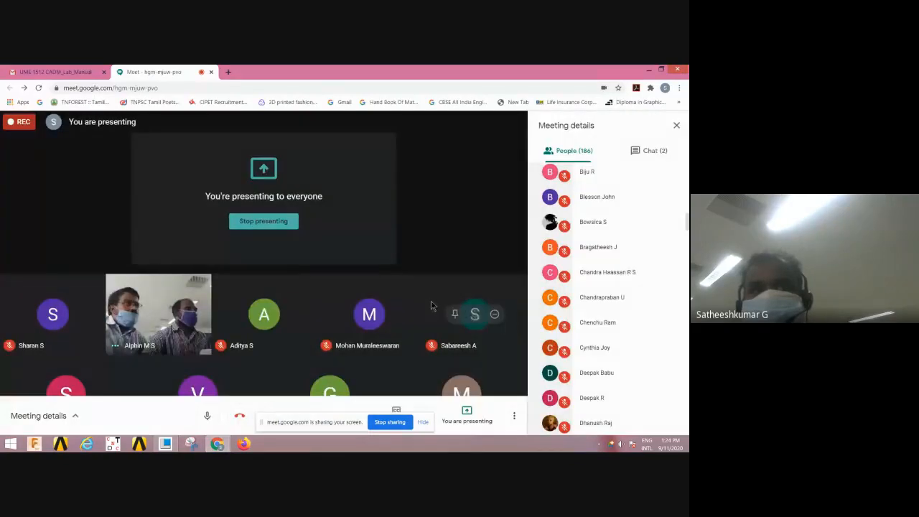
mouse_move(216, 444)
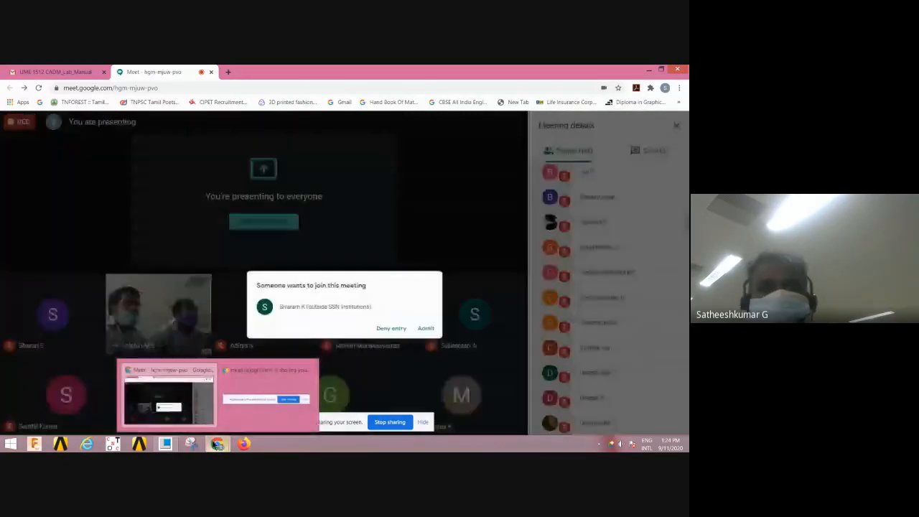
left_click(433, 299)
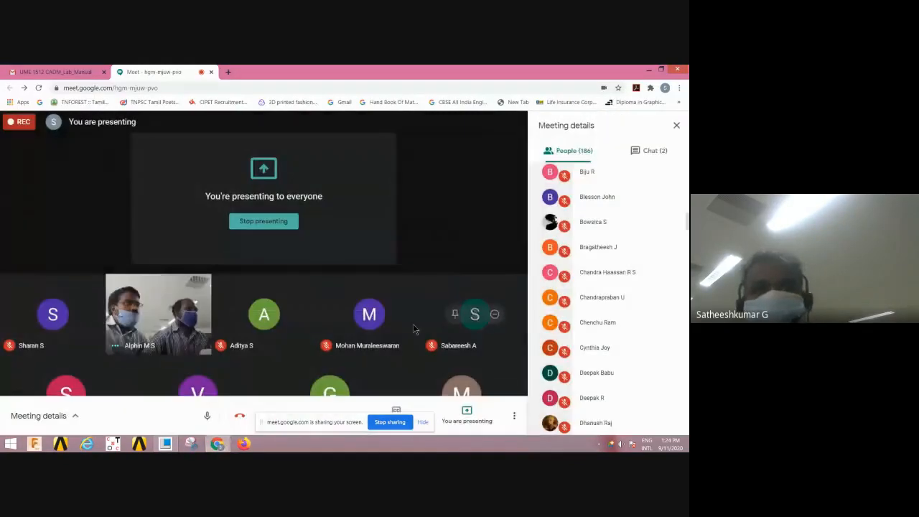
key("alt+Tab")
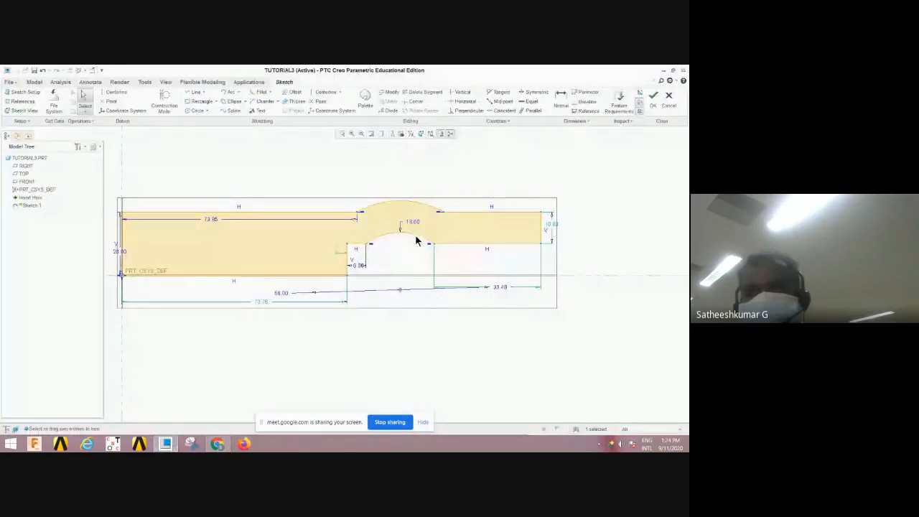
Try to add a radius dimension to the outer arc and undo the conflicting addition
scroll(398, 217, "up", 1)
scroll(400, 214, "down", 2)
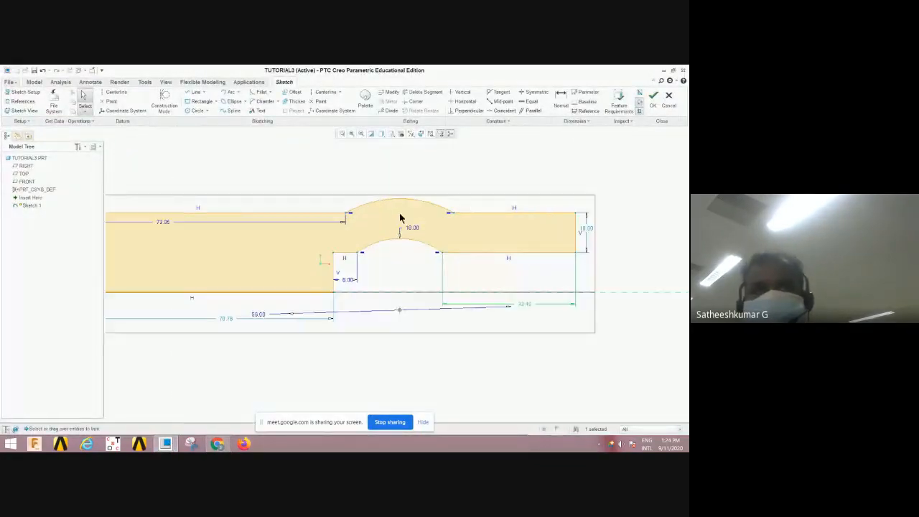
scroll(400, 216, "down", 1)
scroll(400, 216, "up", 1)
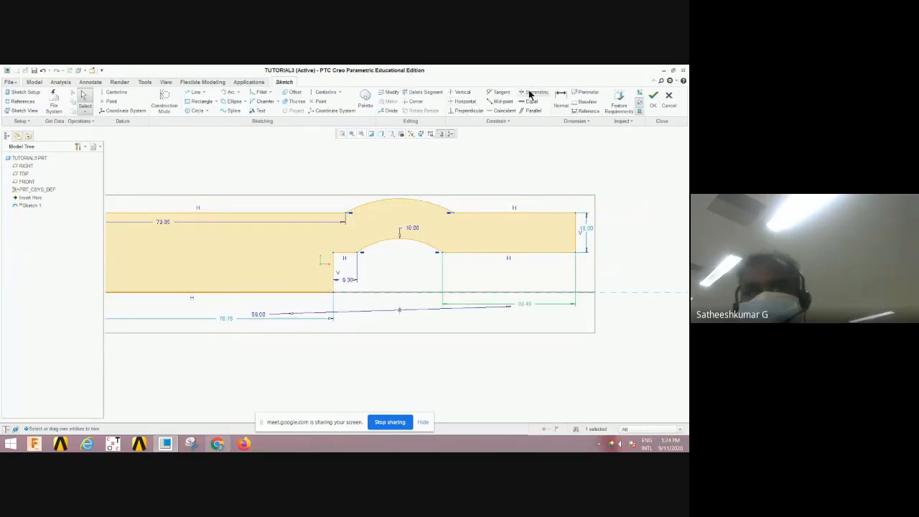
left_click(560, 99)
left_click(424, 202)
middle_click(407, 180)
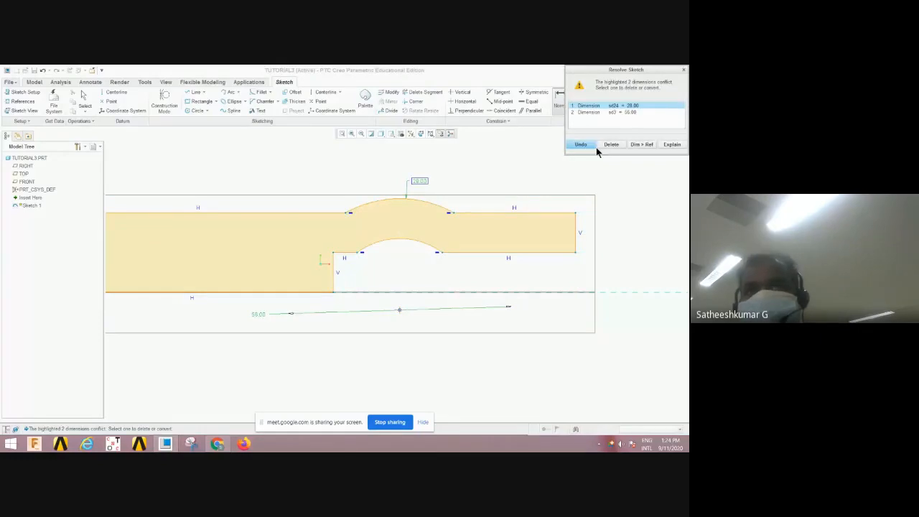
left_click(582, 145)
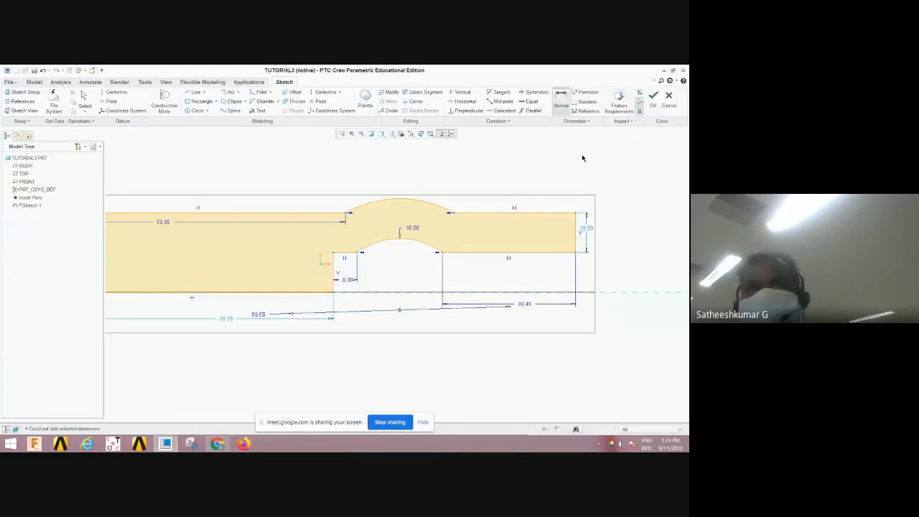
Set the length of the lower horizontal edge between the inner arc and the profile's far end to 36 mm
left_click(526, 306)
middle_click(523, 304)
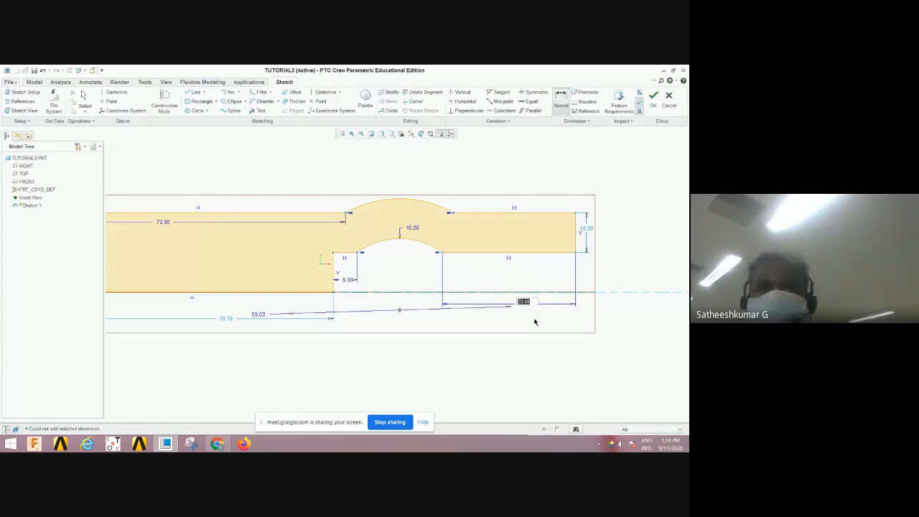
type("54")
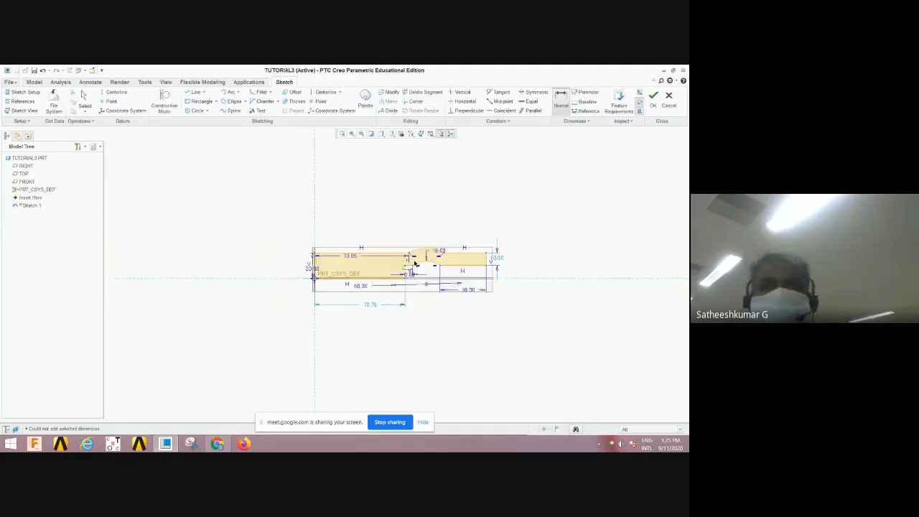
Dimension the step's short vertical edge at 10 mm
scroll(414, 264, "up", 3)
scroll(414, 264, "up", 1)
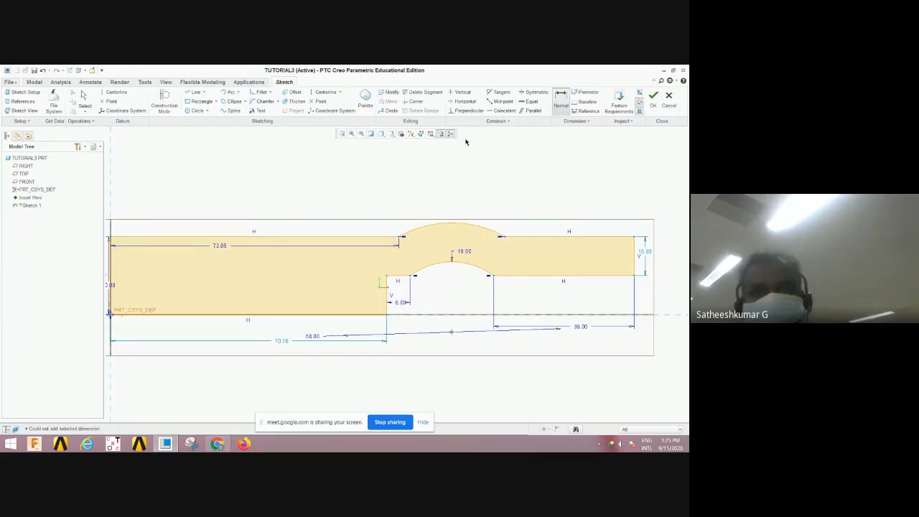
left_click(385, 296)
middle_click(403, 292)
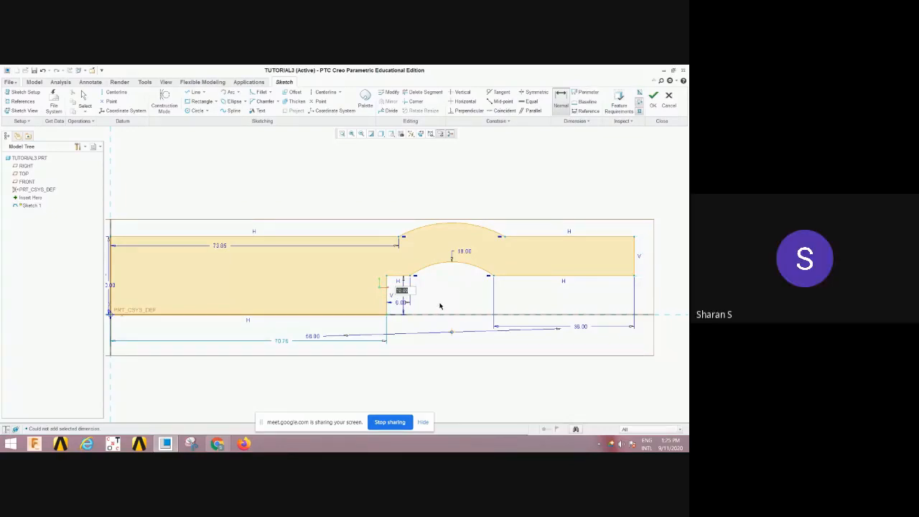
middle_click(440, 306)
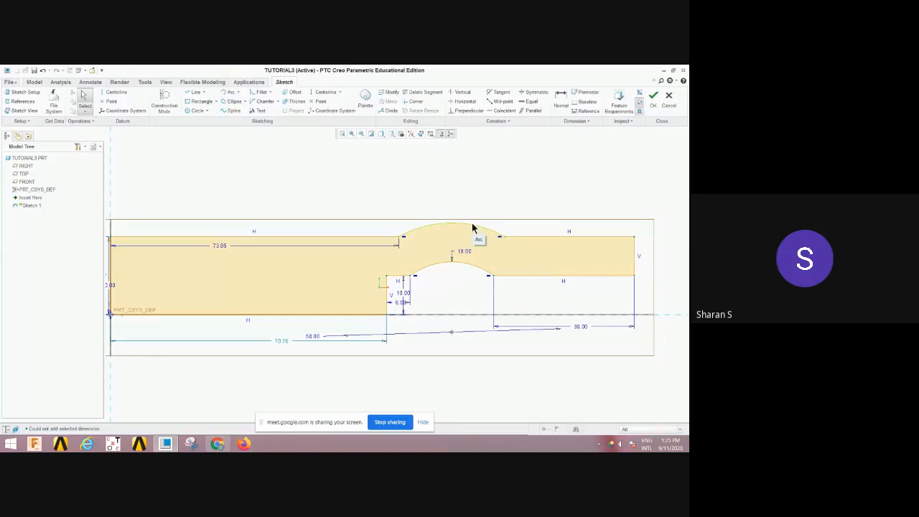
Try once more to place a radius dimension on the outer arc and undo the conflicting dimension
scroll(509, 227, "up", 1)
scroll(509, 227, "down", 2)
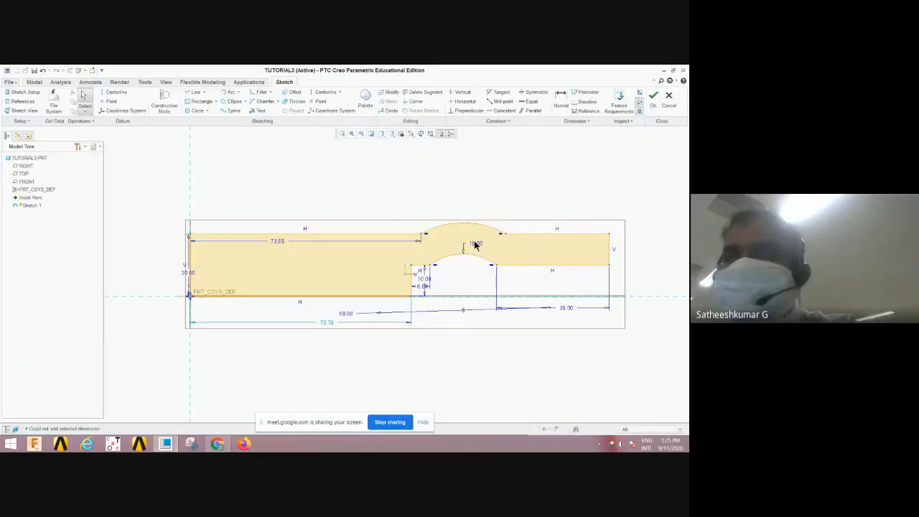
left_click(561, 100)
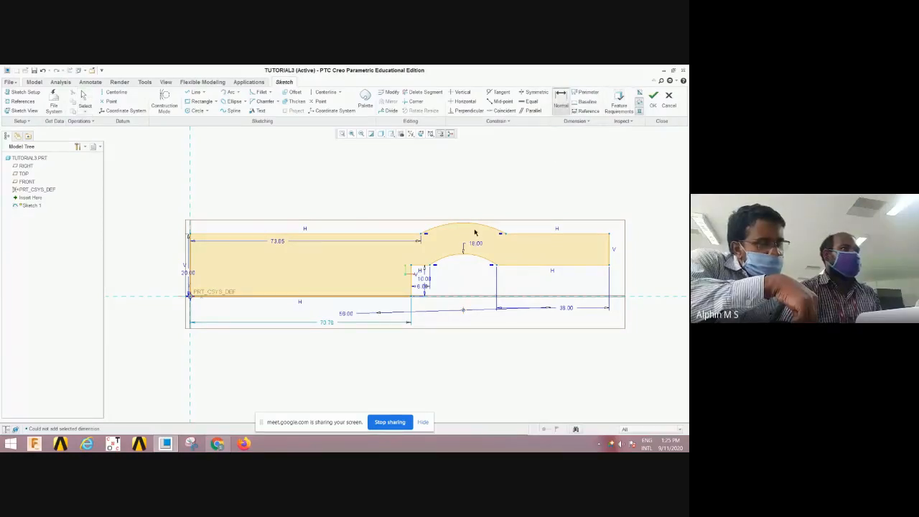
middle_click(503, 204)
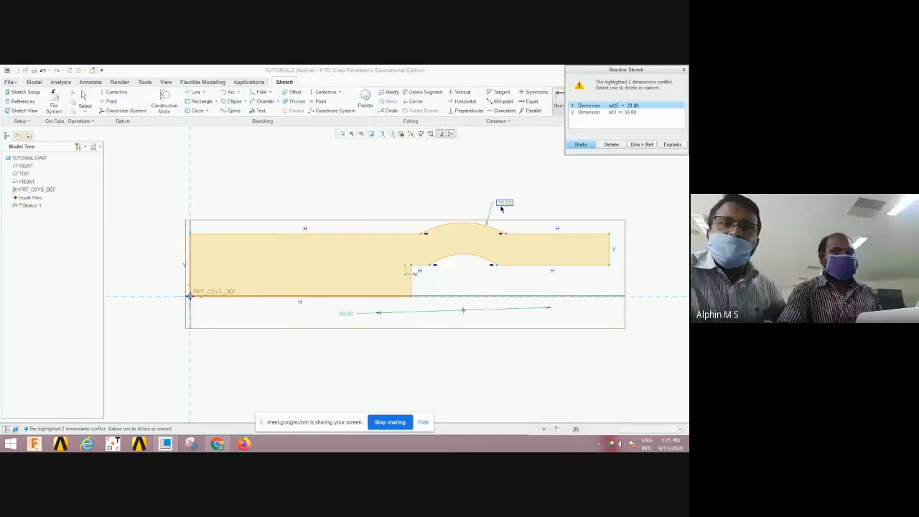
left_click(582, 145)
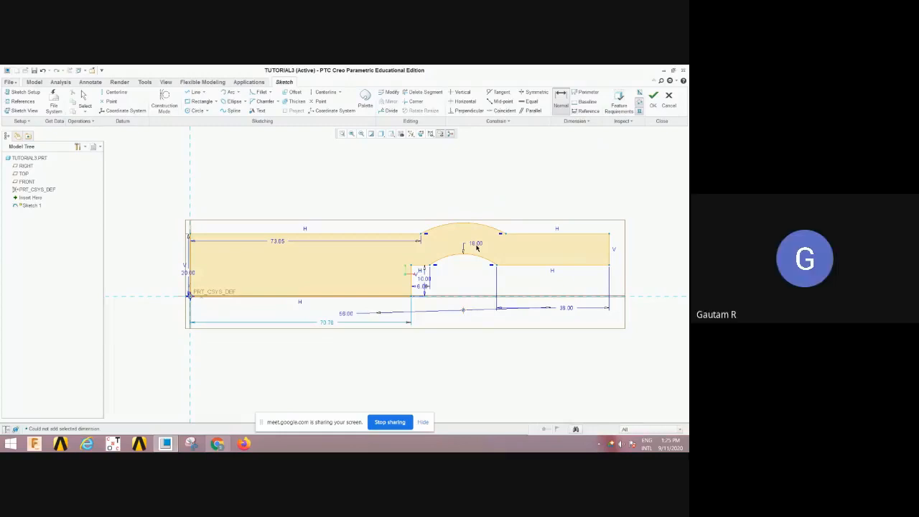
Undo the recent dimensions and trims until the full 36 mm inner circle and the step's untrimmed lines are restored
mouse_move(213, 447)
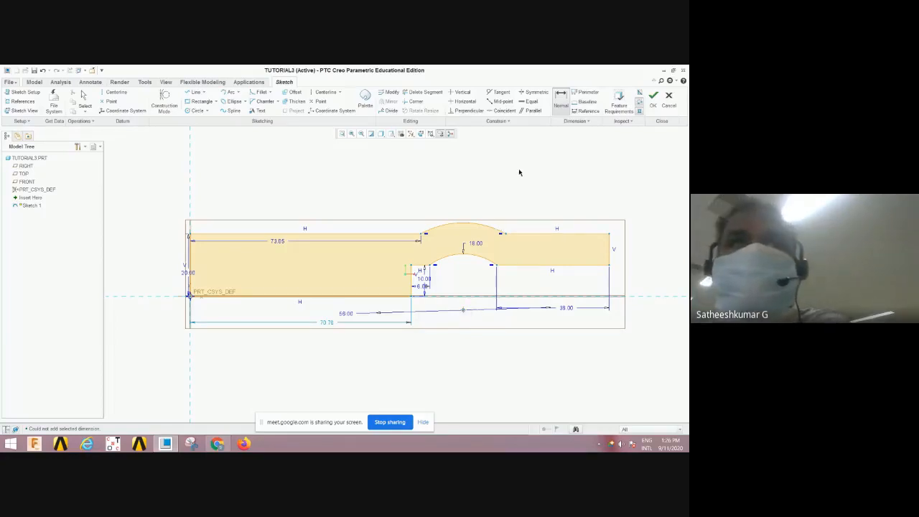
key("ctrl+z")
key("ctrl+z")
key("ctrl+z")
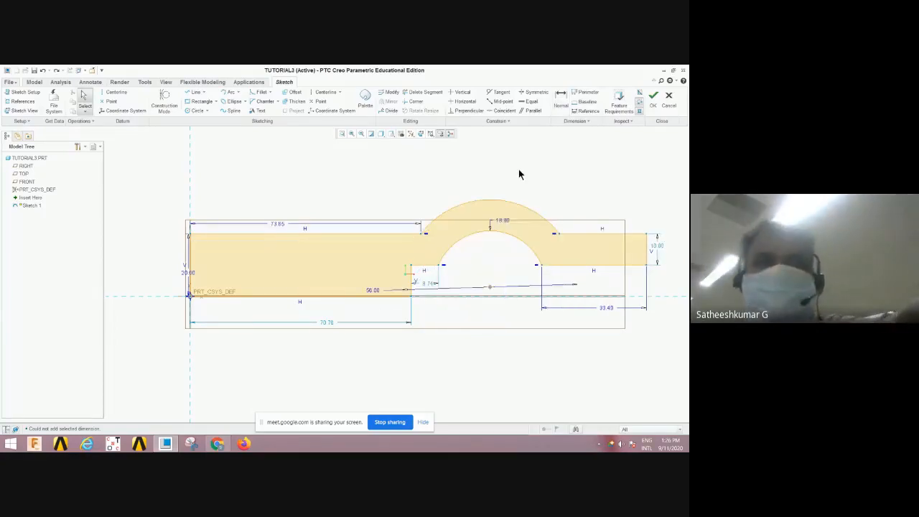
key("ctrl+z")
key("ctrl+z")
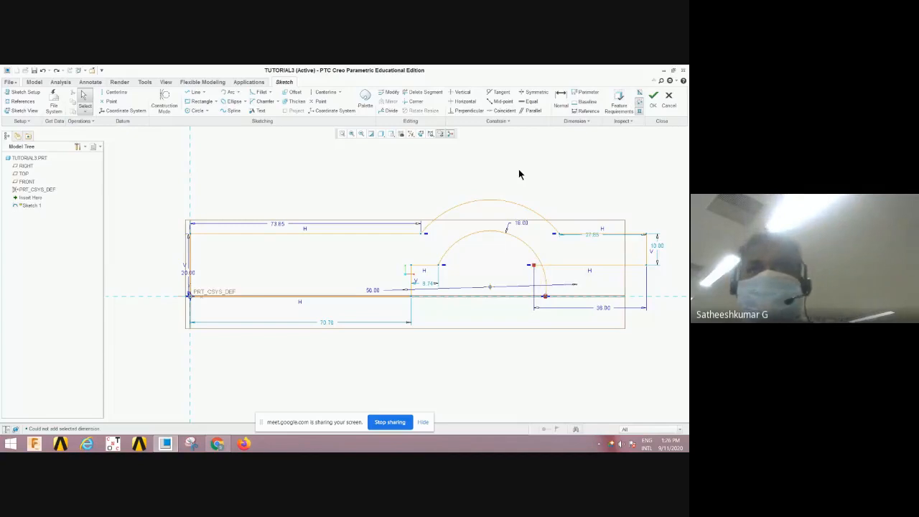
key("ctrl+z")
key("ctrl+z")
key("ctrl+z")
key("ctrl+z")
key("ctrl+z")
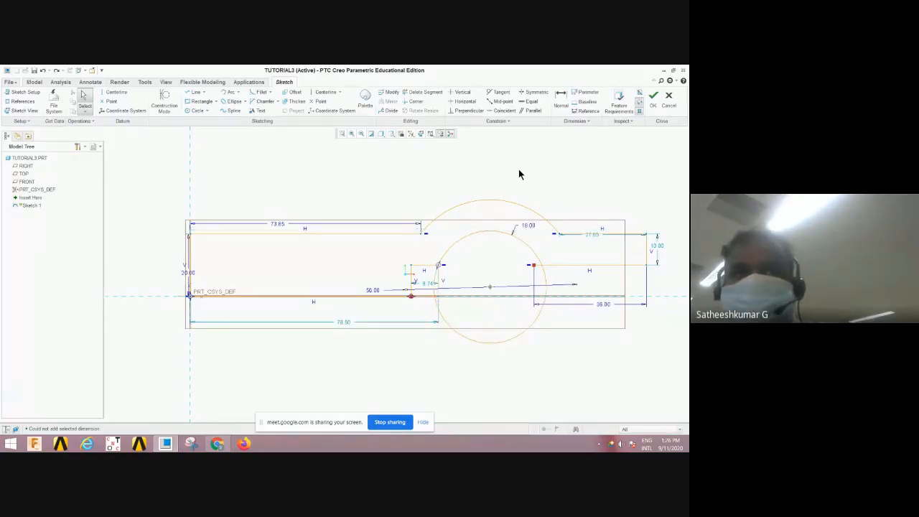
key("ctrl+y")
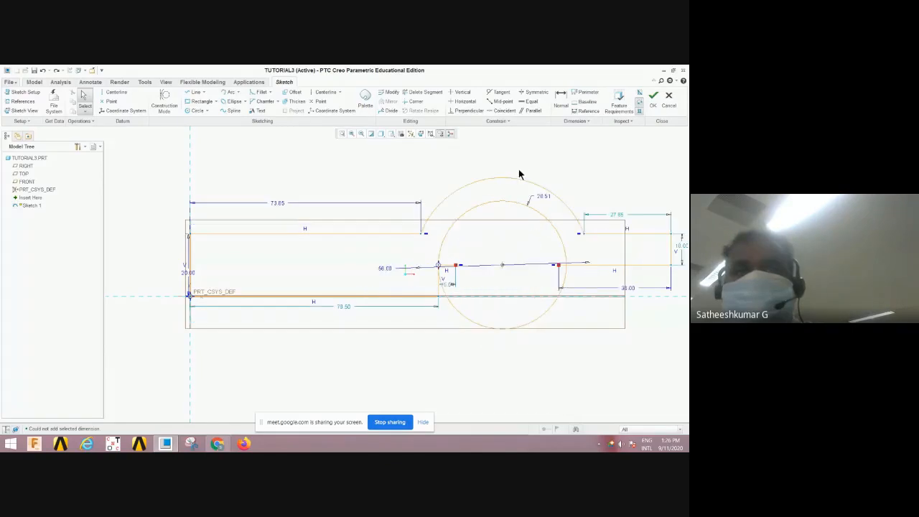
key("ctrl+y")
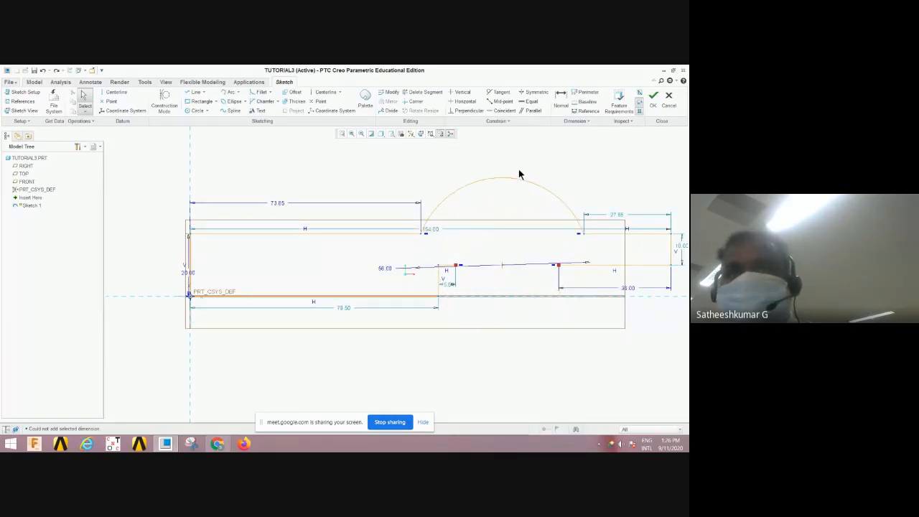
key("ctrl+z")
key("ctrl+z")
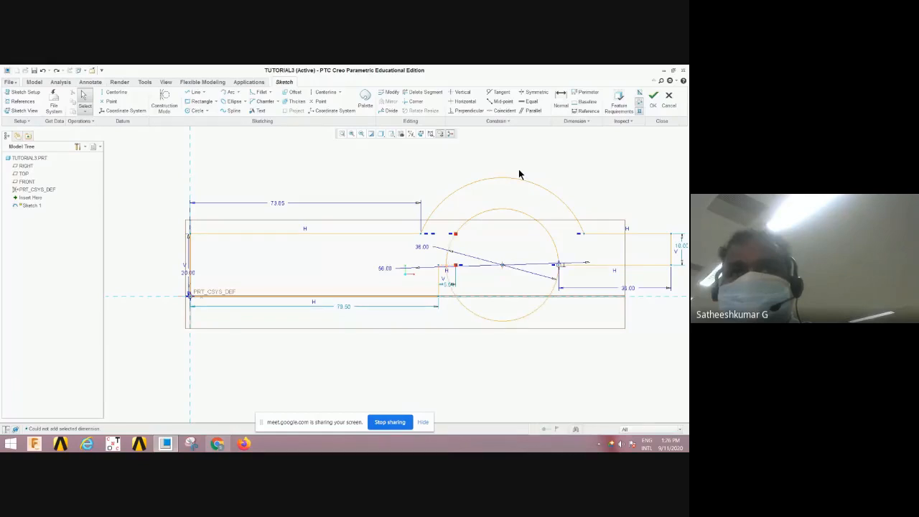
key("ctrl+z")
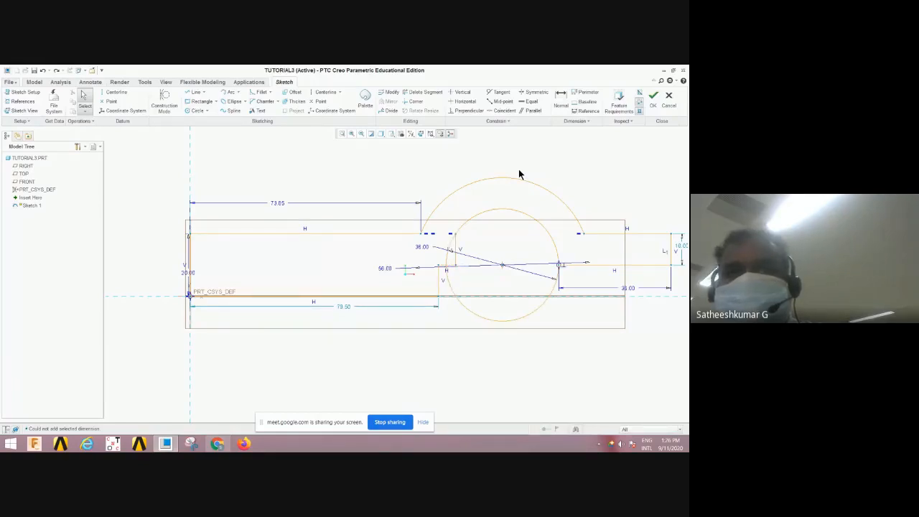
Trim away the short vertical line above the step and the horizontal stub inside the inner circle
left_click(421, 92)
left_click(455, 256)
left_click_drag(453, 257, 443, 277)
scroll(443, 276, "up", 3)
middle_click(469, 256)
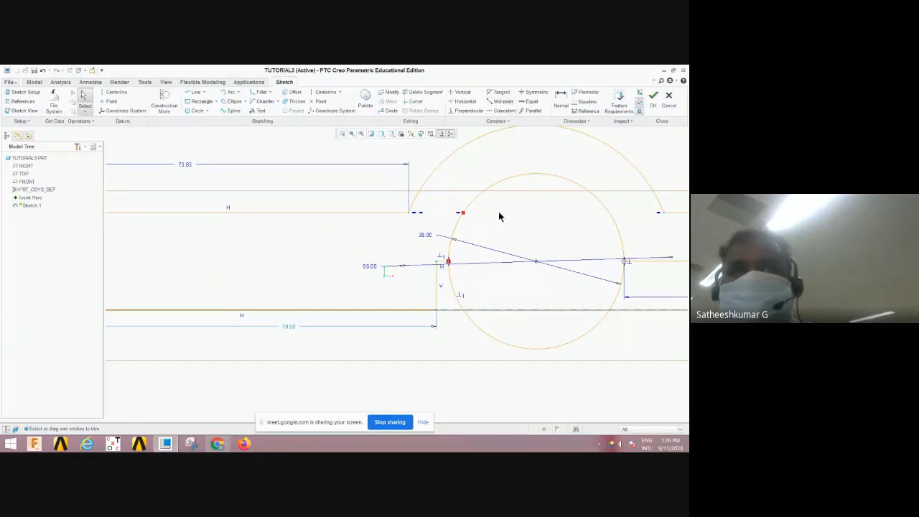
Delete all segments of the inner circle and the leftover short horizontal line at the top of the step
left_click(415, 92)
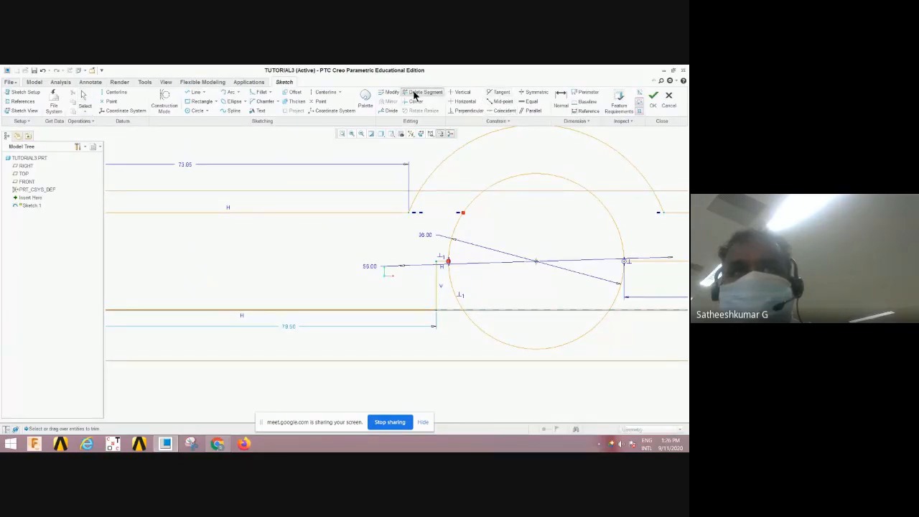
middle_click(443, 234)
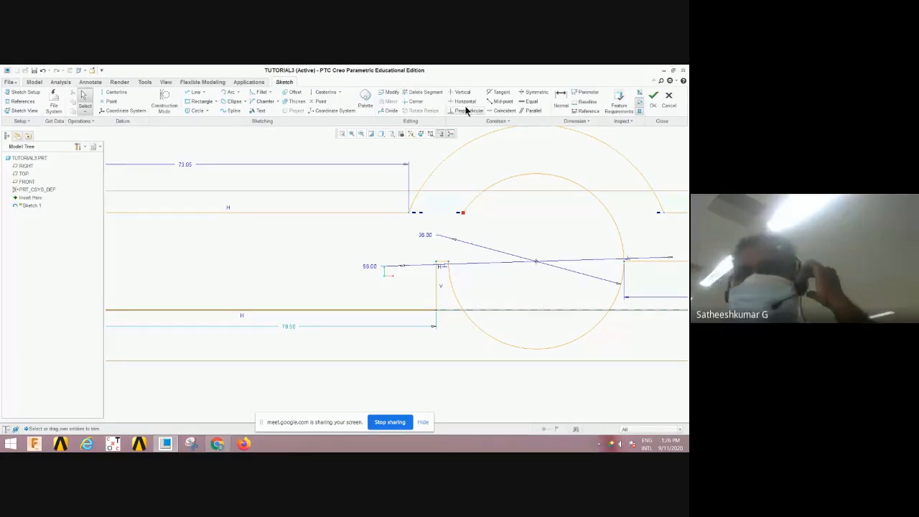
left_click(414, 92)
mouse_move(509, 194)
left_mouse_down()
mouse_move(529, 175)
mouse_move(590, 282)
mouse_move(601, 319)
mouse_move(593, 335)
left_mouse_up()
left_click(609, 293)
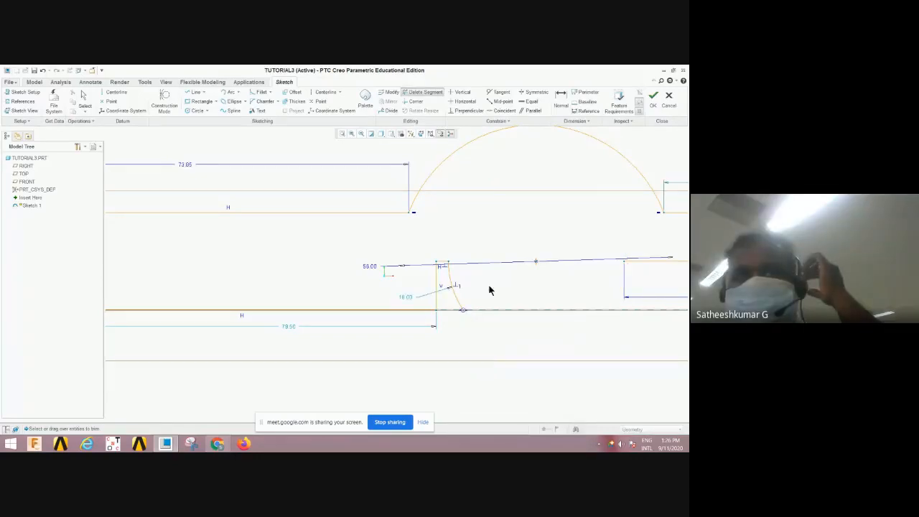
left_click(454, 285)
left_click(448, 260)
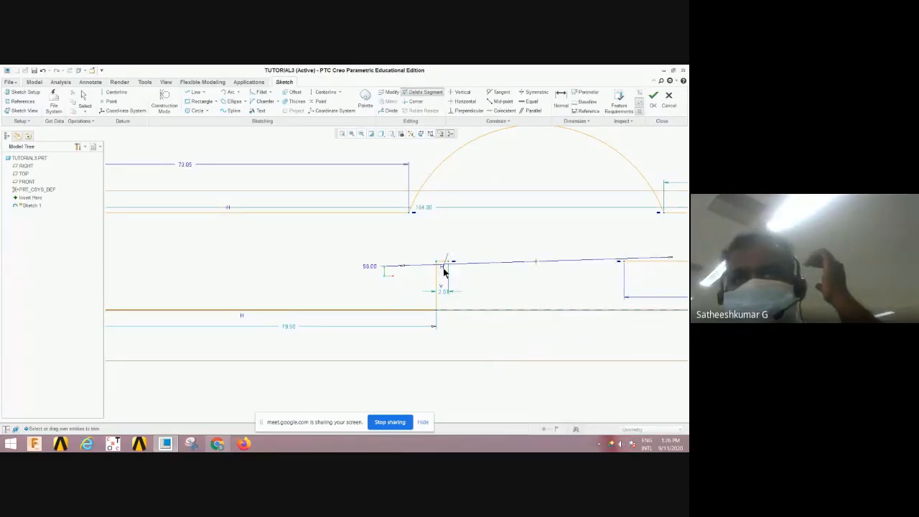
middle_click(498, 291)
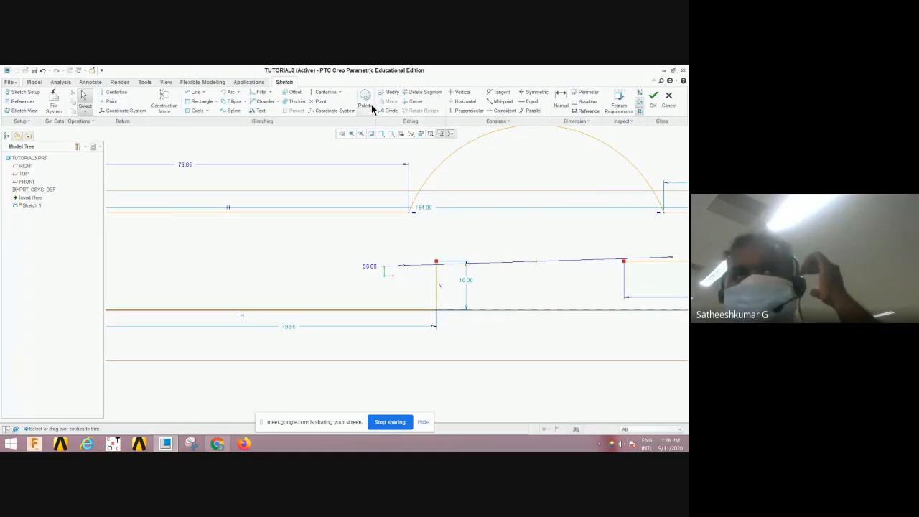
Sketch a circle concentric with the outer arc through the lower edge's inner endpoint, and set its radius to 18 mm
left_click(198, 111)
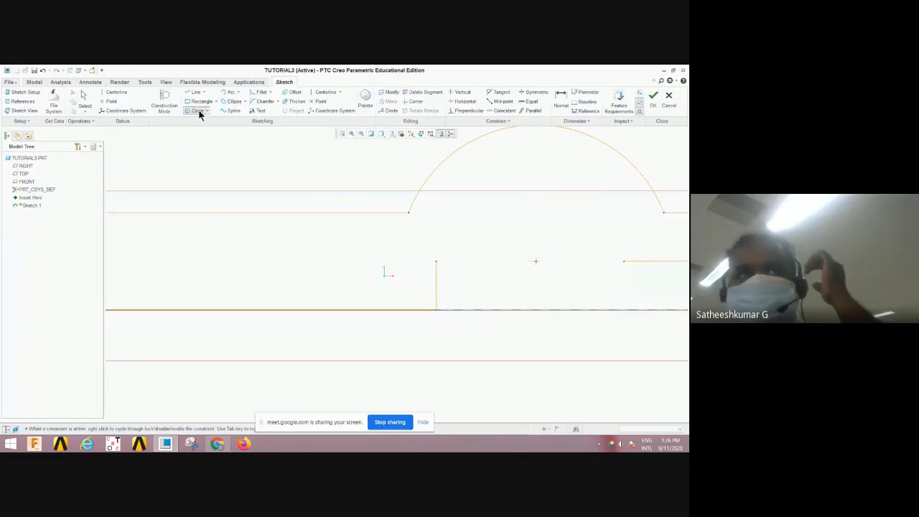
left_click(536, 260)
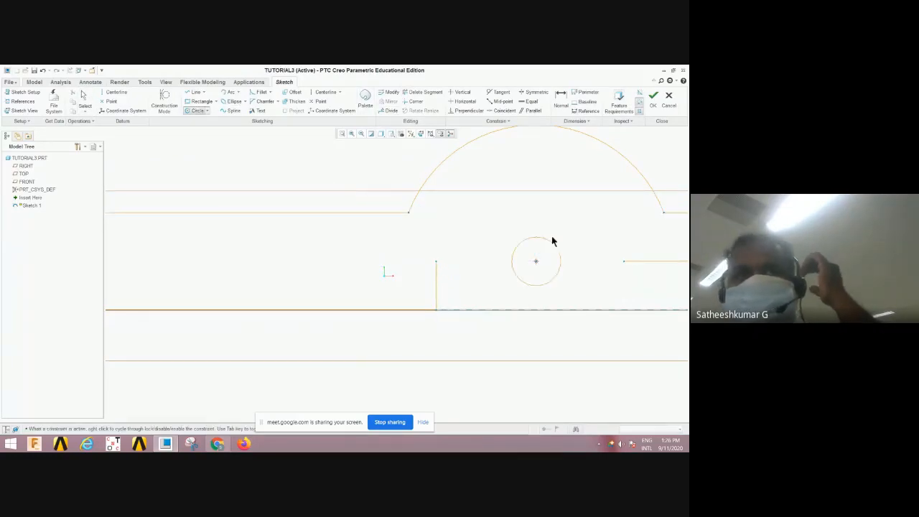
left_click(585, 192)
middle_click(575, 206)
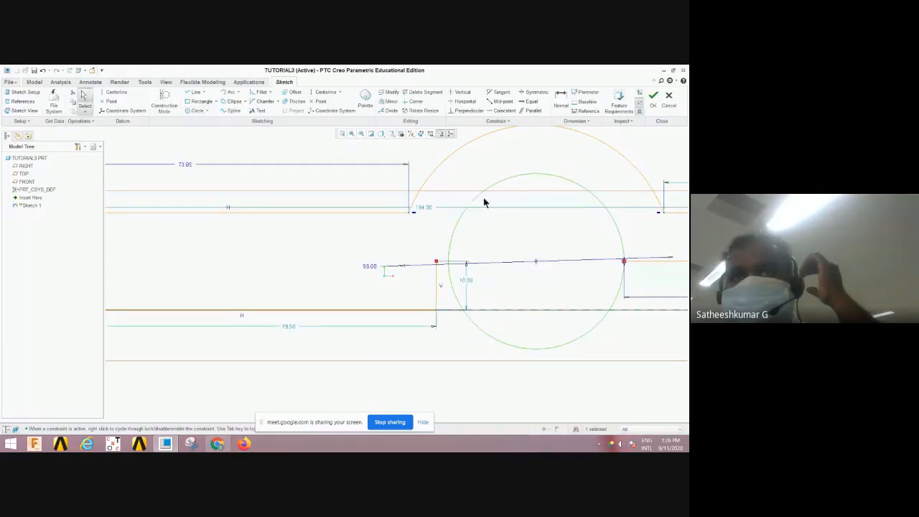
left_click(563, 99)
left_click(550, 173)
middle_click(567, 161)
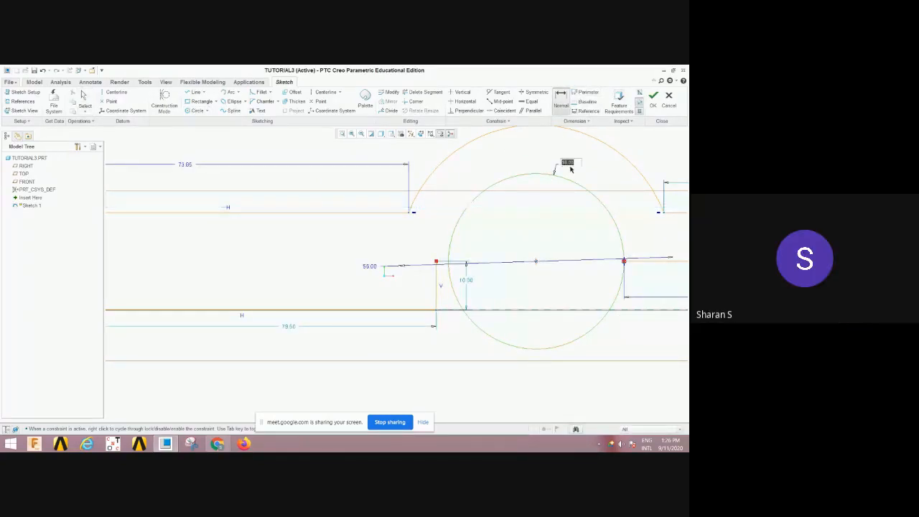
type("10")
key("Return")
Draw a short horizontal line from the top of the step's vertical edge to the inner circle
left_click(194, 92)
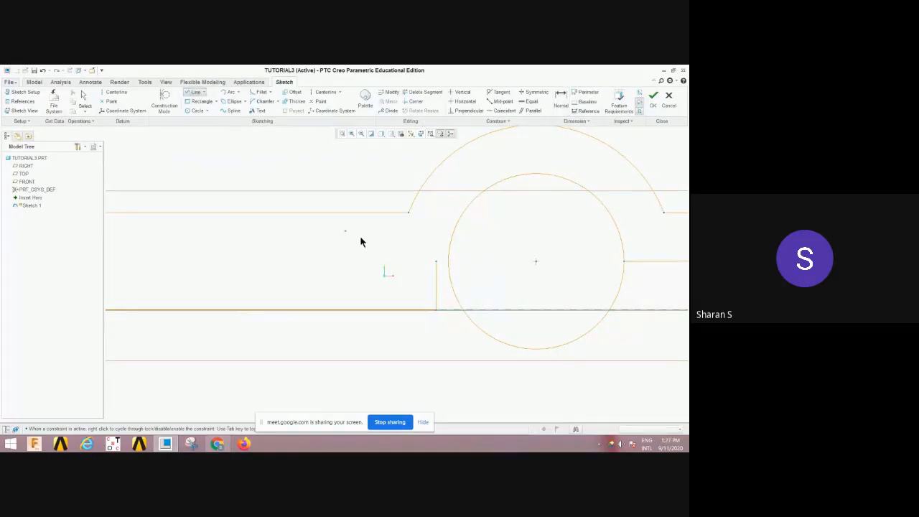
left_click(436, 261)
left_click(448, 261)
middle_click(460, 254)
middle_click(464, 251)
Trim away the lower part of the inner circle to leave a semicircular arch closing the profile
left_click(416, 92)
mouse_move(601, 321)
left_mouse_down()
mouse_move(639, 300)
mouse_move(461, 304)
mouse_move(462, 295)
left_mouse_up()
scroll(471, 279, "up", 2)
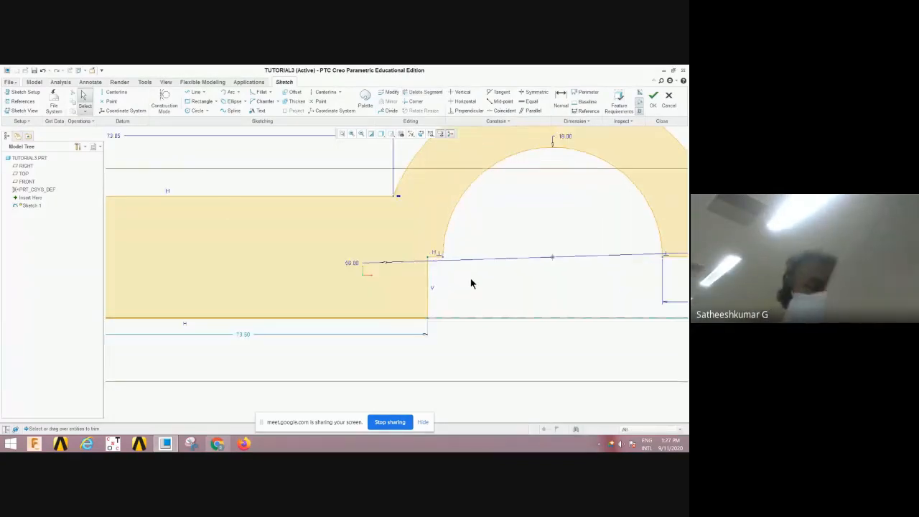
Dimension the short horizontal line between the step and the inner arc at 6 mm
scroll(470, 282, "down", 4)
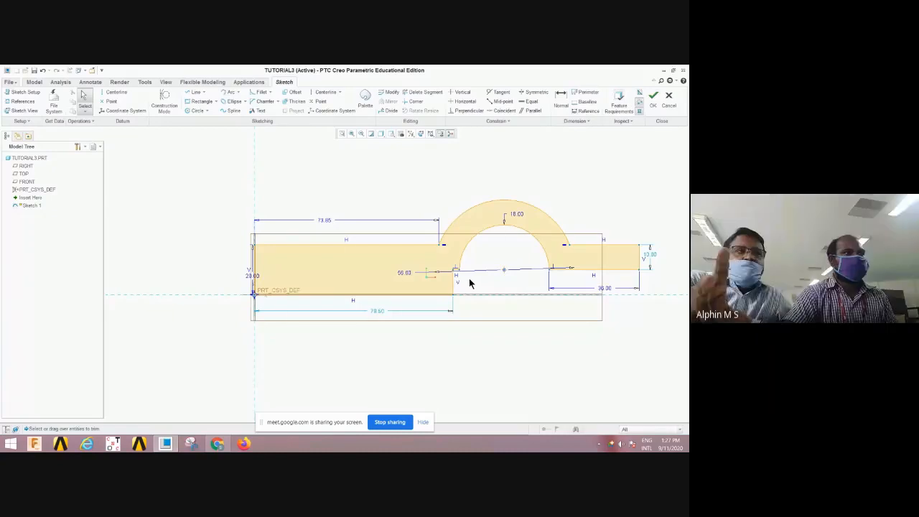
scroll(468, 277, "up", 3)
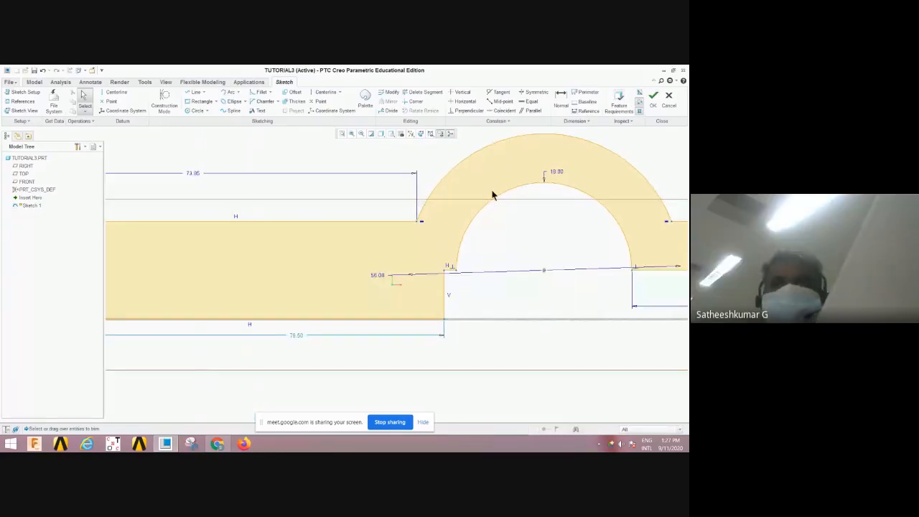
scroll(493, 192, "down", 3)
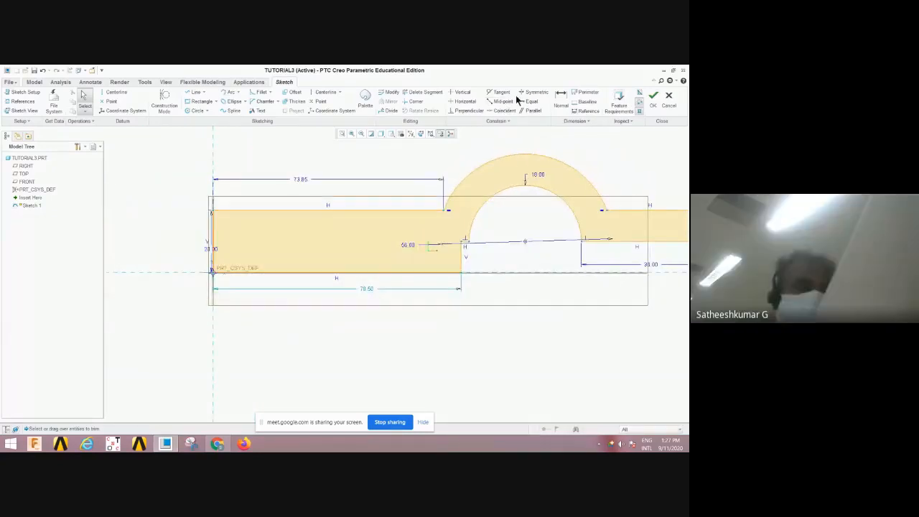
left_click(560, 99)
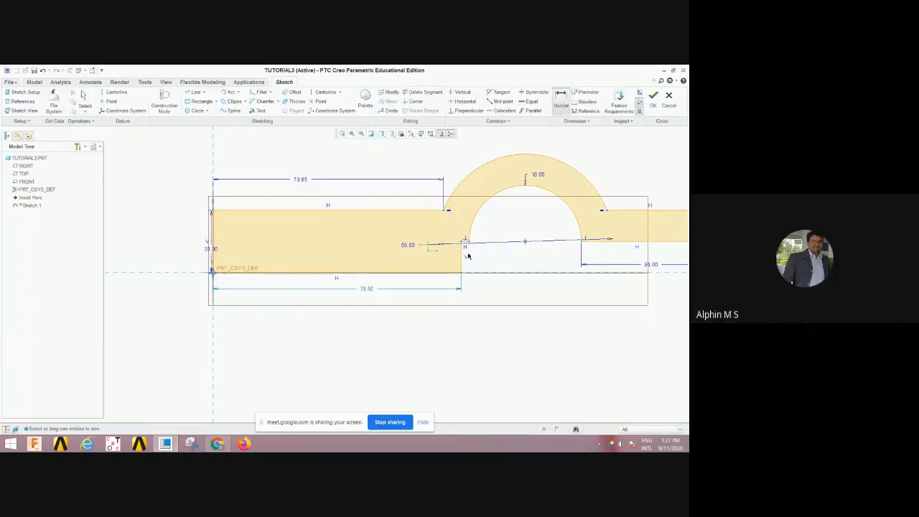
scroll(467, 256, "up", 5)
left_click(463, 230)
middle_click(463, 261)
type("6")
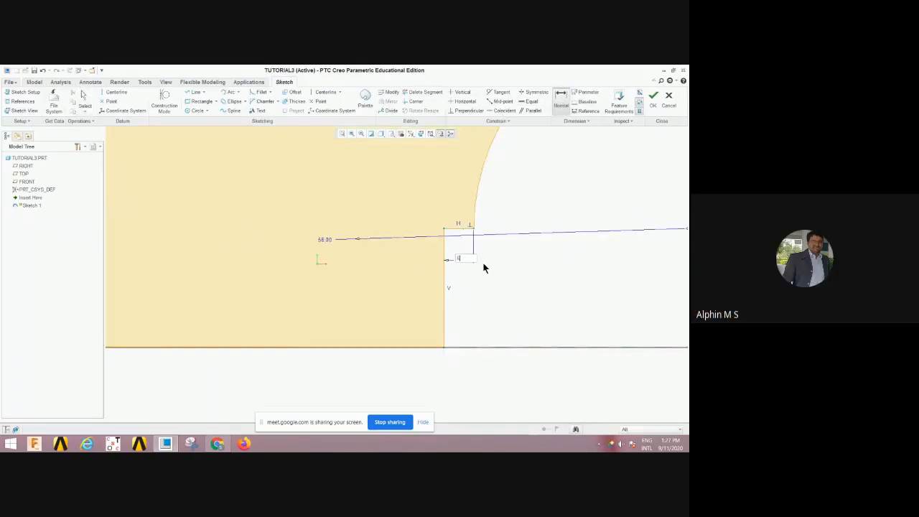
key("Return")
scroll(483, 262, "down", 6)
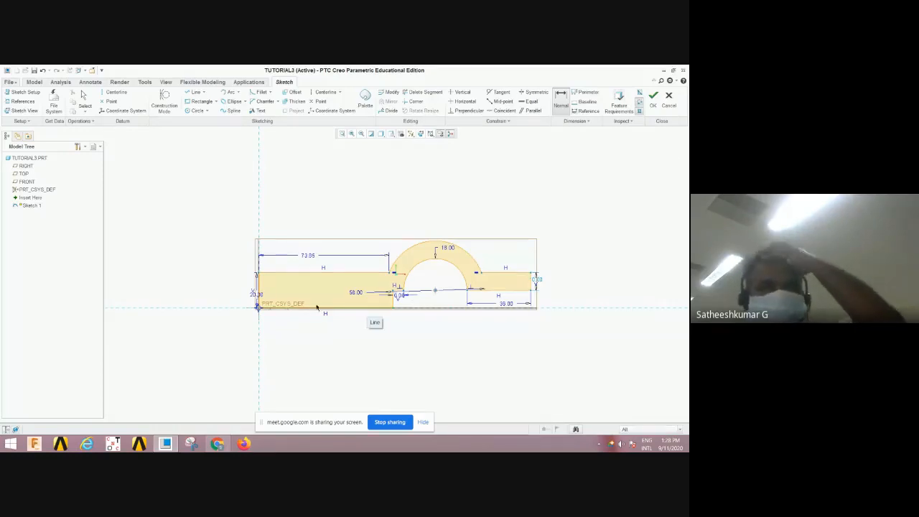
Finish the arched profile sketch and extrude it to a depth of 72 mm
left_click(654, 108)
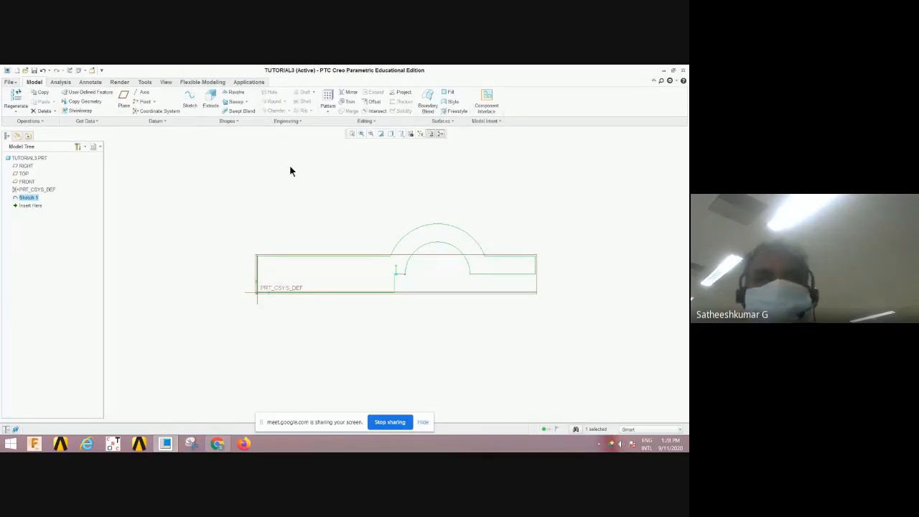
left_click(209, 100)
middle_click_drag(501, 239, 402, 337)
double_click(387, 350)
type("72")
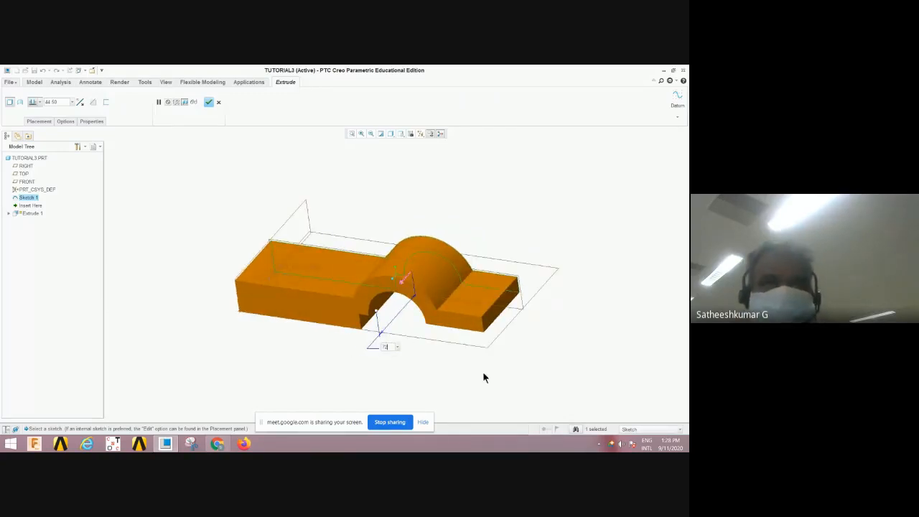
key("Return")
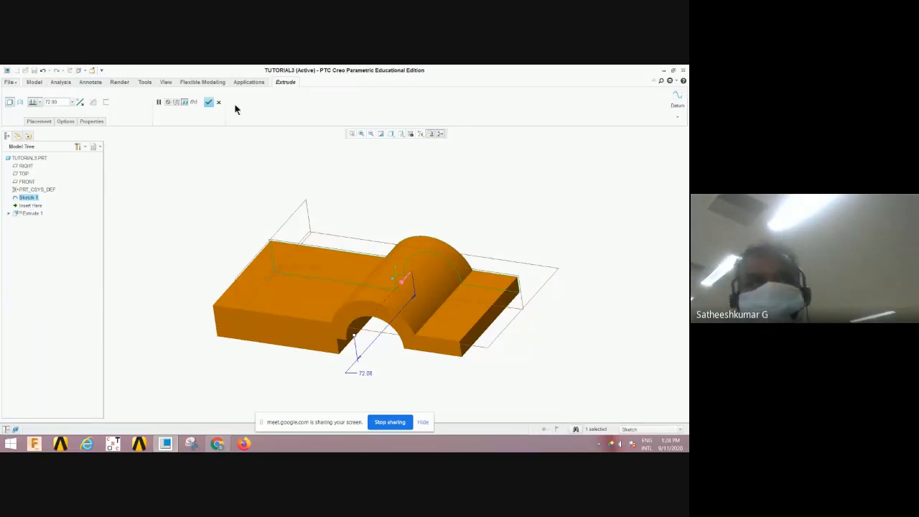
left_click(208, 102)
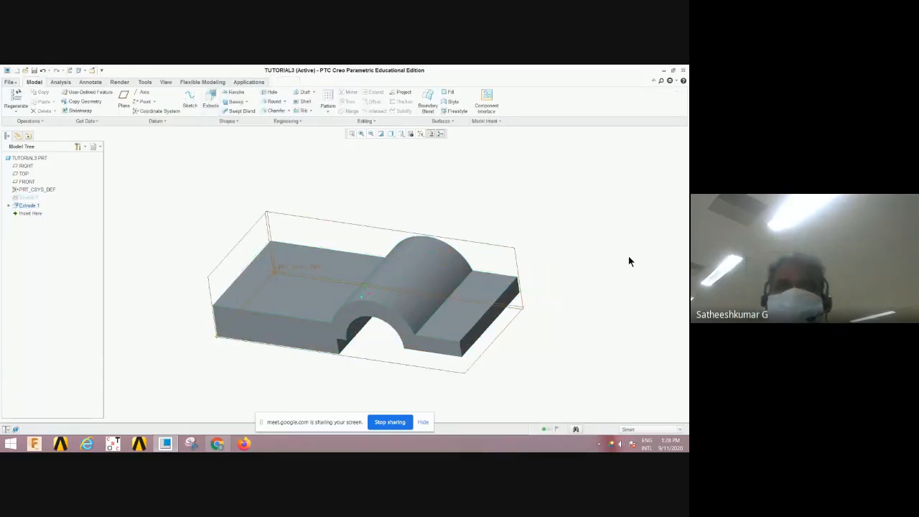
mouse_move(590, 282)
middle_mouse_down()
mouse_move(606, 256)
mouse_move(584, 287)
mouse_move(593, 283)
middle_mouse_up()
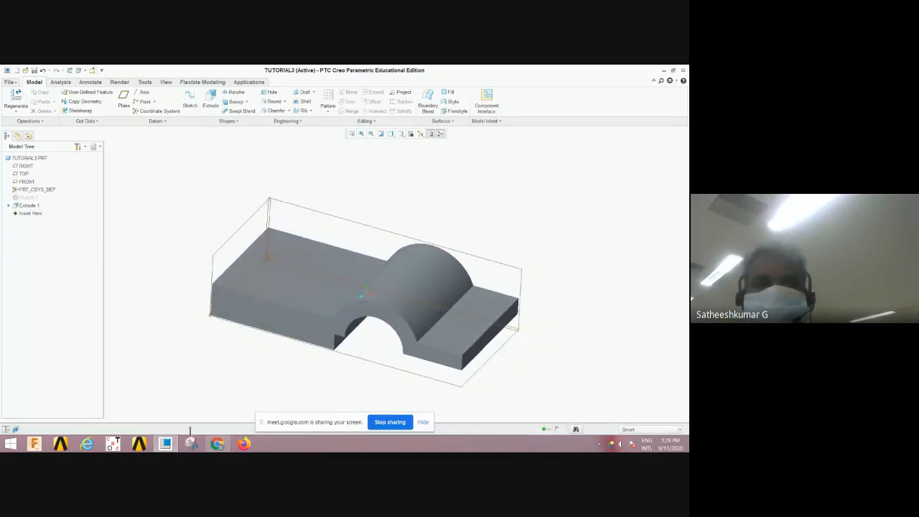
Switch to the Google Meet window, admit the people waiting to join, and return to Creo Parametric
left_click(217, 443)
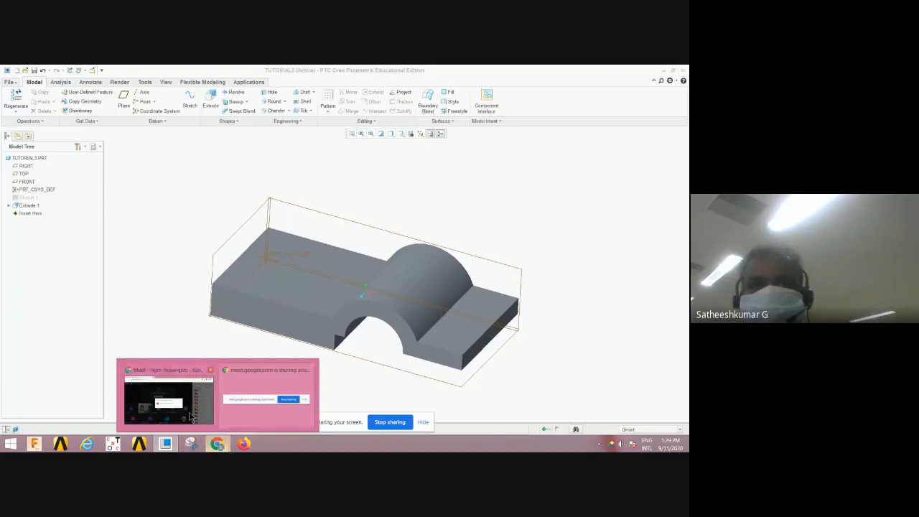
left_click(208, 396)
left_click(436, 300)
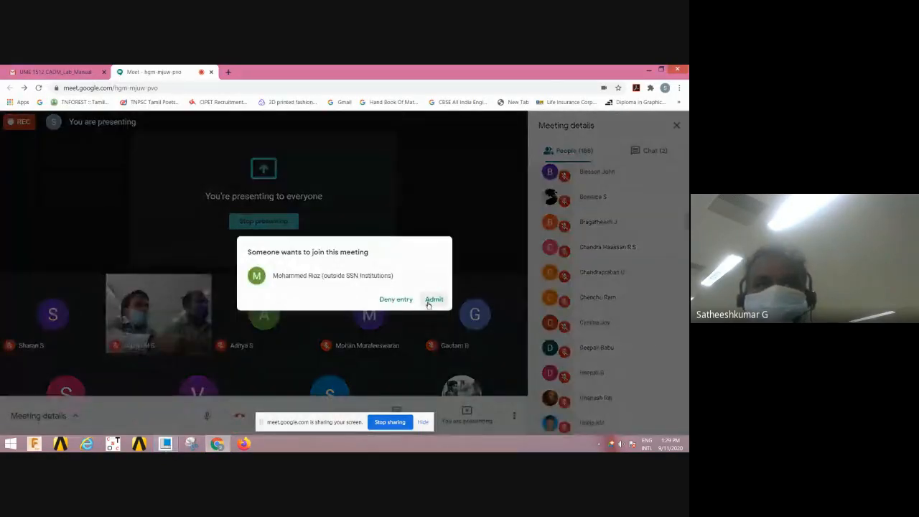
left_click(435, 300)
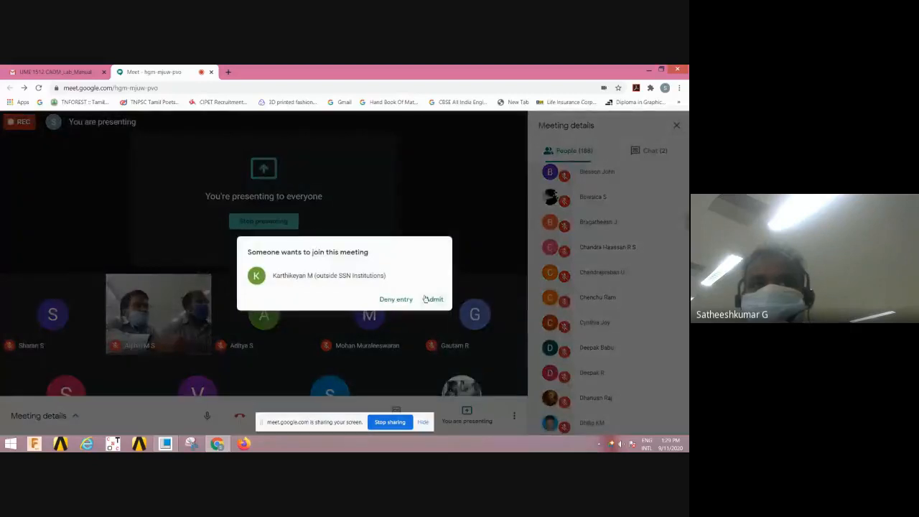
left_click(433, 299)
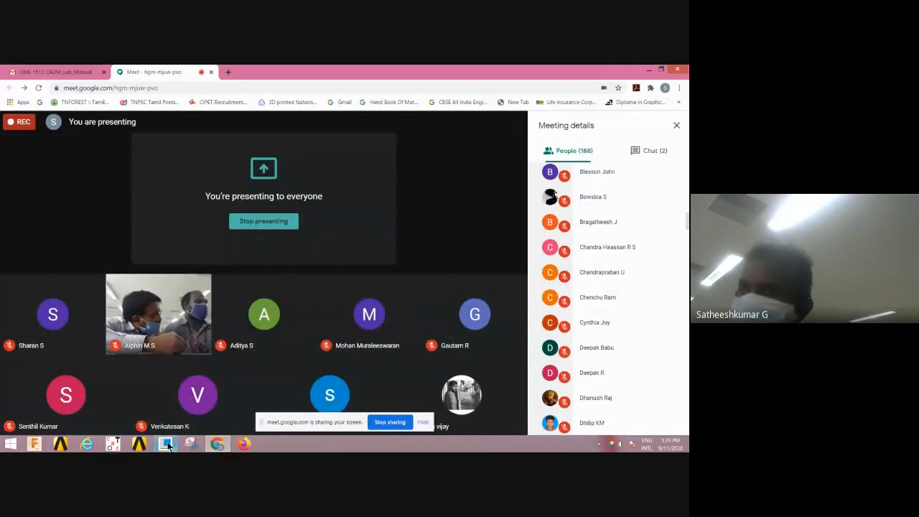
left_click(191, 442)
Create a datum plane offset 36 mm from the FRONT plane, through the middle of the extruded base
middle_click_drag(570, 287, 541, 283)
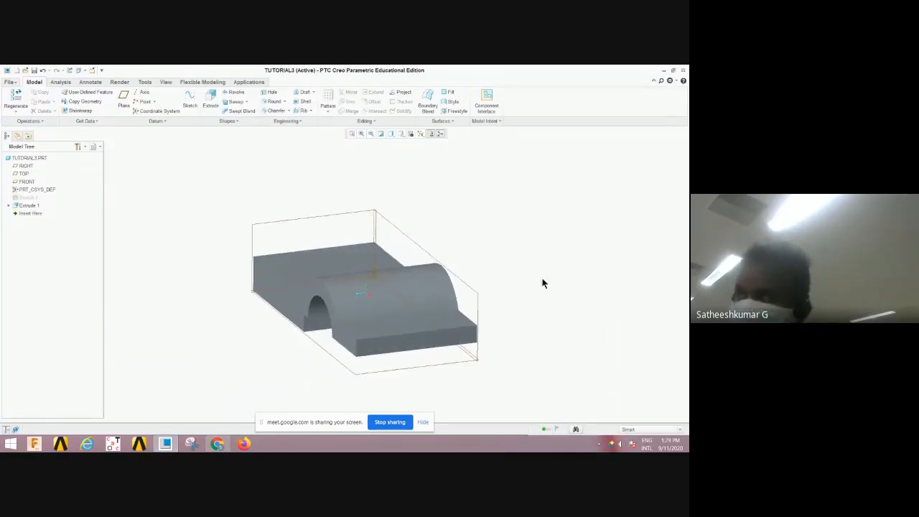
left_click(474, 293)
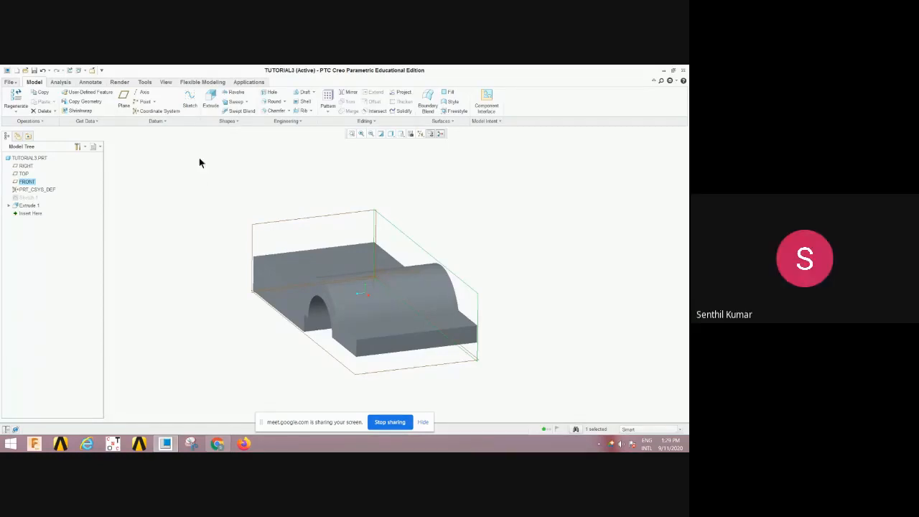
left_click(123, 99)
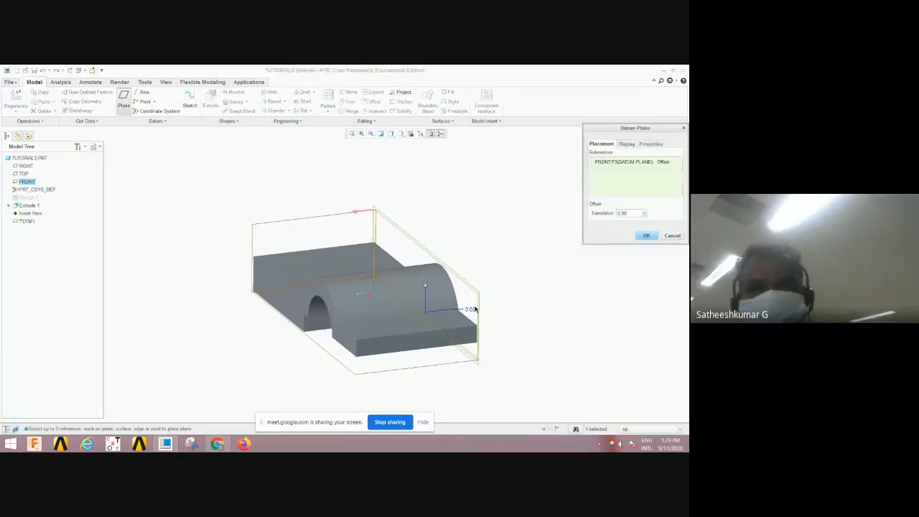
left_click_drag(426, 287, 384, 324)
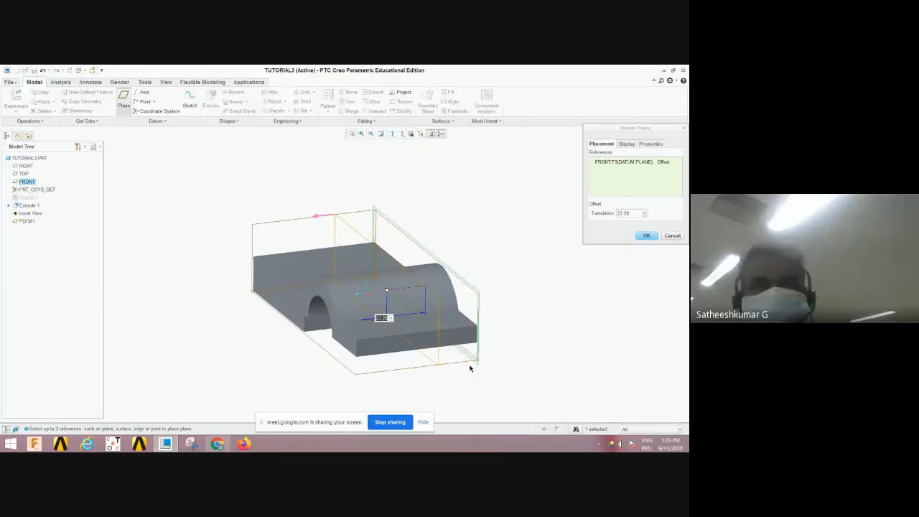
type("36")
key("Return")
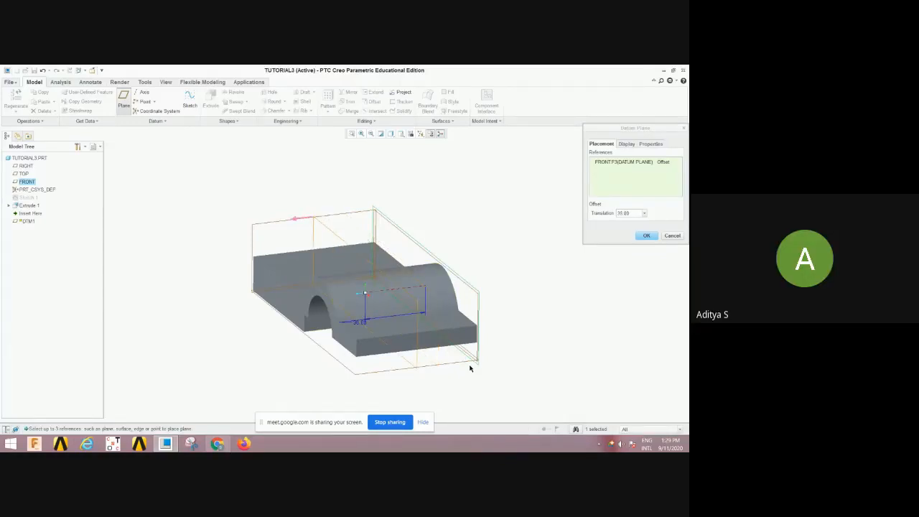
left_click(646, 236)
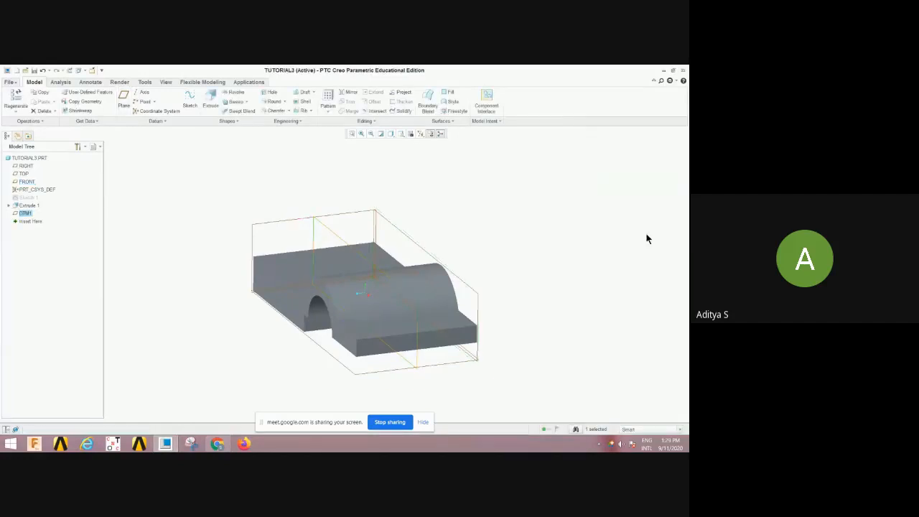
Sketch a circle above the thick block on the new offset datum plane and set its diameter to 36 mm
left_click(189, 103)
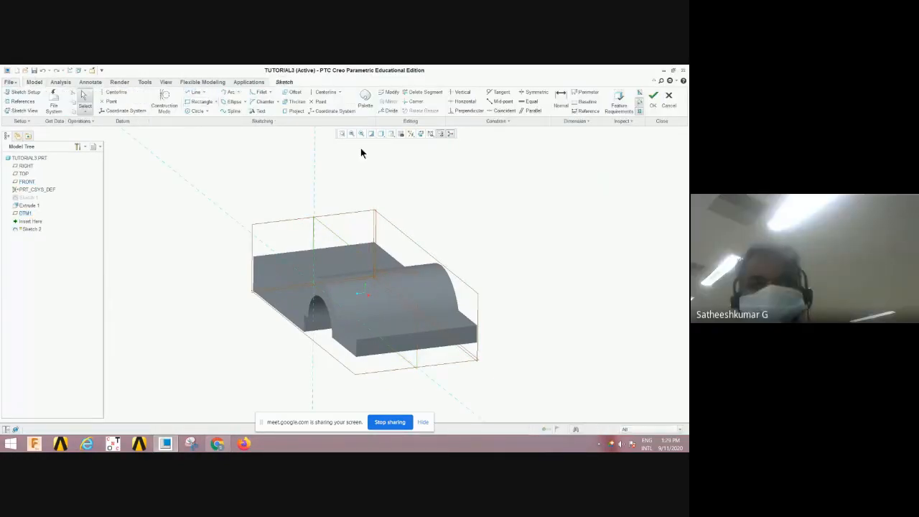
left_click(421, 135)
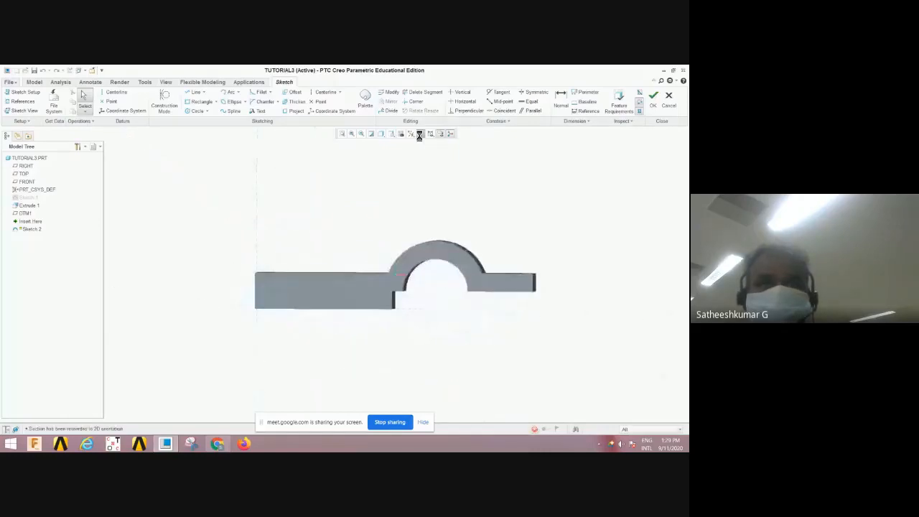
scroll(402, 226, "down", 2)
scroll(402, 226, "up", 3)
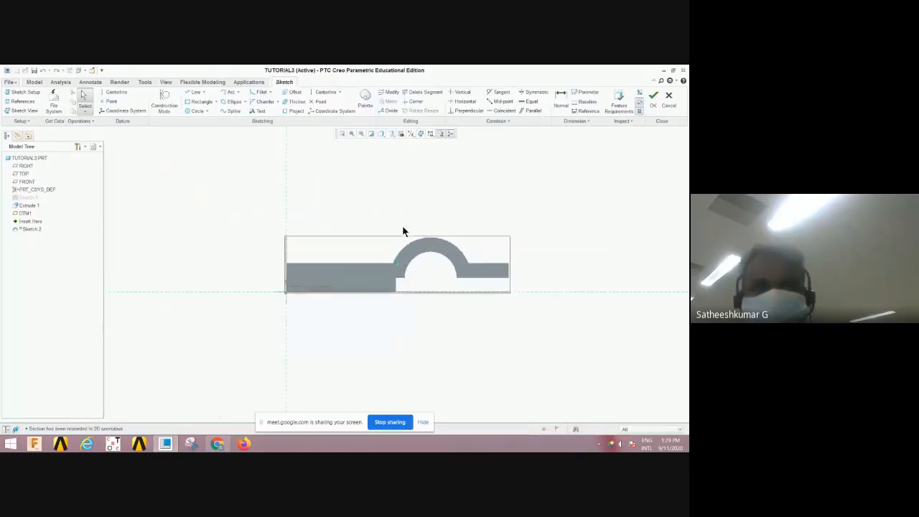
scroll(397, 166, "down", 2)
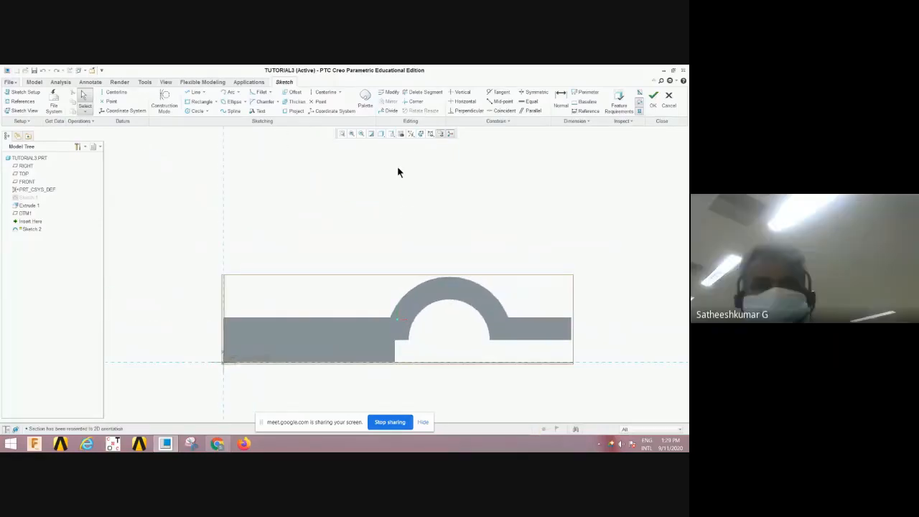
left_click(194, 110)
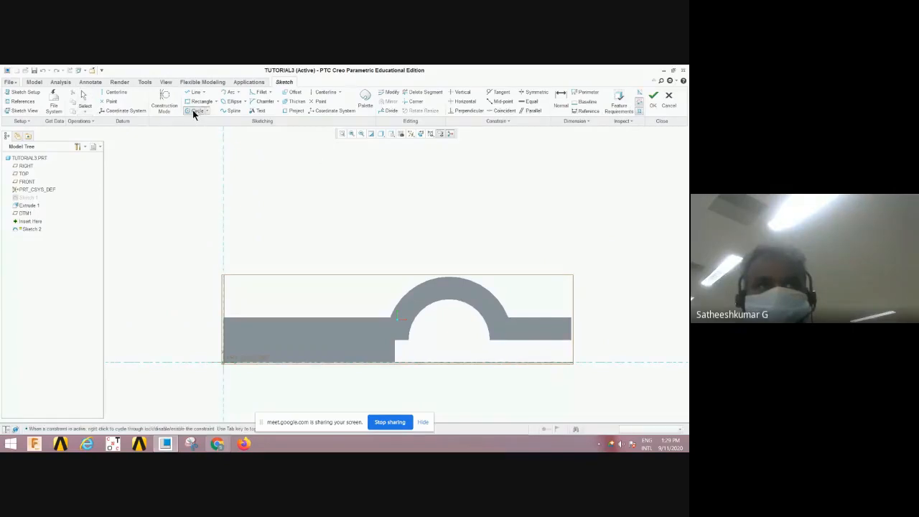
left_click(304, 191)
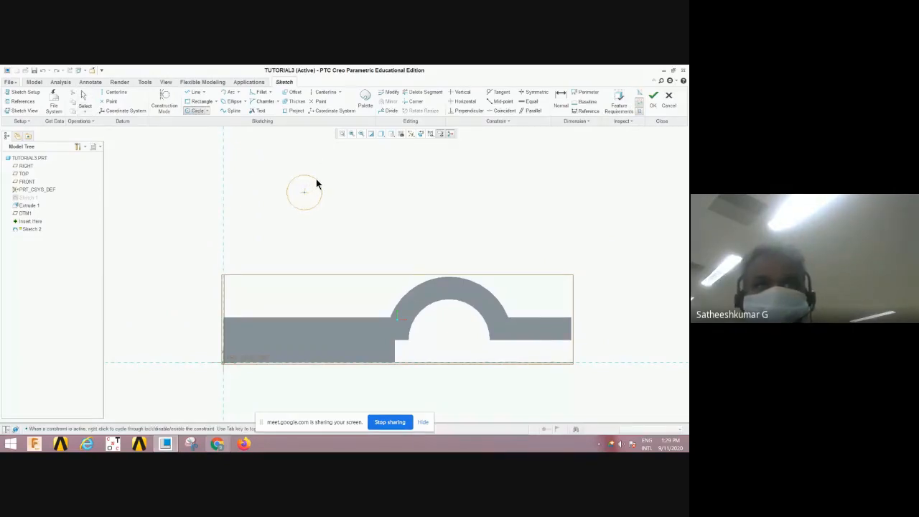
left_click(319, 177)
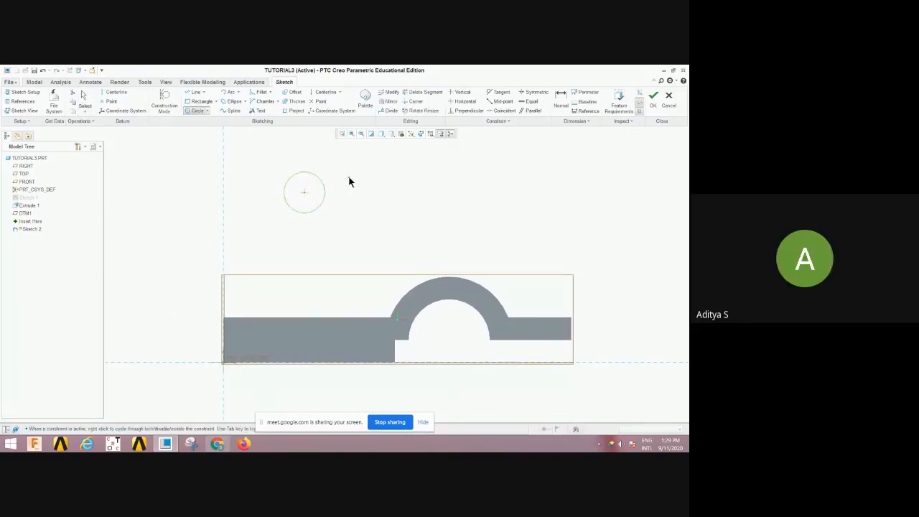
middle_click(348, 178)
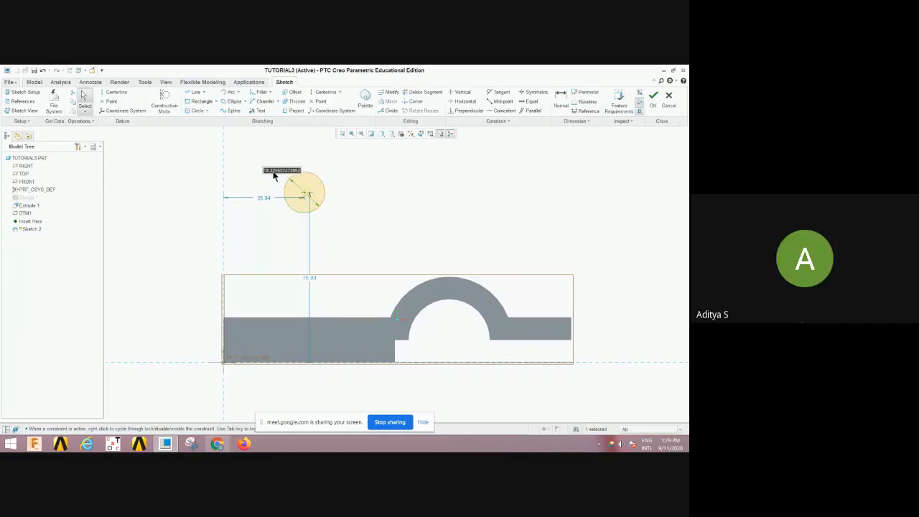
type("36")
key("Return")
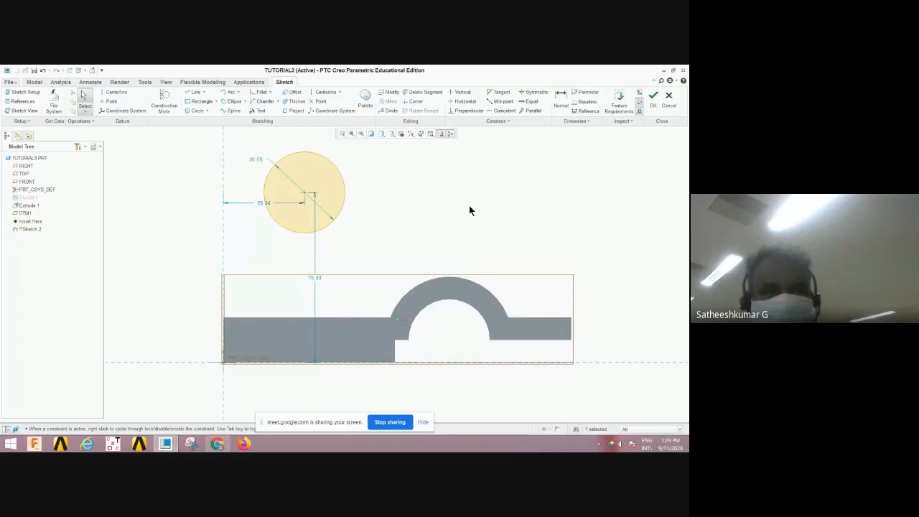
Dimension the circle's centre horizontally from the outer end of the base's thin flange at 118 mm
double_click(262, 204)
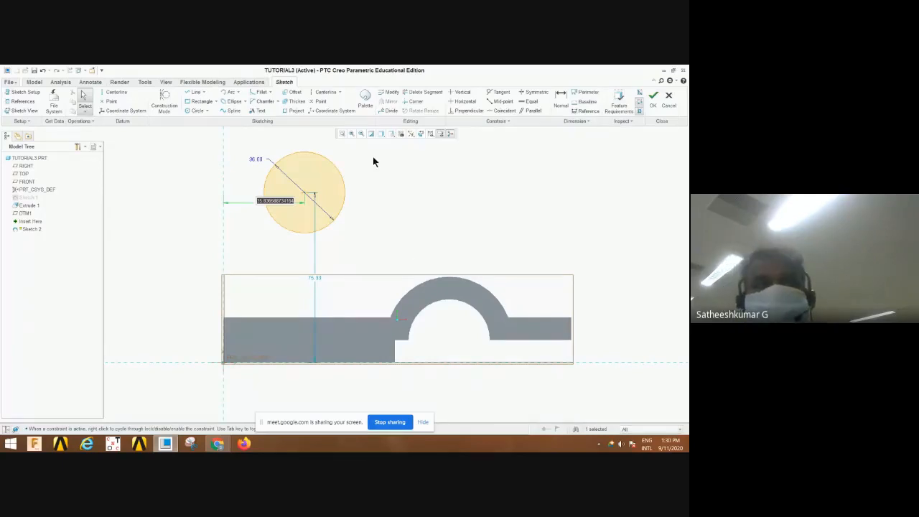
left_click(397, 211)
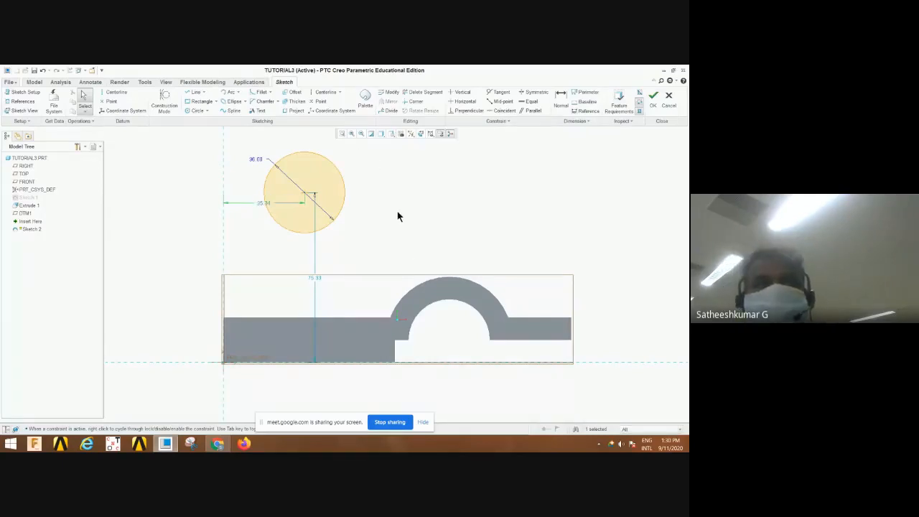
left_click(565, 102)
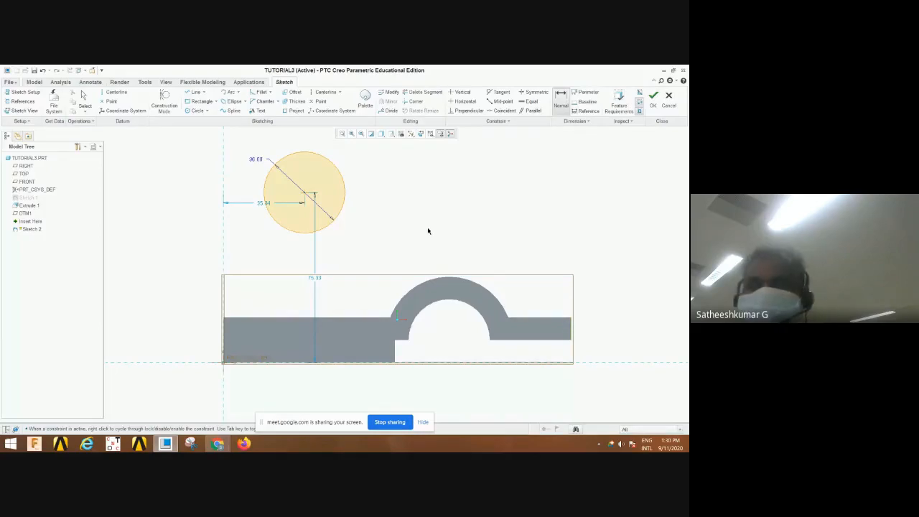
left_click(304, 193)
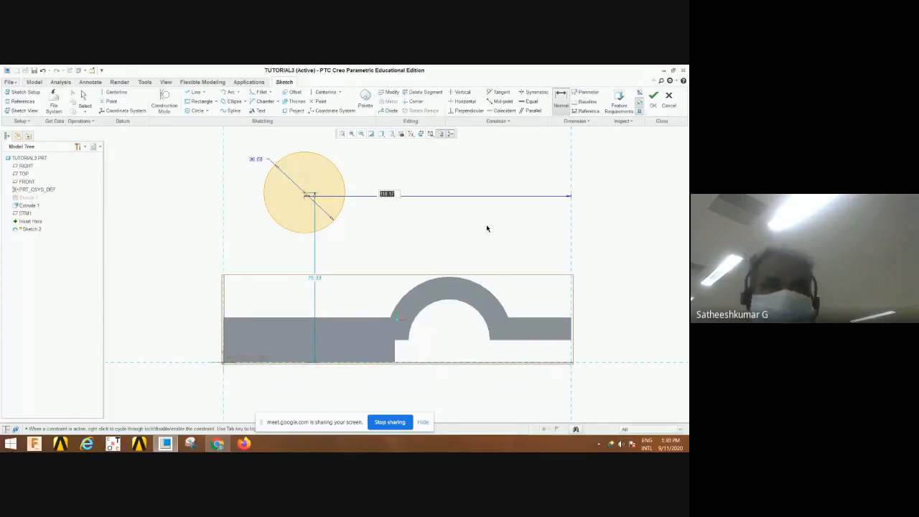
type("60")
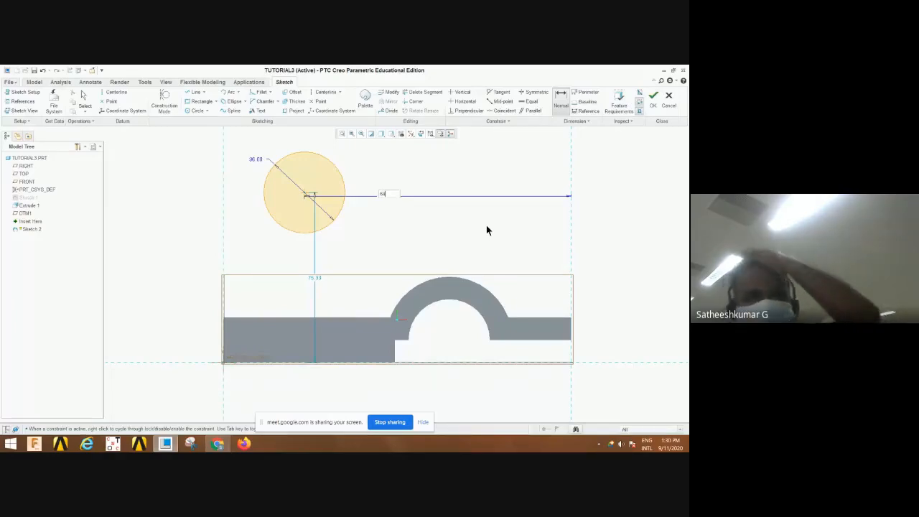
type("+54")
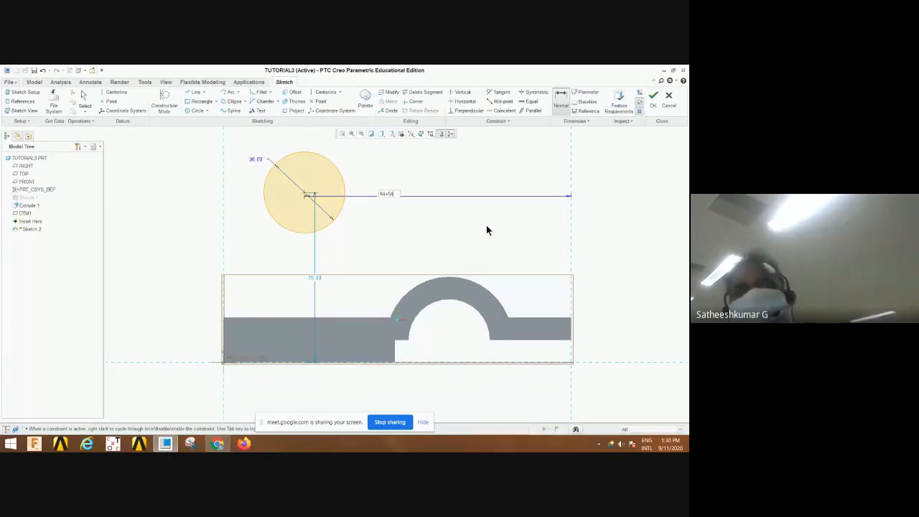
key("Return")
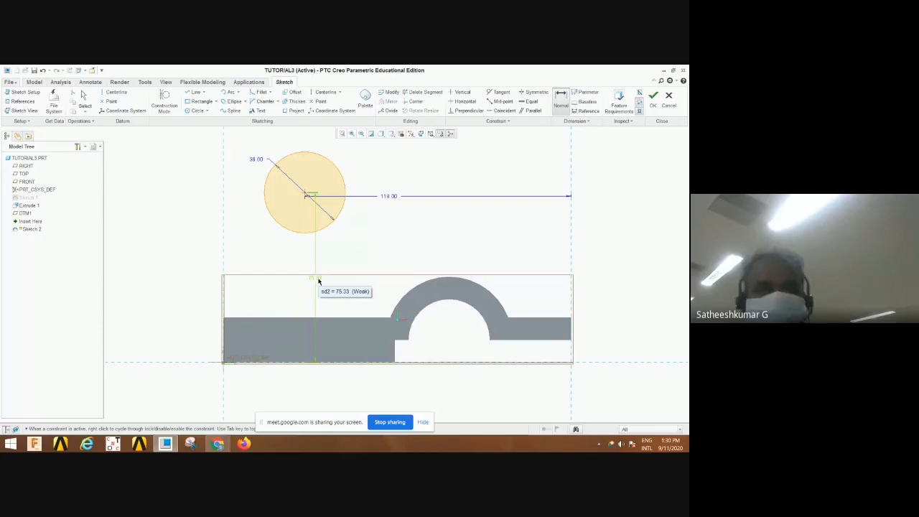
Set the height of the circle's centre above the base's bottom reference to 82 mm
double_click(319, 281)
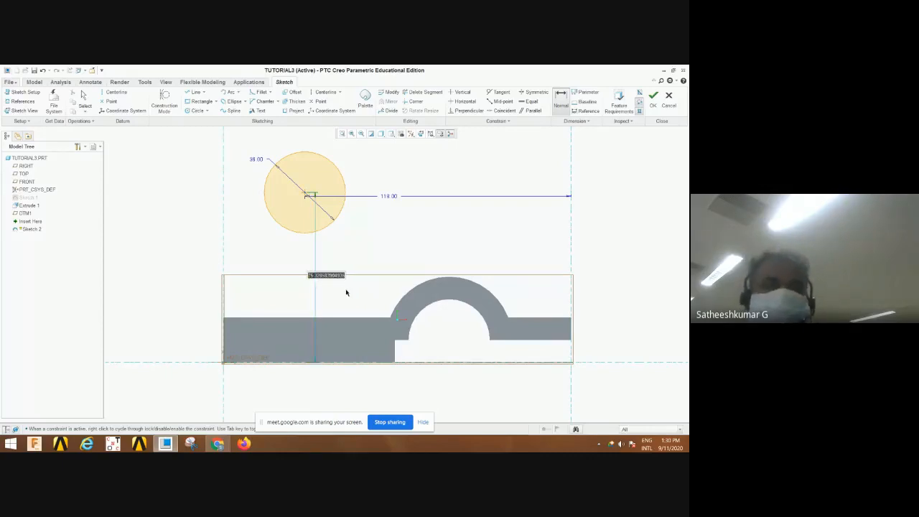
type("82")
key("Return")
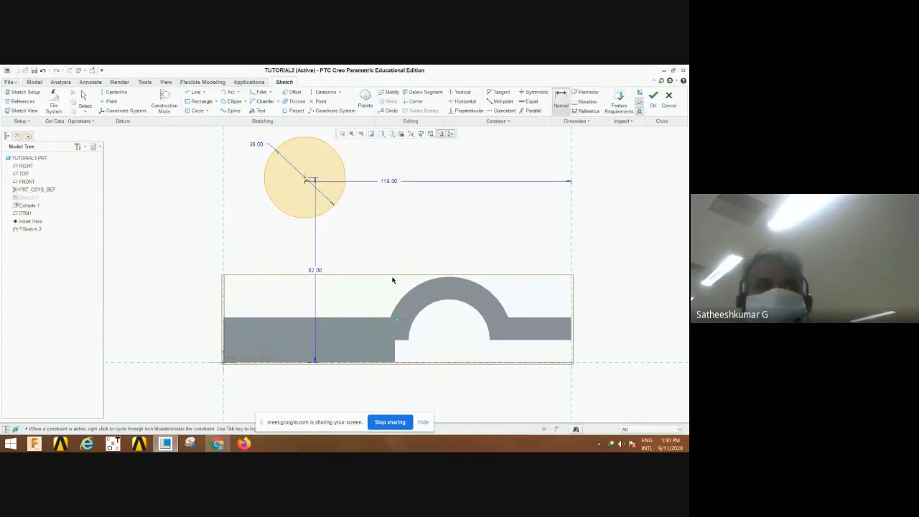
Add a concentric circle inside the 36 mm circle, set its diameter to 18 mm, and finish the sketch
left_click(199, 110)
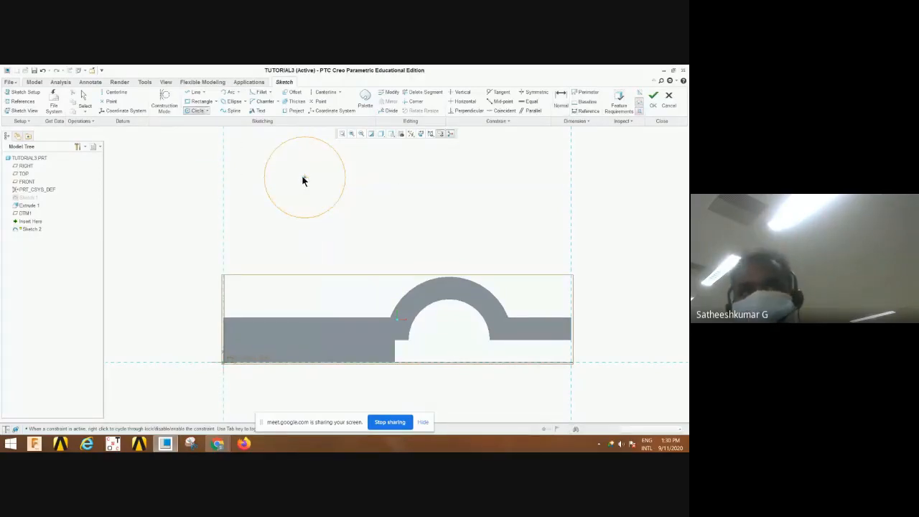
left_click(314, 162)
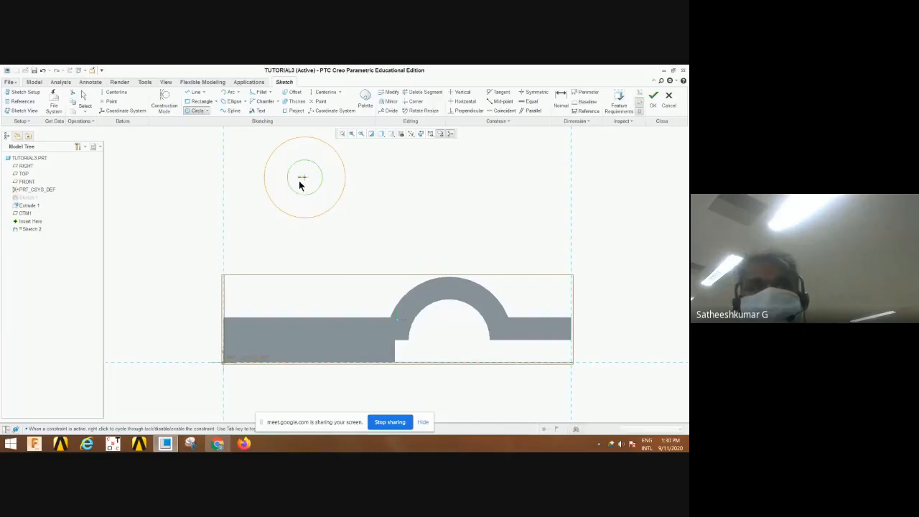
middle_click(378, 189)
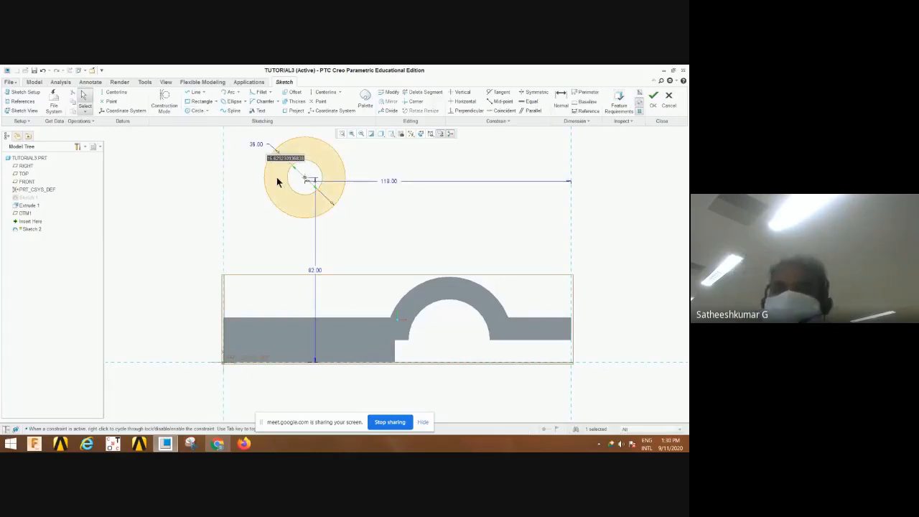
type("15")
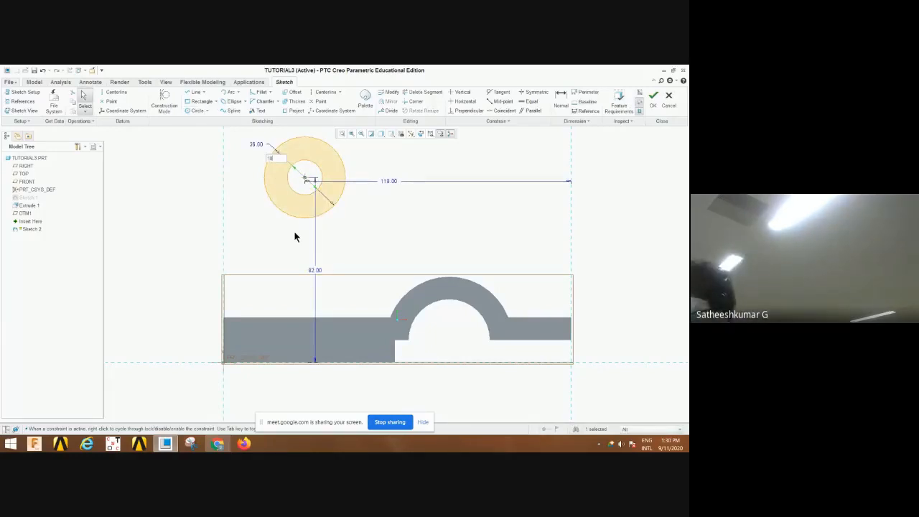
key("Return")
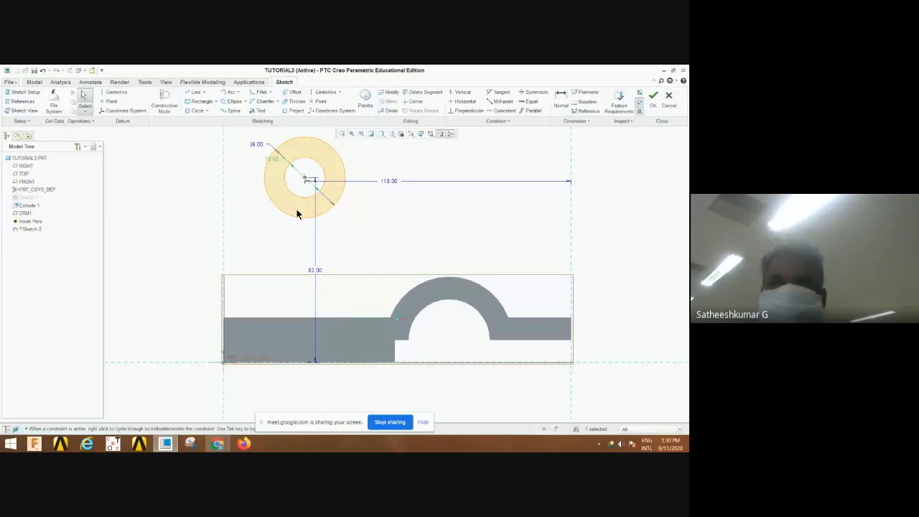
left_click(652, 96)
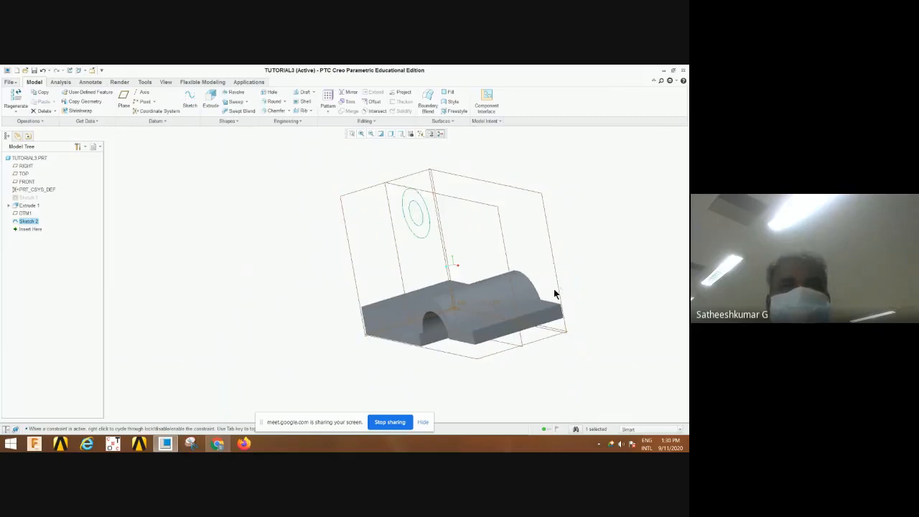
Extrude the ring sketch symmetrically about its sketch plane to a total depth of 36 mm
left_click(210, 99)
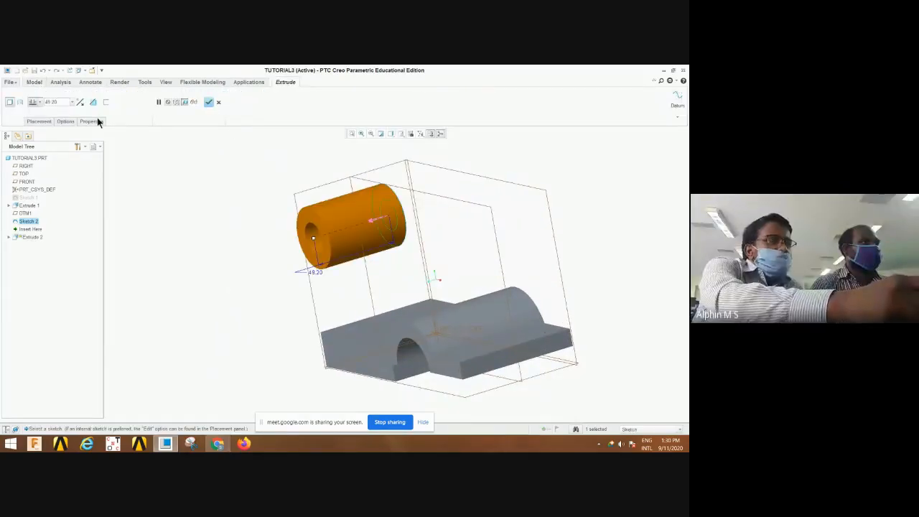
left_click(39, 103)
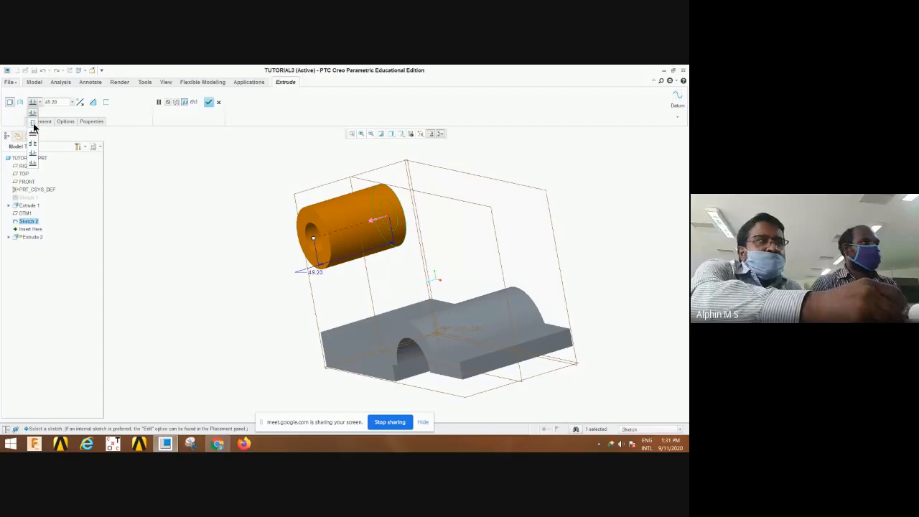
left_click(33, 124)
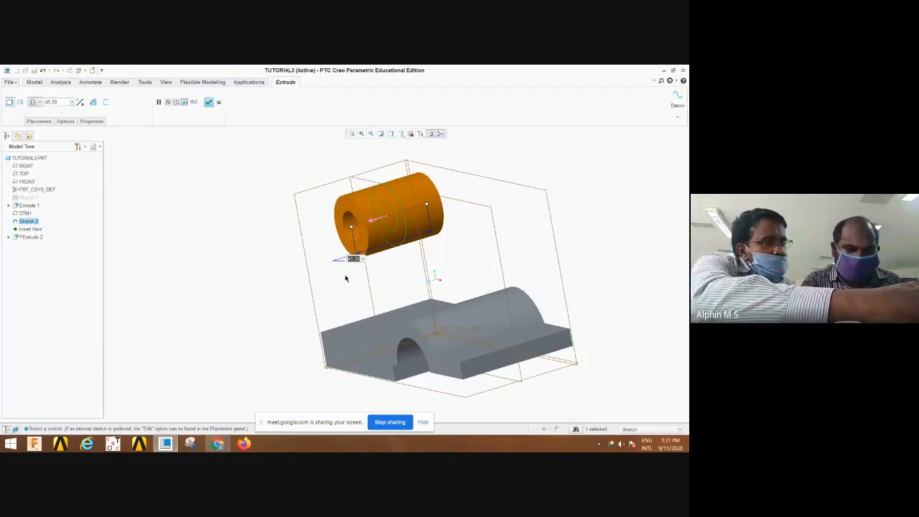
key("Return")
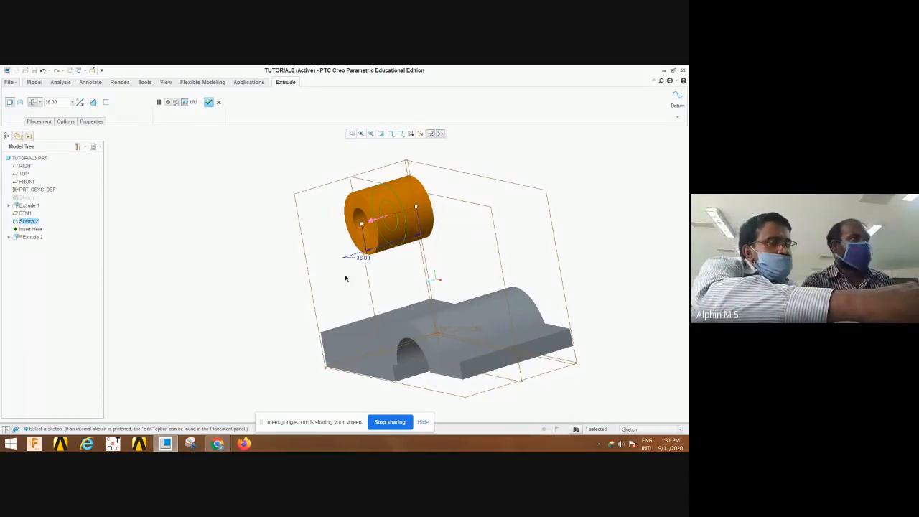
left_click(208, 102)
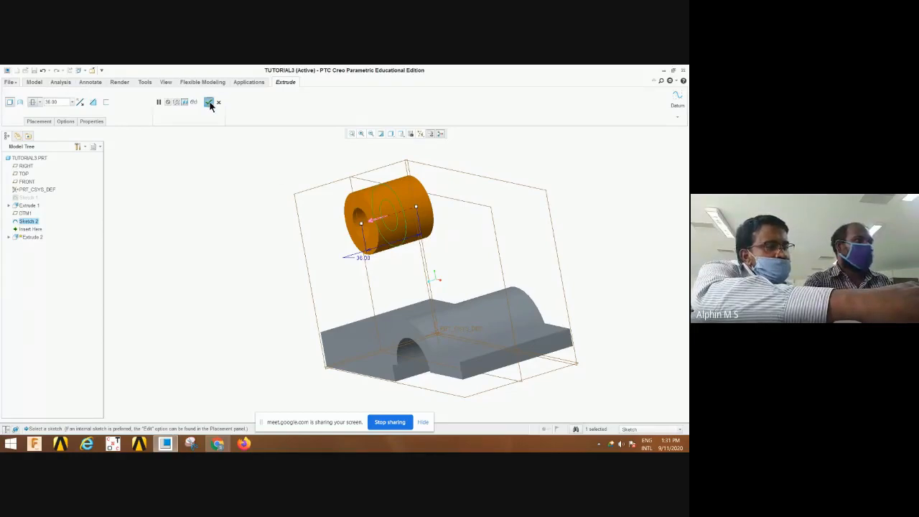
Start a new sketch on the mid-width datum plane DTM1 and orient the view parallel to it
mouse_move(413, 298)
middle_mouse_down()
mouse_move(404, 302)
mouse_move(420, 295)
mouse_move(396, 310)
mouse_move(400, 317)
middle_mouse_up()
left_click(608, 192)
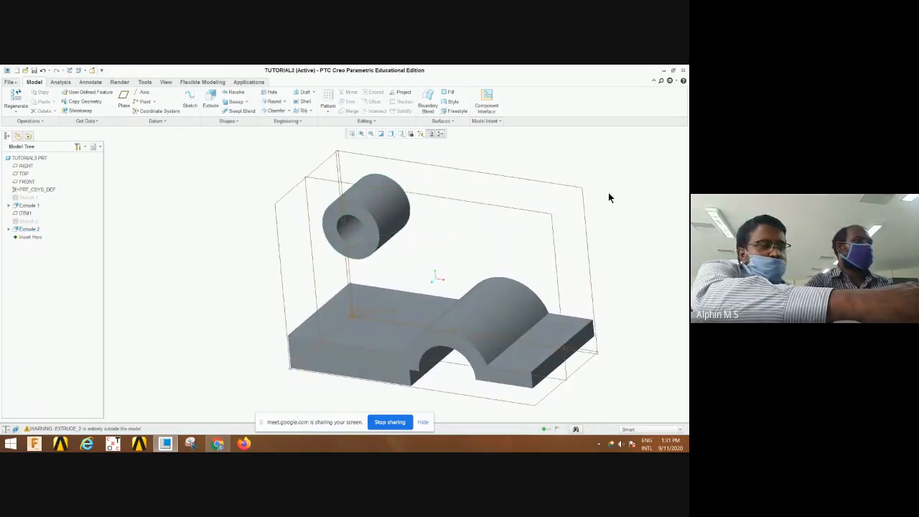
mouse_move(632, 219)
middle_mouse_down()
mouse_move(608, 222)
mouse_move(611, 211)
mouse_move(637, 213)
mouse_move(625, 211)
middle_mouse_up()
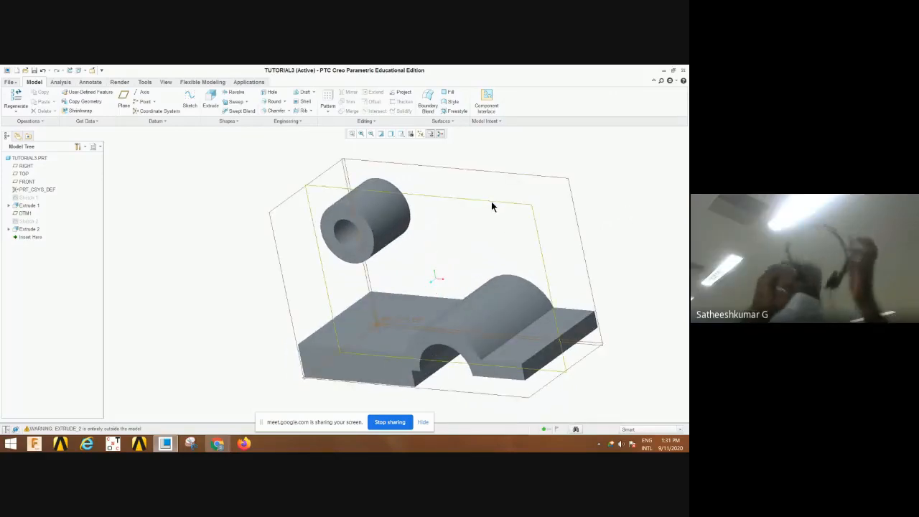
left_click(491, 204)
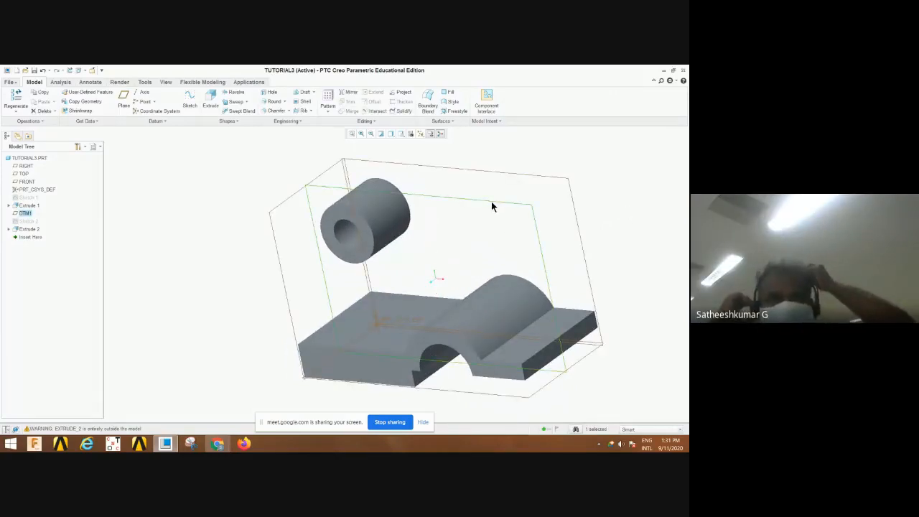
left_click(190, 103)
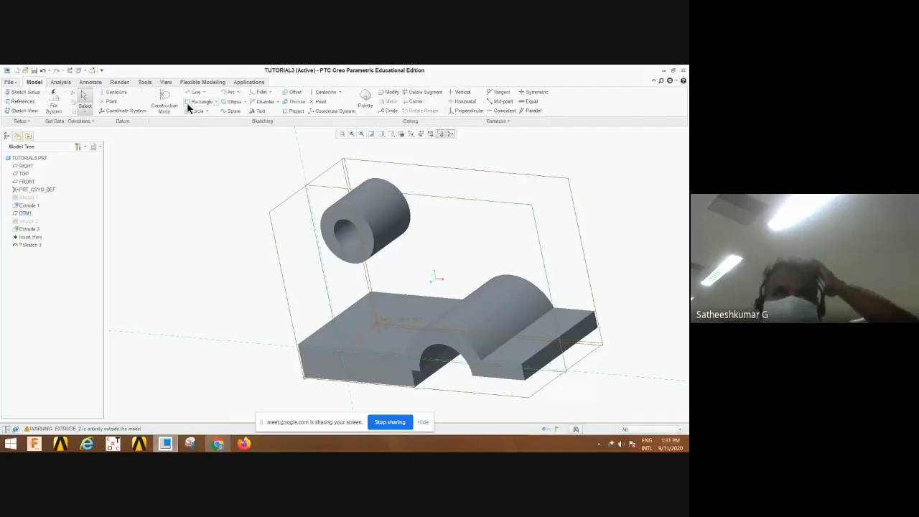
left_click(421, 134)
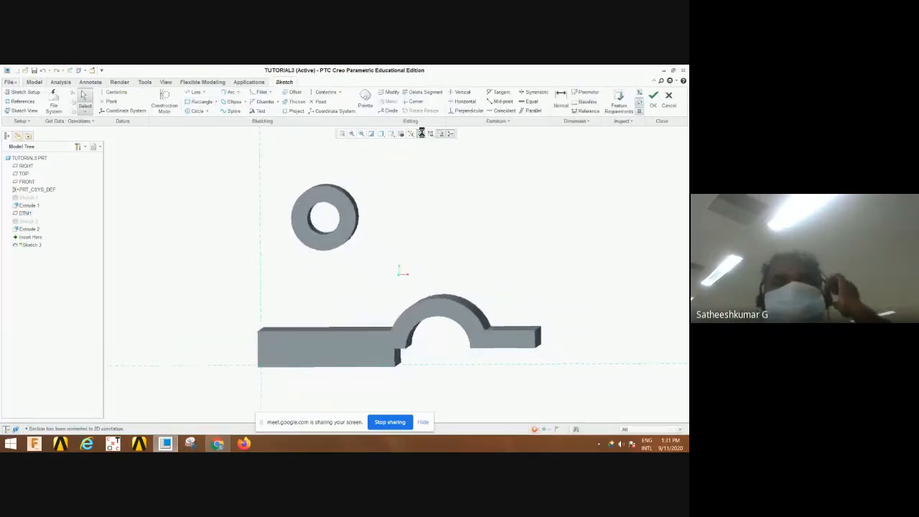
Add the arch's outer surface, the thick block's top face and the boss's outer surface as sketch references
left_click(22, 101)
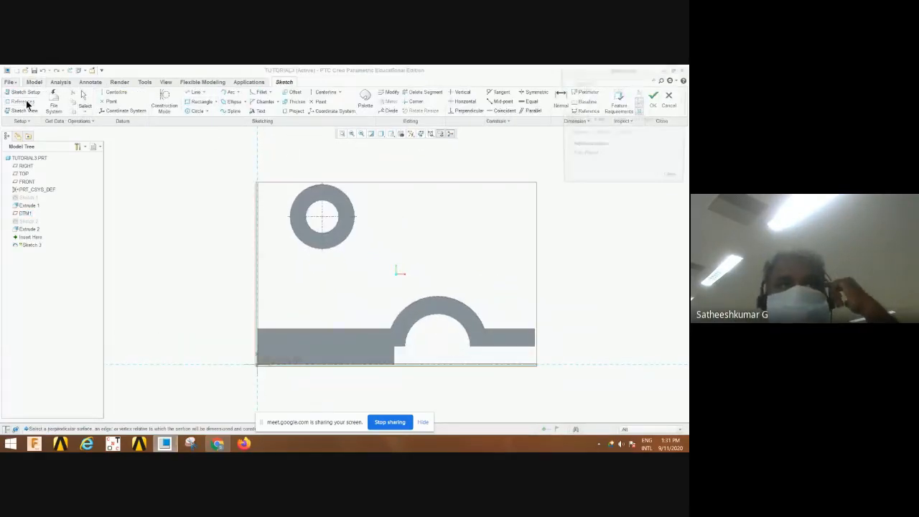
left_click(442, 296)
left_click(343, 329)
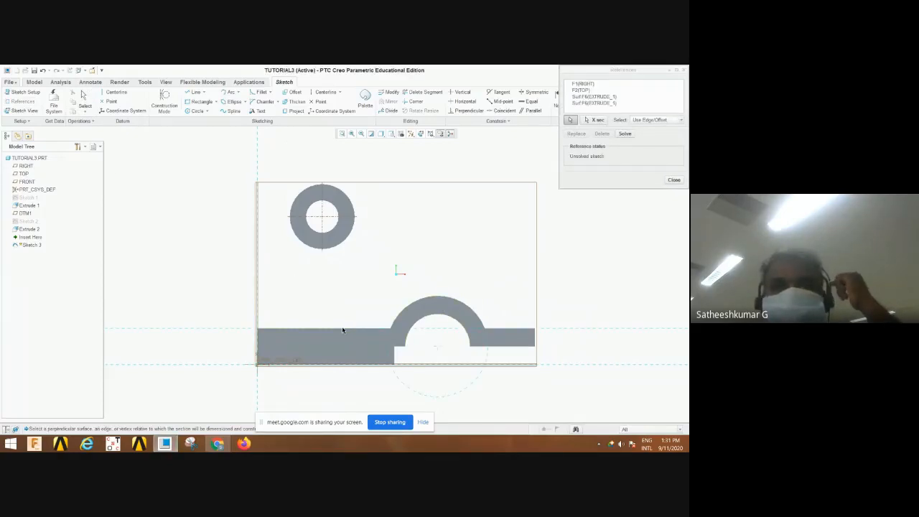
left_click(348, 241)
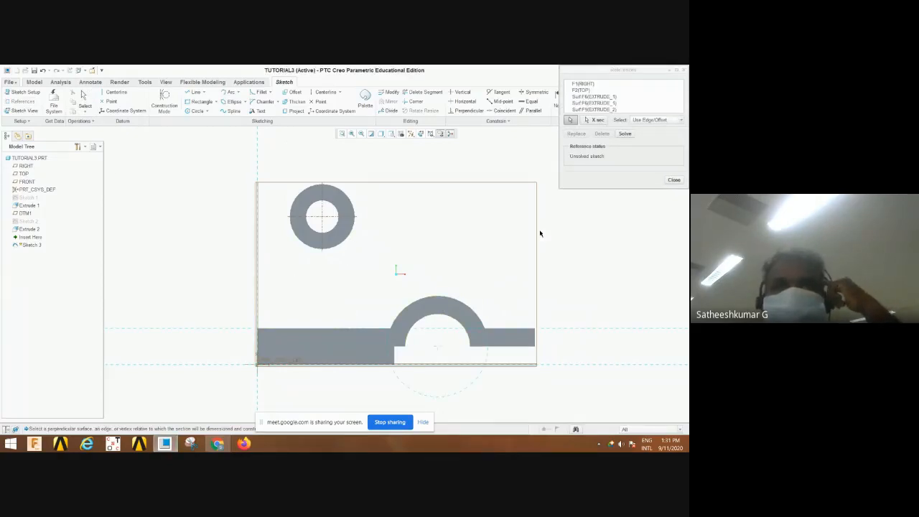
left_click(674, 179)
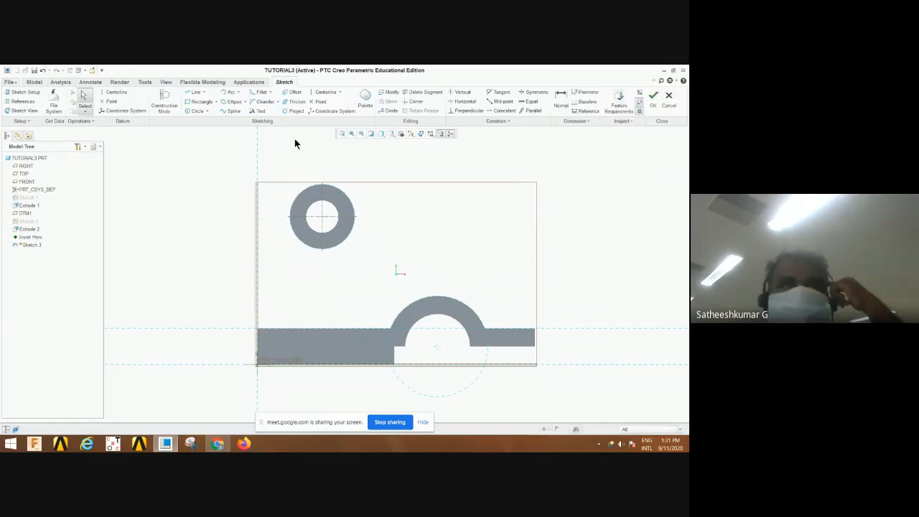
Draw a vertical line from the boss's lowest point to the block's top face, continuing horizontally to the arch's outer edge
left_click(192, 92)
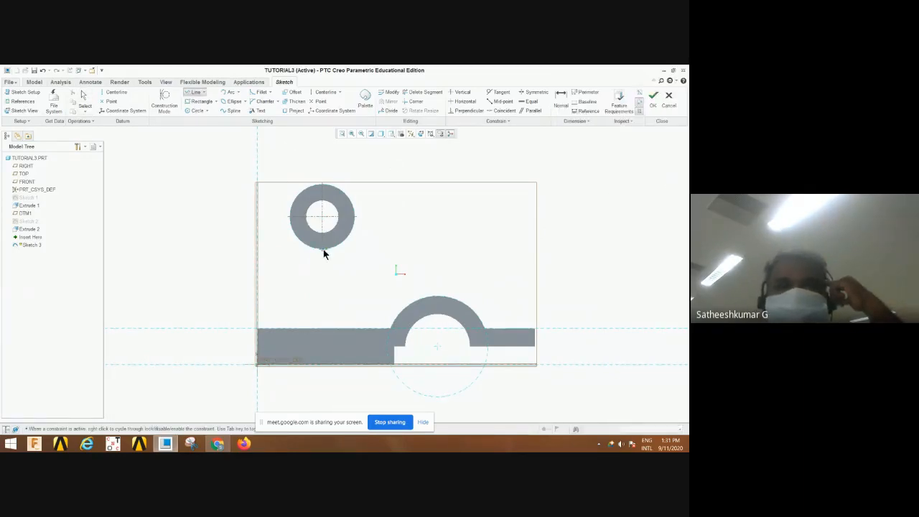
left_click(323, 251)
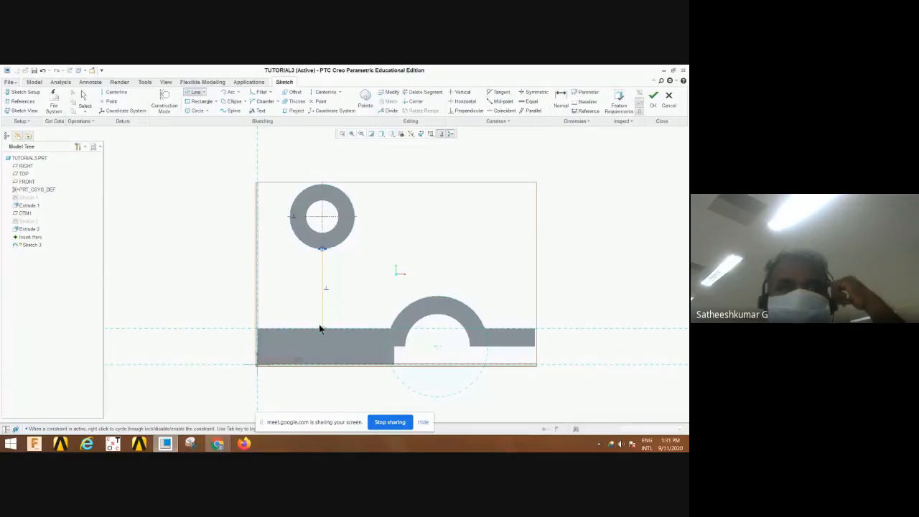
left_click(320, 328)
left_click(392, 332)
middle_click(402, 297)
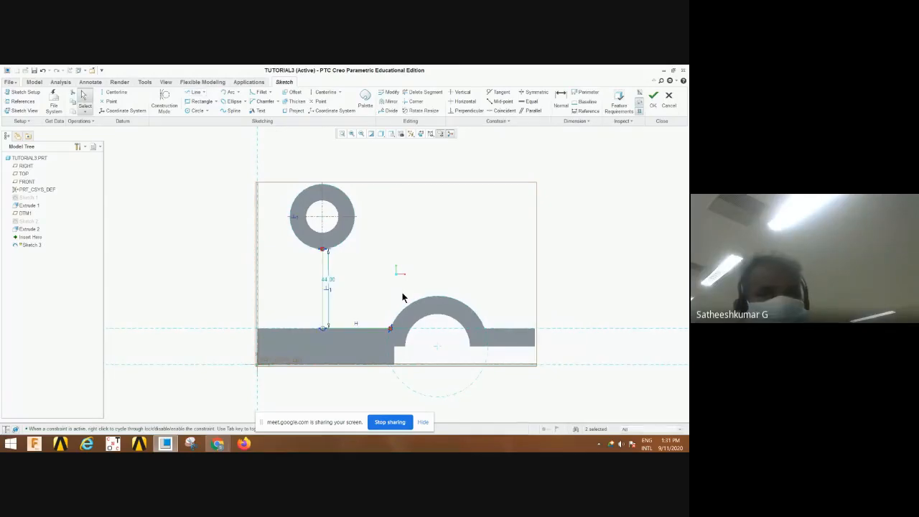
Sketch two circles coinciding with the boss's outer edge and the arch's outer edge, centred on each
left_click(197, 111)
left_click(322, 216)
left_click(351, 205)
left_click(438, 349)
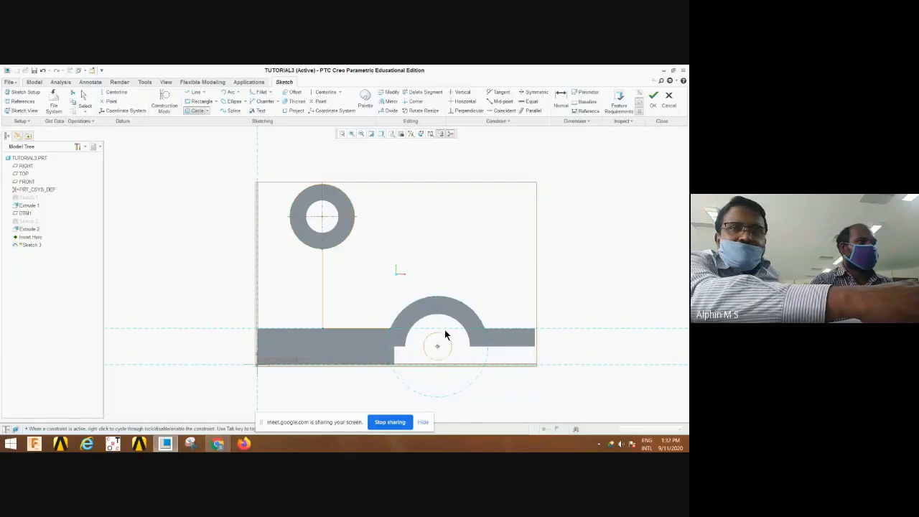
left_click(458, 305)
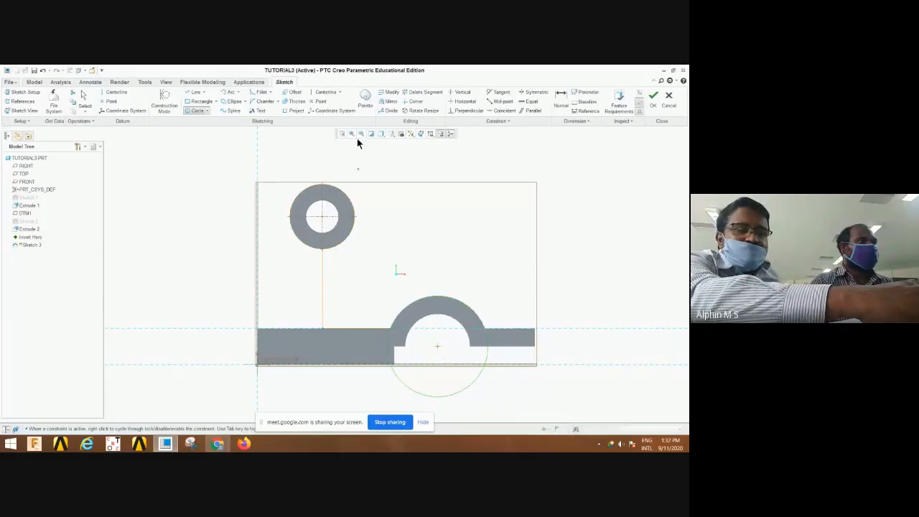
Trim away the arch circle's segments beside the thin flange and below the base
left_click(424, 93)
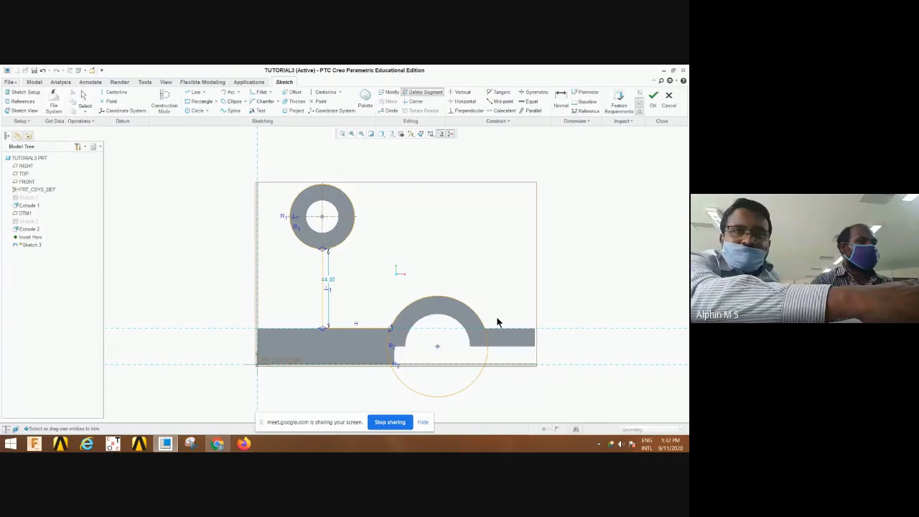
left_click(485, 336)
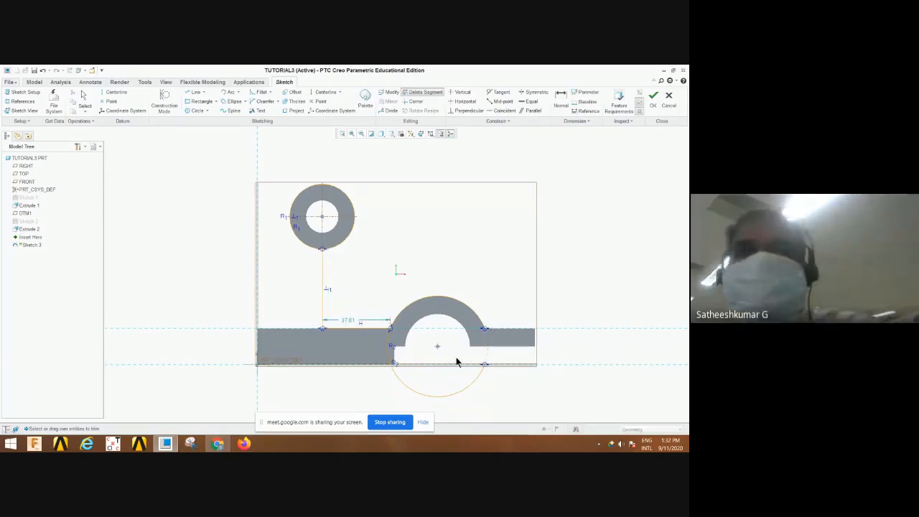
left_click(472, 387)
Switch to the Google Meet window, mute the microphone and admit the waiting participant, then return to Creo Parametric
left_click(218, 444)
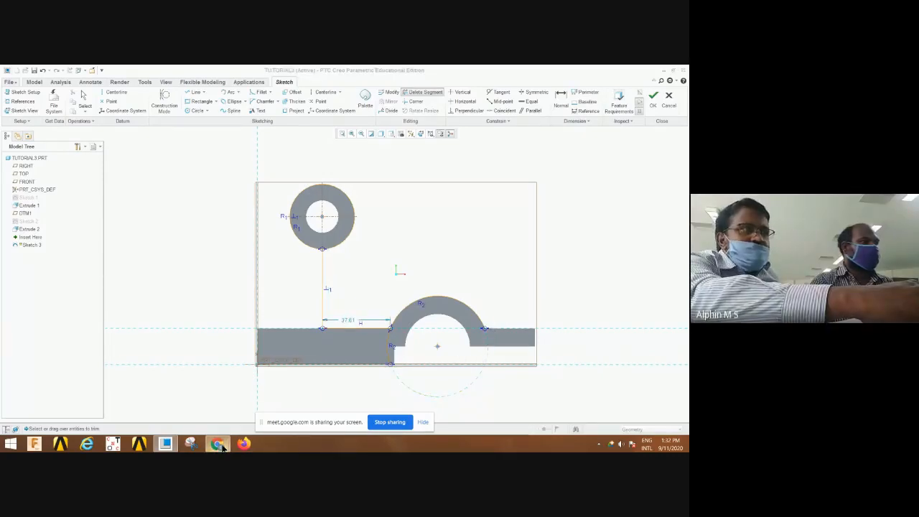
left_click(260, 406)
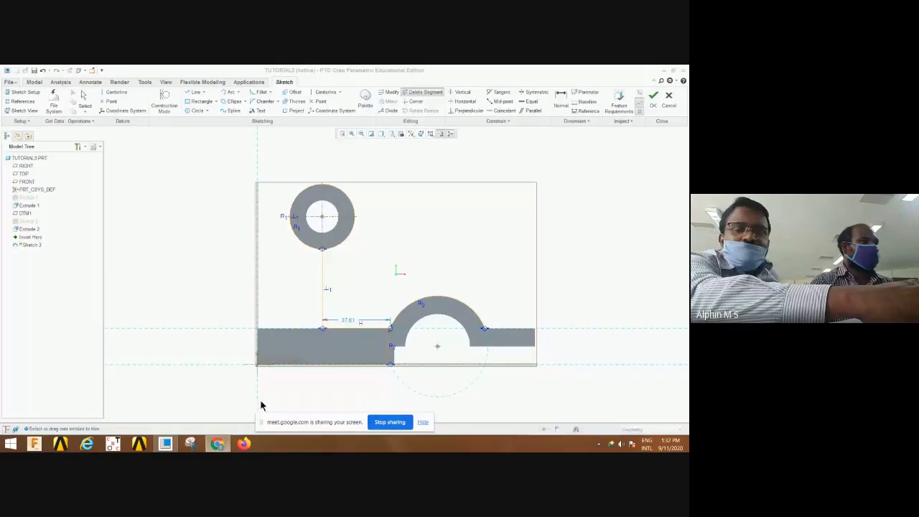
left_click(218, 444)
left_click(213, 392)
left_click(438, 301)
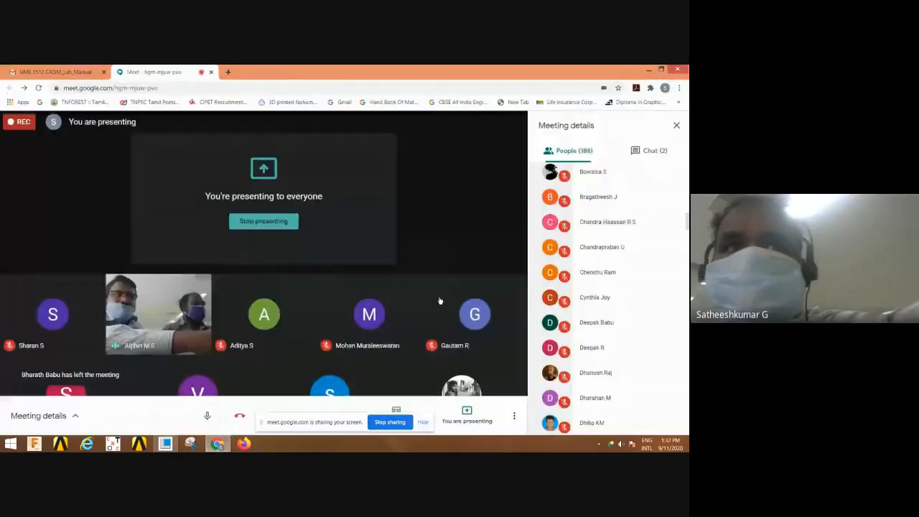
left_click(207, 416)
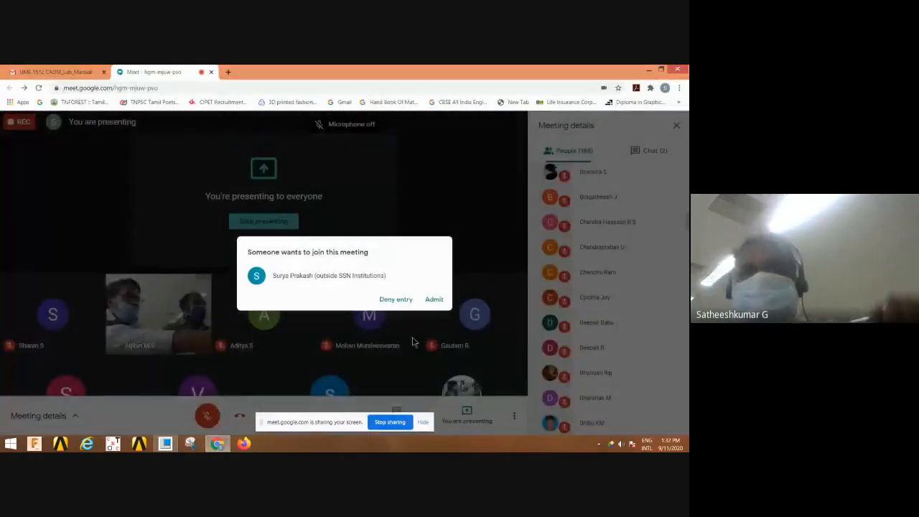
left_click(433, 299)
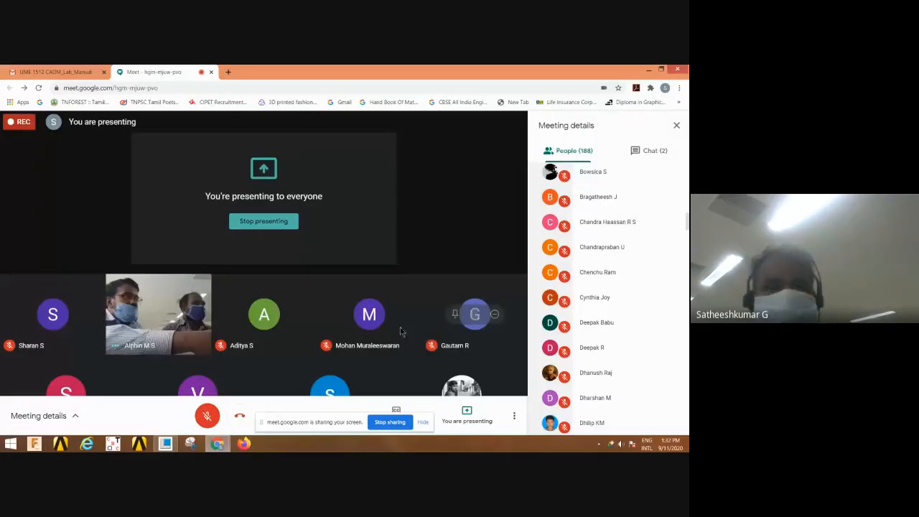
left_click(165, 444)
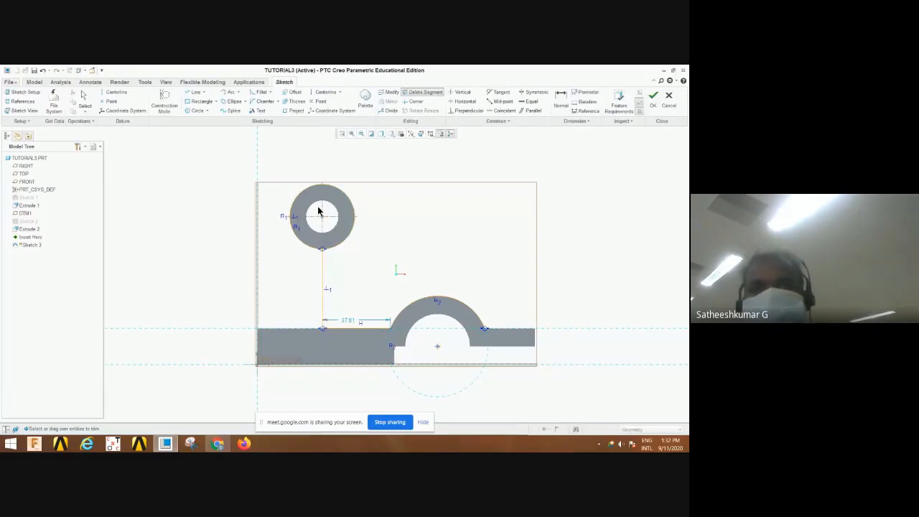
Draw a slanted line from the boss circle's flange-facing side to the far upper part of the arch's outer arc
left_click(192, 92)
left_click(353, 217)
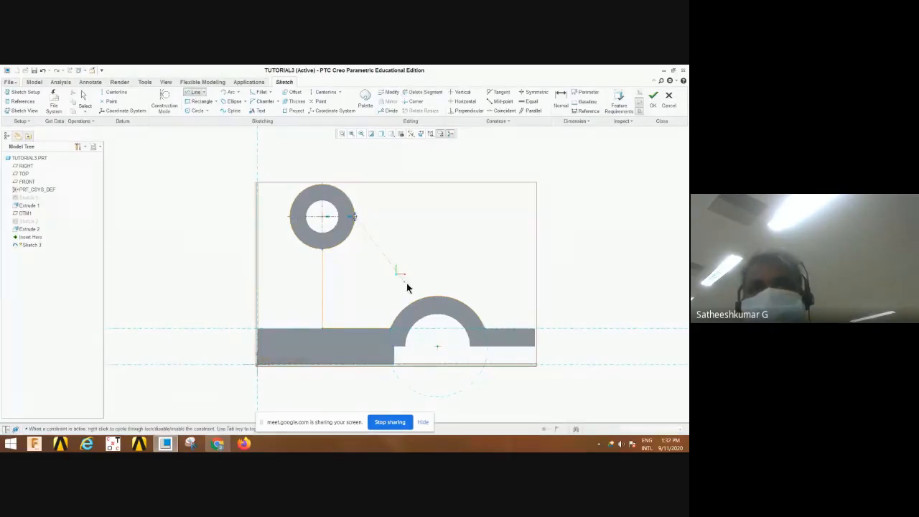
left_click(463, 301)
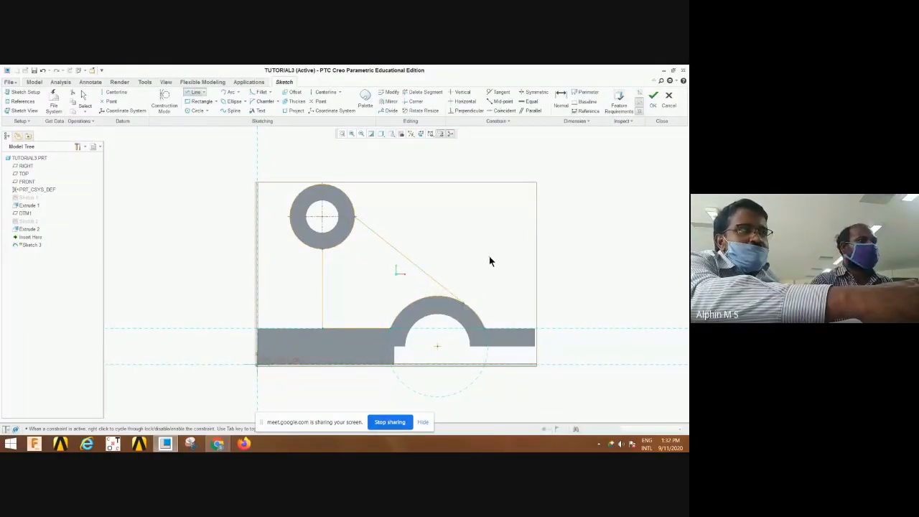
Trim away the boss circle's outer portion and the arch arc beyond the slanted line, and finish the closed web sketch
left_click(419, 95)
left_click(343, 194)
middle_click(383, 198)
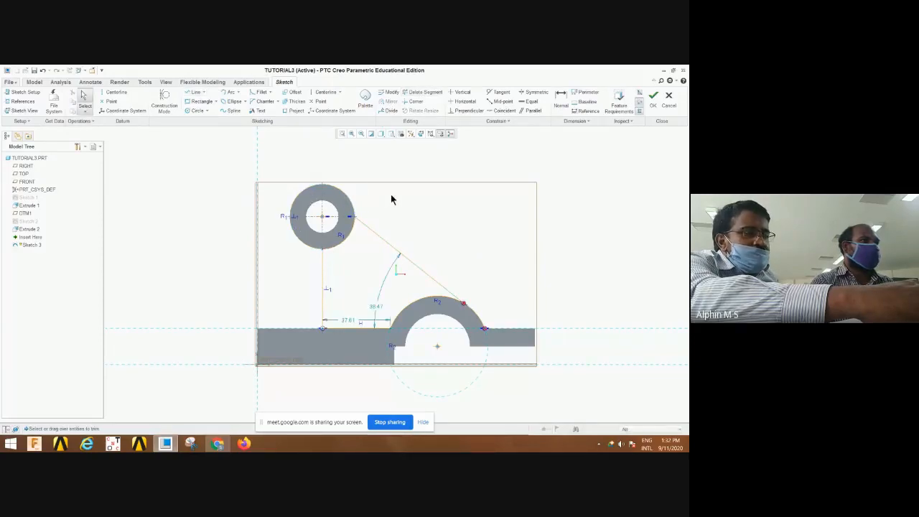
left_click(406, 93)
left_click(481, 318)
middle_click(500, 301)
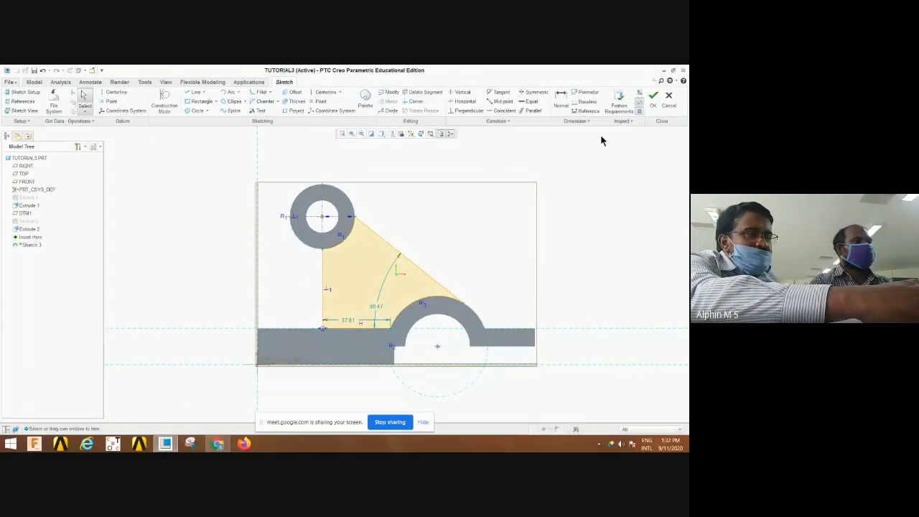
left_click(652, 98)
Extrude the web sketch symmetrically about its sketch plane to a total thickness of 10 mm
left_click(210, 106)
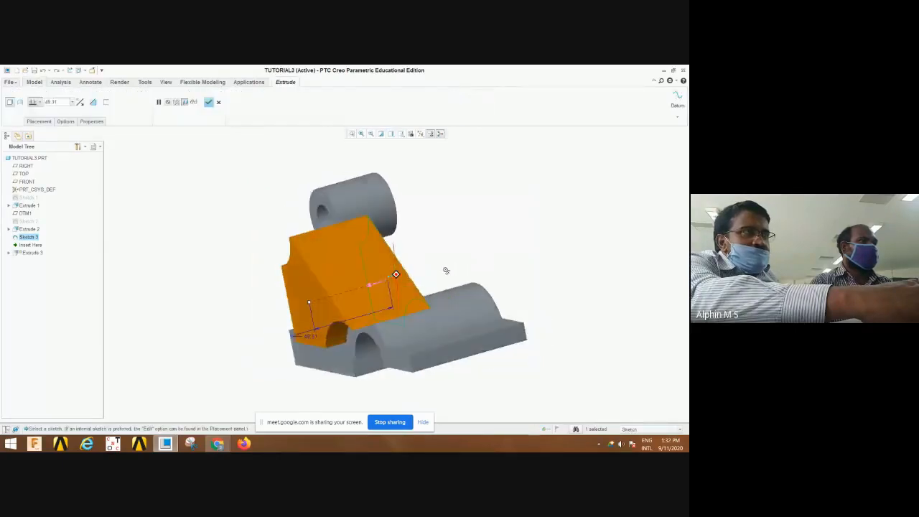
left_click(39, 102)
left_click(33, 125)
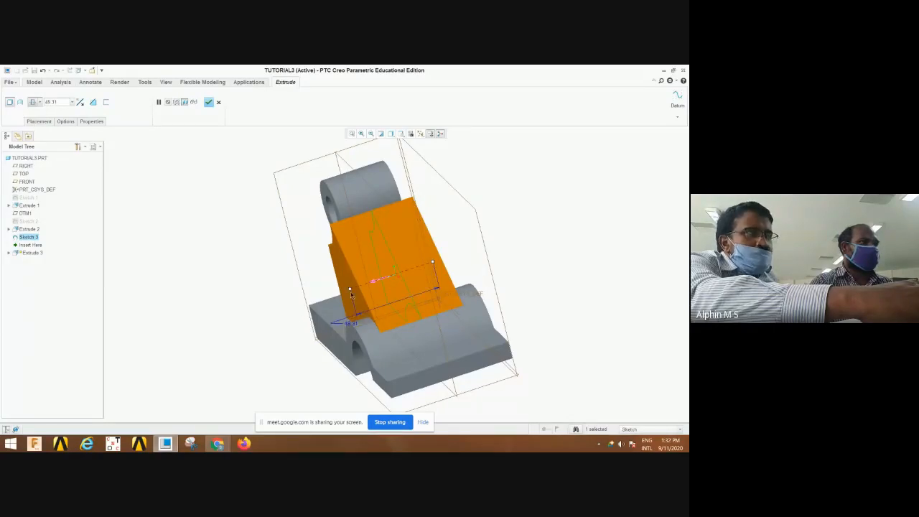
left_click_drag(351, 292, 378, 281)
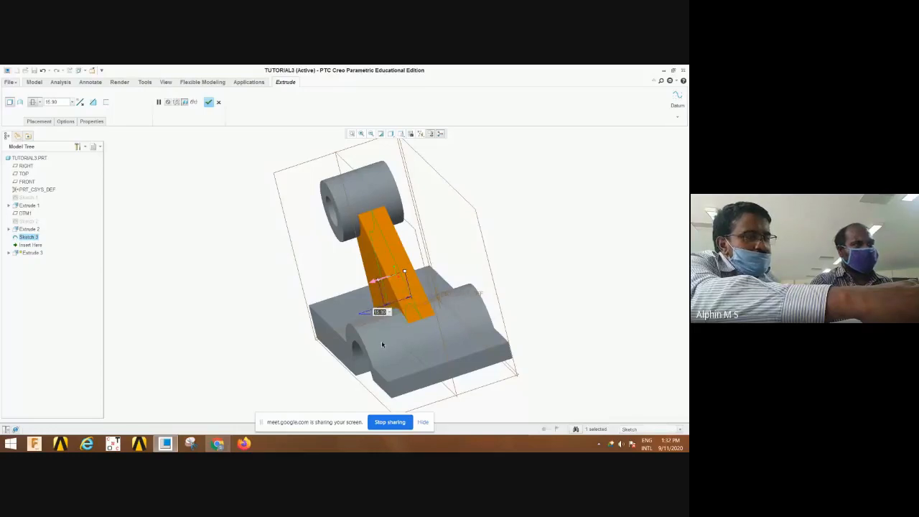
type("10")
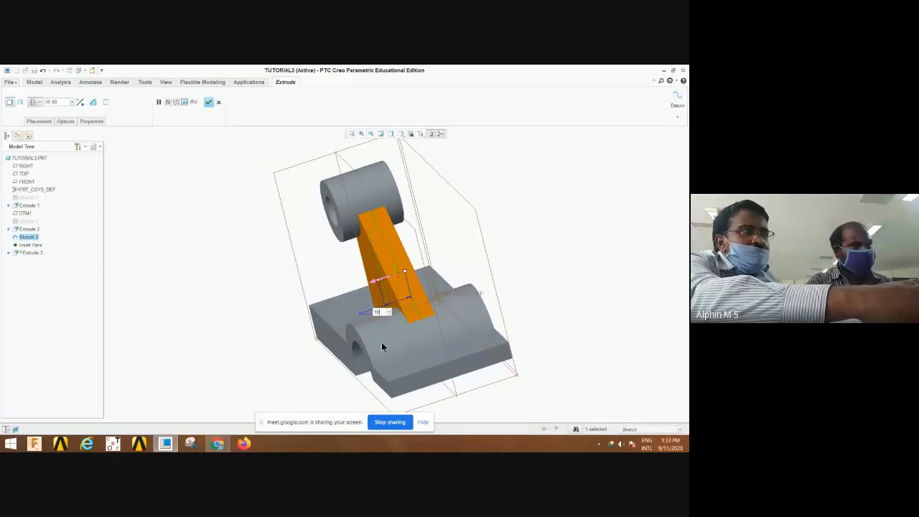
key("Return")
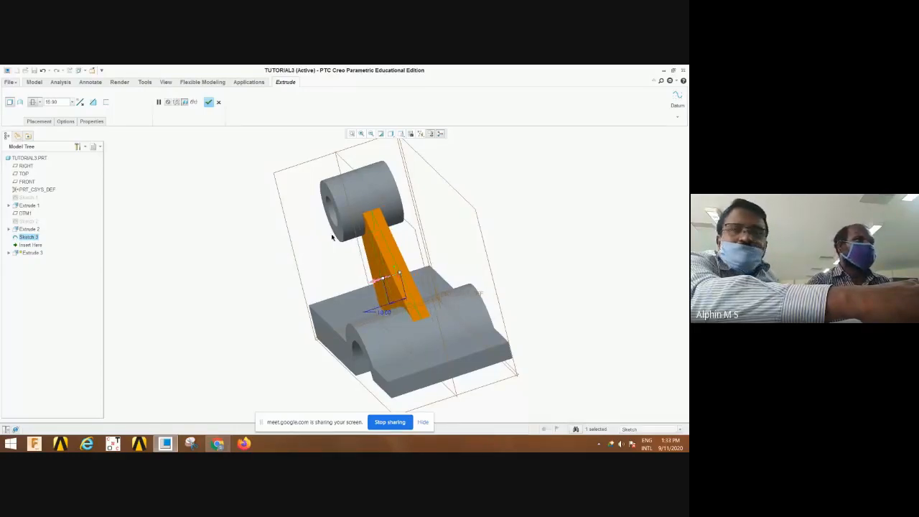
left_click(208, 102)
Create a datum plane offset from the RIGHT plane by 154-118 mm
mouse_move(413, 277)
middle_mouse_down()
mouse_move(462, 260)
mouse_move(473, 273)
mouse_move(468, 269)
middle_mouse_up()
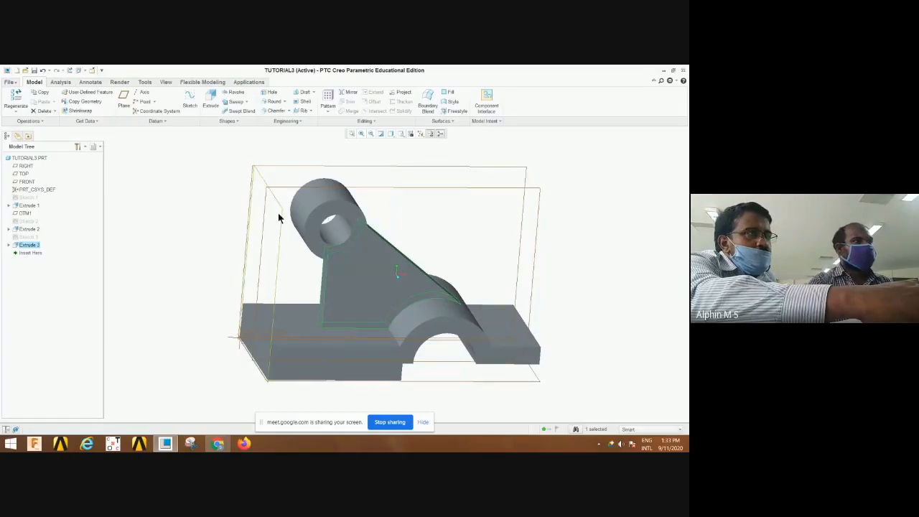
mouse_move(339, 246)
middle_mouse_down()
mouse_move(305, 239)
mouse_move(318, 215)
middle_mouse_up()
left_click(574, 209)
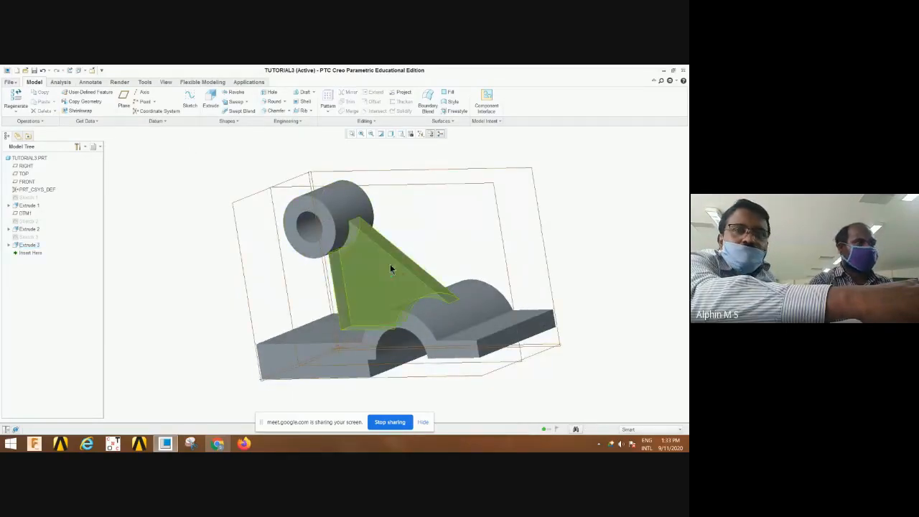
middle_click_drag(595, 225, 618, 224)
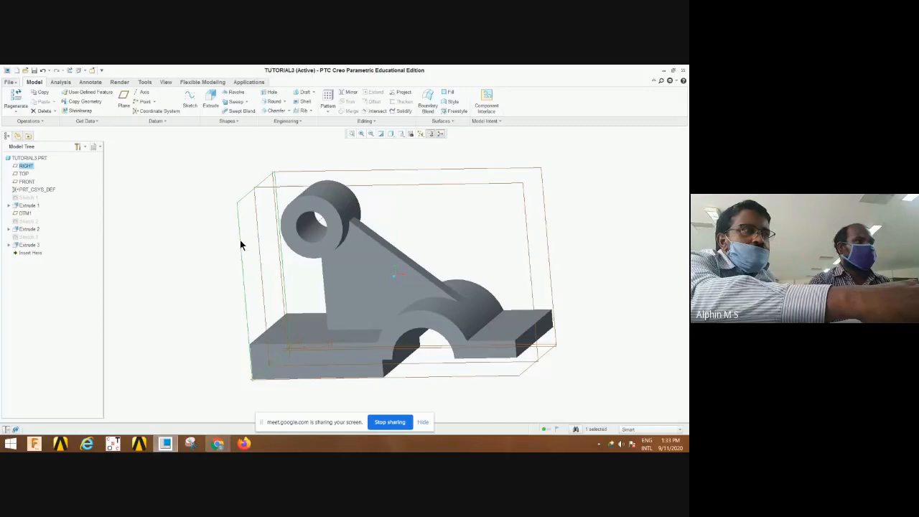
left_click(125, 104)
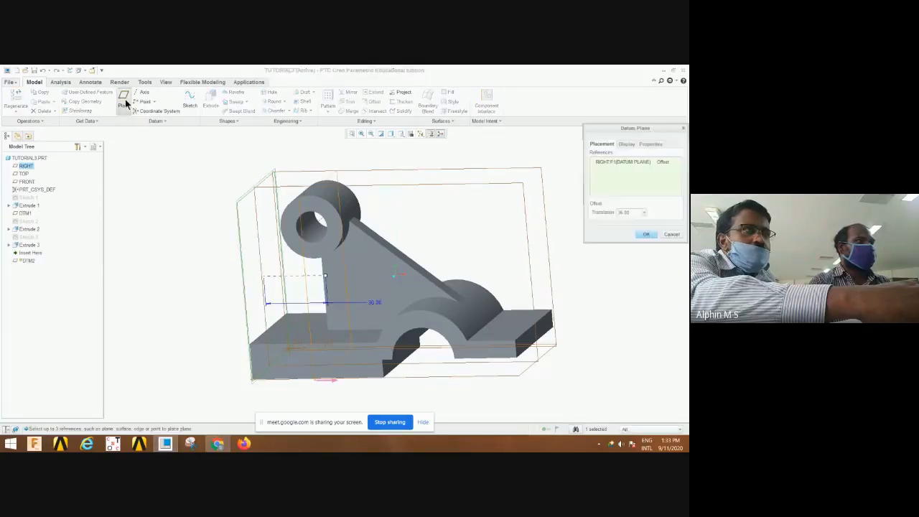
double_click(371, 304)
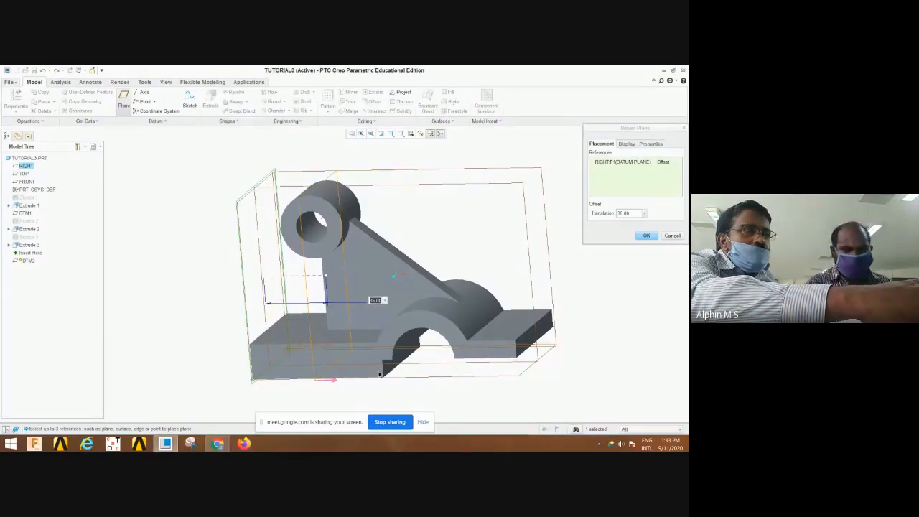
type("15")
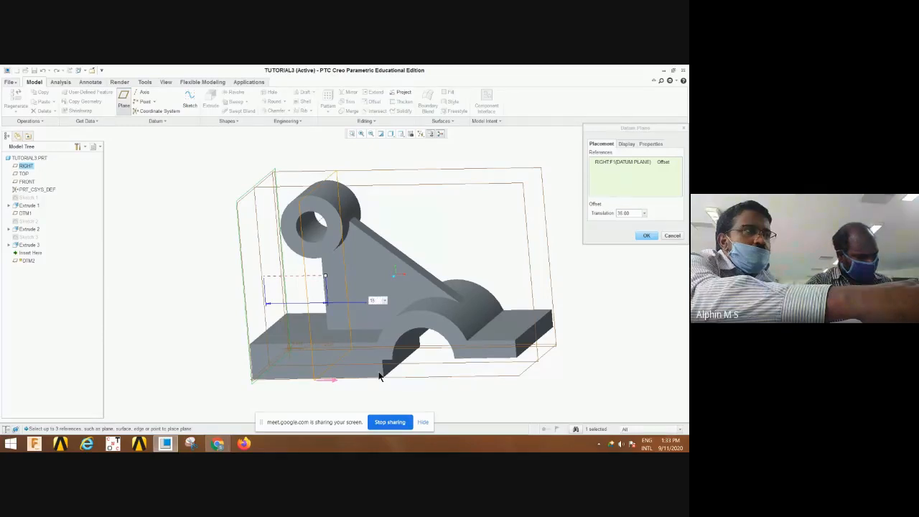
type("4-118")
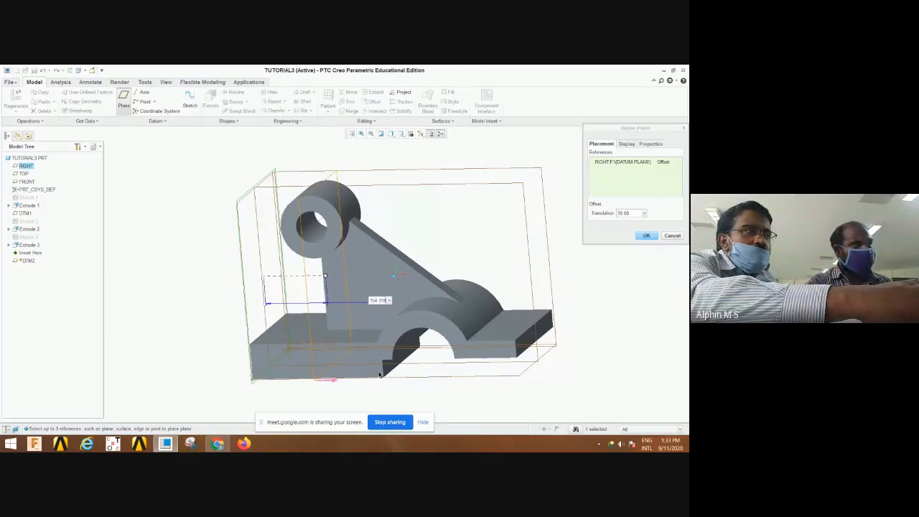
key("Return")
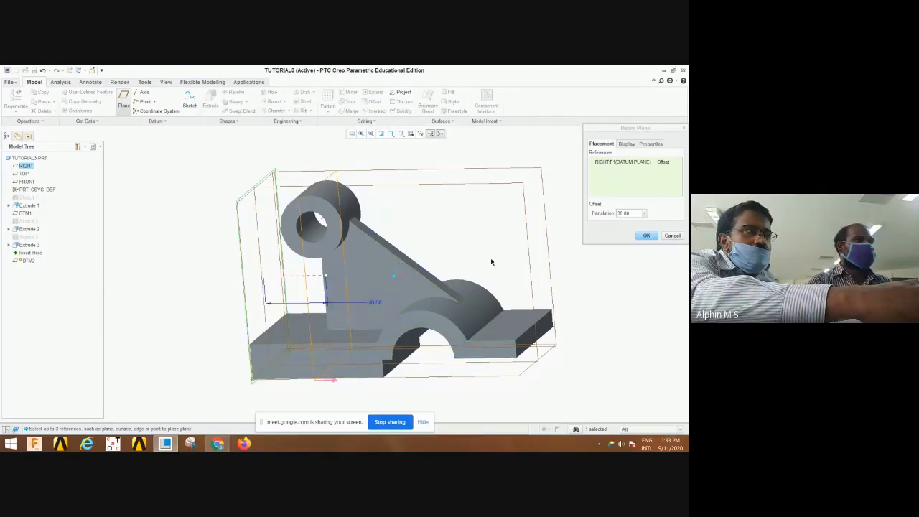
left_click(645, 236)
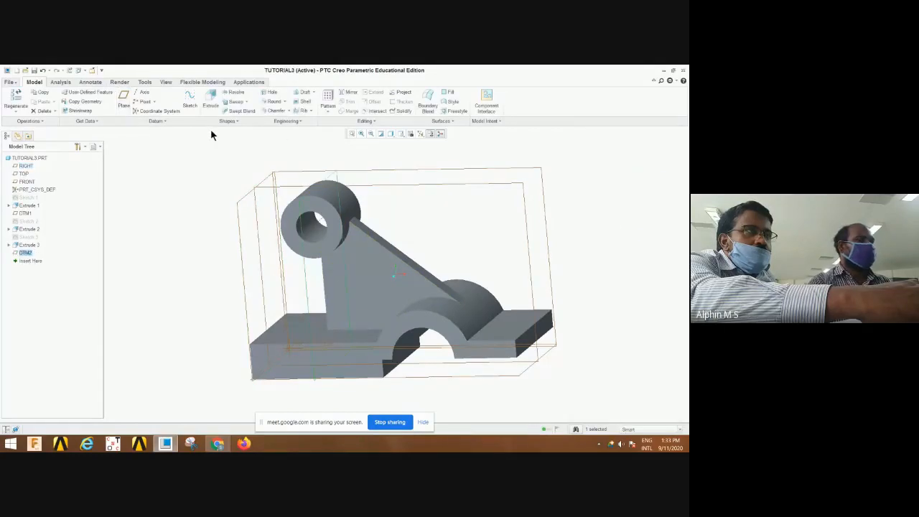
Start a sketch on the new datum plane and reference the base's top, its side face, the boss's end face and the boss's lowest edge
left_click(190, 101)
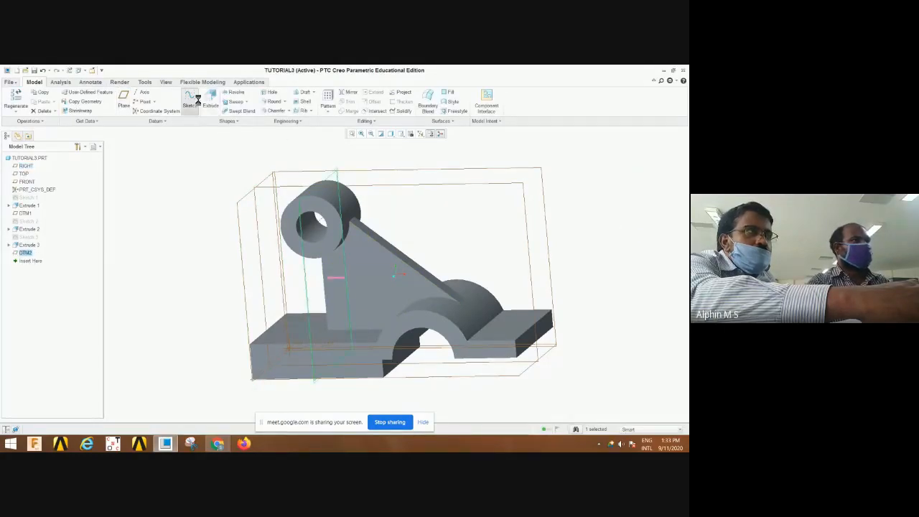
left_click(421, 134)
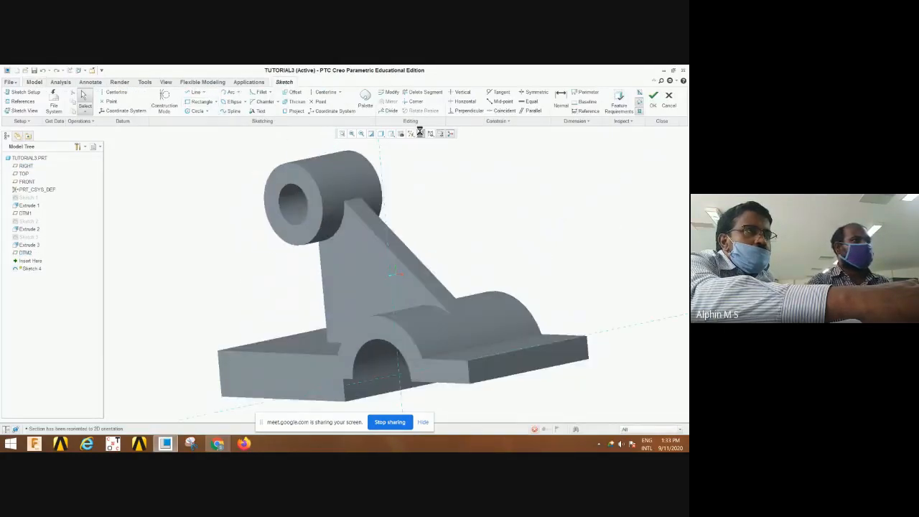
left_click(20, 101)
left_click(326, 345)
left_click(354, 234)
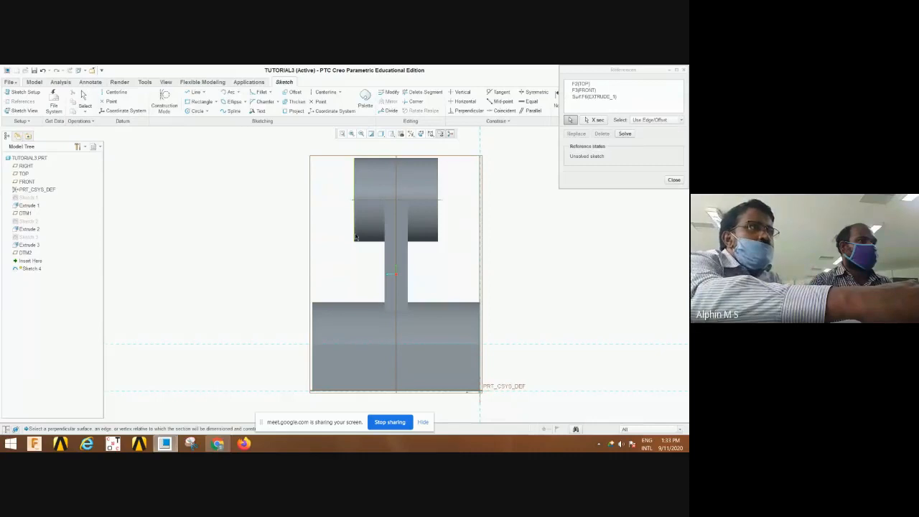
left_click(366, 245)
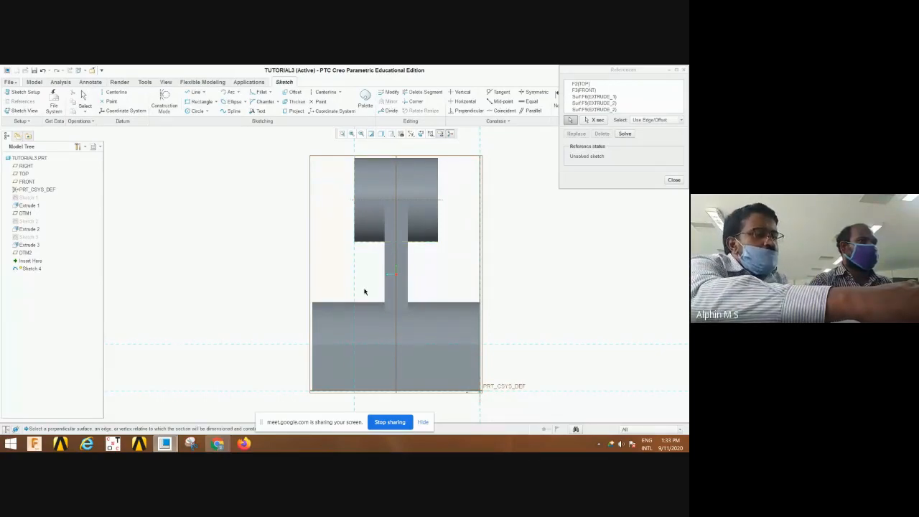
middle_click_drag(365, 292, 300, 334)
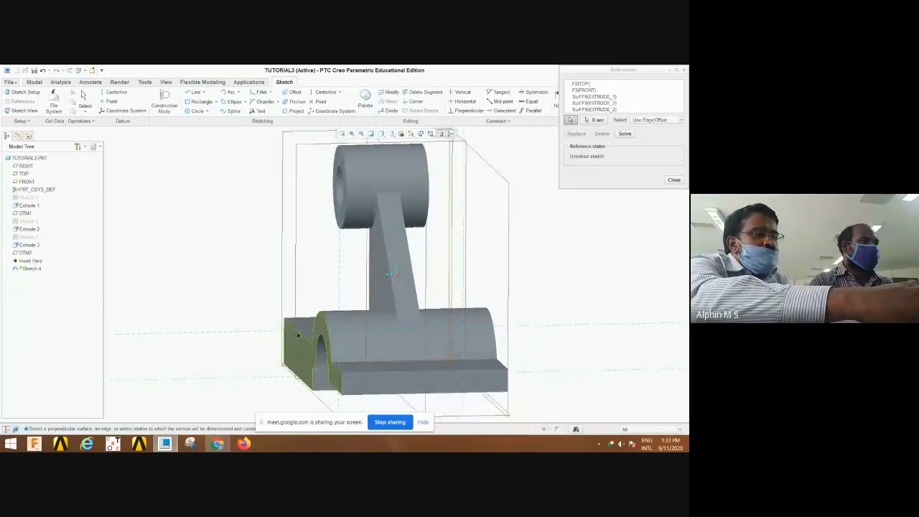
left_click(300, 334)
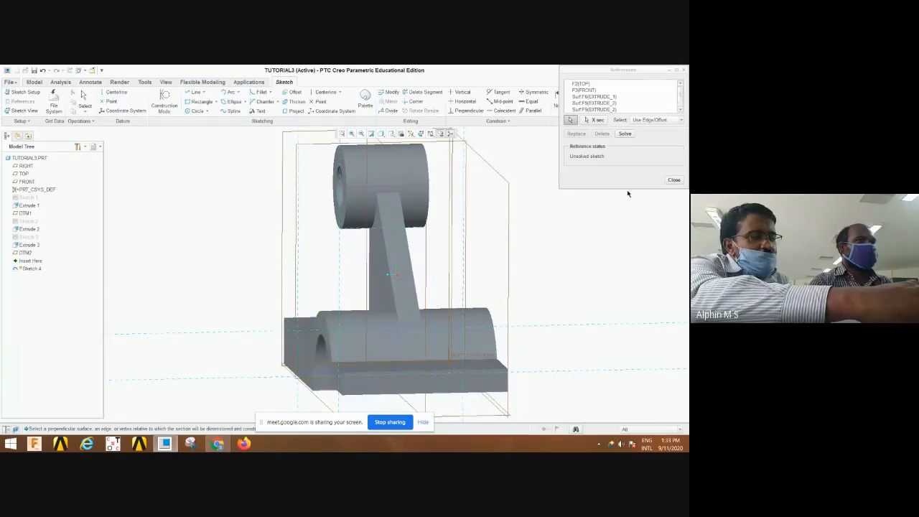
left_click(675, 180)
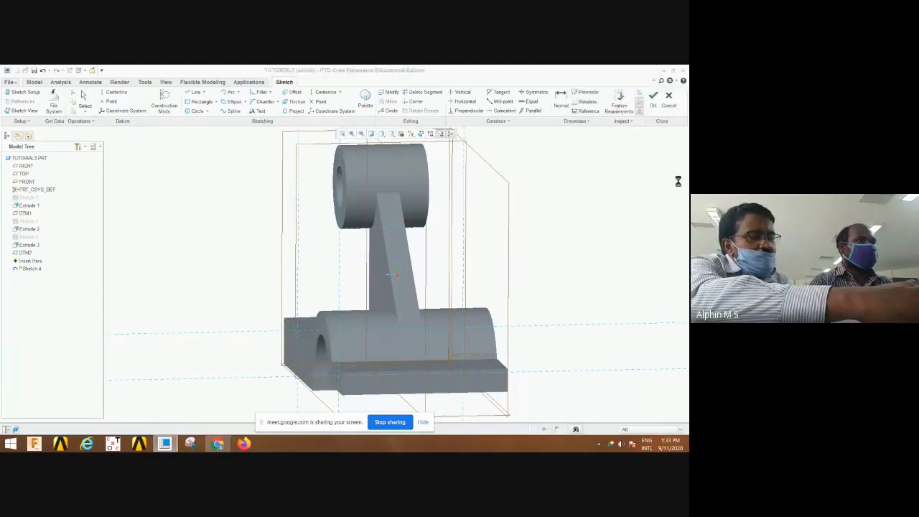
Sketch a vertical line about 11.7 mm long down from the boss's lower corner, continue it slanted to the base's upper corner, and finish the sketch
left_click(421, 133)
left_click(194, 92)
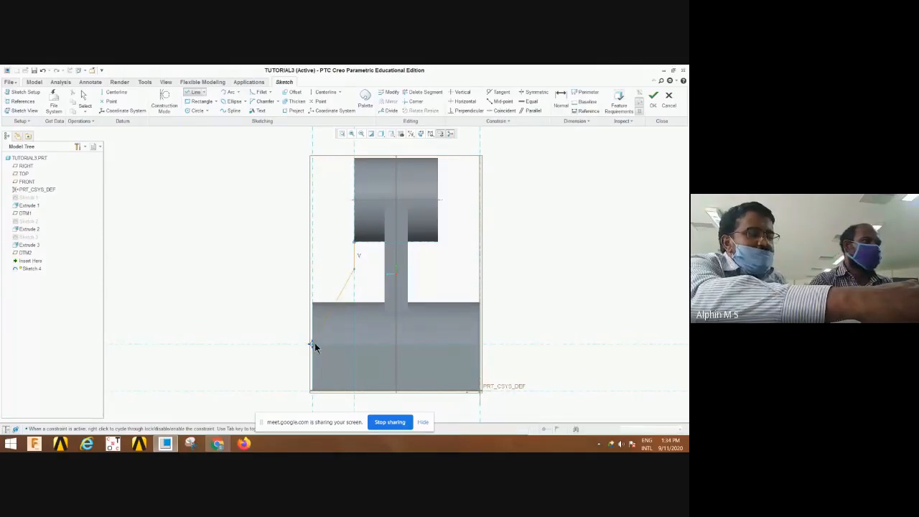
middle_click(365, 284)
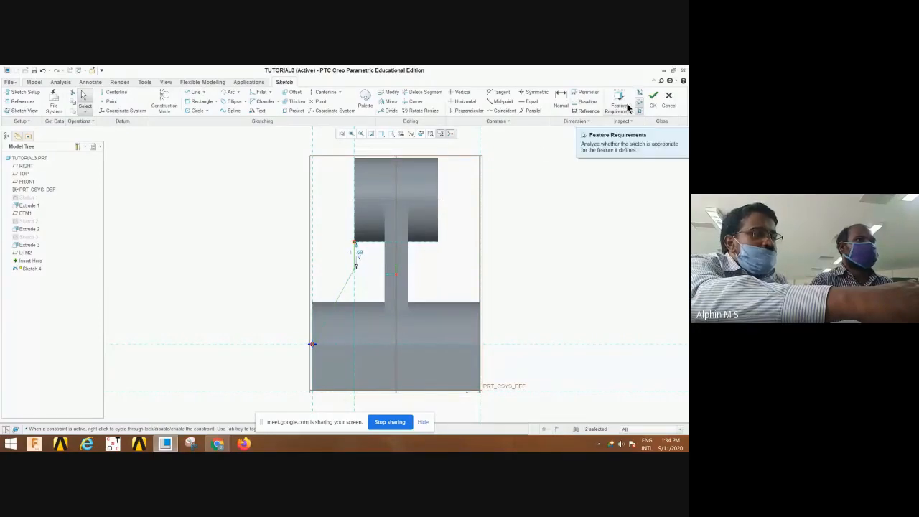
left_click(650, 103)
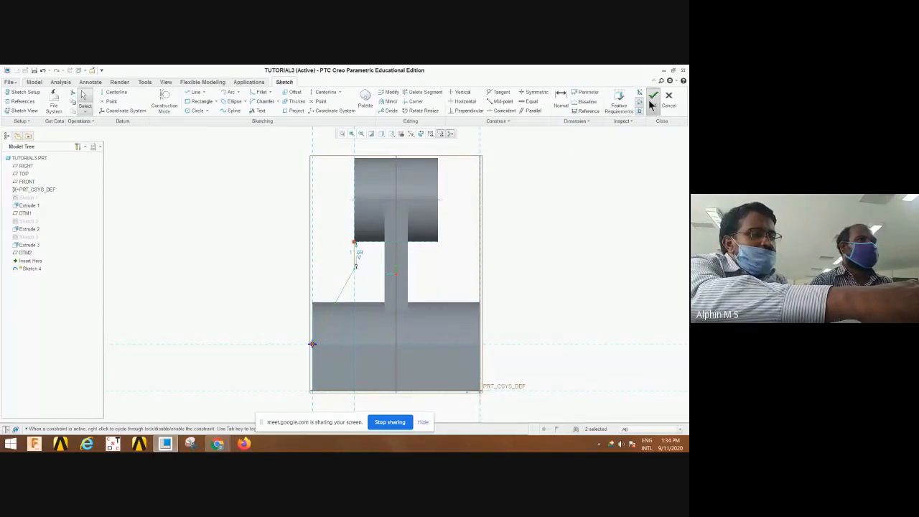
left_click(311, 111)
left_click(310, 127)
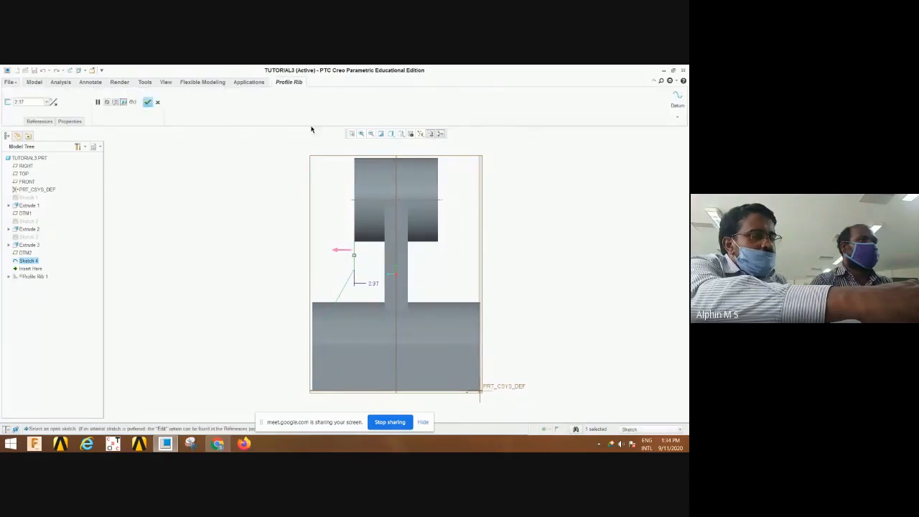
left_click(338, 251)
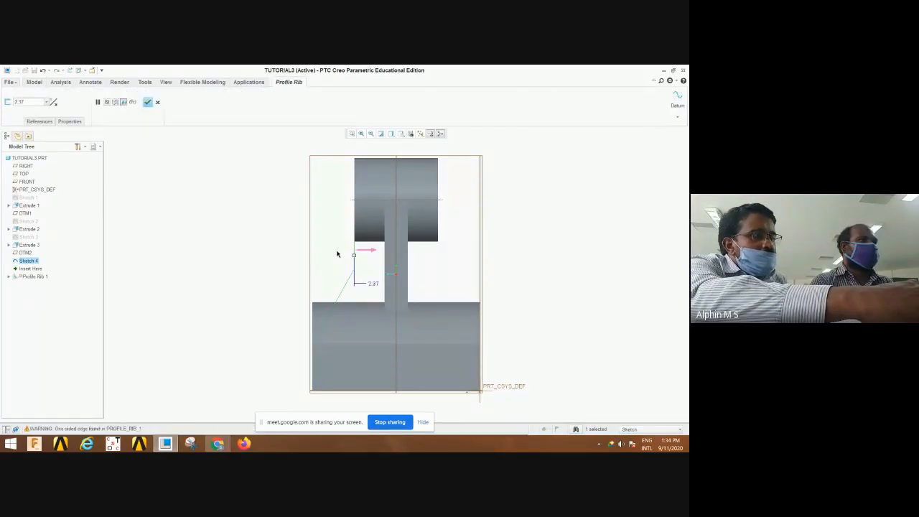
key("ctrl+d")
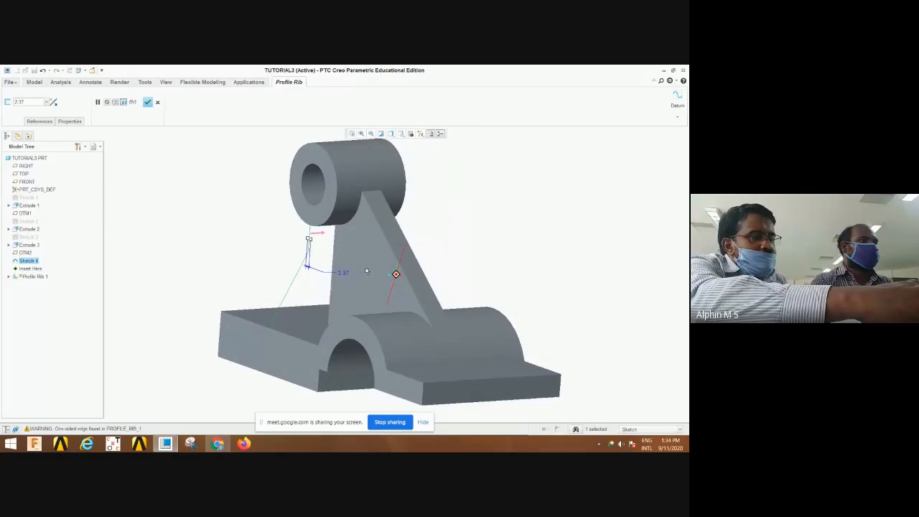
left_click_drag(310, 242, 314, 245)
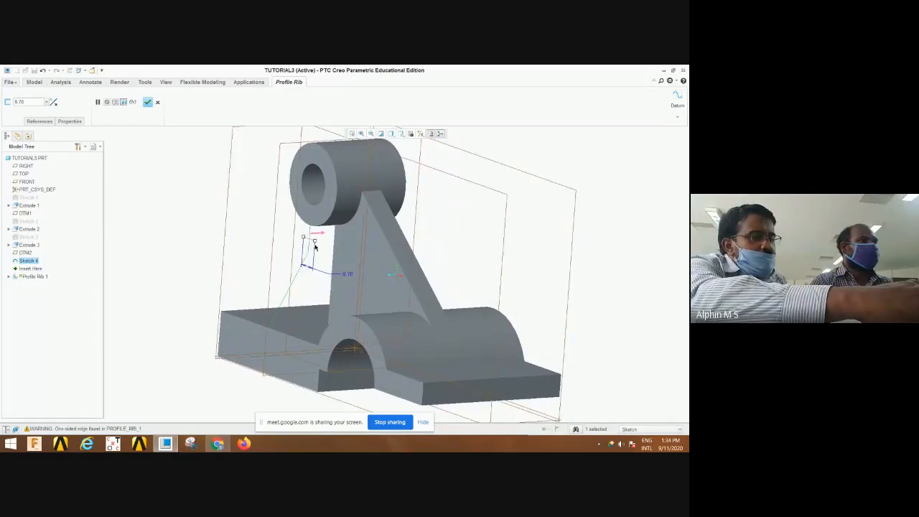
left_click(157, 102)
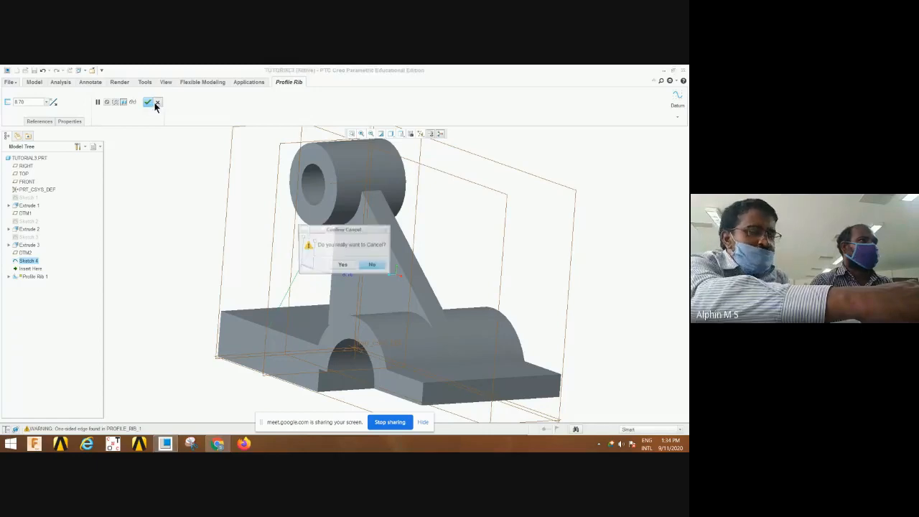
left_click(349, 264)
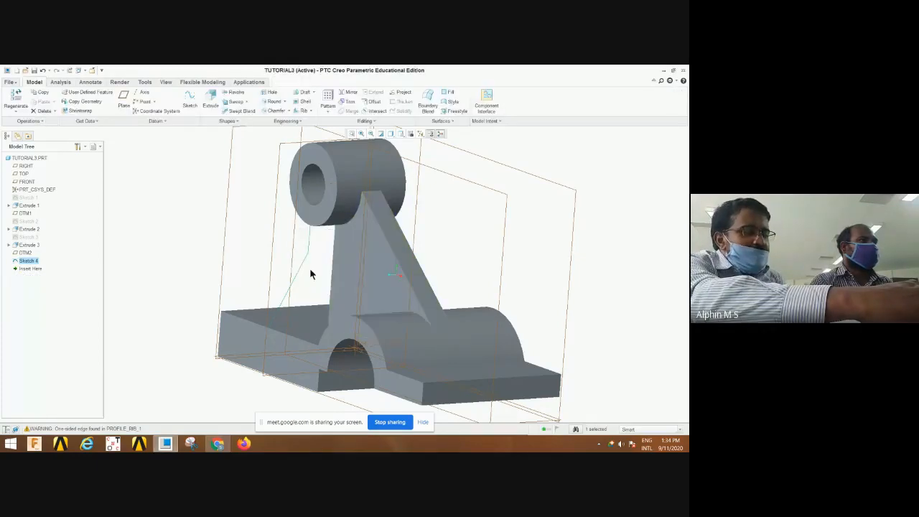
Reopen the rib sketch on the offset datum plane for editing and add the web's side face as a sketch reference
right_click(30, 261)
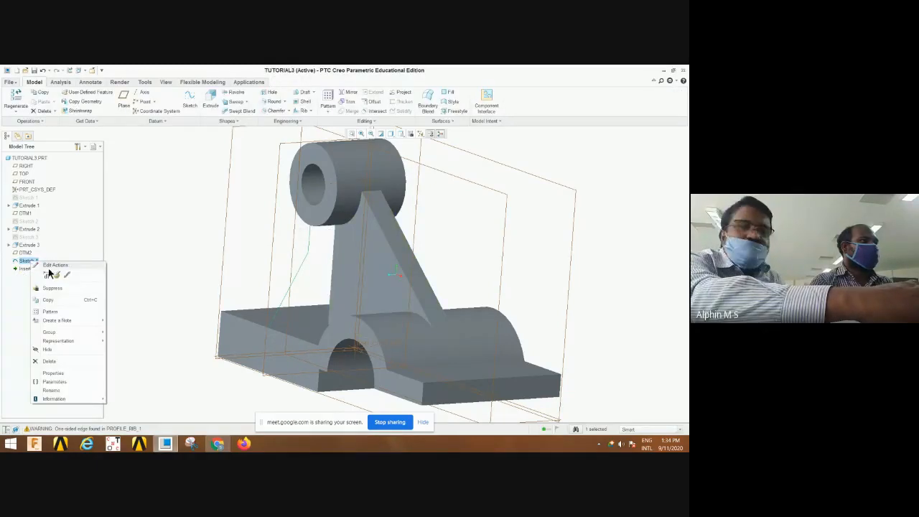
left_click(57, 276)
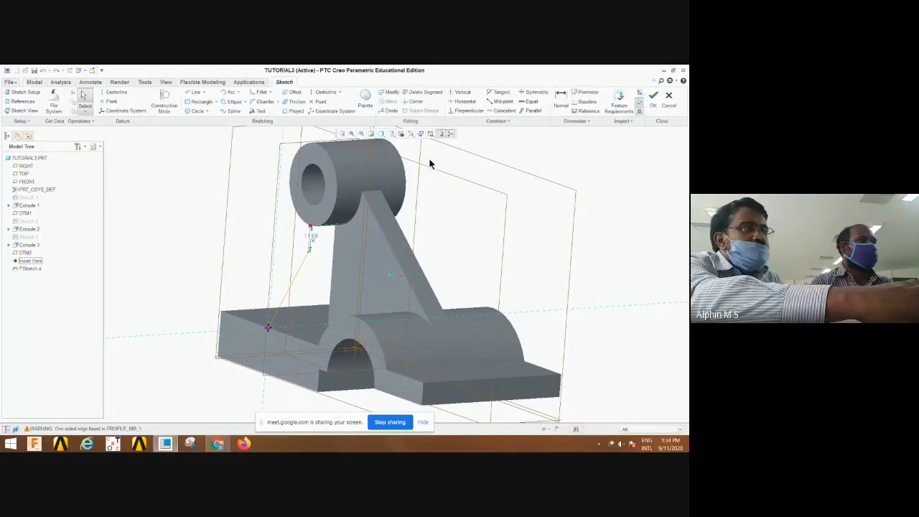
left_click(420, 133)
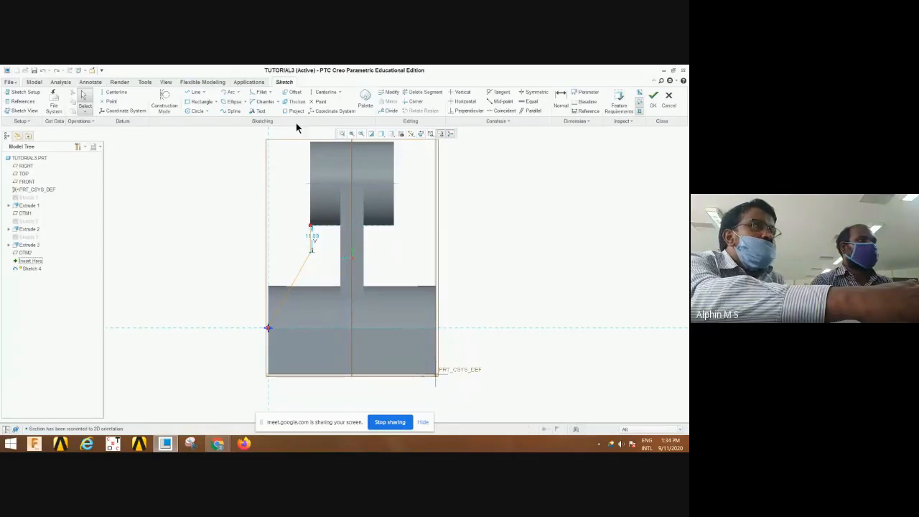
left_click(192, 94)
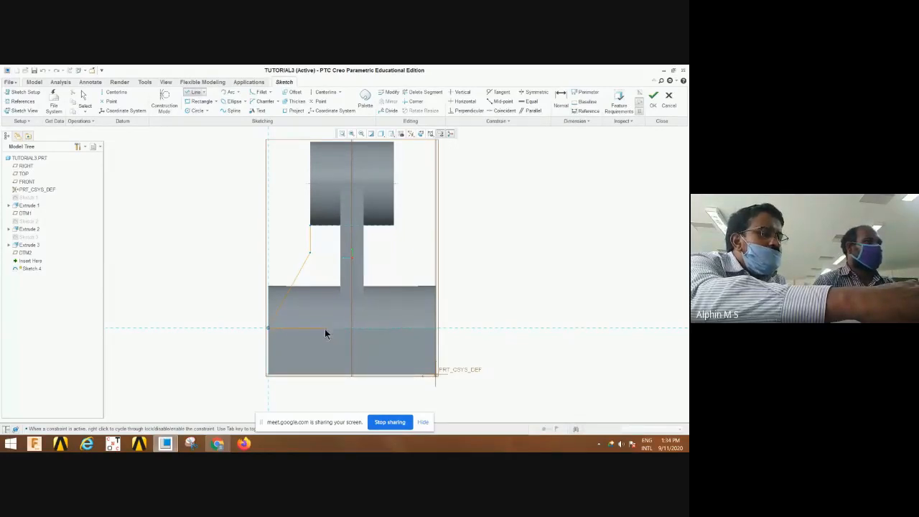
left_click(21, 101)
left_click(340, 257)
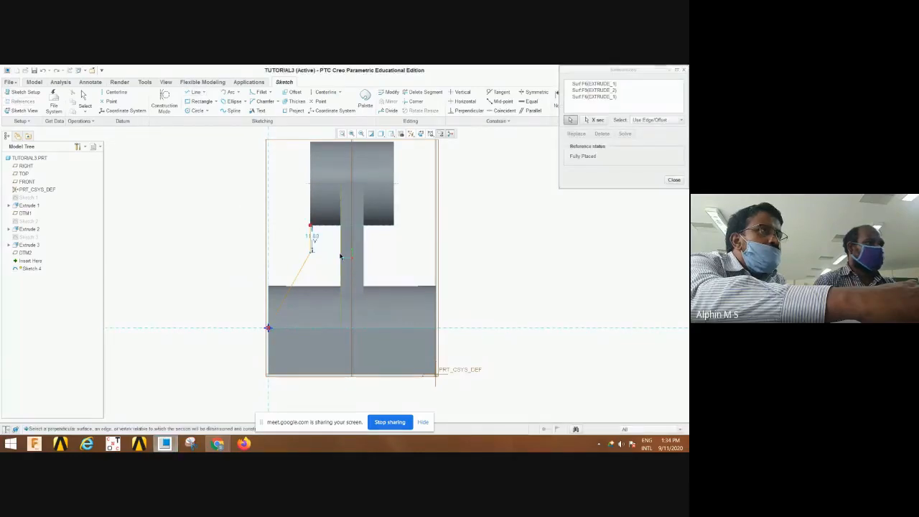
Close the rib profile with lines along the base's top, up the web's side and back along the boss's lowest edge, and finish the sketch
left_click(194, 93)
left_click(270, 328)
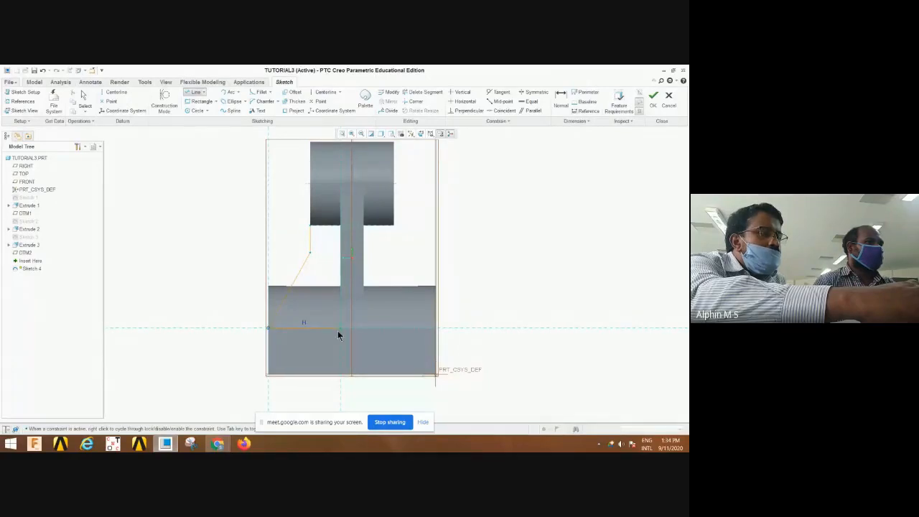
left_click(343, 226)
left_click(311, 224)
middle_click(323, 241)
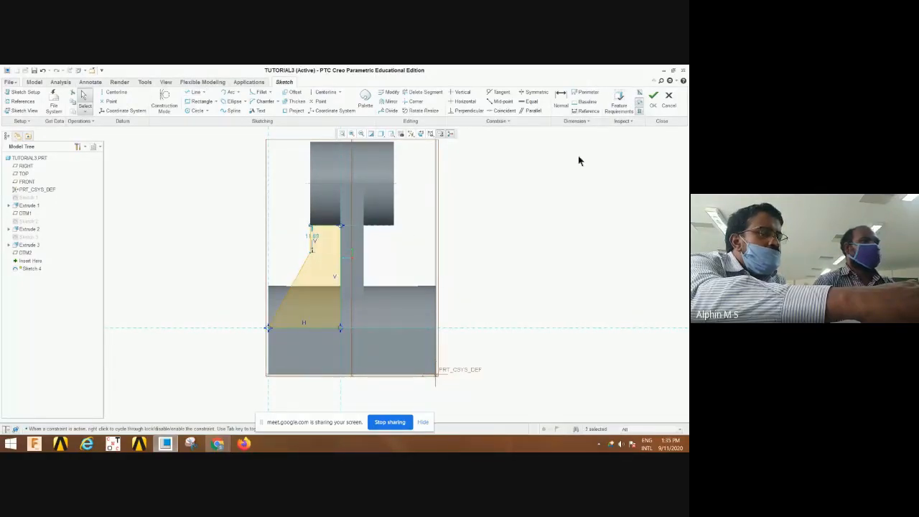
left_click(650, 102)
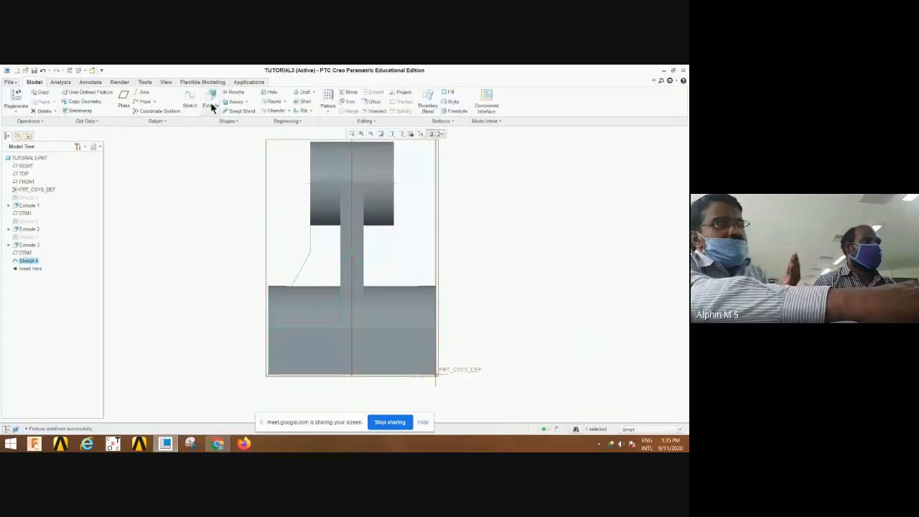
Extrude the rib sketch symmetrically about its sketch plane to a total thickness of 10 mm
left_click(211, 102)
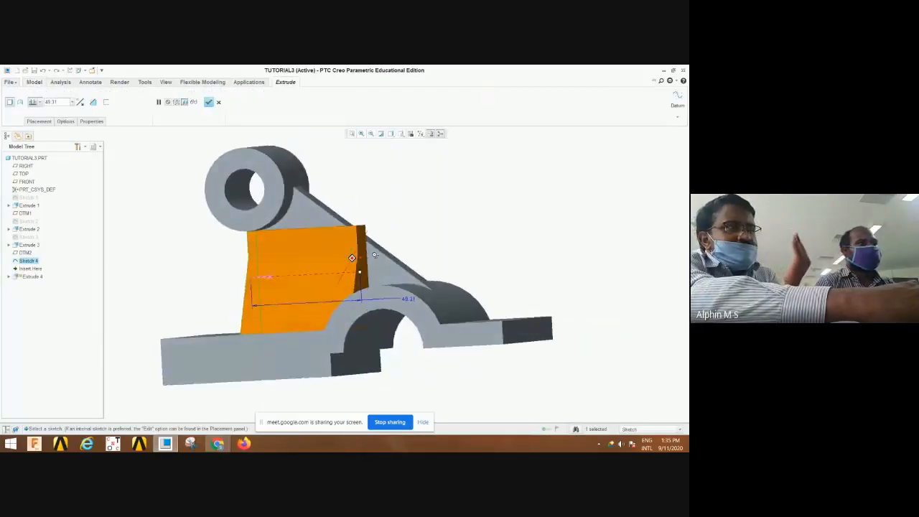
middle_click_drag(379, 256, 357, 262)
scroll(252, 233, "down", 4)
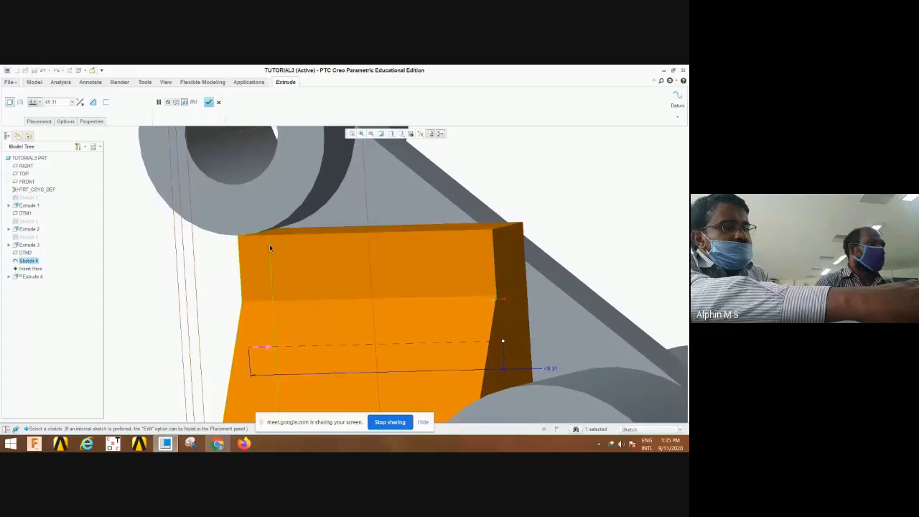
left_click(40, 104)
left_click(32, 125)
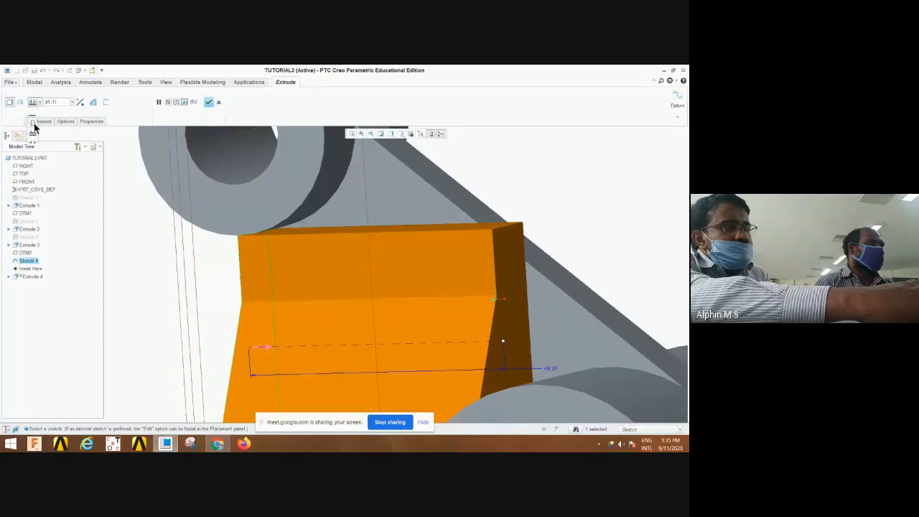
double_click(421, 372)
type("10")
key("Return")
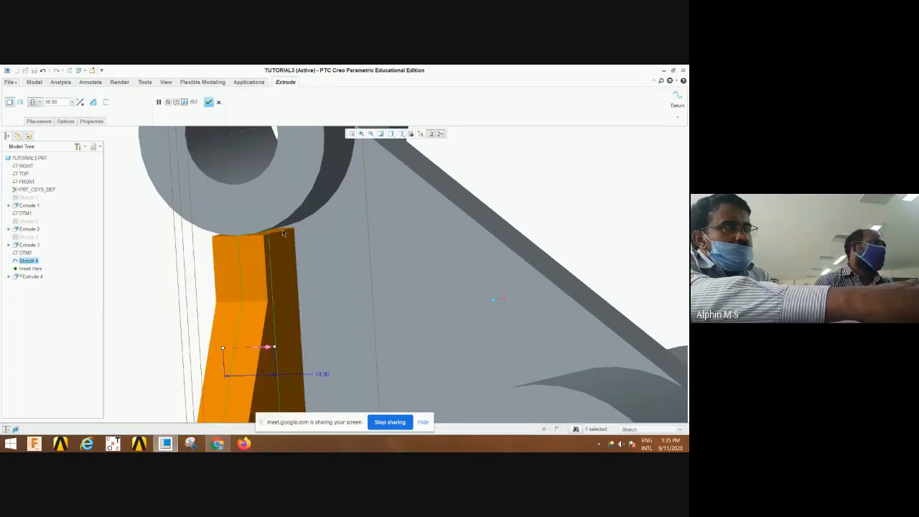
left_click(208, 105)
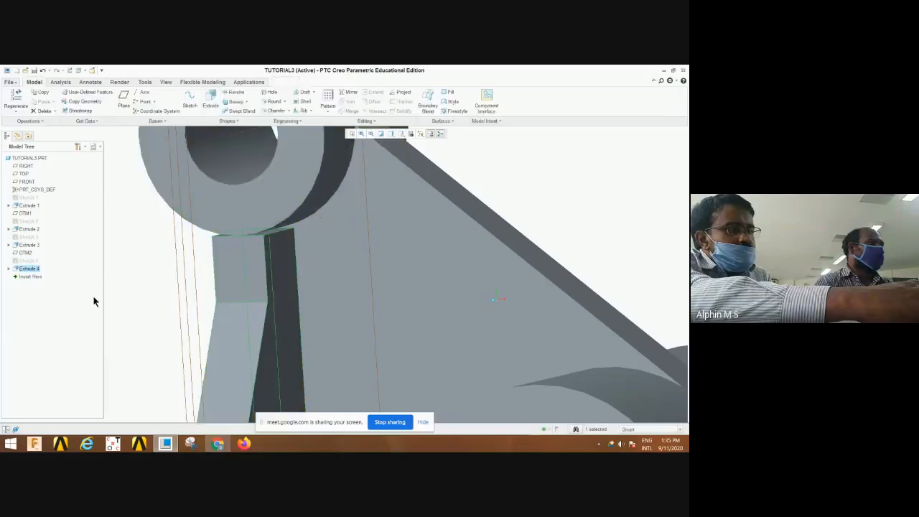
Edit the rib sketch so its upper edge lies about 2 mm inside the boss, trim the old upper line and finish the sketch
right_click(27, 265)
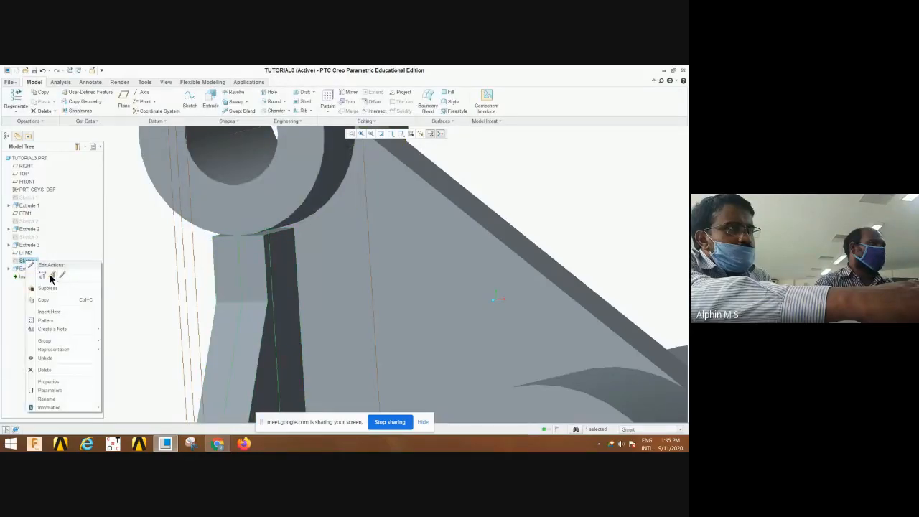
left_click(24, 273)
left_click(420, 134)
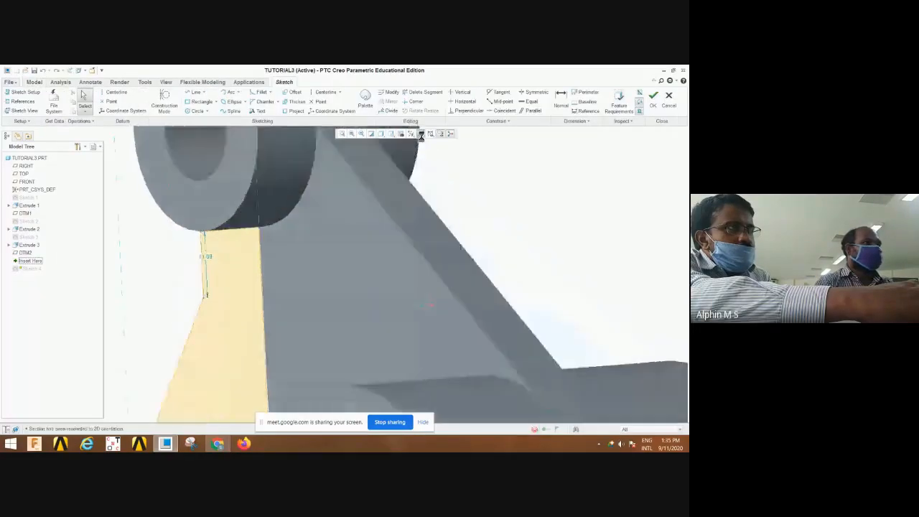
left_click(194, 92)
left_click(232, 224)
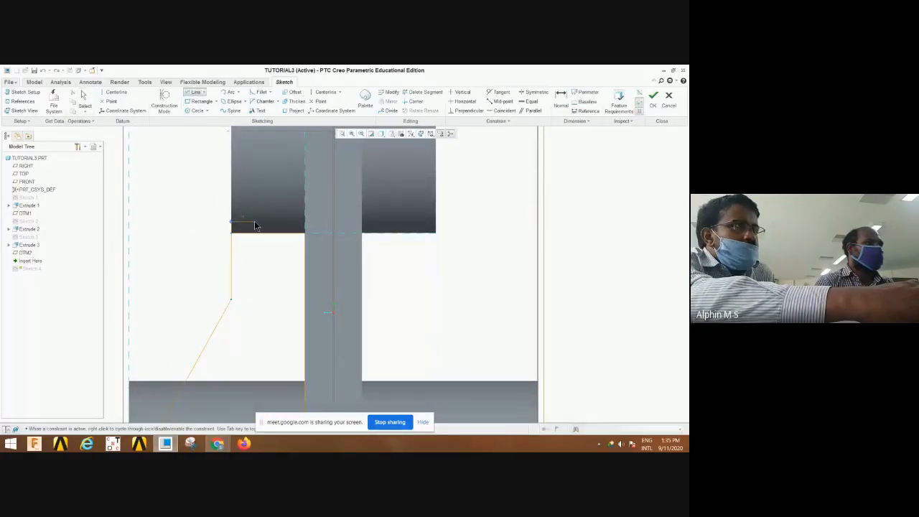
left_click(305, 224)
middle_click(287, 242)
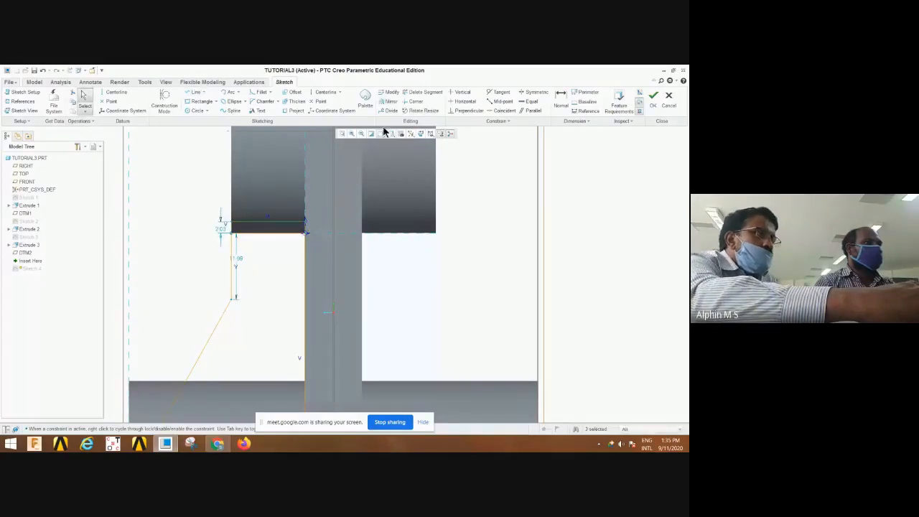
left_click(424, 93)
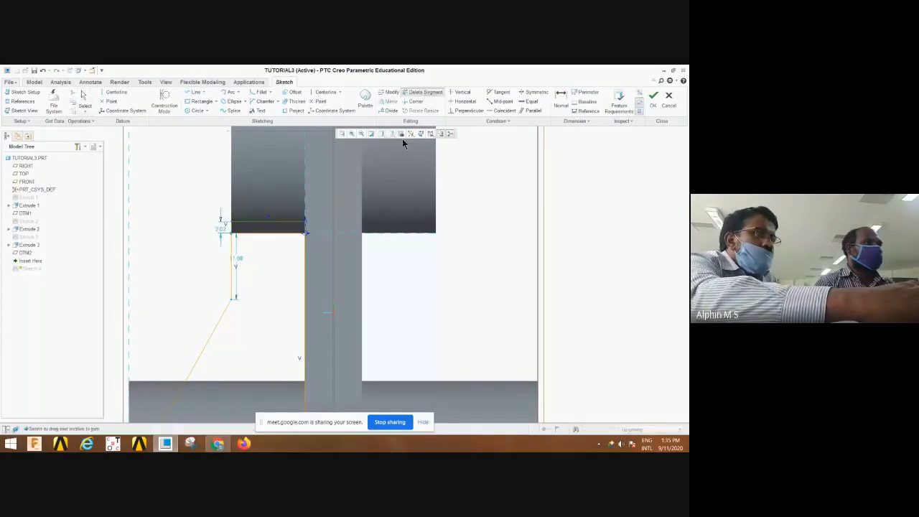
middle_click(272, 250)
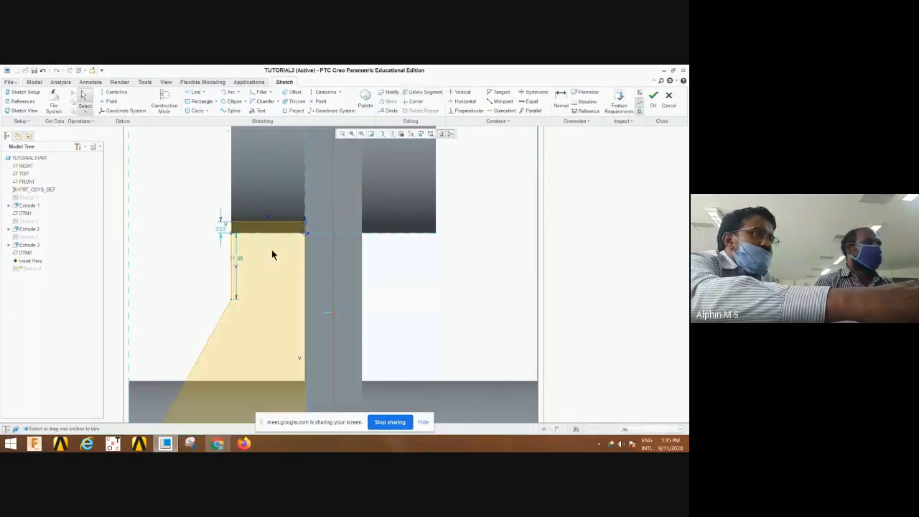
left_click(652, 102)
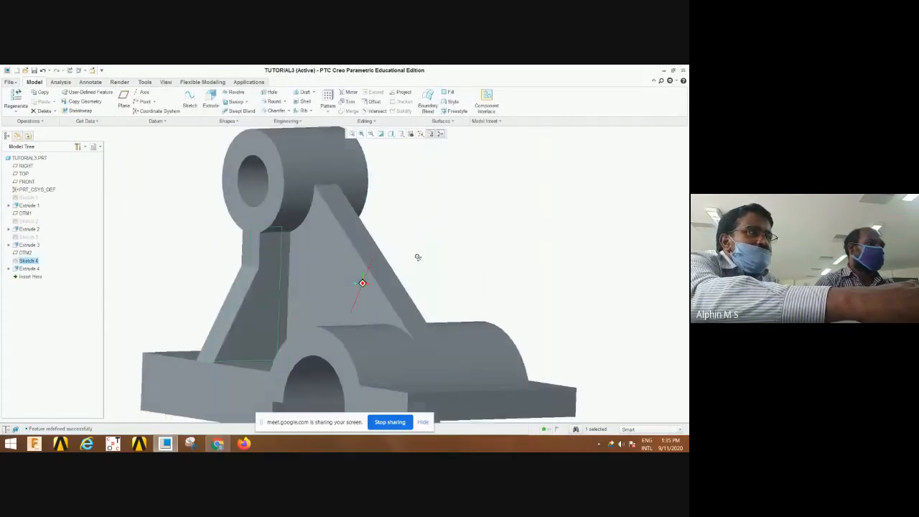
Mirror the rib extrusion about datum plane DTM1 to the other side of the web
scroll(280, 229, "up", 5)
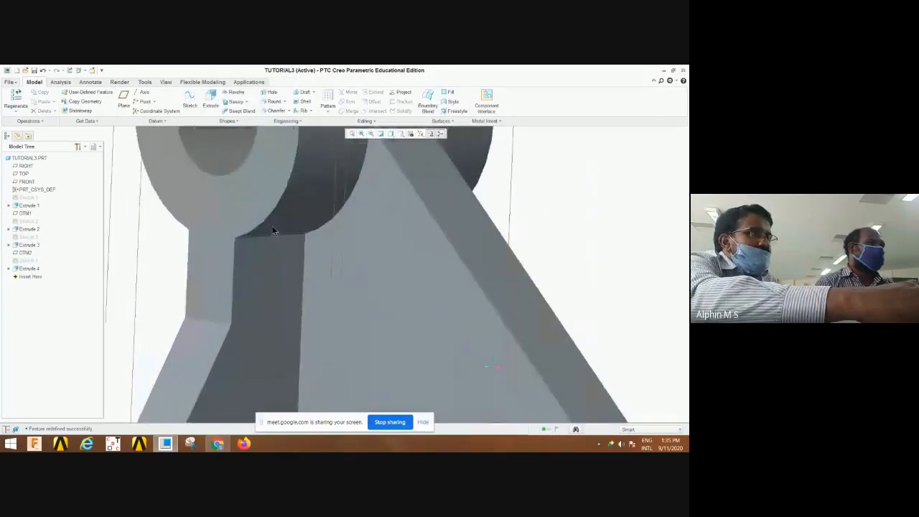
scroll(272, 230, "down", 5)
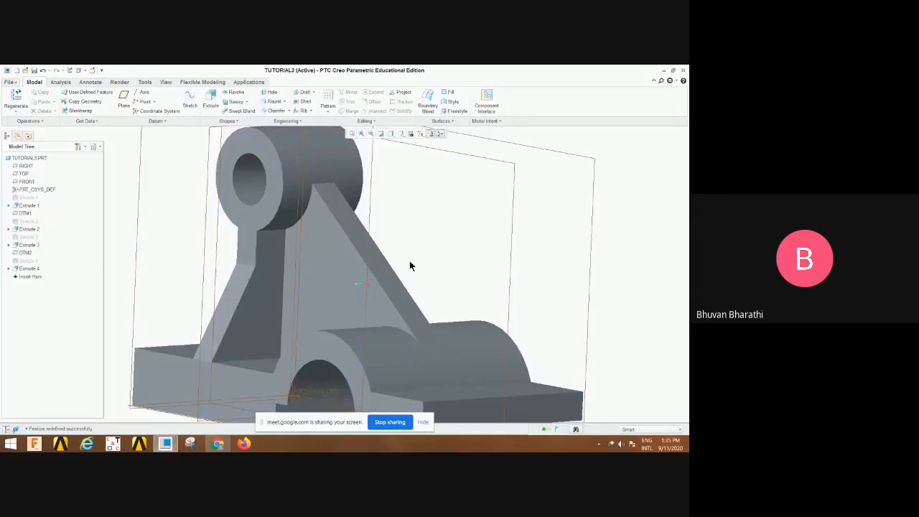
scroll(409, 266, "down", 3)
left_click(312, 271)
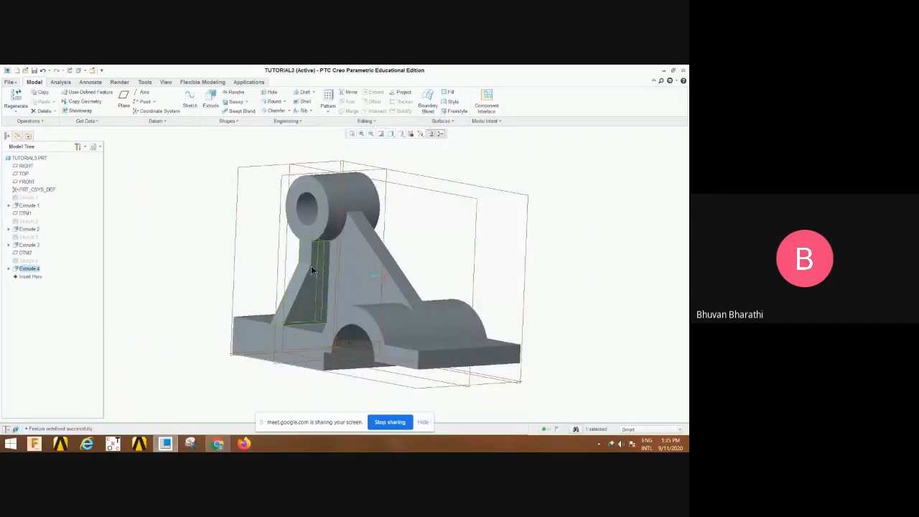
left_click(350, 93)
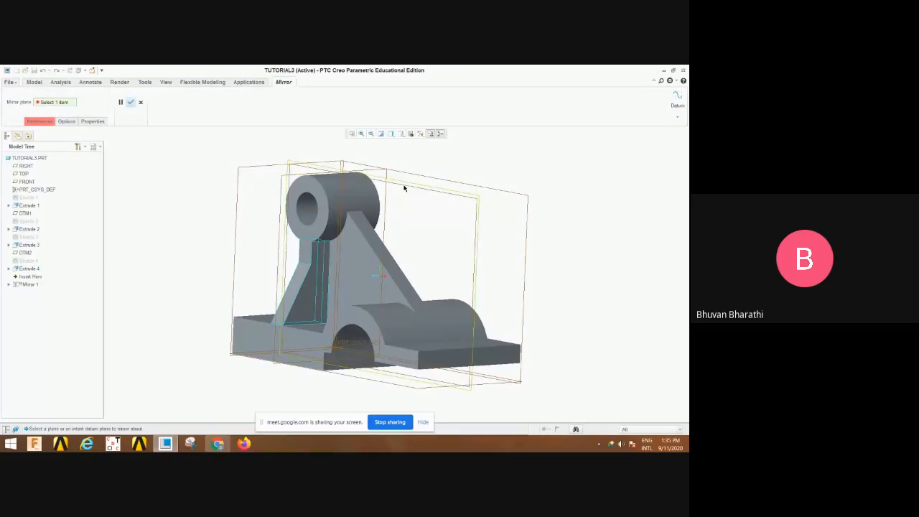
middle_click_drag(505, 256, 373, 188)
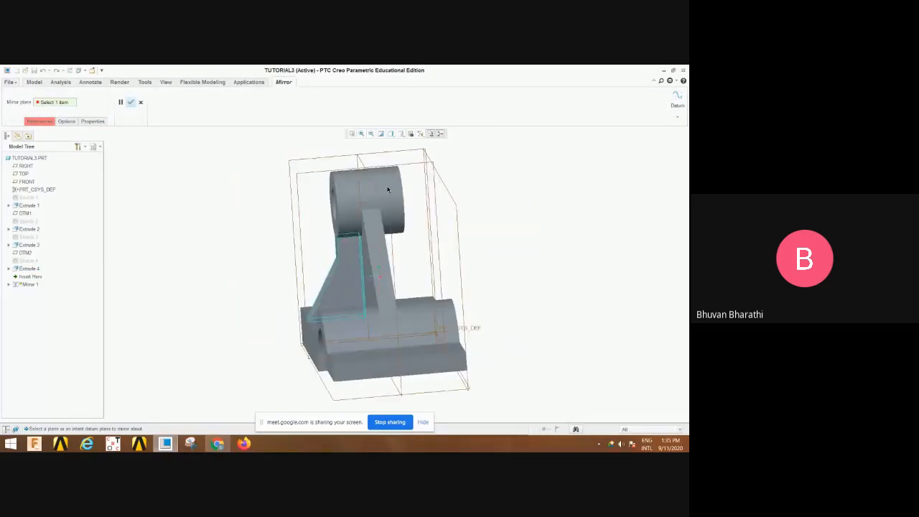
left_click(373, 188)
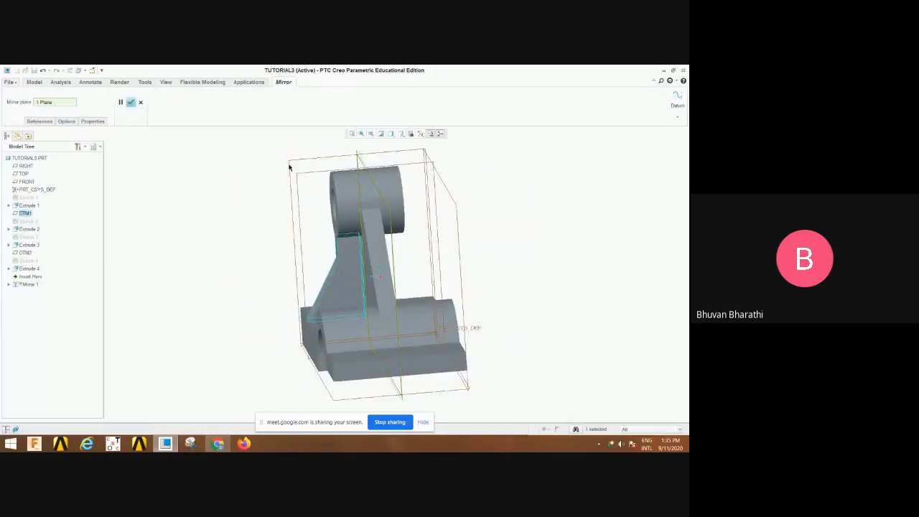
left_click(130, 102)
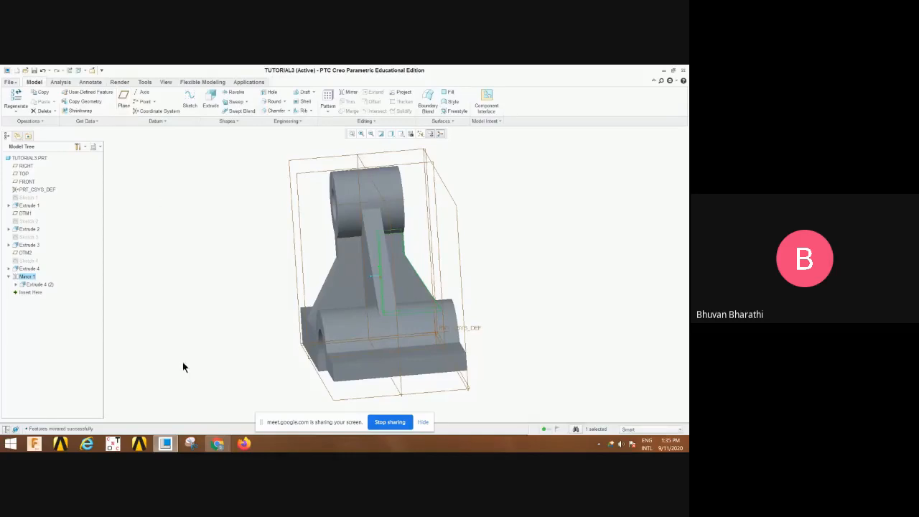
Switch to the Google Meet window, unmute the microphone, and return to Creo to show the bracket from several angles
mouse_move(217, 444)
left_click(168, 395)
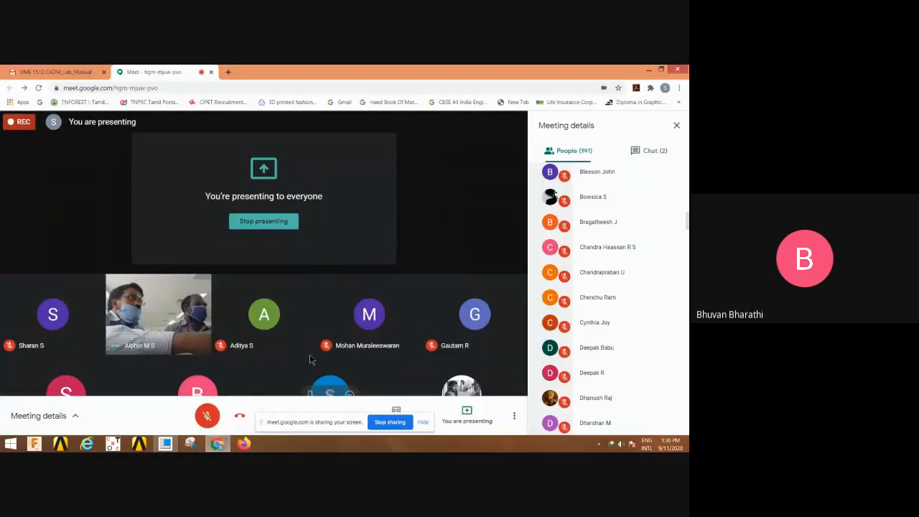
left_click(206, 416)
mouse_move(173, 448)
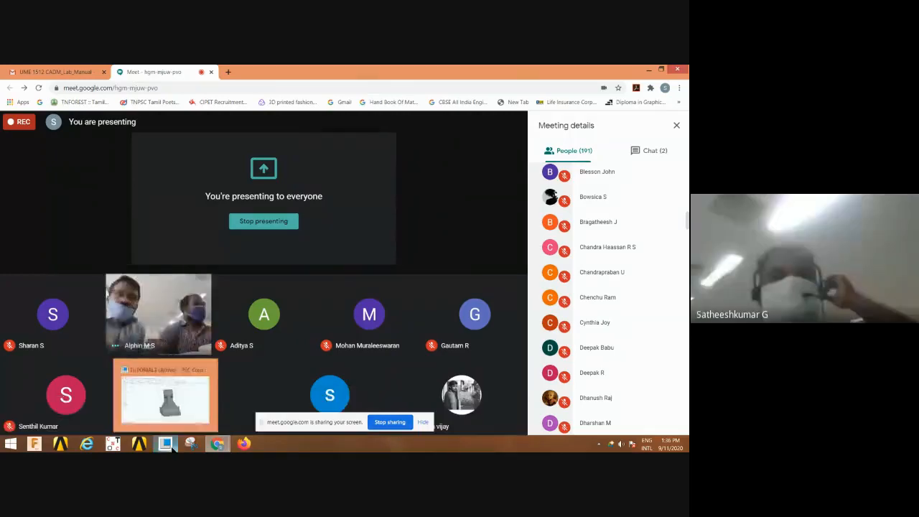
left_click(166, 399)
middle_click_drag(254, 306, 488, 289)
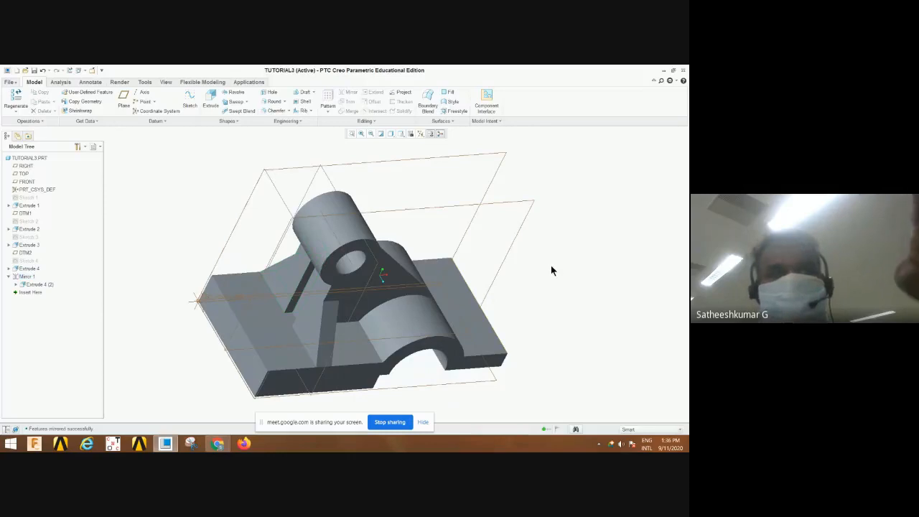
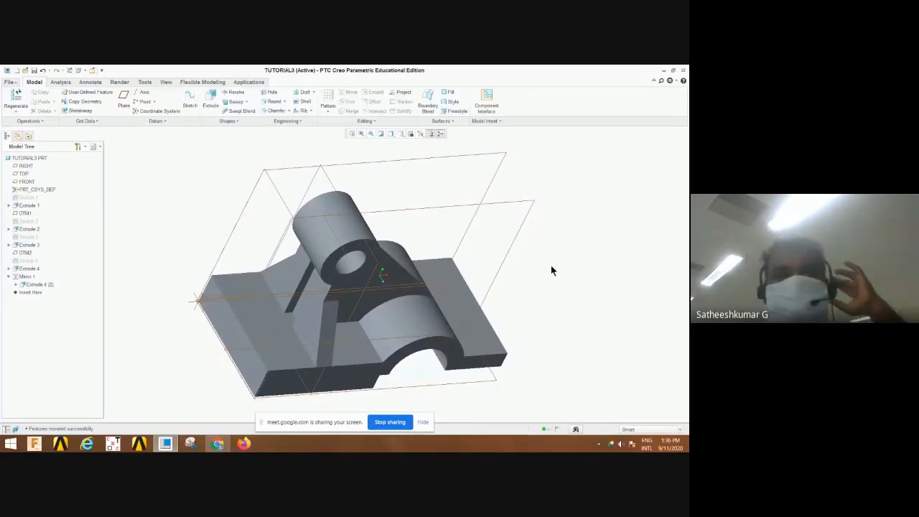
mouse_move(398, 313)
middle_mouse_down()
mouse_move(404, 284)
mouse_move(388, 307)
middle_mouse_up()
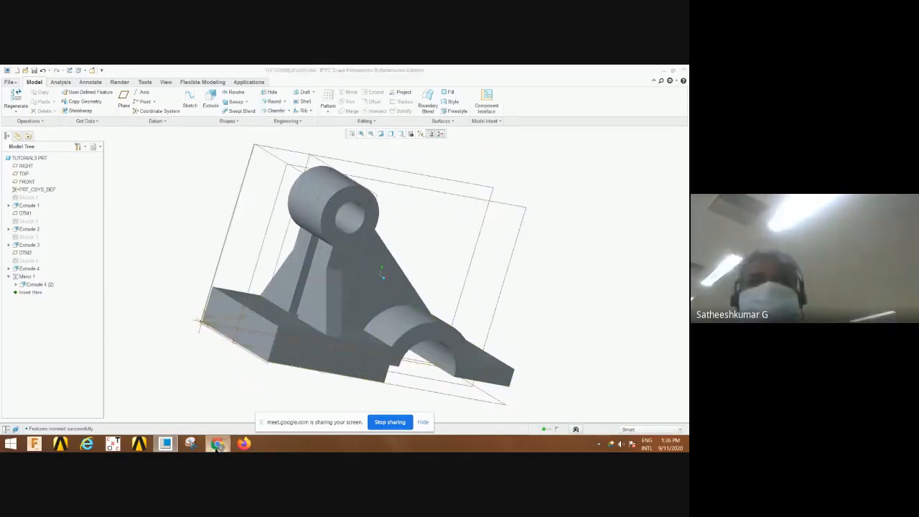
Admit the waiting participant in Google Meet, mute the microphone, and return to the bracket model in Creo
mouse_move(217, 443)
left_click(202, 424)
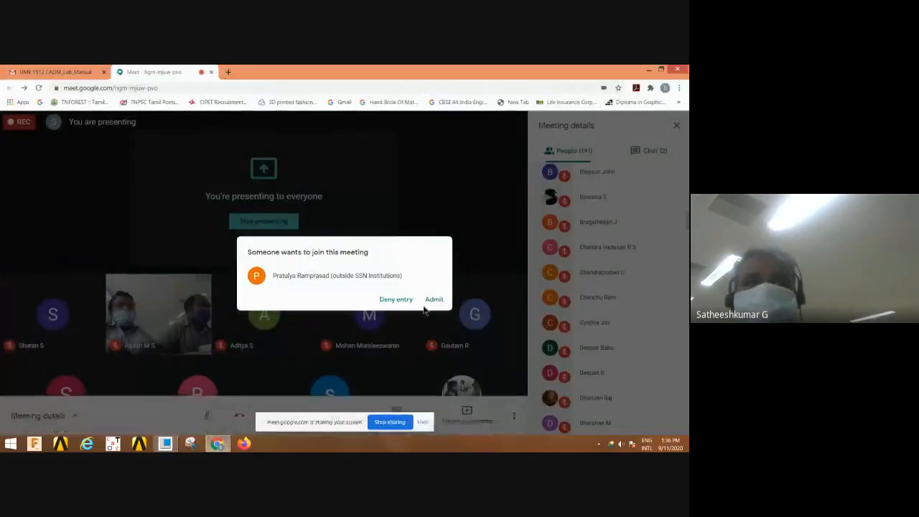
left_click(434, 300)
left_click(206, 417)
key("alt+Tab")
middle_click_drag(315, 337, 316, 350)
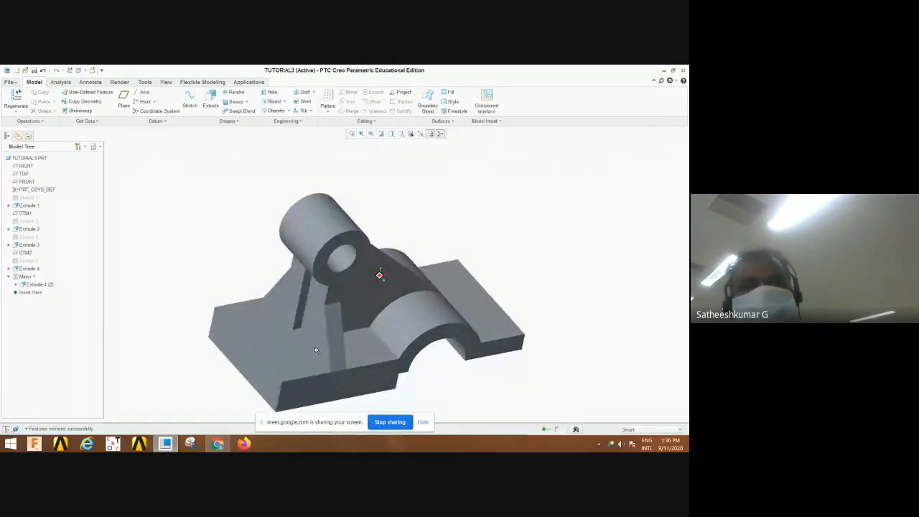
left_click(362, 204)
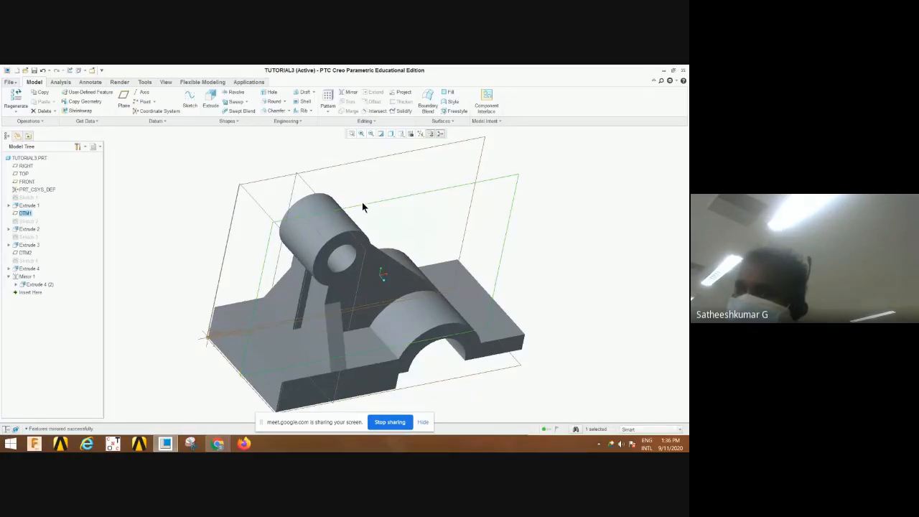
Start a sketch on DTM1 and add the boss's outer surface and the base's top surface as references
left_click(195, 108)
left_click(420, 134)
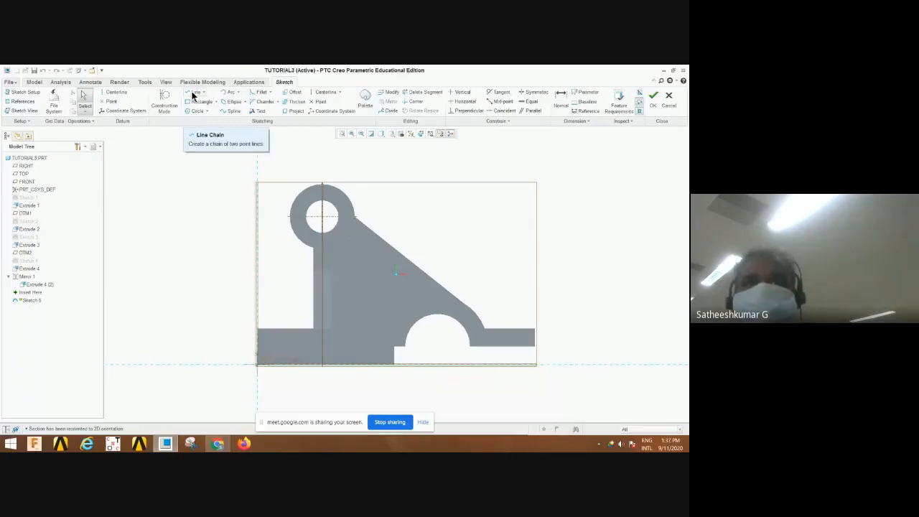
left_click(23, 101)
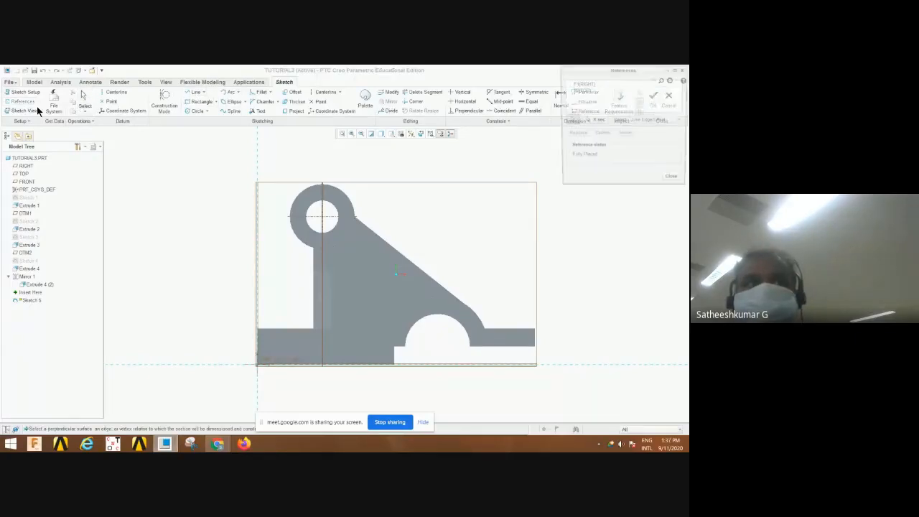
left_click(294, 246)
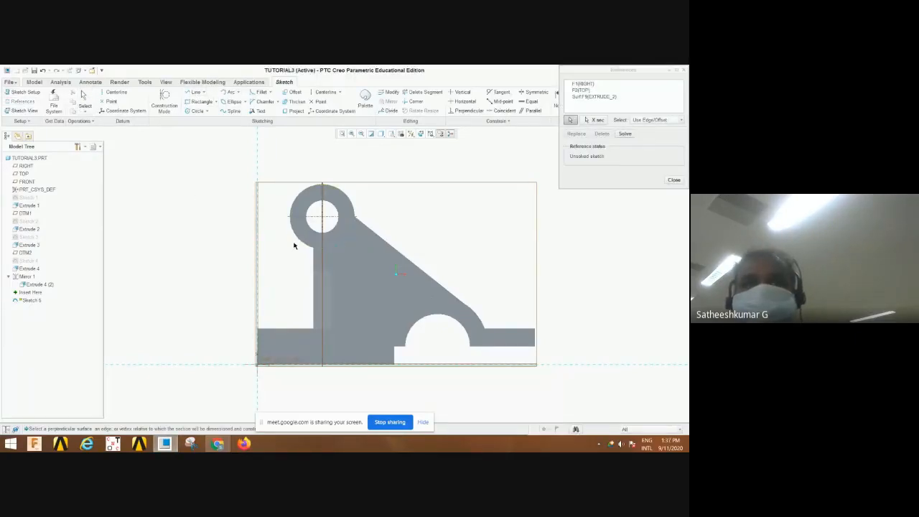
left_click(283, 328)
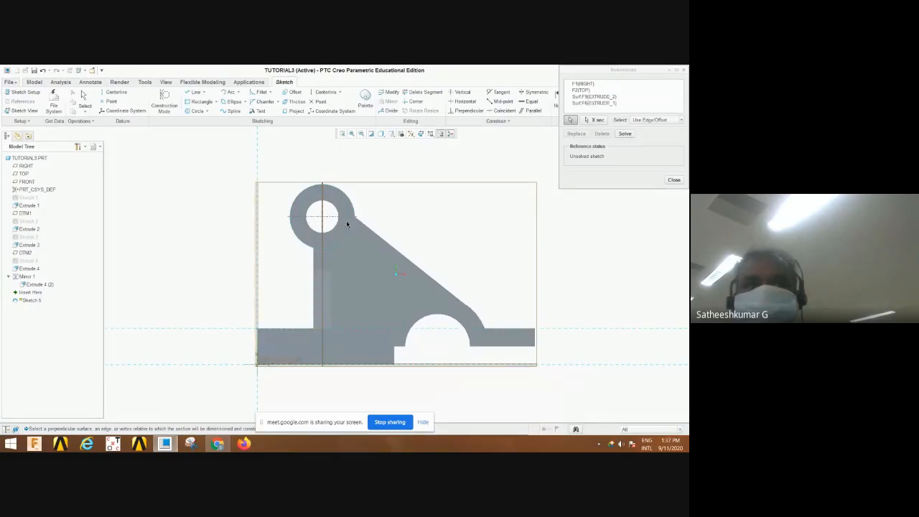
Draw a slanted line from the boss's outermost side point to the top corner of the base and finish the sketch
left_click(188, 93)
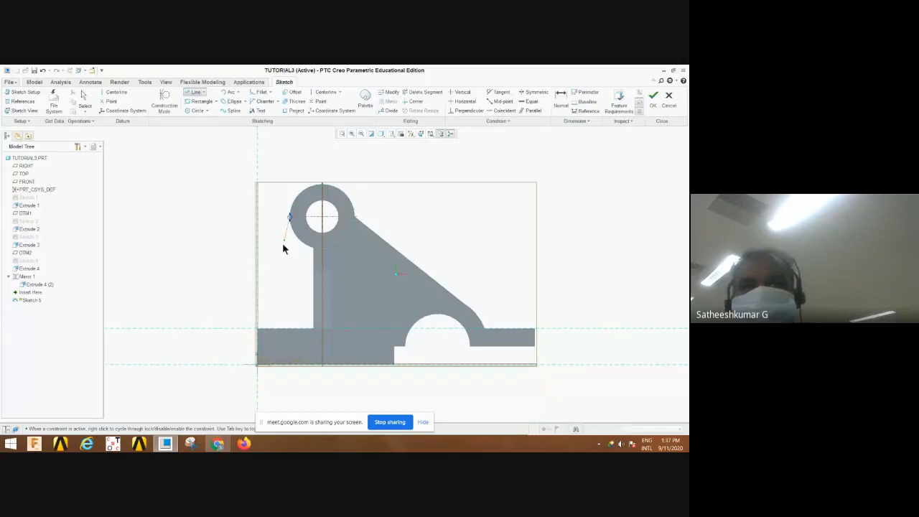
left_click(259, 328)
middle_click(294, 291)
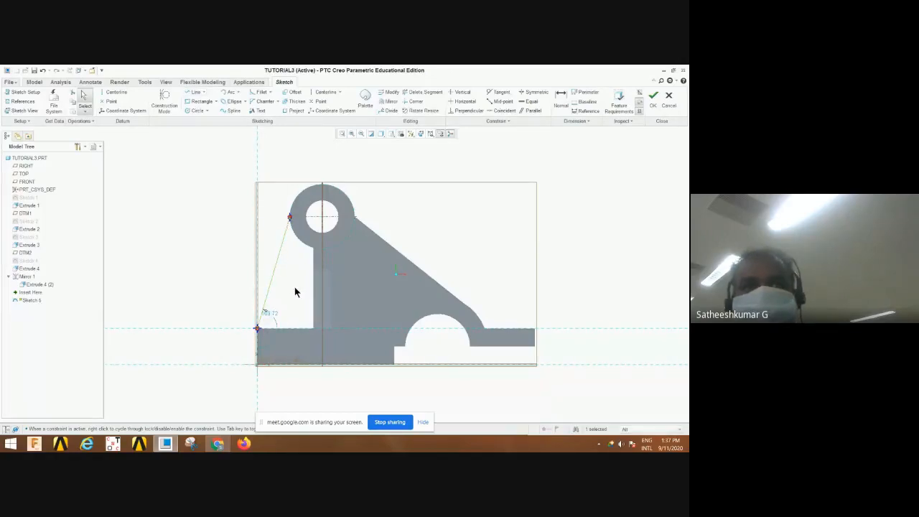
left_click(652, 96)
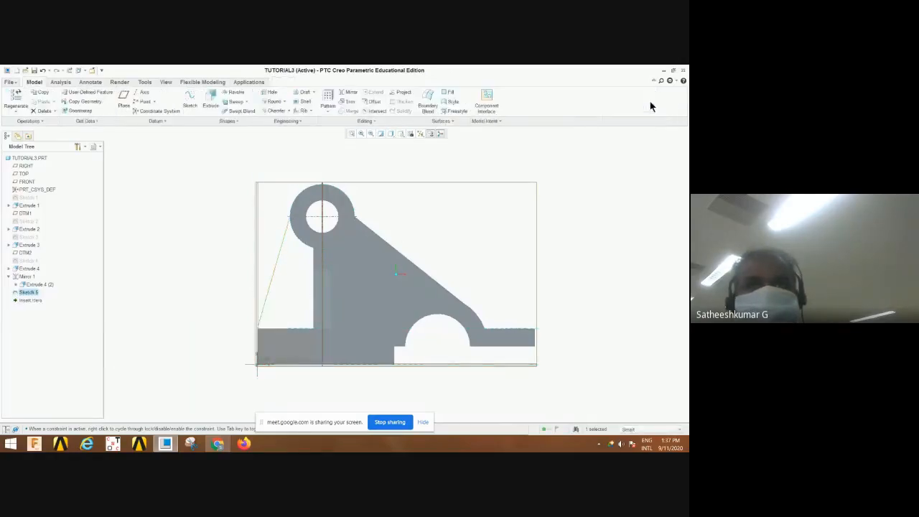
Create a profile rib 10 mm thick from the slanted line between the boss and the base
left_click(310, 110)
left_click(312, 127)
middle_click_drag(344, 269, 400, 273)
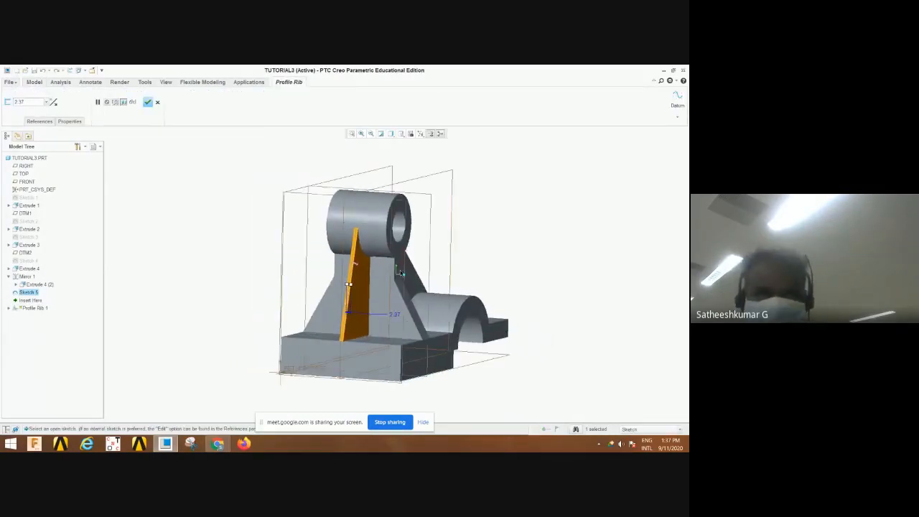
left_click_drag(353, 290, 359, 290)
double_click(401, 315)
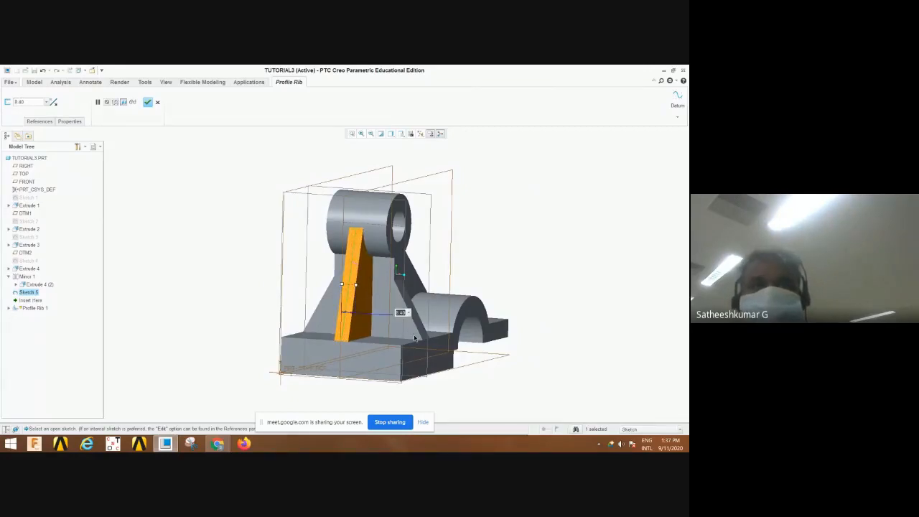
type("10")
key("Return")
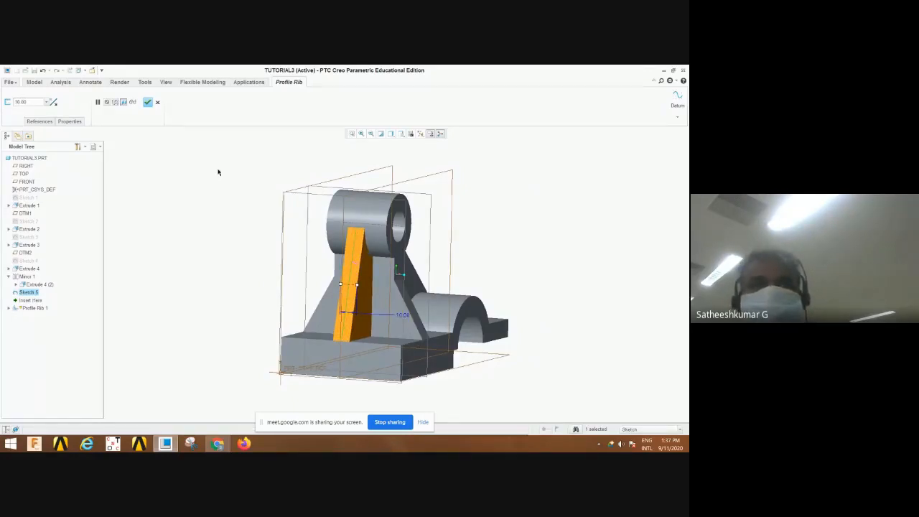
left_click(147, 103)
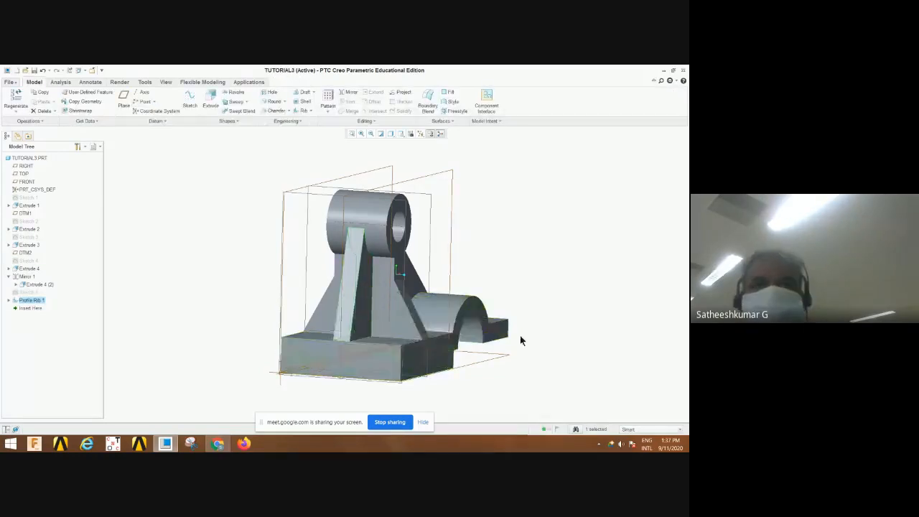
Round one vertical corner edge of the base plate with a 10 mm radius
middle_click_drag(528, 341, 453, 360)
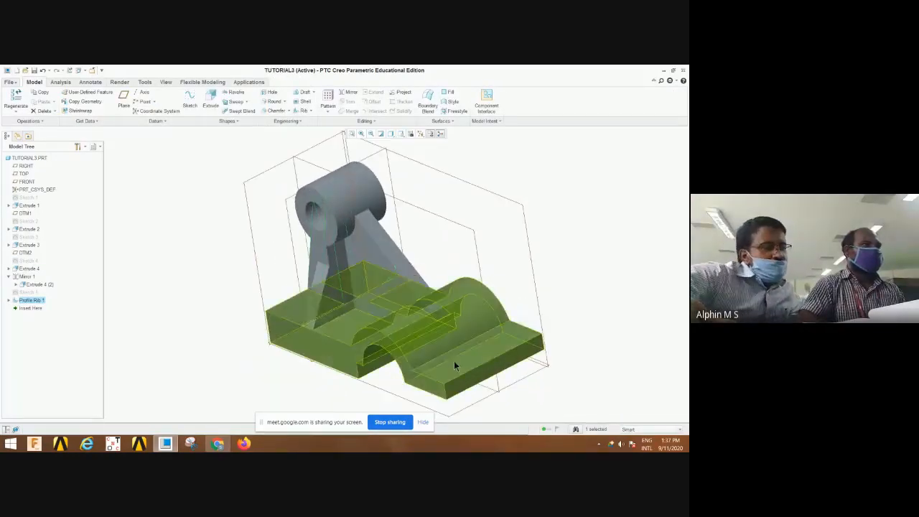
left_click(272, 102)
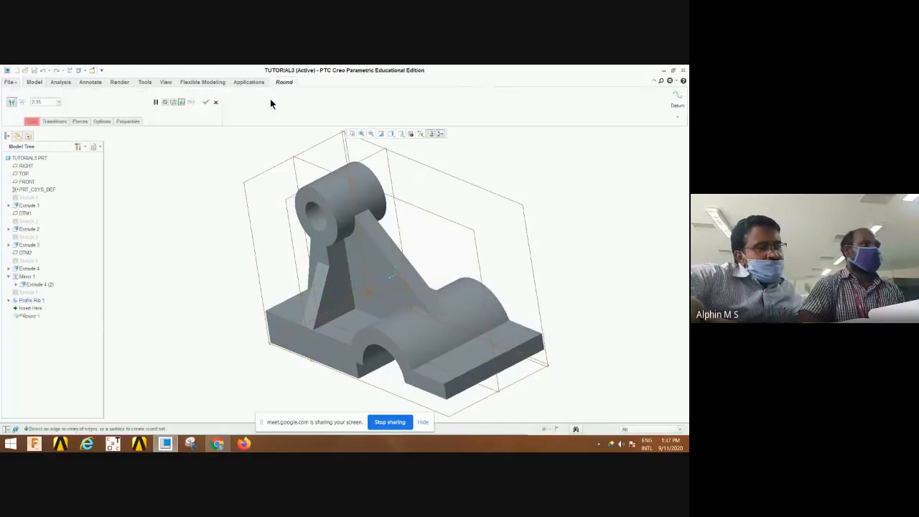
left_click(445, 393)
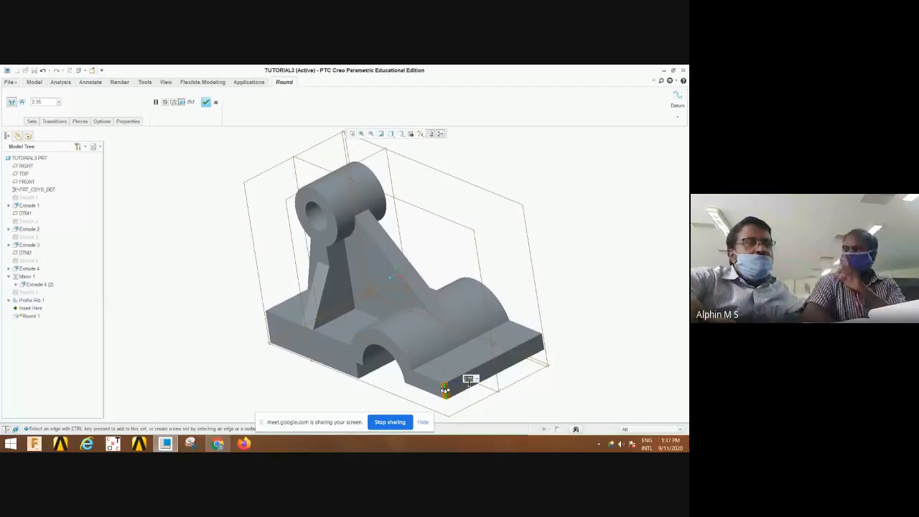
double_click(468, 379)
key("Return")
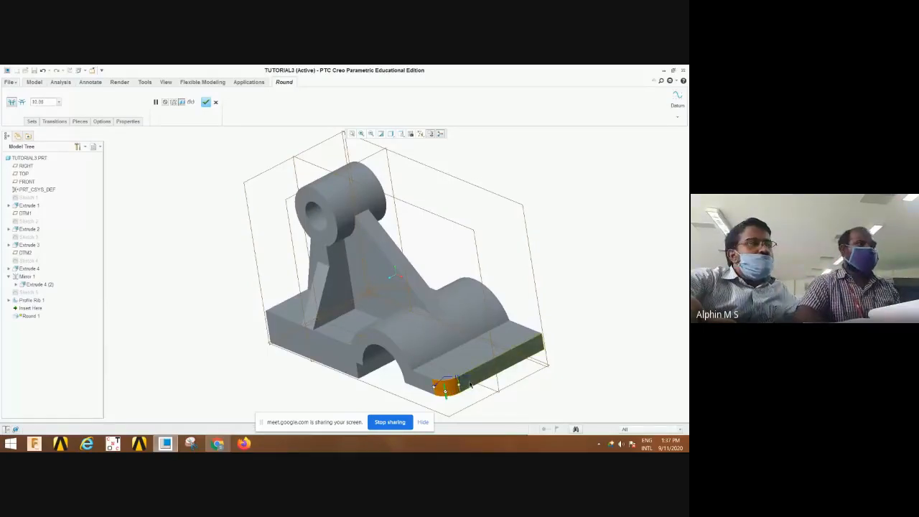
Add the base plate's other vertical corner edges to the same round and complete it
middle_click_drag(577, 369, 546, 375)
left_click(458, 370, "ctrl")
middle_click_drag(572, 326, 528, 377)
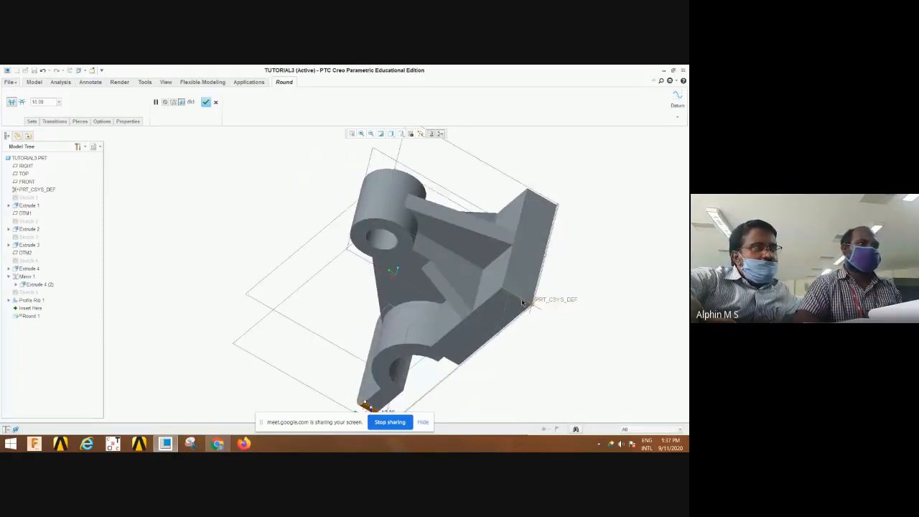
middle_click_drag(591, 275, 602, 237)
left_click(205, 102)
Sketch a 12 mm diameter circle on the base's top face, between the profile rib and the half-cylinder
middle_click_drag(319, 245, 409, 272)
left_click(585, 240)
middle_click_drag(583, 250, 560, 286)
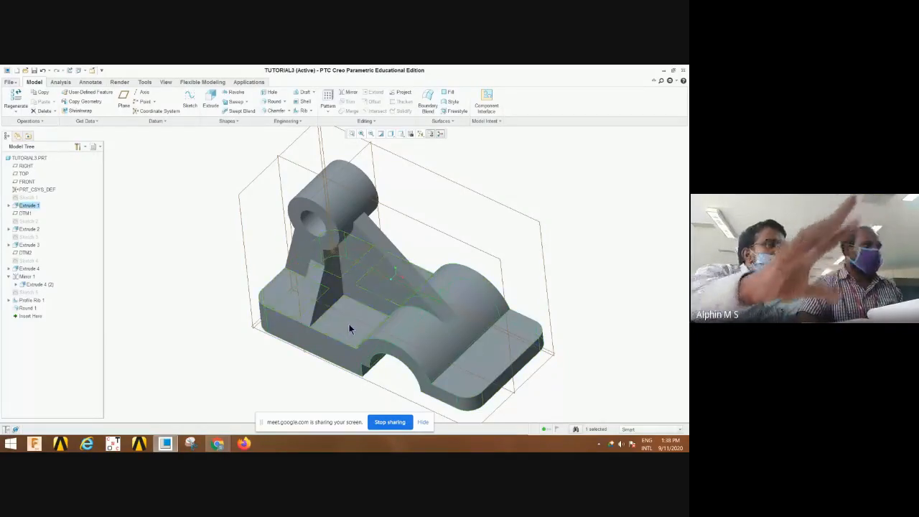
left_click(349, 323)
left_click(191, 102)
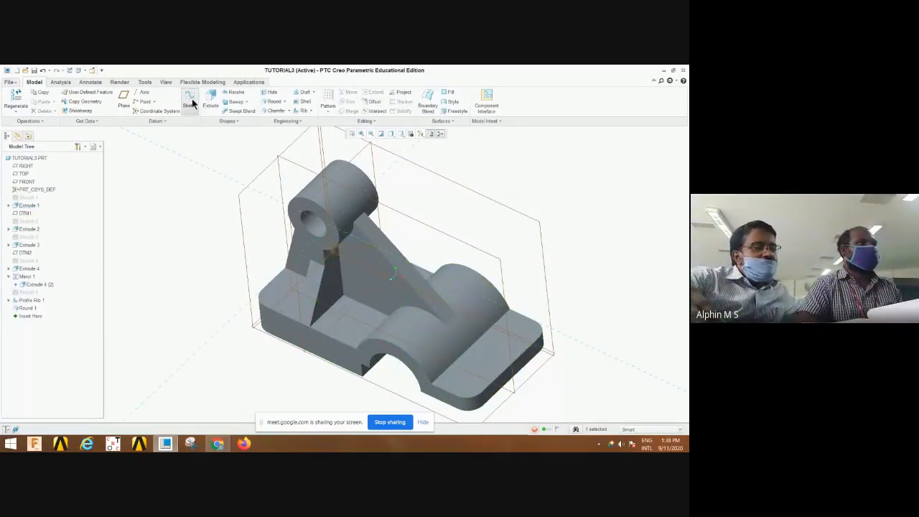
left_click(422, 134)
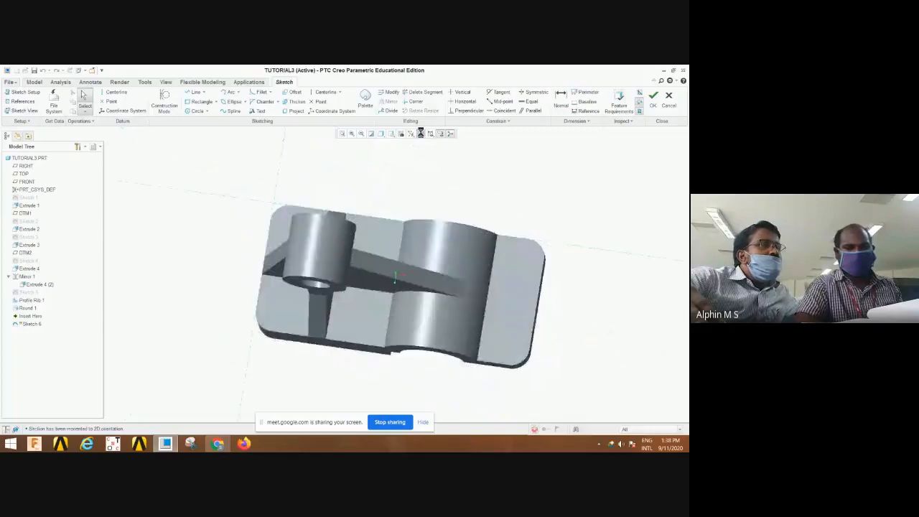
left_click(197, 110)
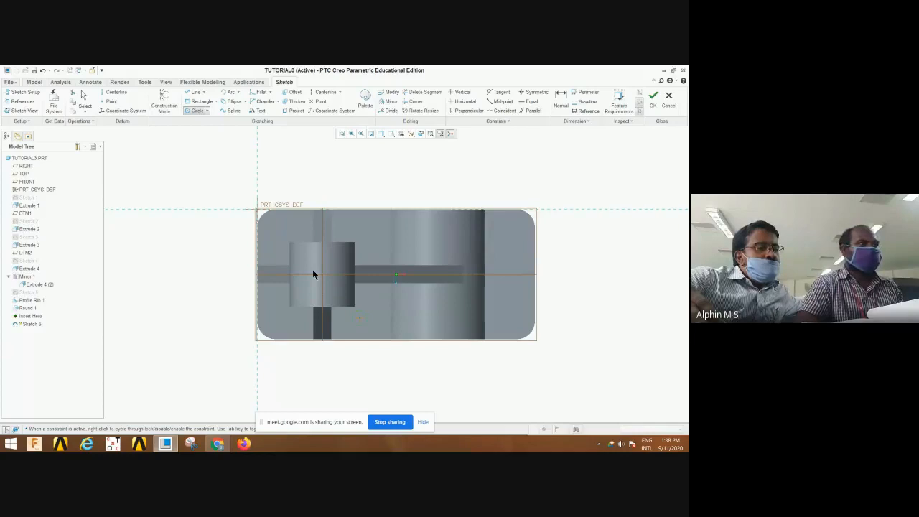
middle_click(349, 190)
double_click(336, 311)
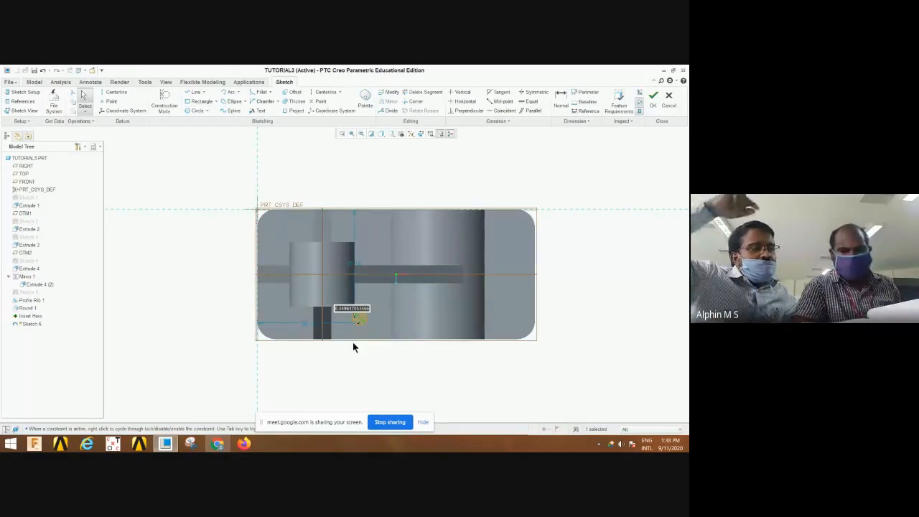
type("12")
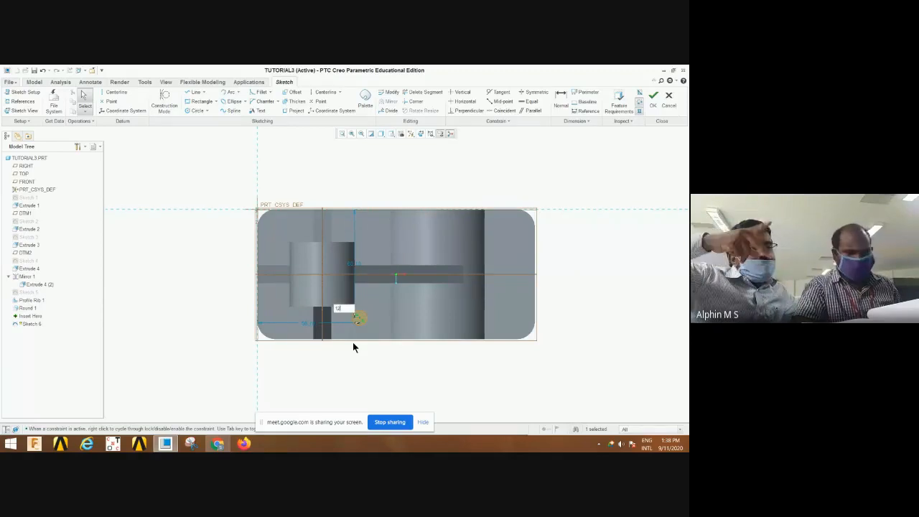
key("Return")
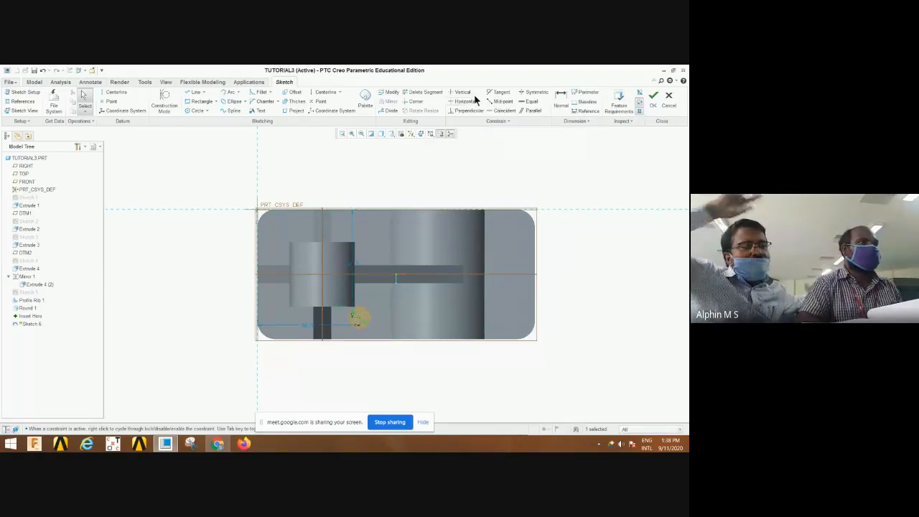
Dimension the circle's centre 18 mm from the base's nearer long edge and 18 mm from the boss's centre plane, and finish the sketch
left_click(560, 101)
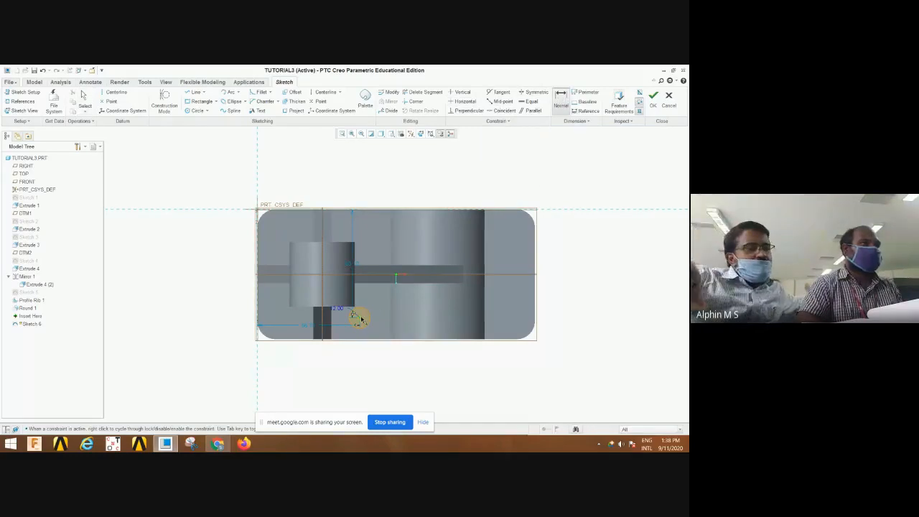
left_click(361, 344)
type("1")
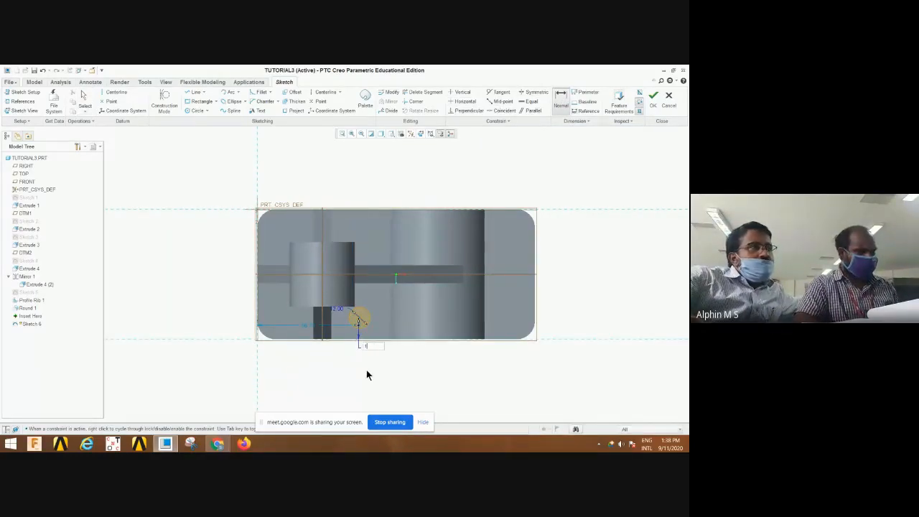
type("9")
key("Return")
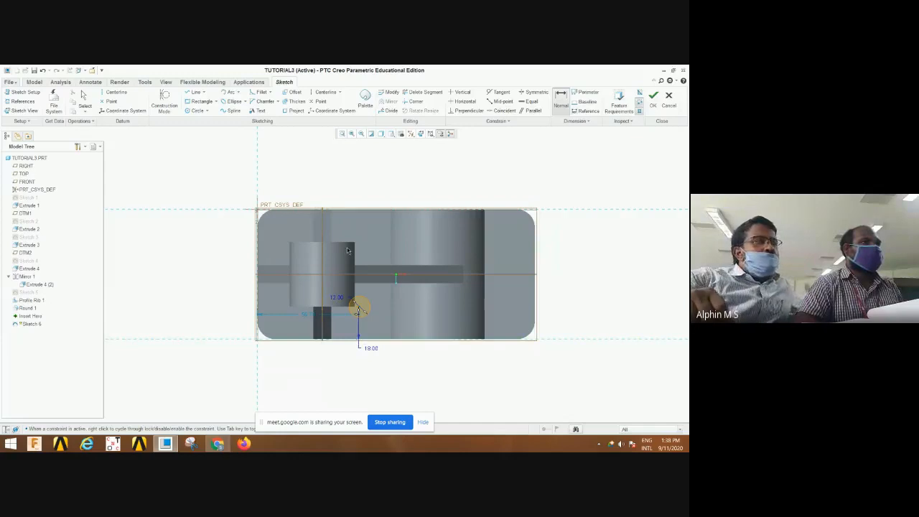
left_click(562, 107)
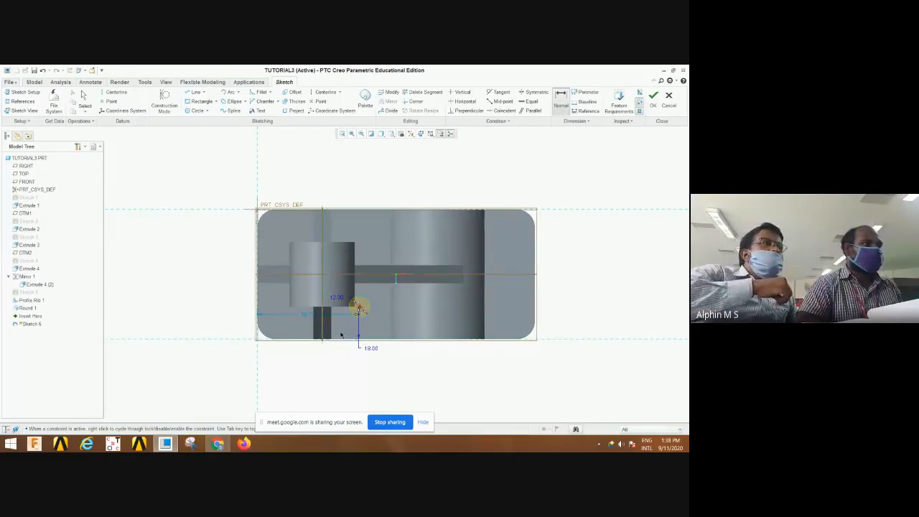
middle_click(359, 310)
type("18")
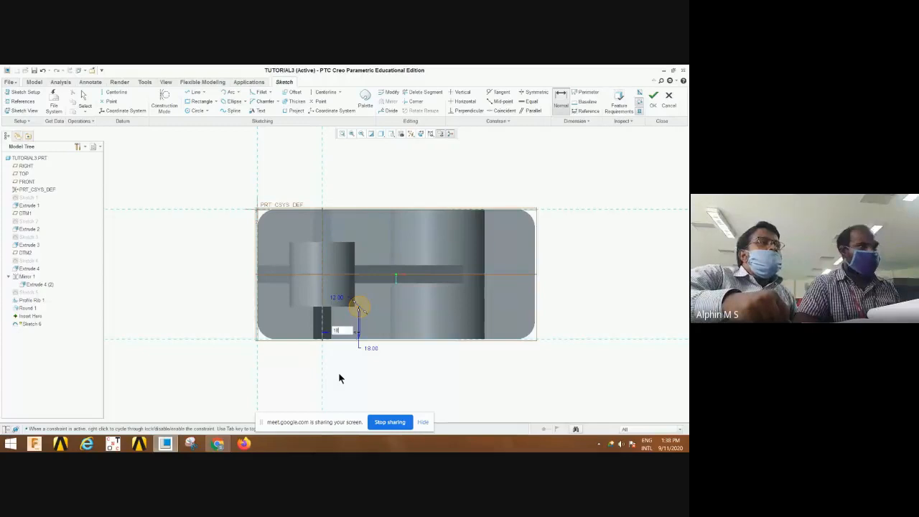
key("Return")
left_click(650, 96)
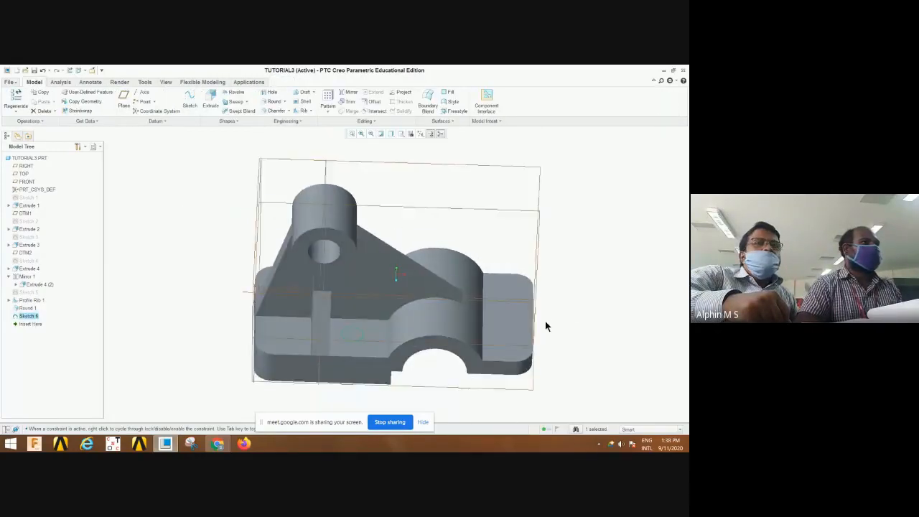
Extrude the circle downward into the base as a material-removing cut 49.31 mm deep
left_click(210, 100)
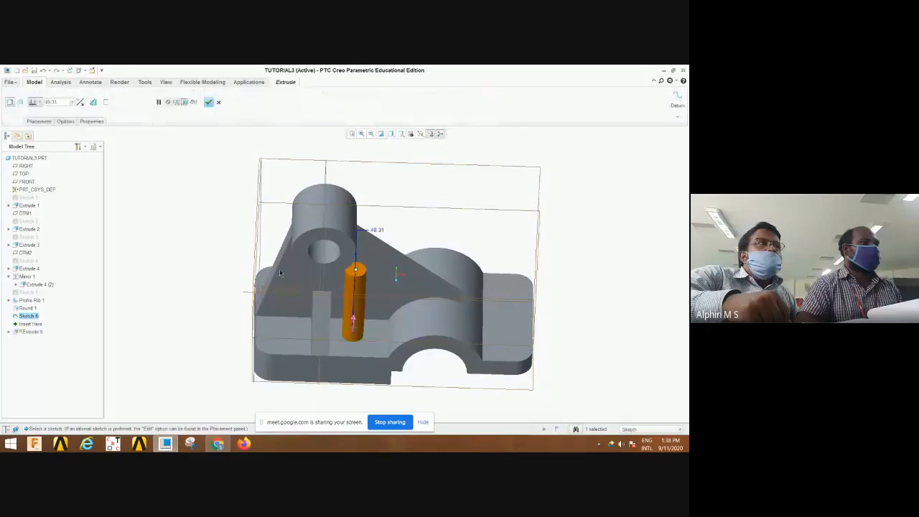
left_click(352, 320)
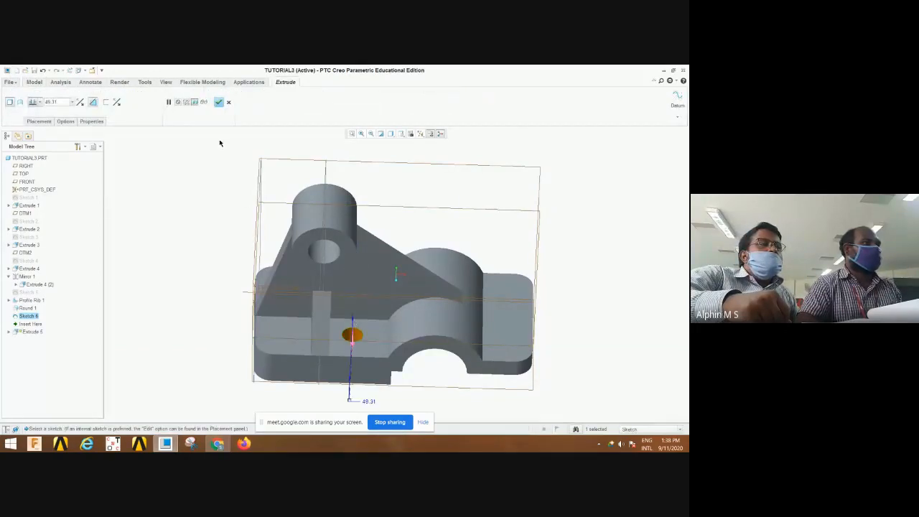
Answer the pending dialog in Google Meet, return to Creo and complete the hole cut in the base
left_click(218, 444)
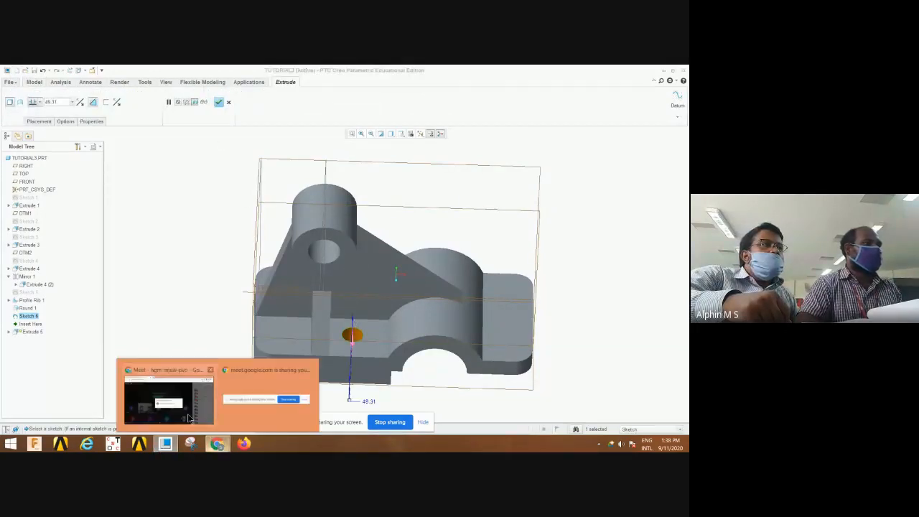
left_click(189, 417)
left_click(434, 301)
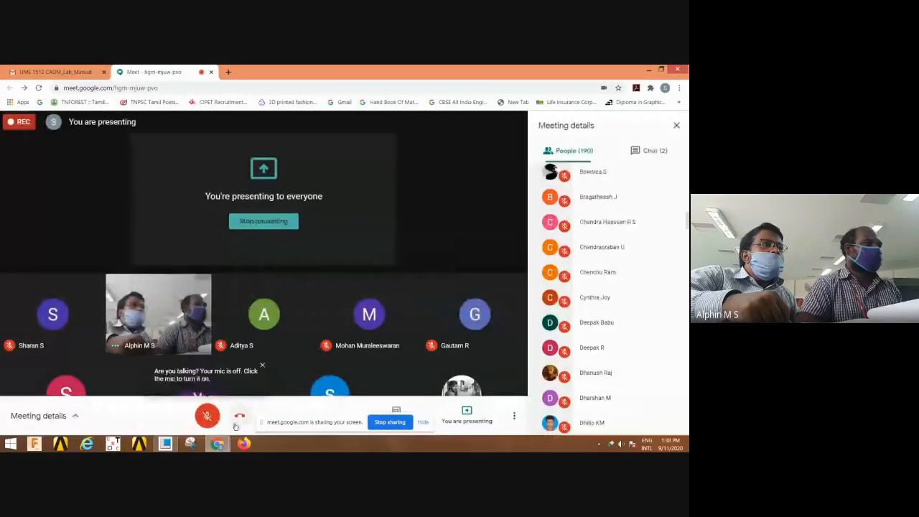
left_click(165, 444)
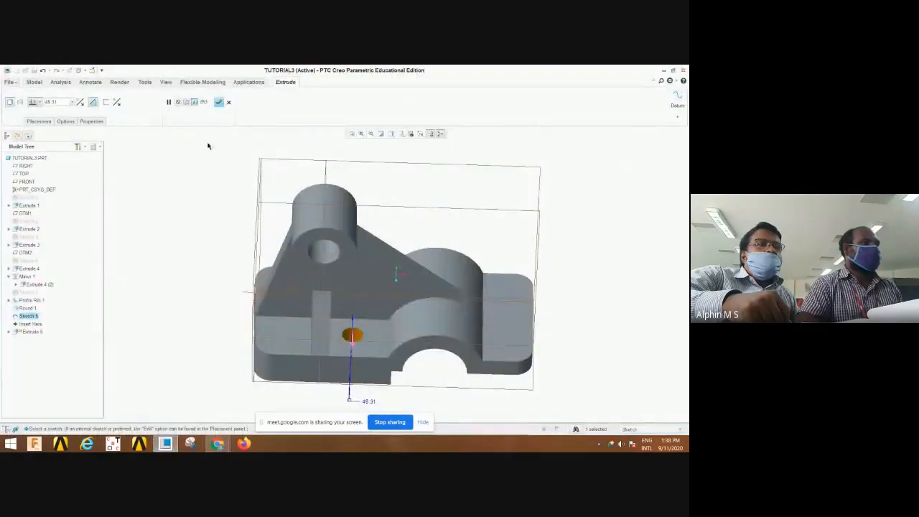
left_click(218, 102)
middle_click_drag(580, 333, 542, 367)
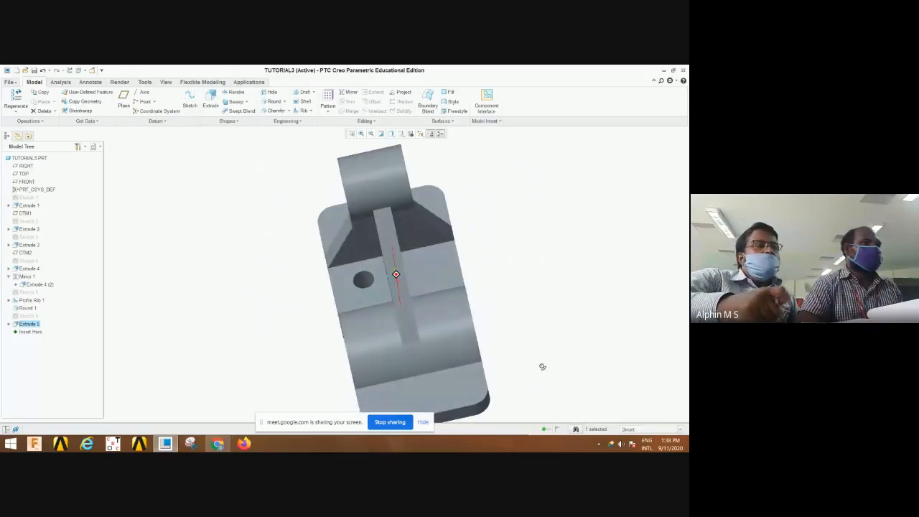
Mirror the 12 mm hole cut about datum plane DTM1 to the other side of the profile rib
left_click(343, 94)
left_click(382, 213)
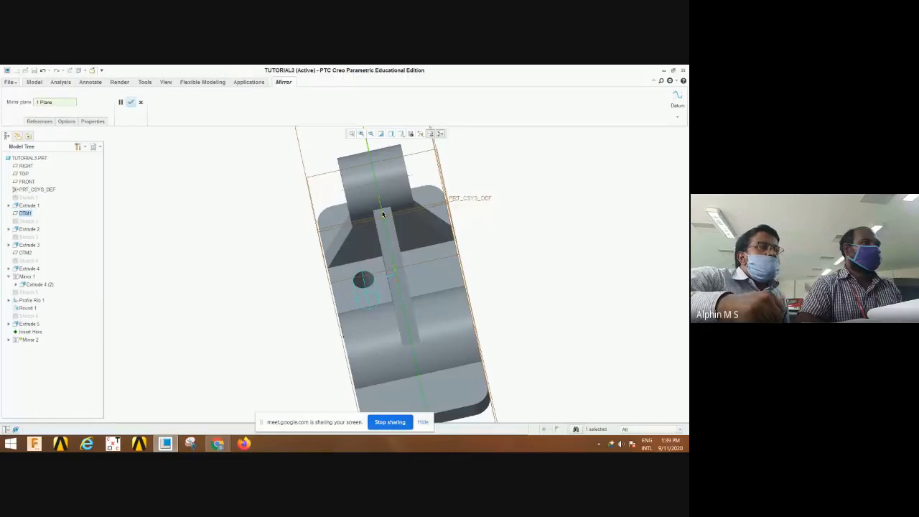
left_click(131, 102)
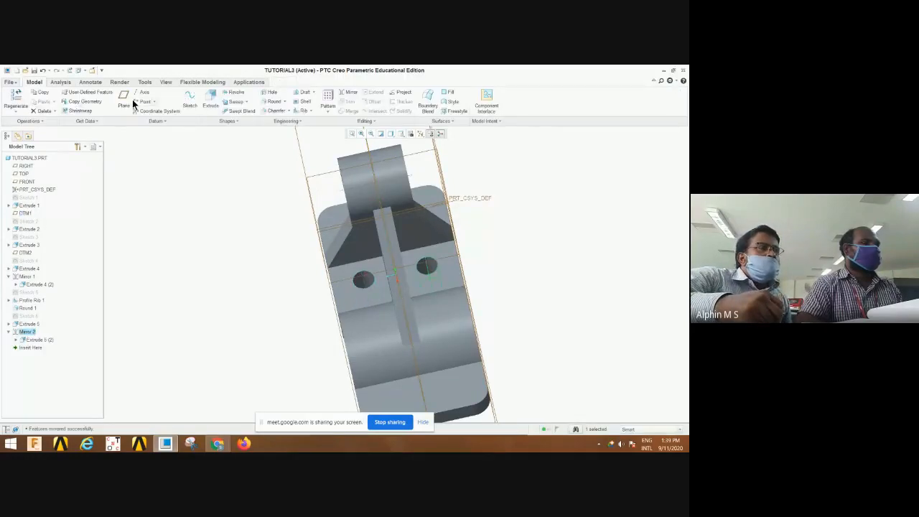
left_click(536, 331)
middle_click_drag(535, 331, 569, 331)
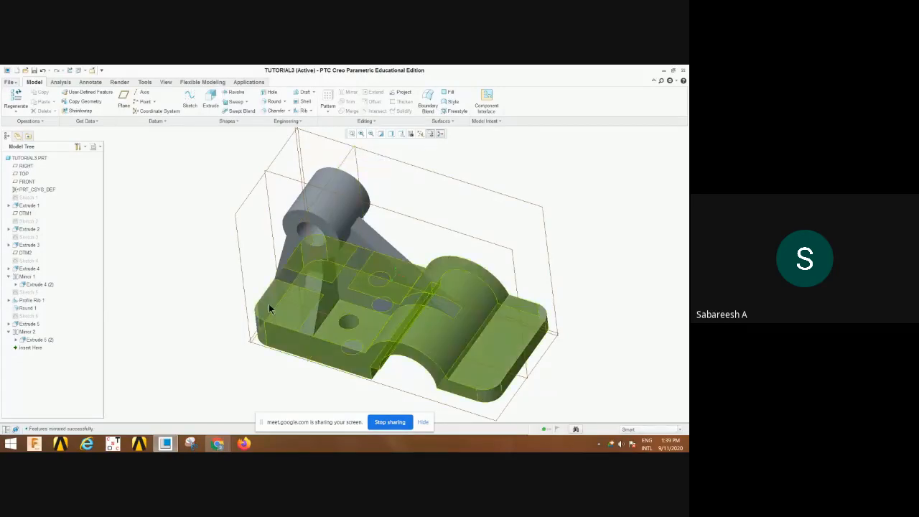
Switch to the Google Meet window, unmute the microphone and return to Creo
mouse_move(217, 443)
left_click(183, 414)
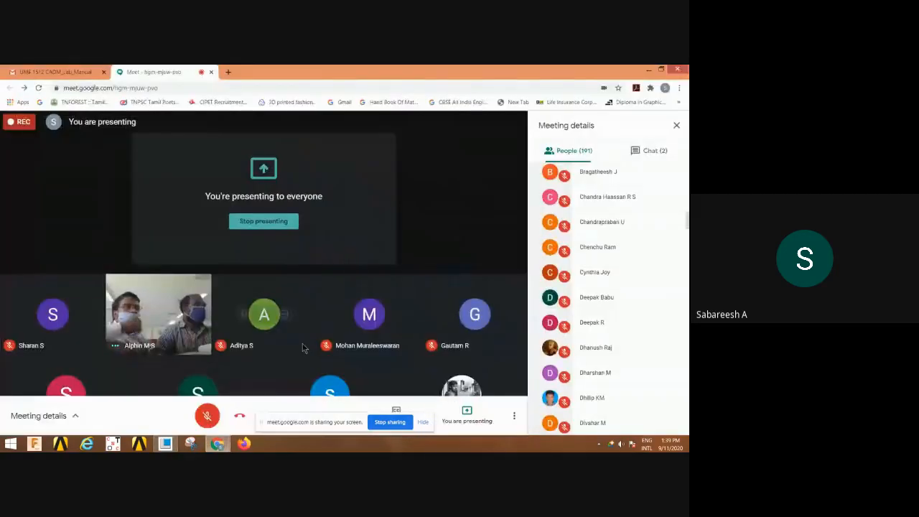
left_click(207, 416)
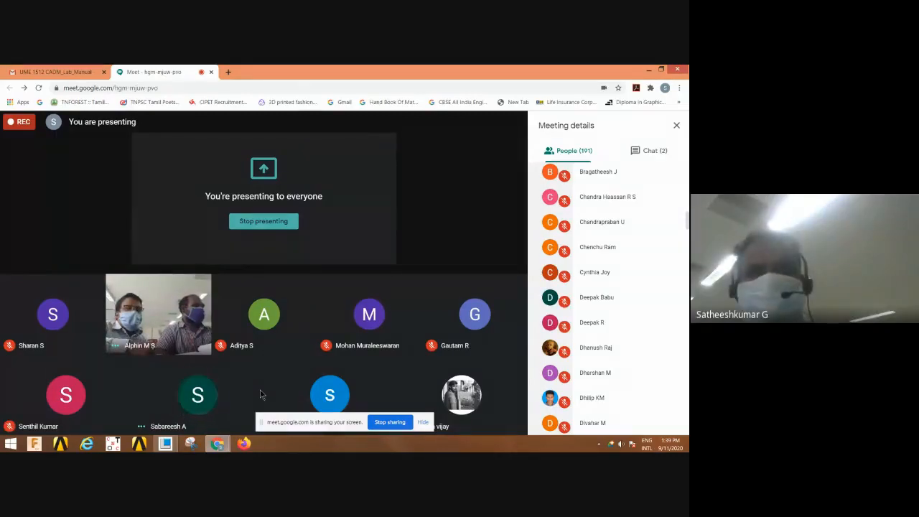
left_click(169, 443)
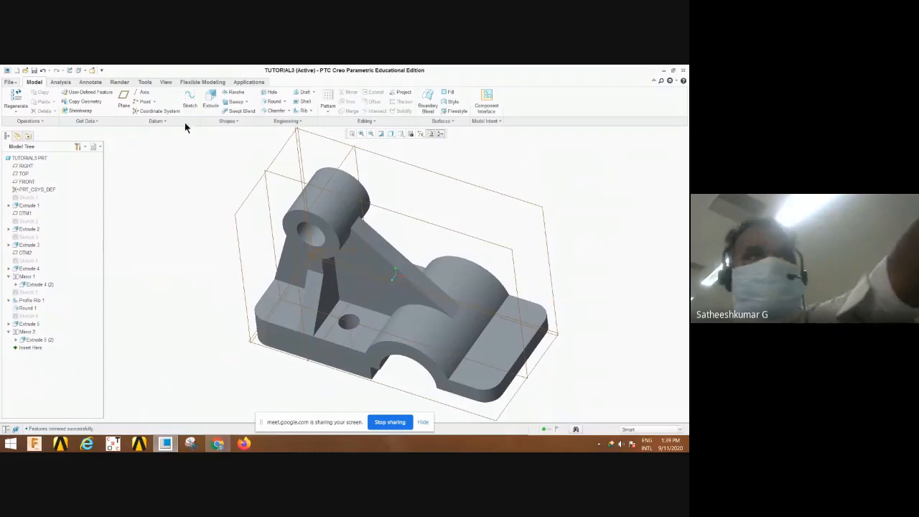
Open a new sketch on one of the part's datum planes and try to finish it without geometry
left_click(275, 178)
left_click(189, 100)
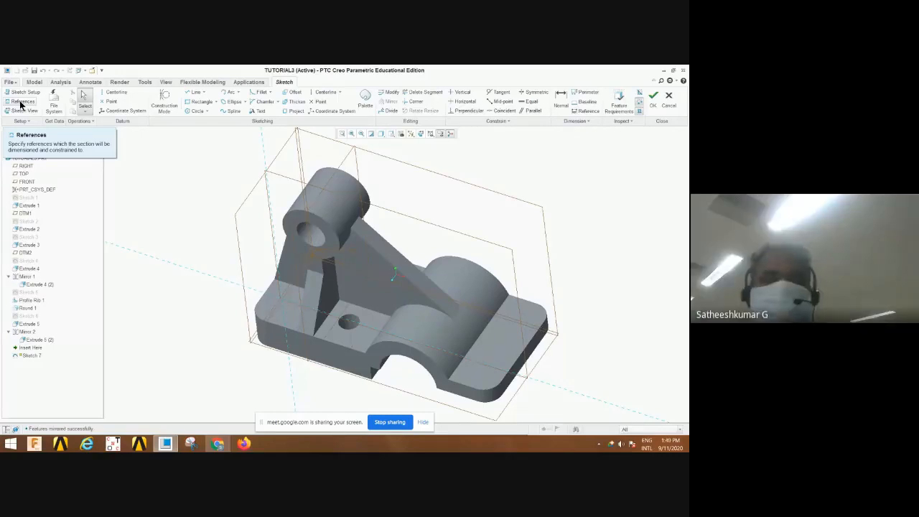
left_click(655, 104)
left_click(378, 268)
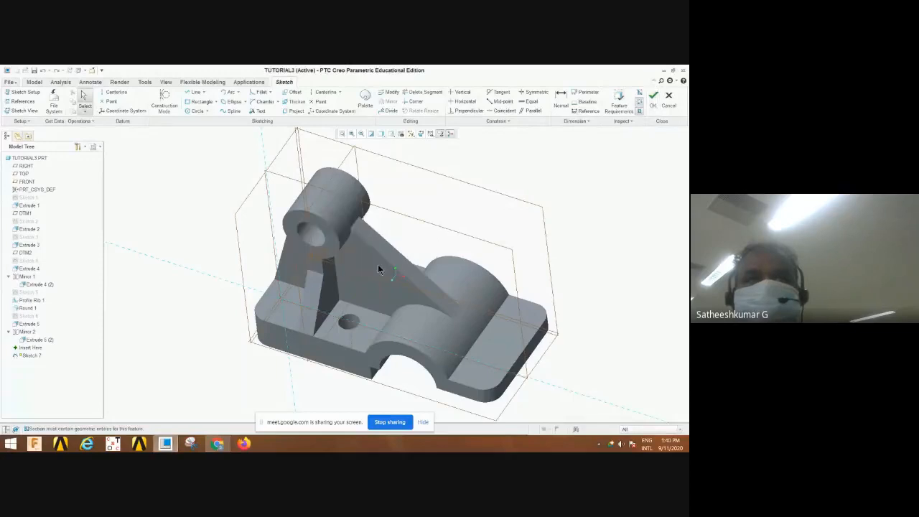
Discard the empty sketch on the datum plane and examine the upper cylindrical boss up close
left_click(668, 99)
left_click(370, 265)
scroll(374, 237, "up", 3)
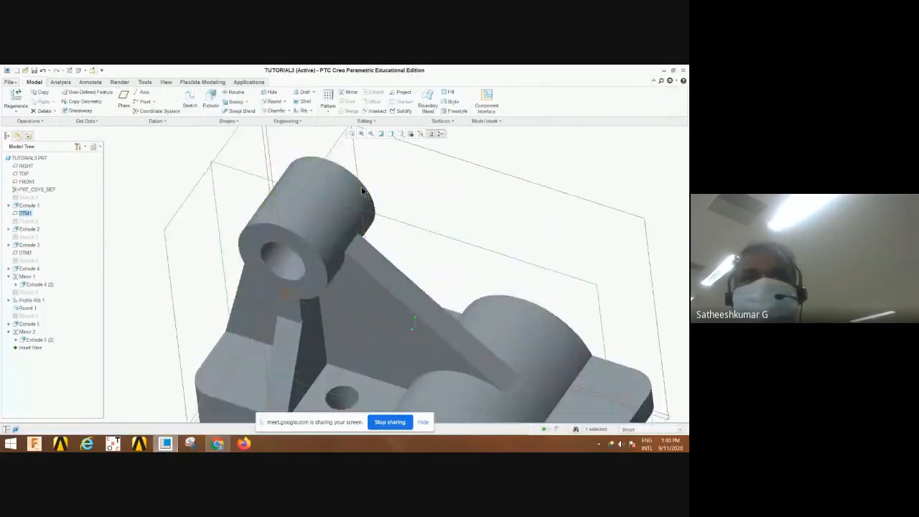
scroll(362, 191, "down", 4)
scroll(331, 184, "up", 4)
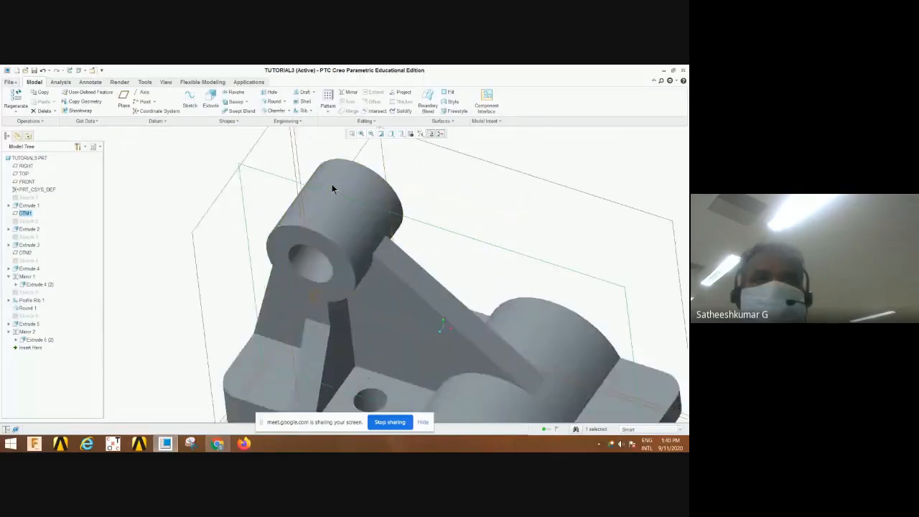
scroll(332, 184, "up", 2)
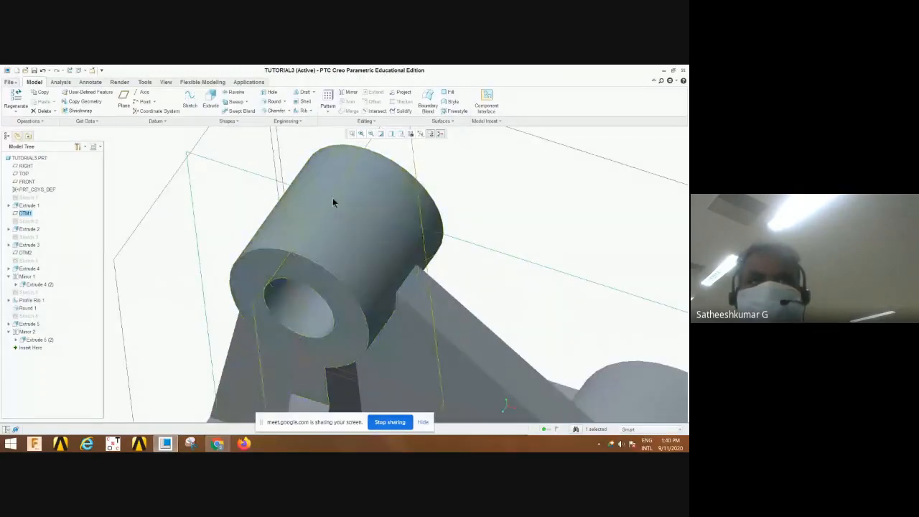
scroll(327, 206, "down", 6)
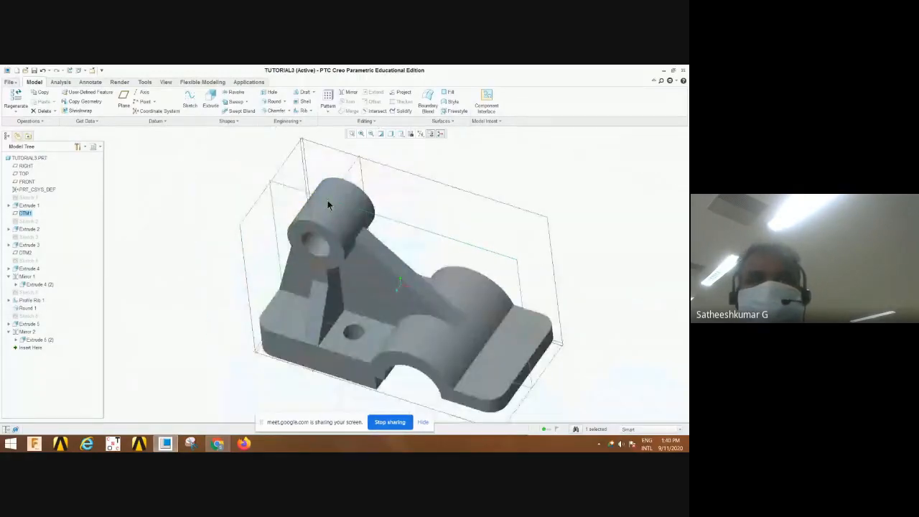
Create a datum plane offset 107 from the TOP plane, above the upper boss
left_click(399, 400)
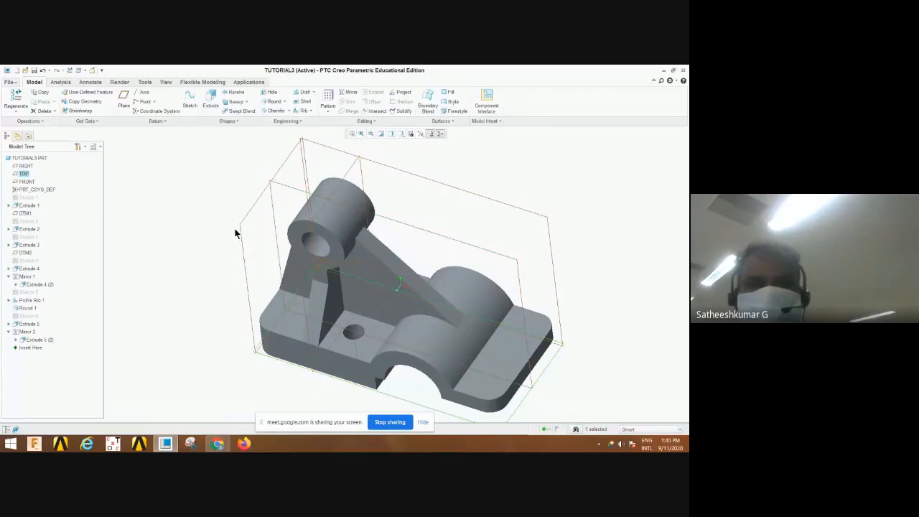
left_click(129, 104)
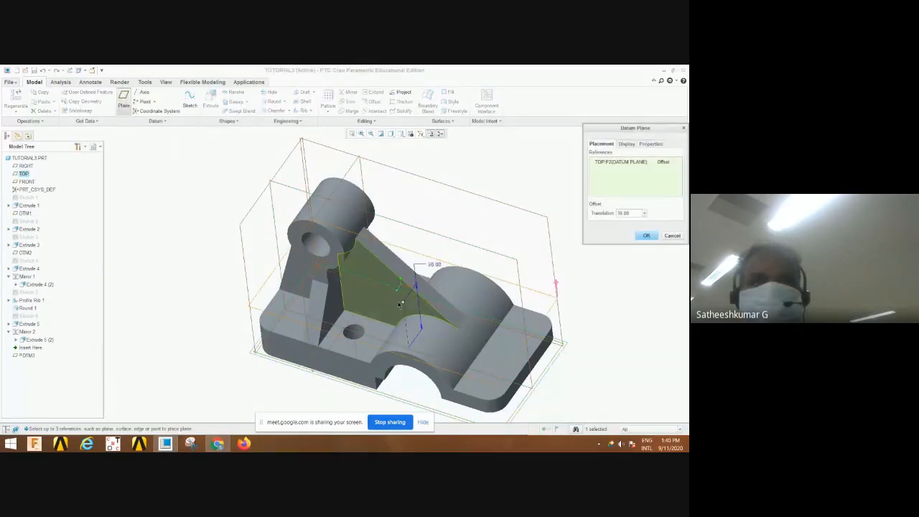
left_click_drag(403, 303, 405, 185)
middle_click_drag(393, 292, 407, 258)
scroll(409, 251, "up", 2)
left_click_drag(406, 191, 397, 215)
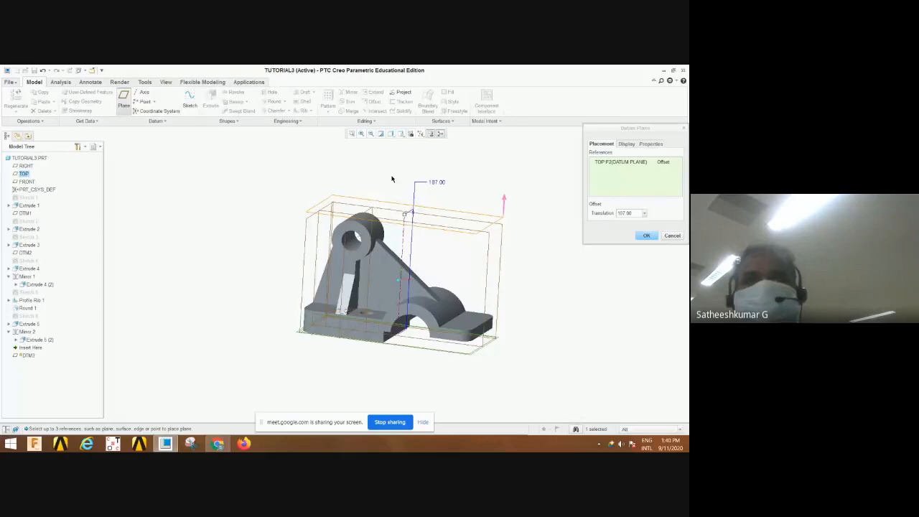
middle_click_drag(391, 179, 418, 208)
left_click(647, 236)
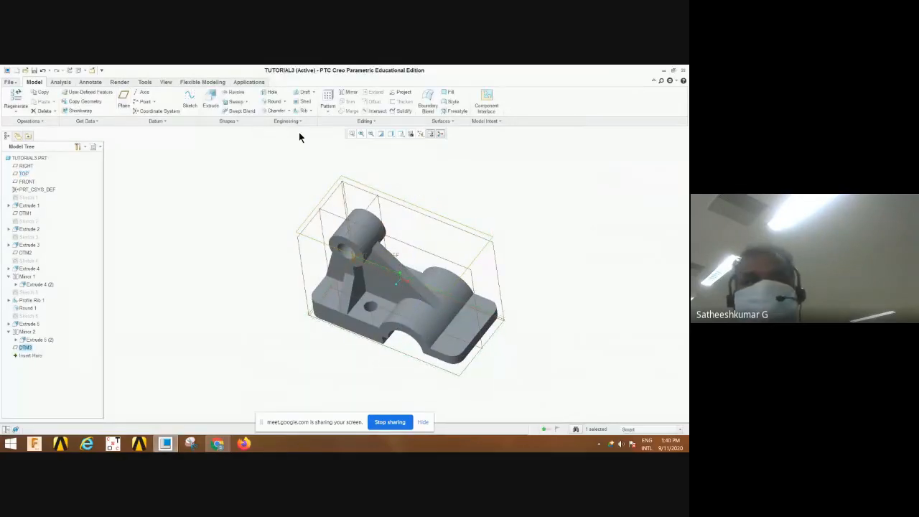
Start a sketch on the new offset plane in 2D orientation, adding the two datum planes crossing at the boss centre as references
left_click(189, 101)
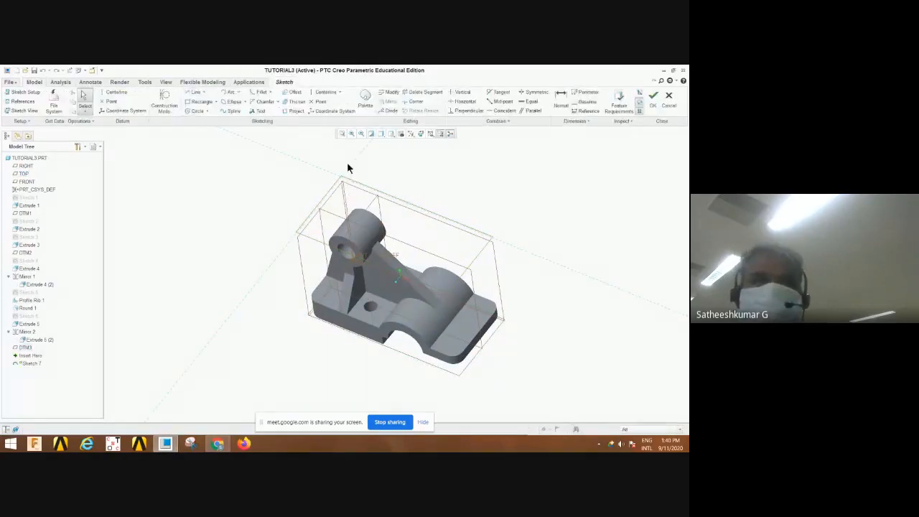
left_click(448, 135)
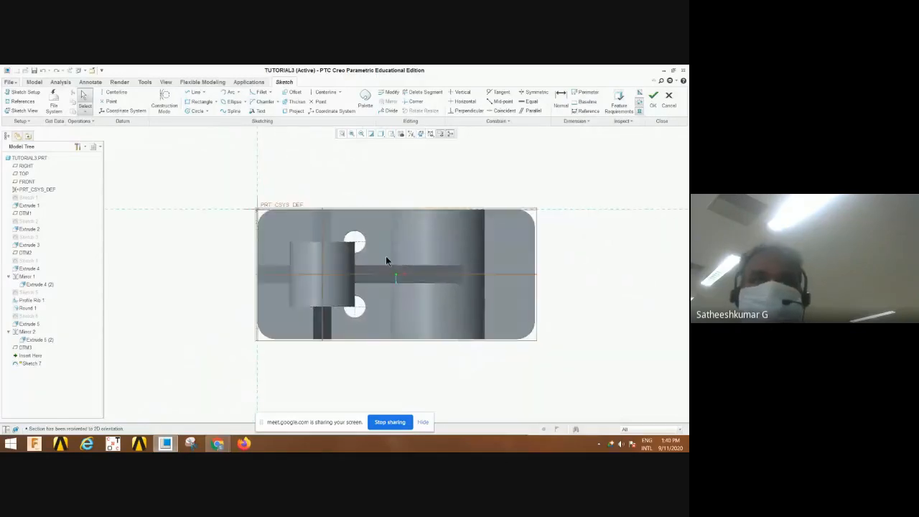
key("c")
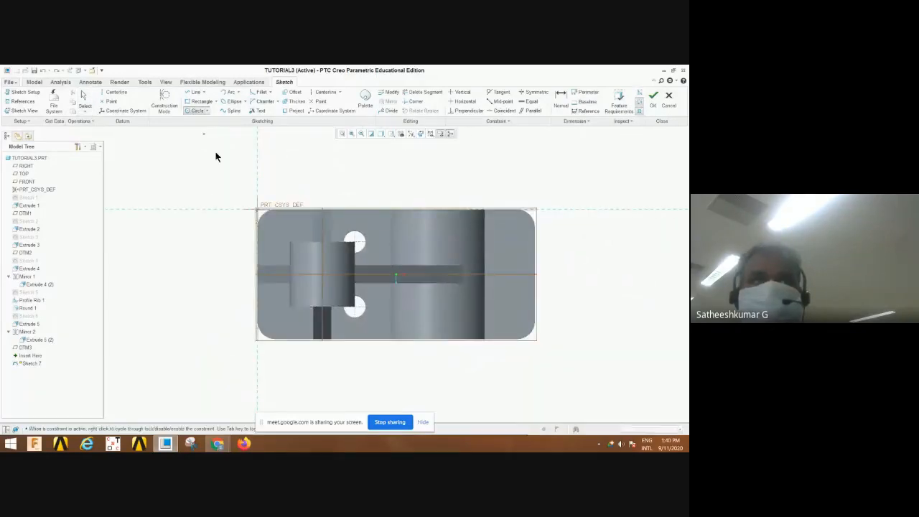
left_click(35, 103)
left_click(325, 277)
left_click(333, 276)
Sketch a circle of diameter 5 centred on the boss's crossing references and finish the sketch
left_click(197, 110)
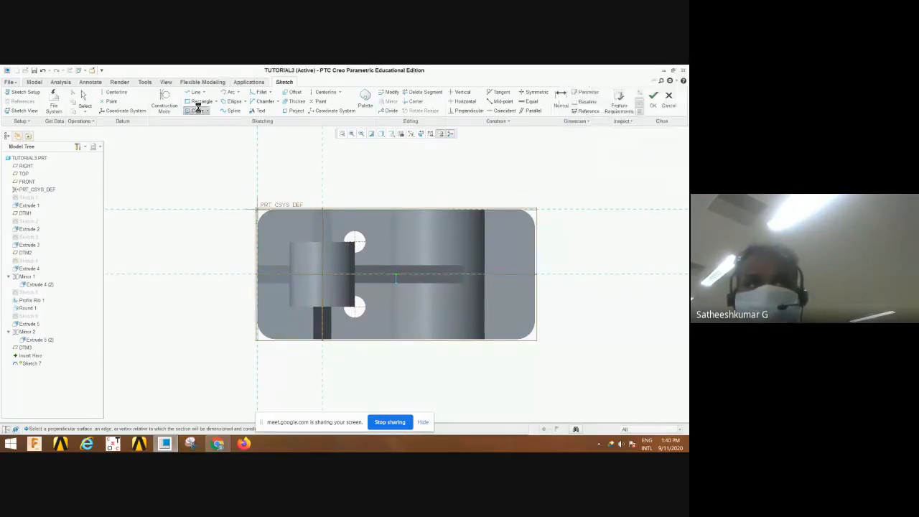
left_click(328, 267)
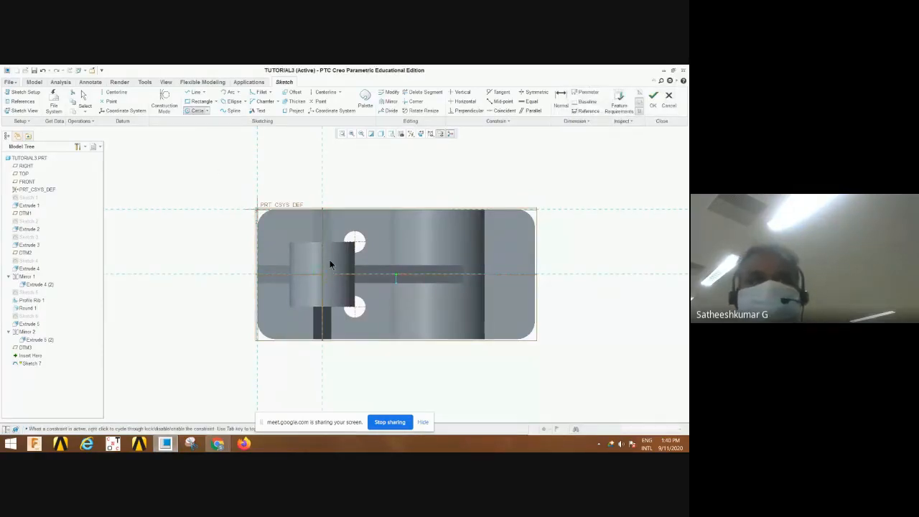
middle_click(329, 259)
double_click(301, 267)
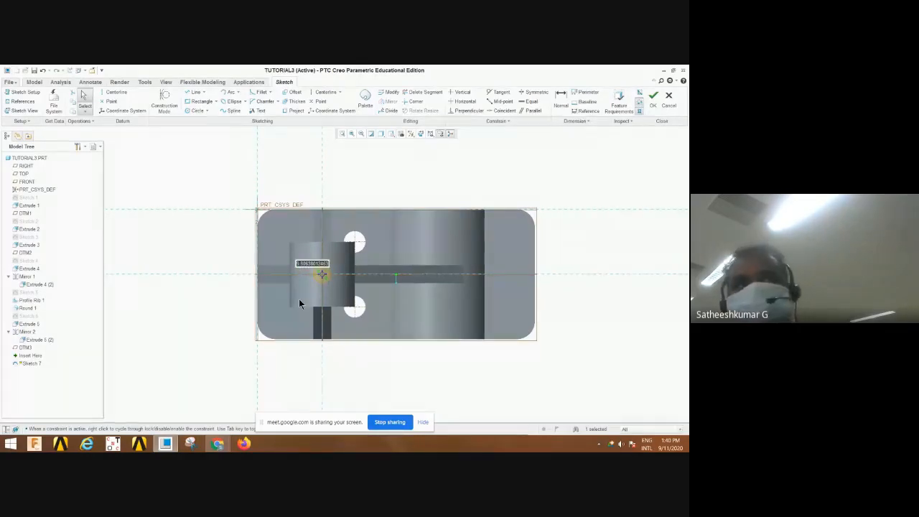
type("5")
key("Return")
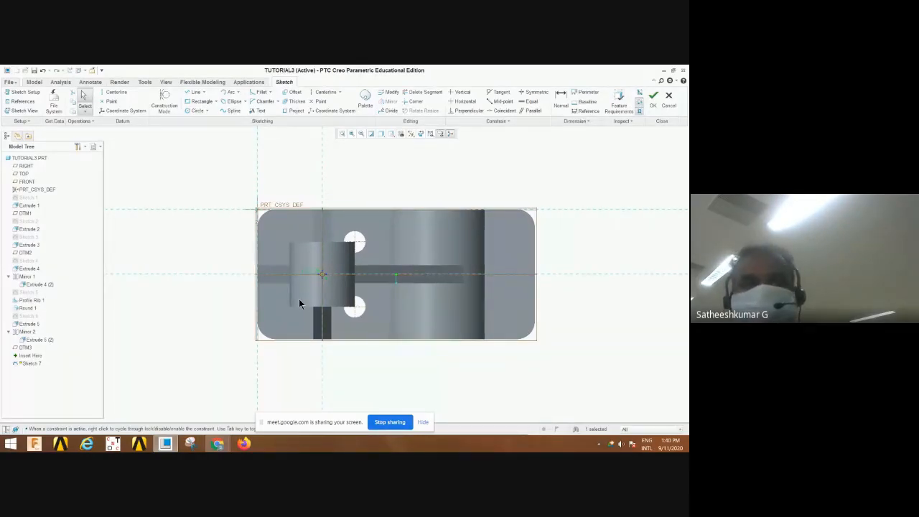
left_click(653, 104)
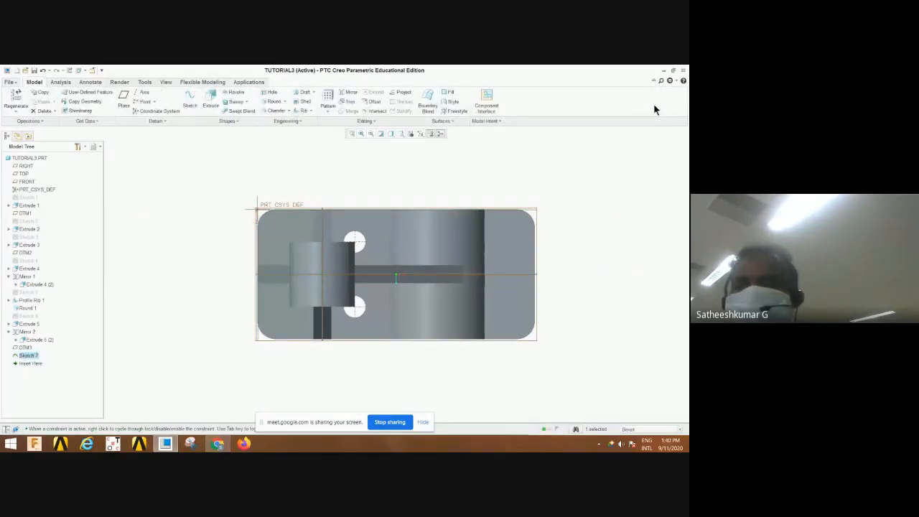
Extrude the small circle 29.50 downward through the top wall of the boss as a material-removing cut
left_click(210, 101)
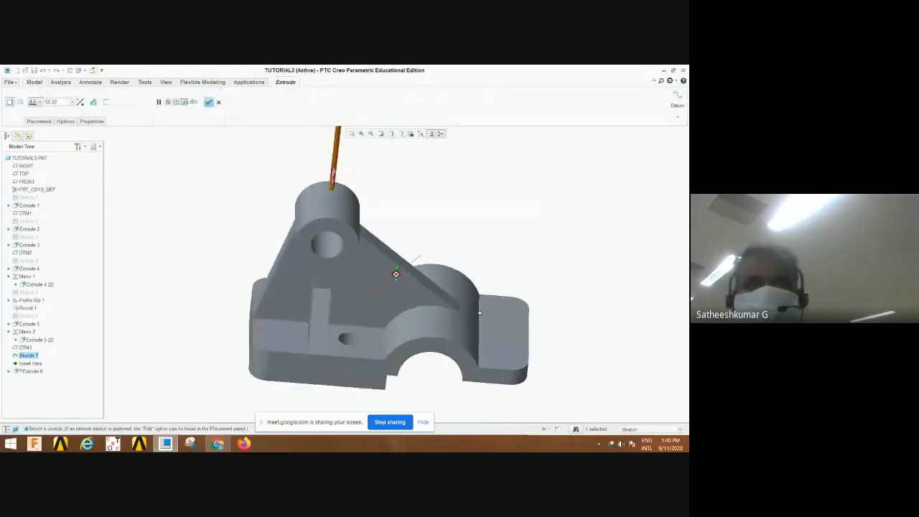
scroll(479, 313, "up", 3)
scroll(455, 209, "down", 3)
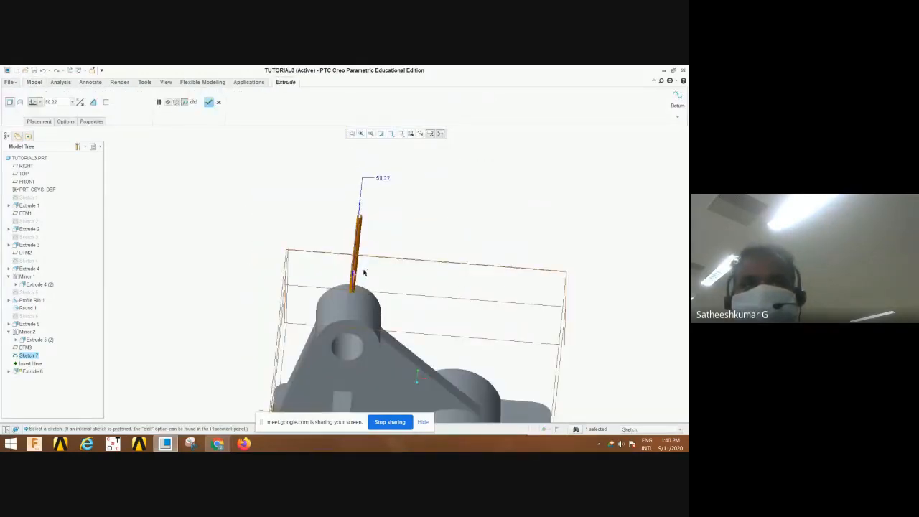
left_click_drag(360, 223, 347, 343)
middle_click_drag(347, 343, 364, 317)
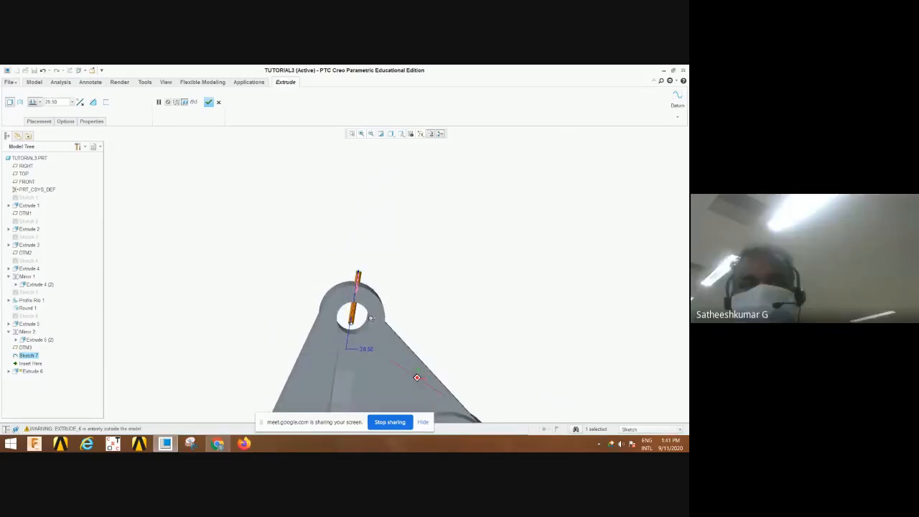
left_click(93, 102)
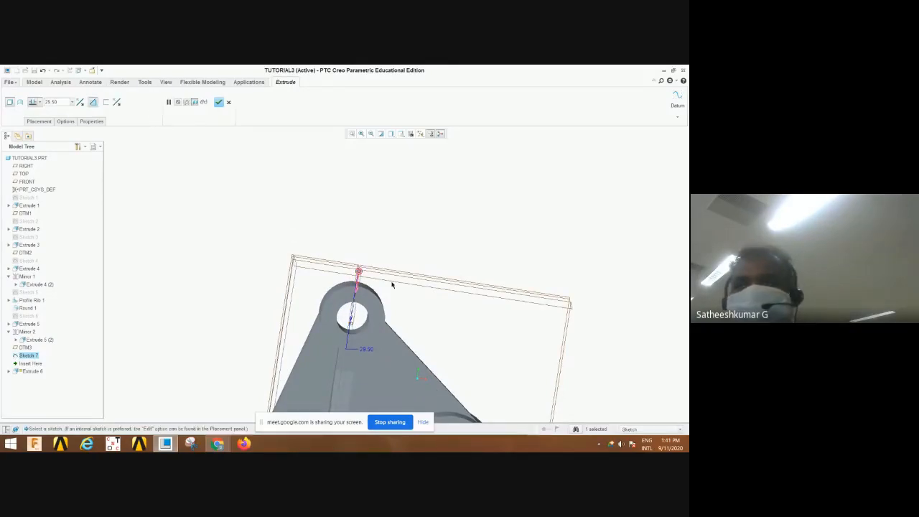
middle_click_drag(442, 318, 419, 320)
left_click(218, 102)
Hide the display of all datum axes, points, coordinate systems and planes on the bracket
scroll(338, 289, "up", 5)
scroll(419, 321, "down", 3)
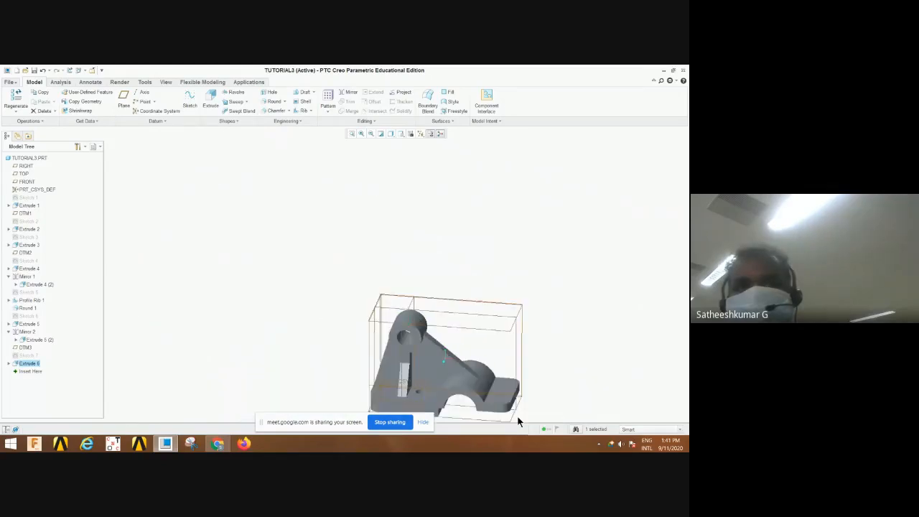
scroll(510, 416, "up", 3)
mouse_move(509, 417)
middle_mouse_down()
mouse_move(507, 352)
mouse_move(489, 369)
middle_mouse_up()
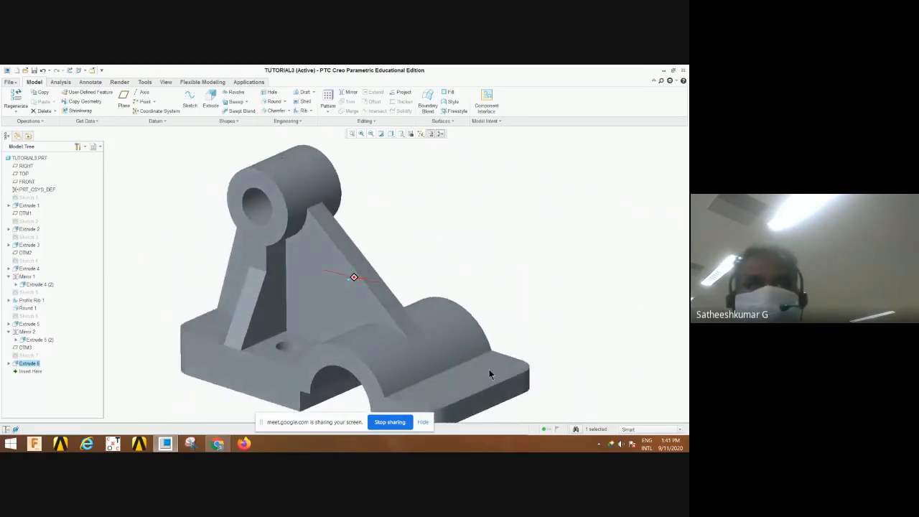
left_click(419, 135)
left_click(424, 152)
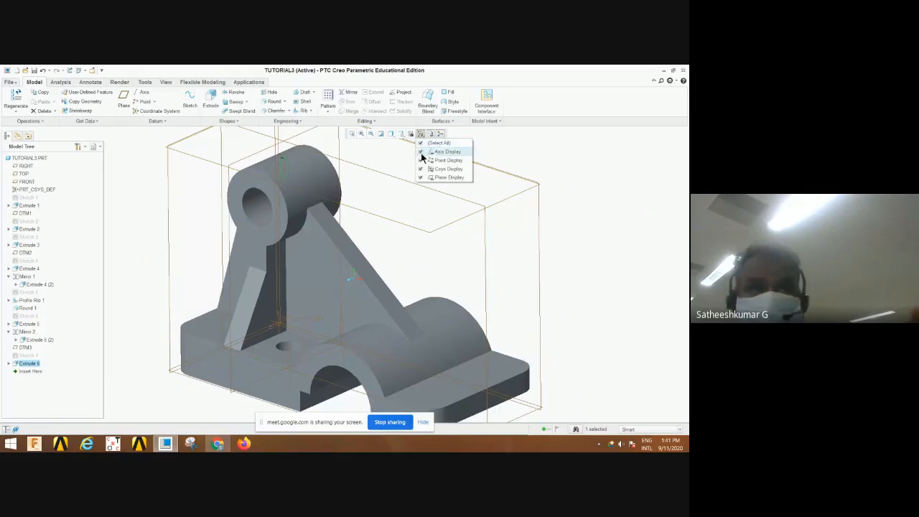
left_click(422, 160)
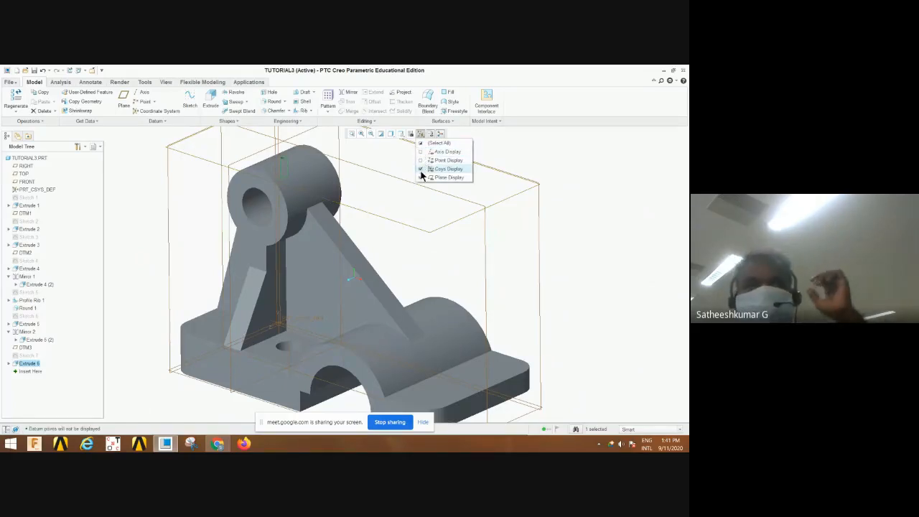
left_click(421, 169)
left_click(422, 177)
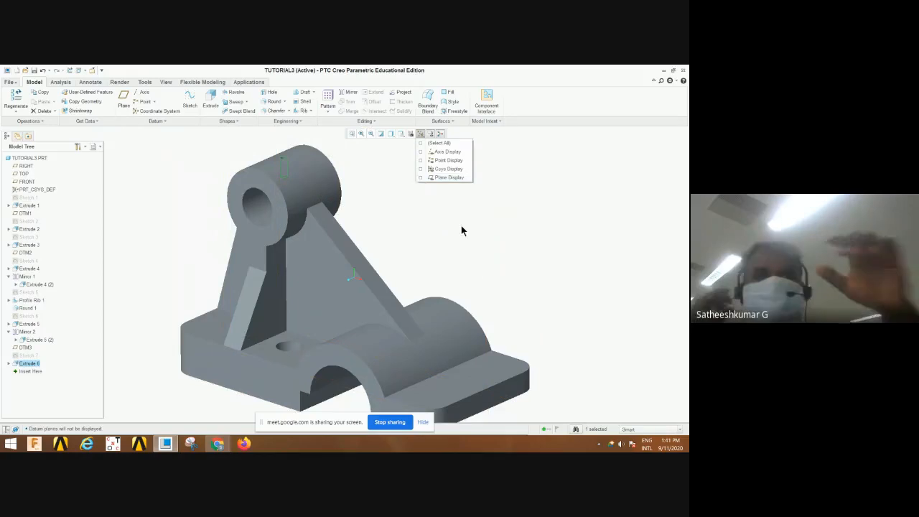
Switch to the Google Meet call, mute the microphone, and return to Creo Parametric
left_click(217, 443)
left_click(210, 420)
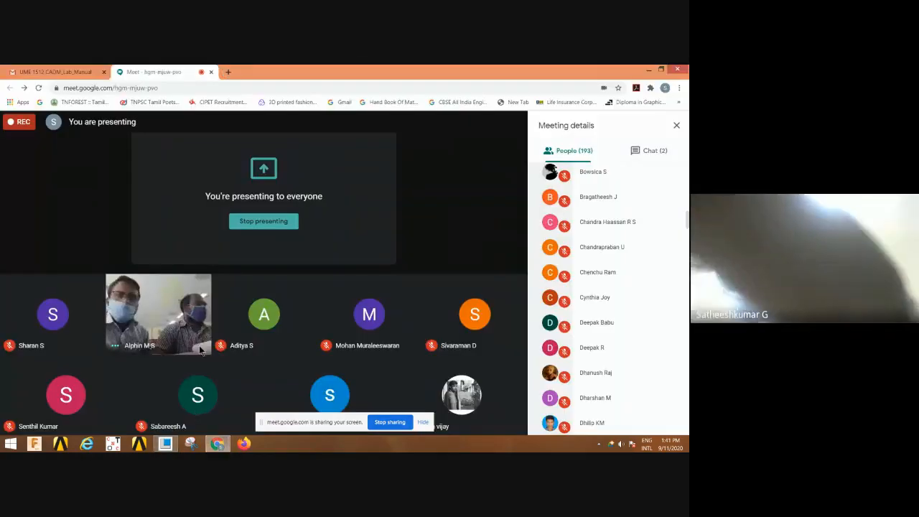
left_click(204, 413)
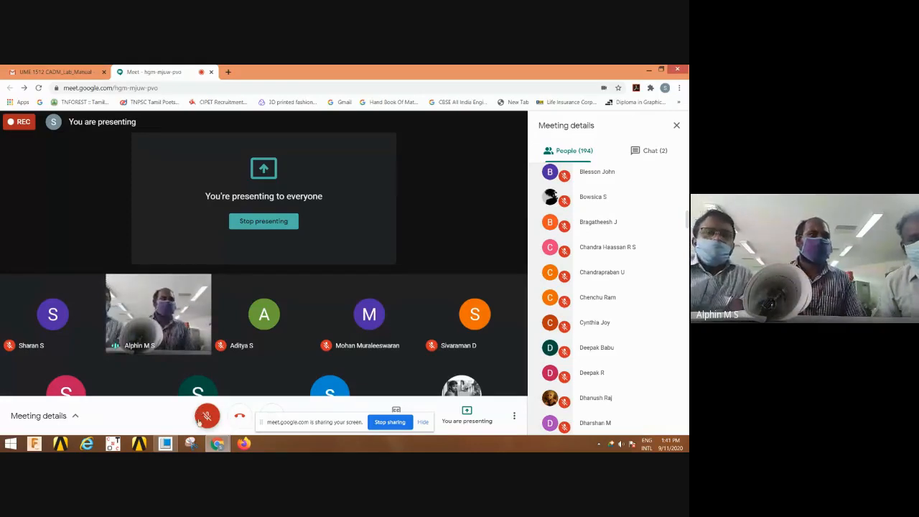
left_click(167, 443)
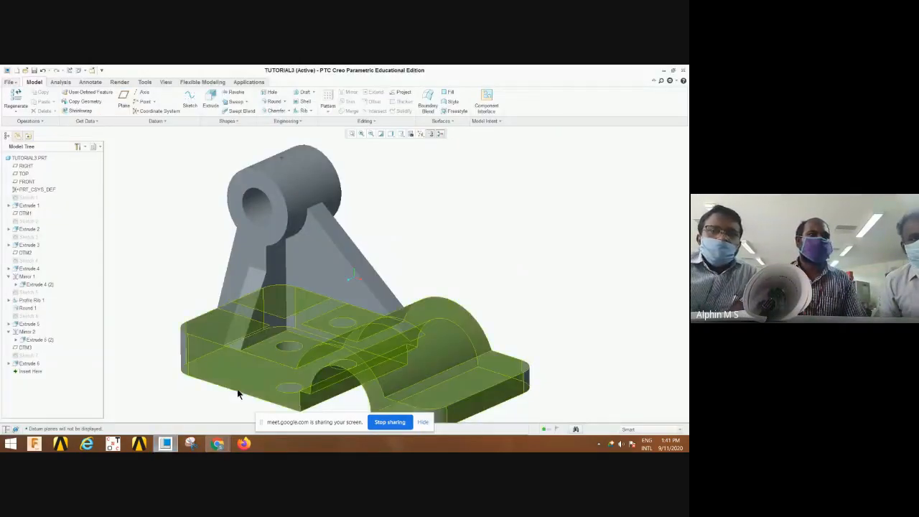
Set the display style to Shading With Reflections and examine the finished bracket from the opposite side
left_click(392, 133)
left_click(423, 143)
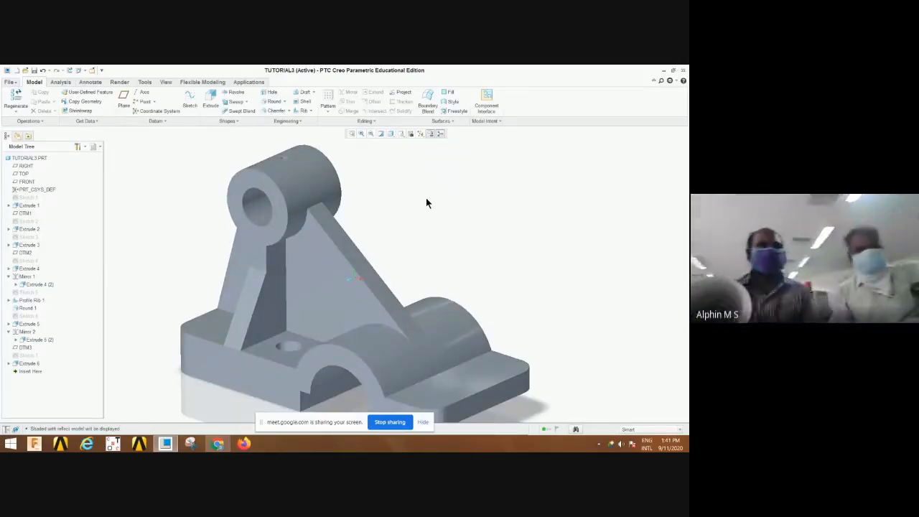
scroll(431, 212, "up", 2)
scroll(436, 226, "down", 3)
middle_click_drag(437, 228, 384, 279)
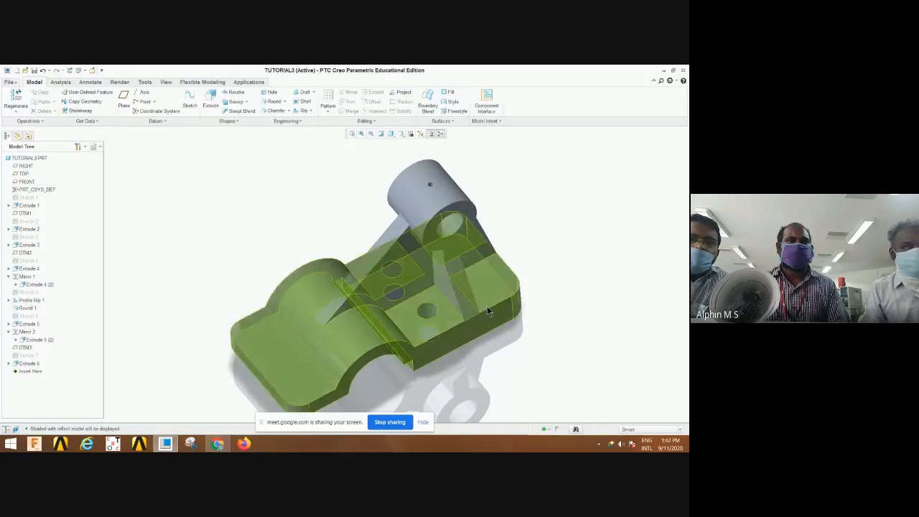
left_click(402, 312)
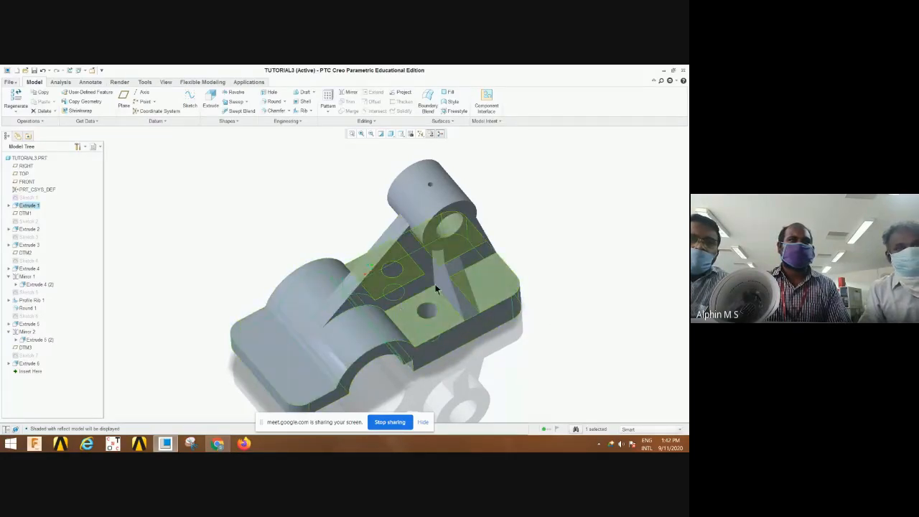
left_click(541, 239)
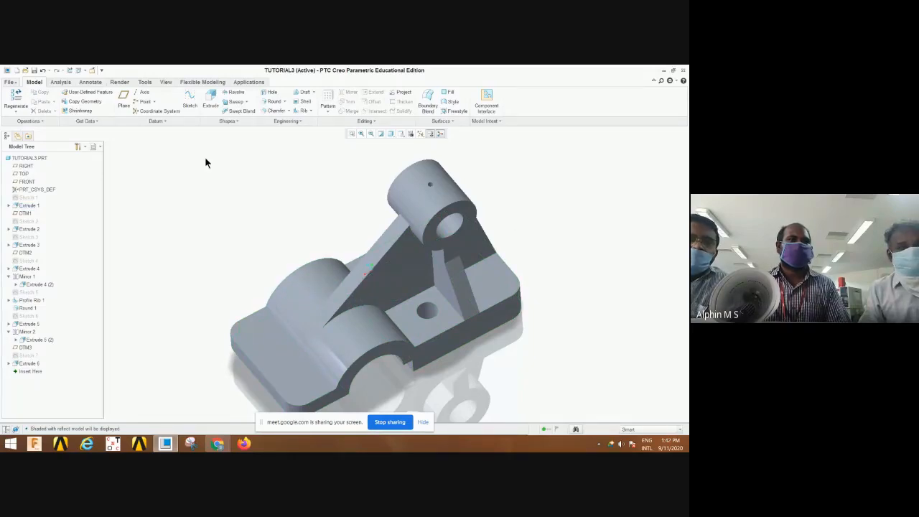
Apply the red appearance to the curved outer surface of the half-cylinder on the base
left_click(166, 82)
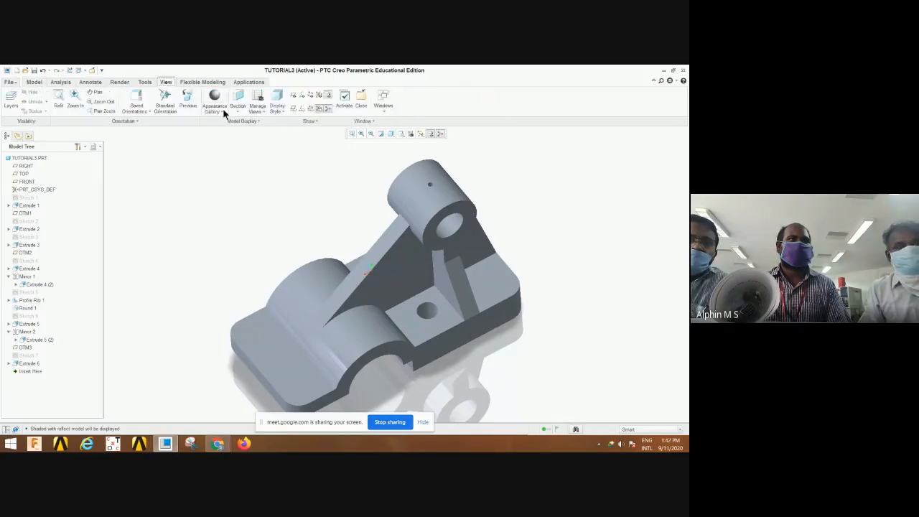
left_click(214, 109)
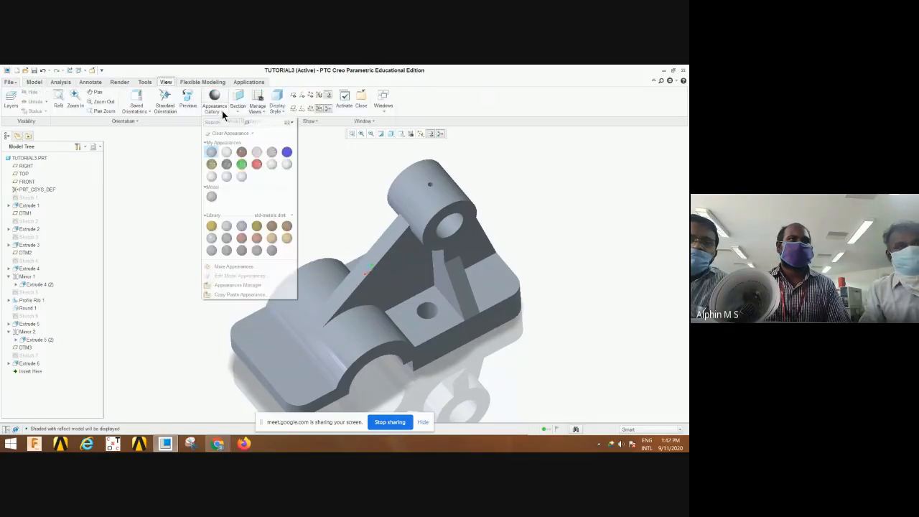
left_click(256, 164)
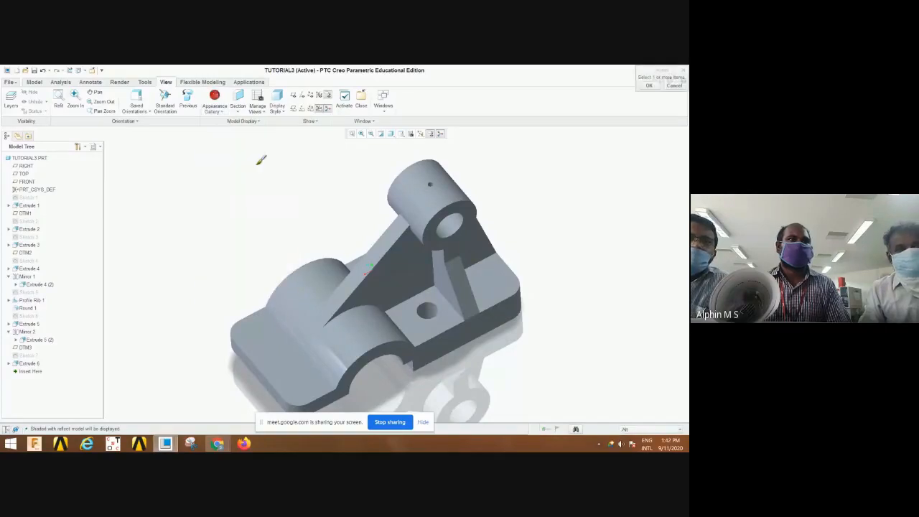
left_click(322, 273)
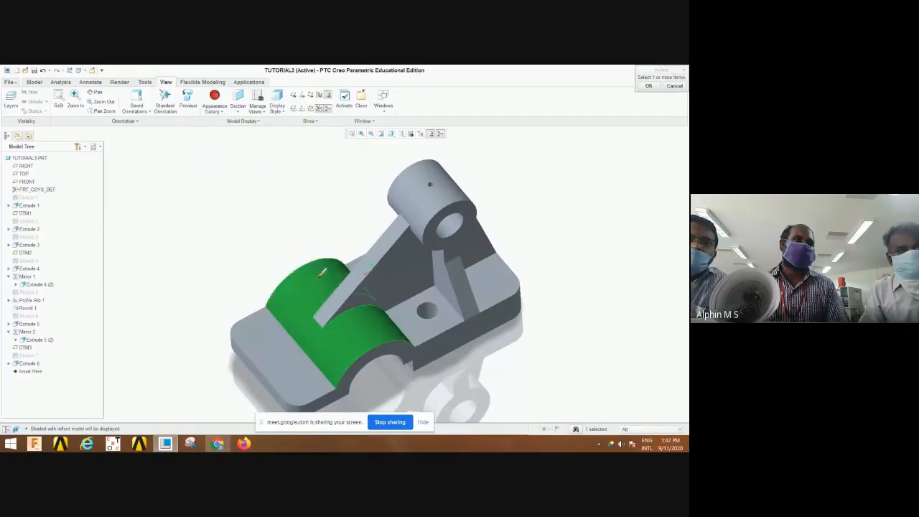
left_click(649, 86)
Apply the current red appearance to the outer cylindrical surface of the raised boss
mouse_move(573, 275)
middle_mouse_down()
mouse_move(566, 256)
mouse_move(512, 273)
mouse_move(472, 300)
mouse_move(498, 334)
mouse_move(509, 312)
mouse_move(467, 303)
mouse_move(446, 332)
middle_mouse_up()
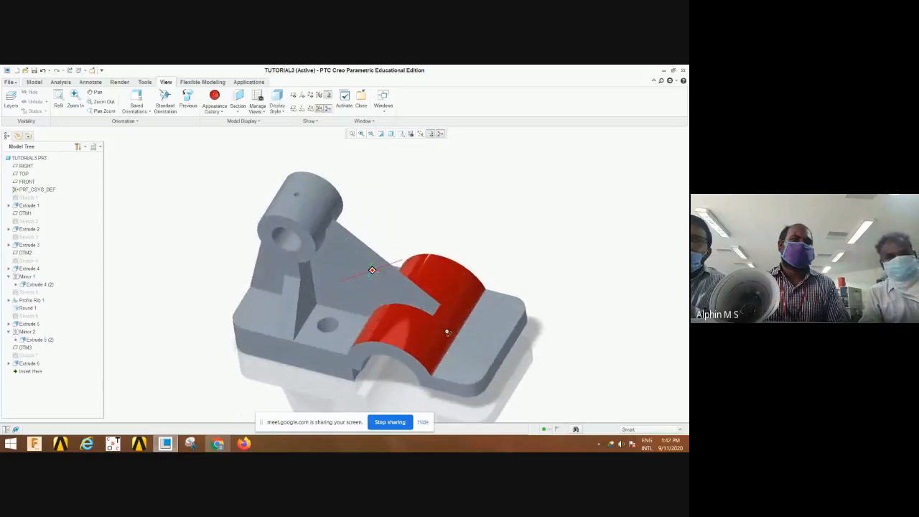
left_click(313, 209)
left_click(313, 212)
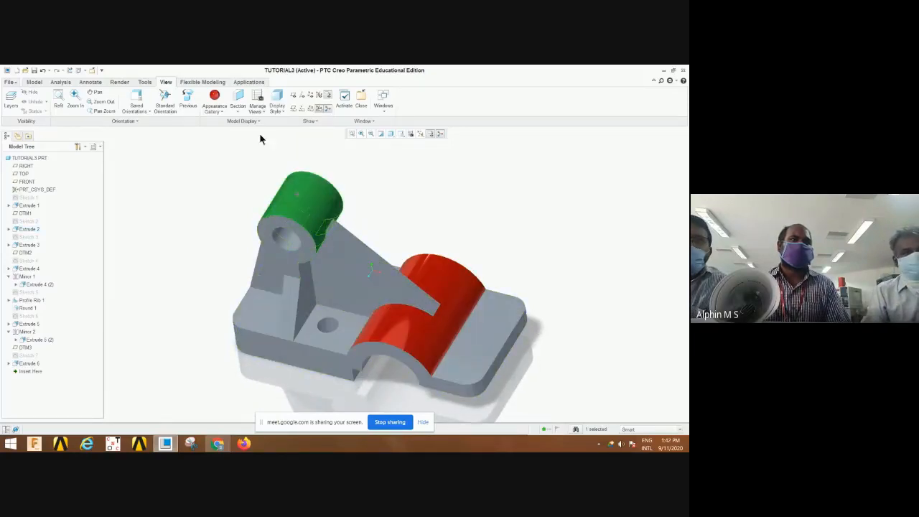
left_click(214, 99)
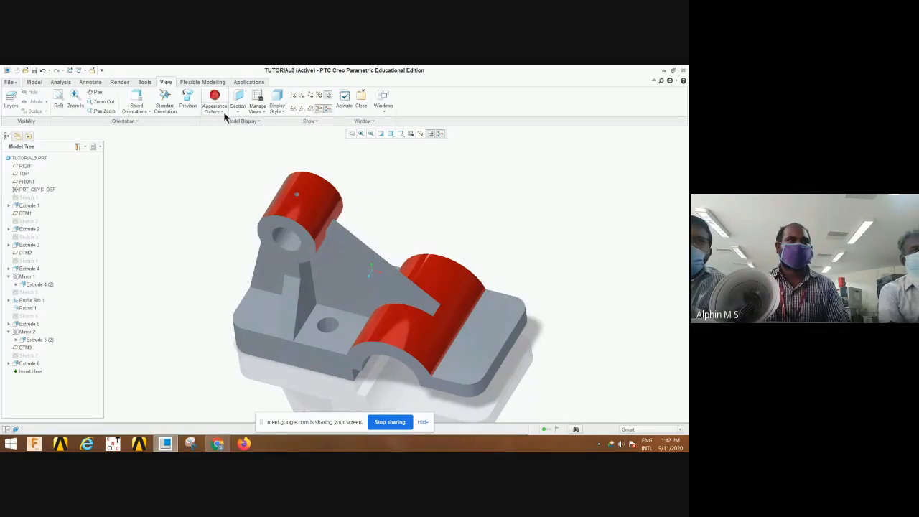
Apply the green appearance to the flat upper face of the base's rounded end beside the half-cylinder
left_click(224, 113)
left_click(239, 166)
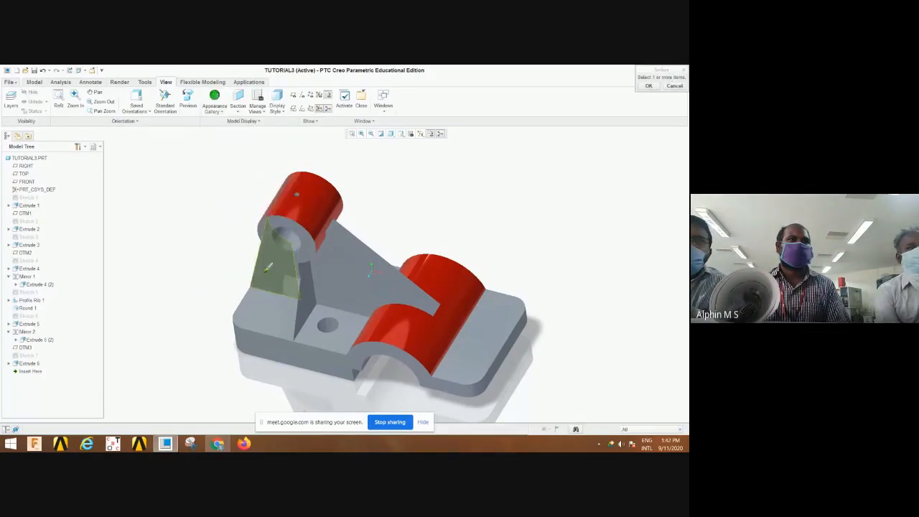
left_click(273, 309)
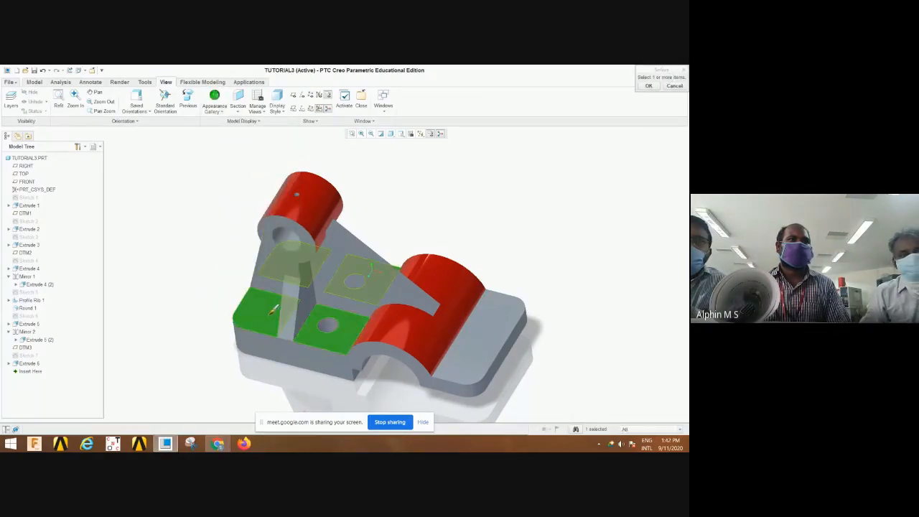
left_click(487, 353)
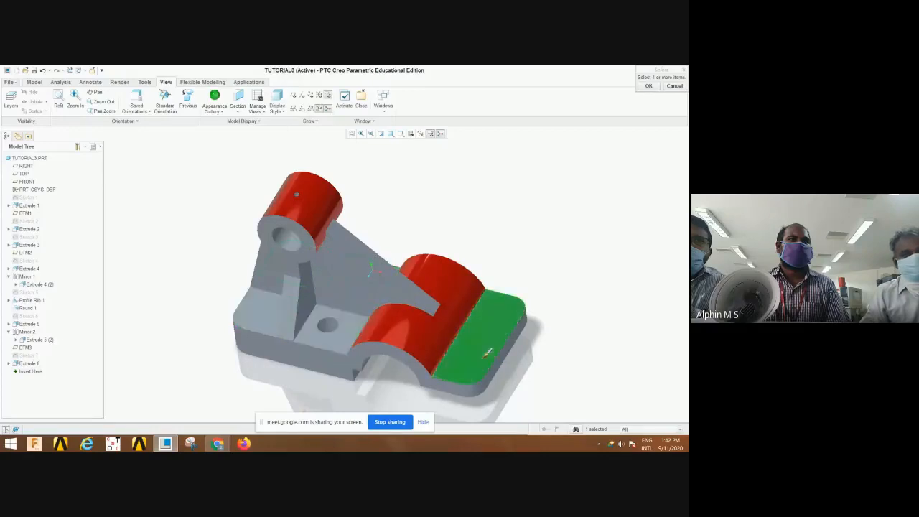
left_click(648, 86)
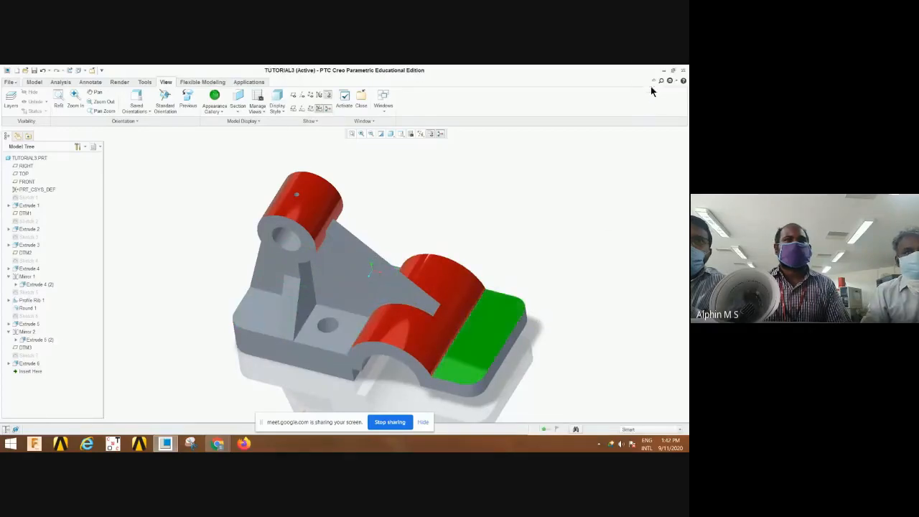
Apply the yellow appearance to the upper face of the base around the mounting holes
middle_click_drag(577, 301, 563, 313)
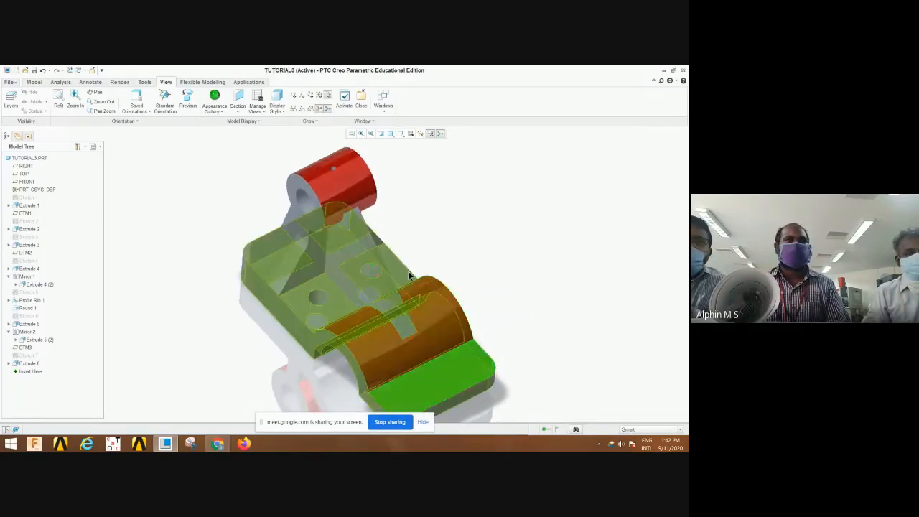
left_click(219, 111)
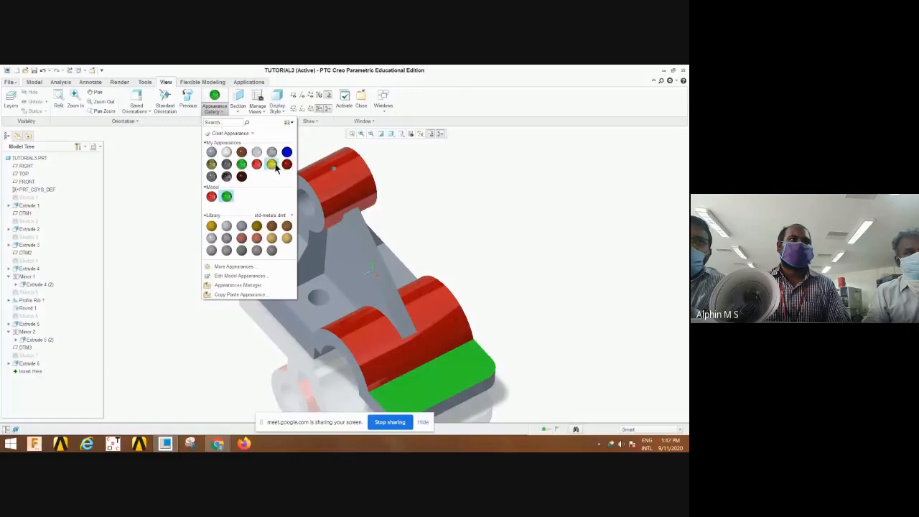
left_click(273, 164)
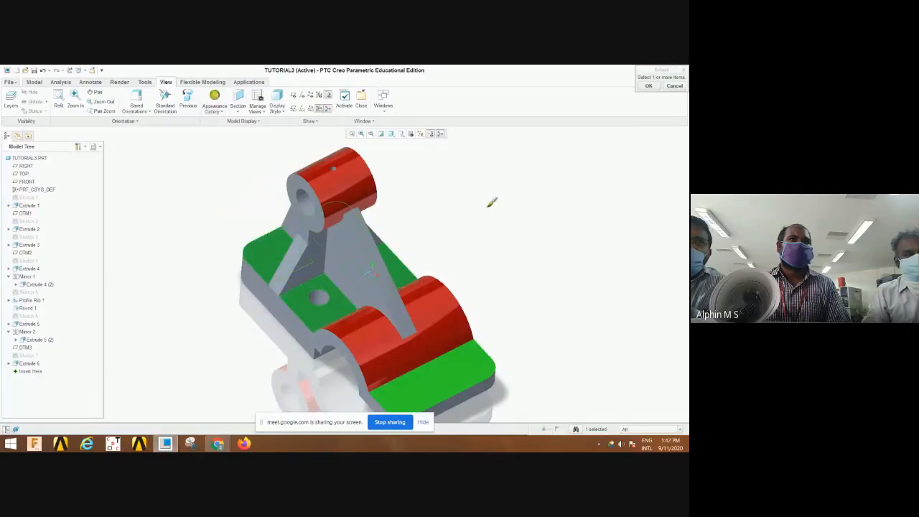
left_click(648, 85)
Turn on Perspective View for rendering and tilt the bracket within the scene
mouse_move(540, 285)
middle_mouse_down()
mouse_move(536, 260)
mouse_move(550, 279)
mouse_move(535, 275)
middle_mouse_up()
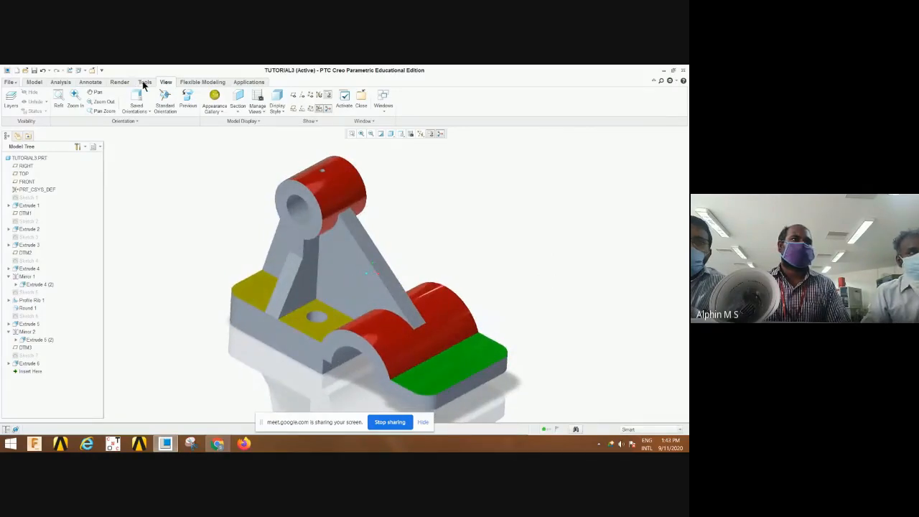
left_click(119, 82)
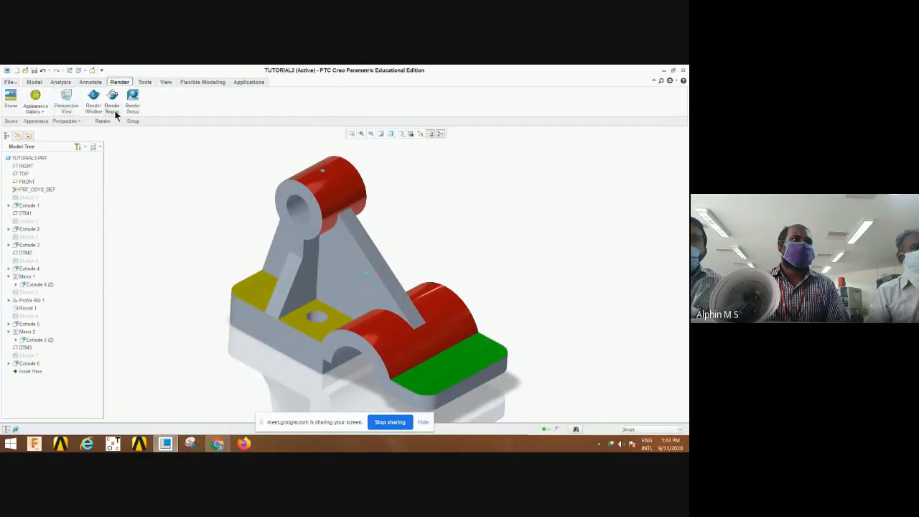
left_click(65, 105)
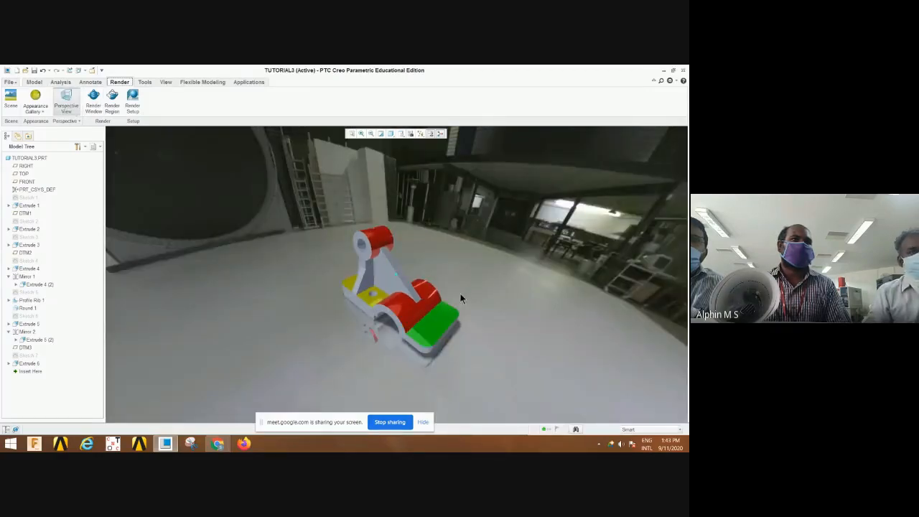
middle_click_drag(460, 293, 465, 290)
Try the Photolux restaurant scene, apply the Photolux courtyard scene instead, and examine the bracket up close from the other side
left_click(12, 102)
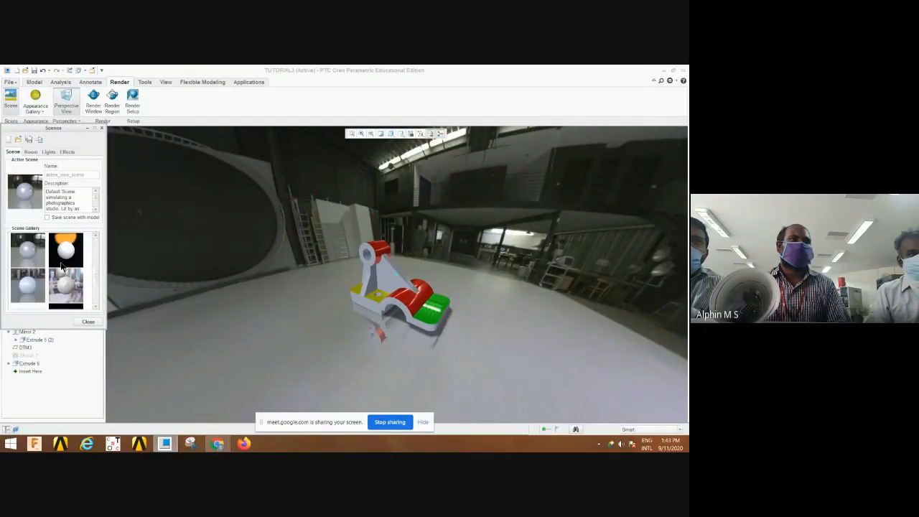
double_click(63, 278)
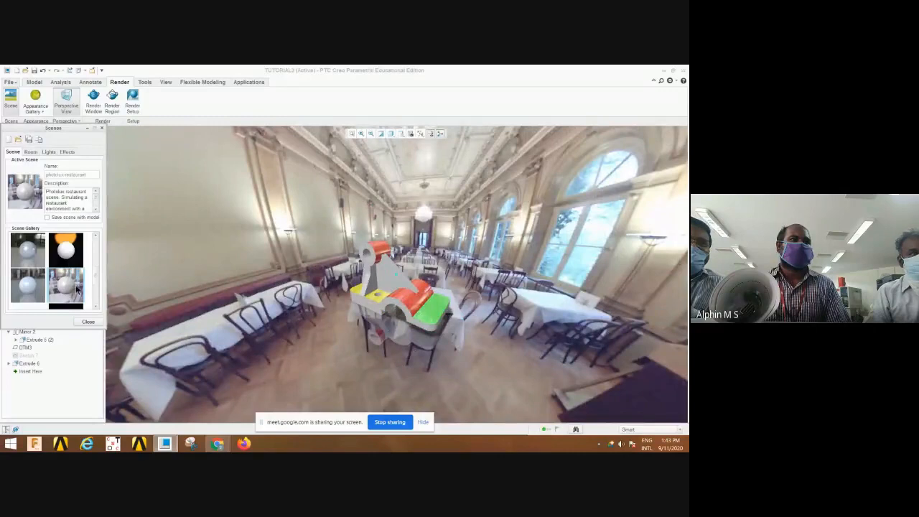
double_click(29, 251)
double_click(36, 290)
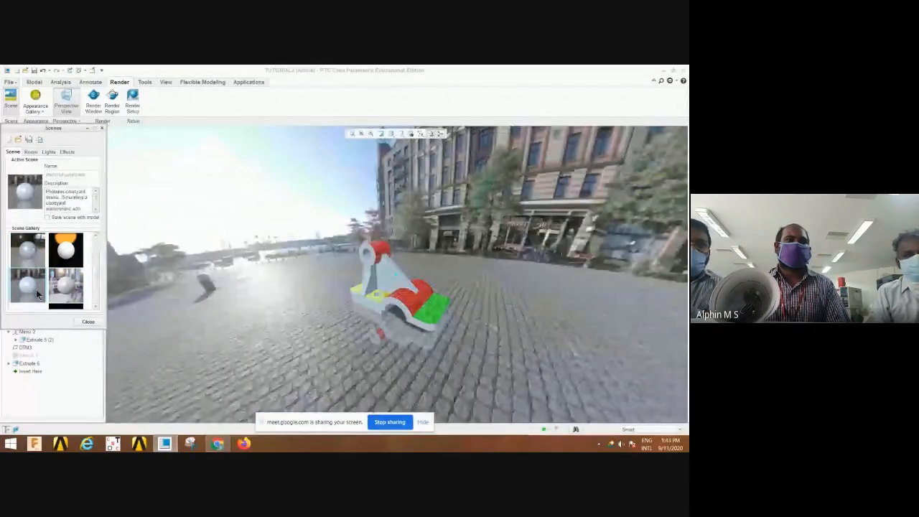
mouse_move(409, 345)
middle_mouse_down()
mouse_move(391, 334)
mouse_move(322, 344)
mouse_move(574, 346)
middle_mouse_up()
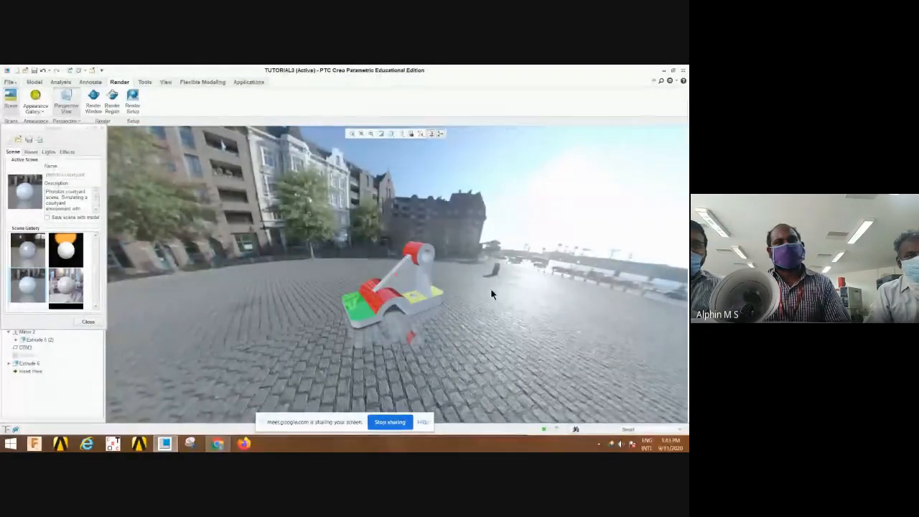
scroll(491, 291, "down", 3)
scroll(491, 290, "down", 2)
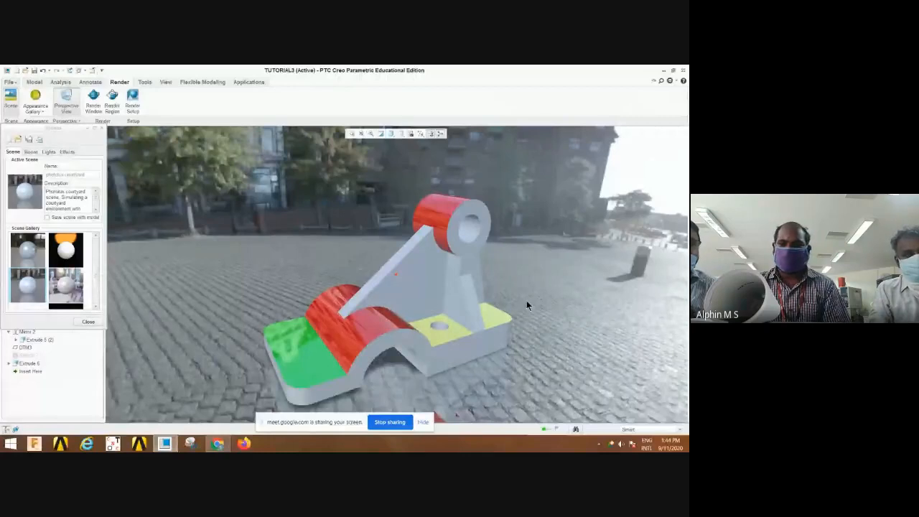
left_click(294, 361)
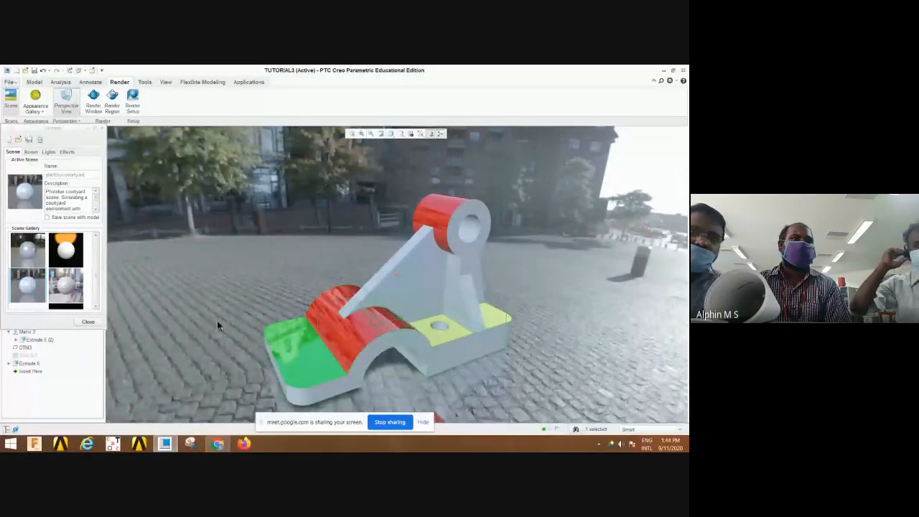
left_click(165, 82)
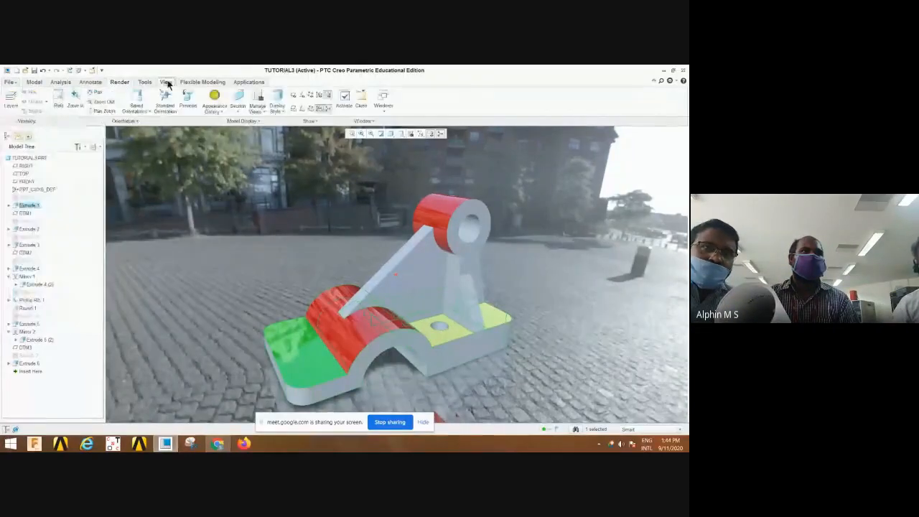
left_click(146, 81)
left_click(34, 82)
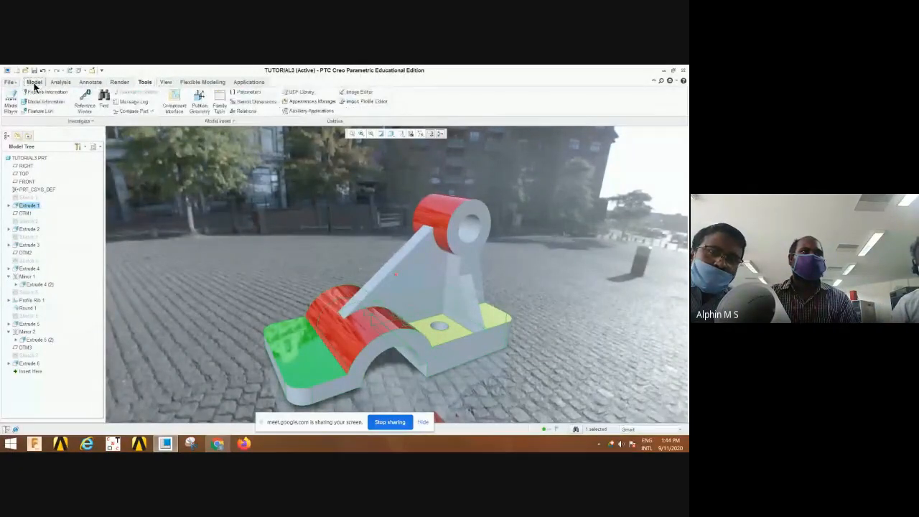
Set the display style to Shading With Edges and show the whole bracket at a smaller size
mouse_move(290, 299)
middle_mouse_down()
mouse_move(332, 293)
mouse_move(359, 236)
middle_mouse_up()
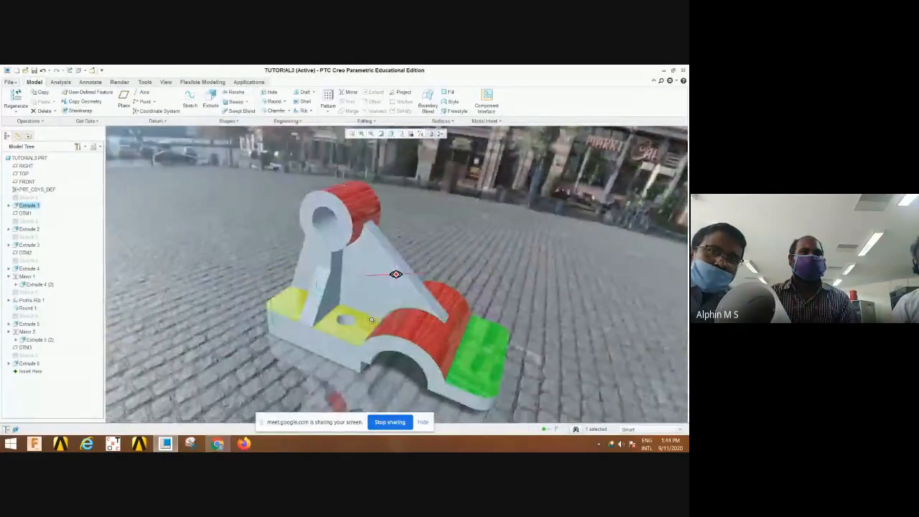
left_click(391, 134)
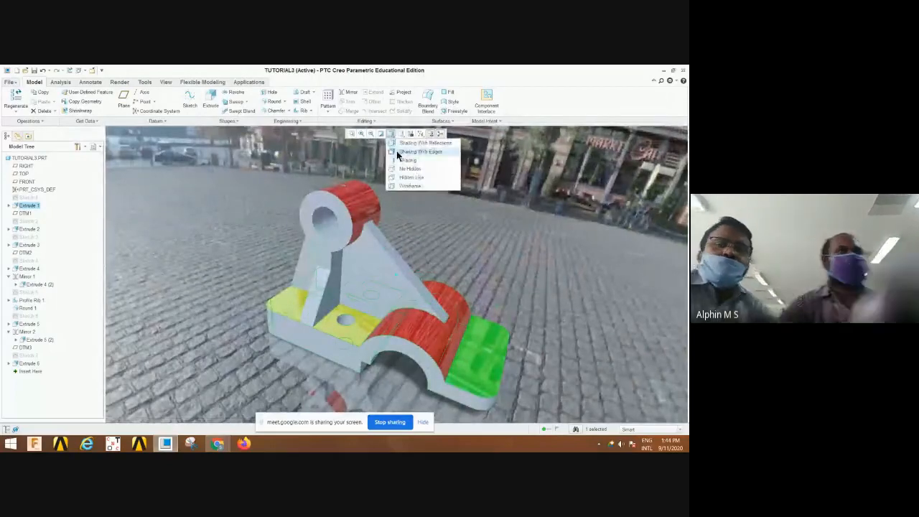
left_click(396, 151)
scroll(467, 298, "down", 3)
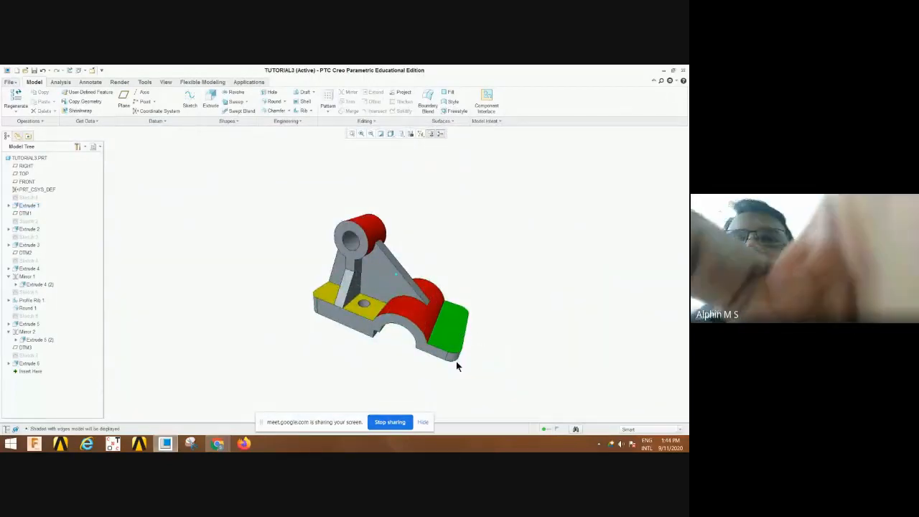
Switch to the Google Meet call, unmute the microphone, and try to return to Creo Parametric
left_click(217, 444)
left_click(182, 418)
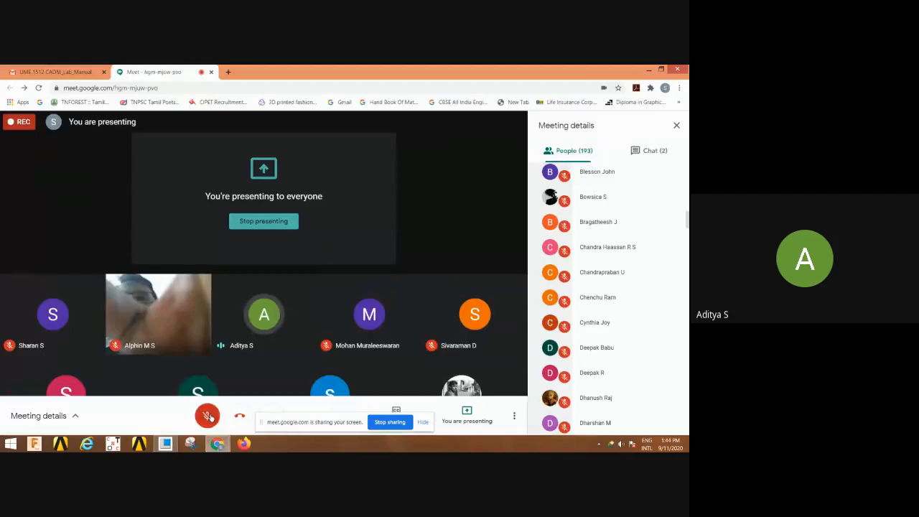
left_click(172, 445)
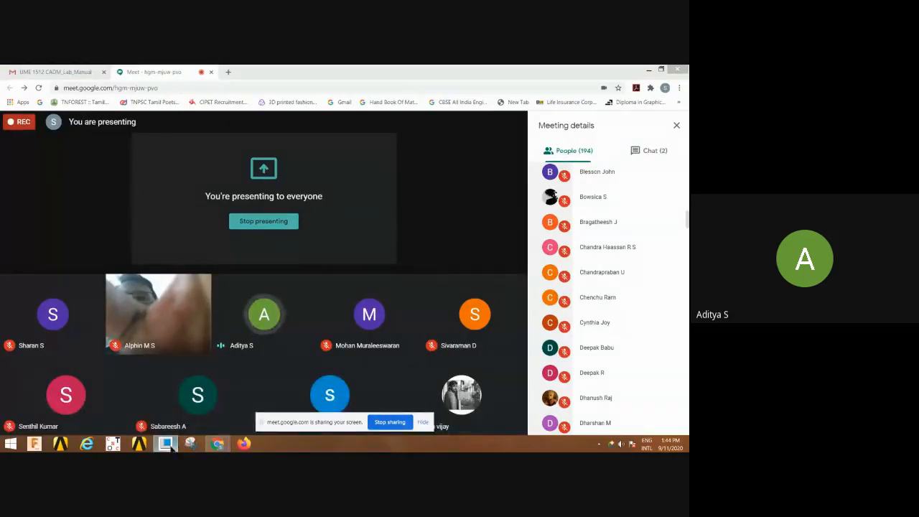
mouse_move(224, 447)
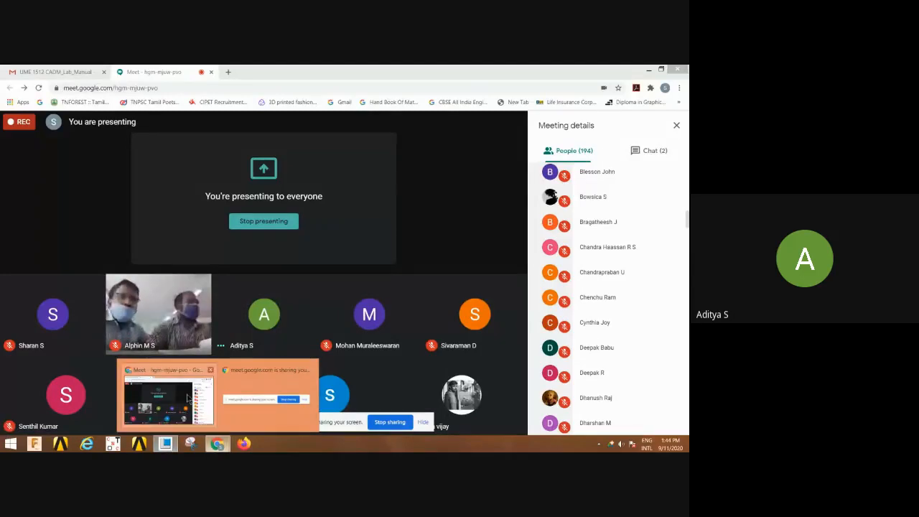
mouse_move(244, 391)
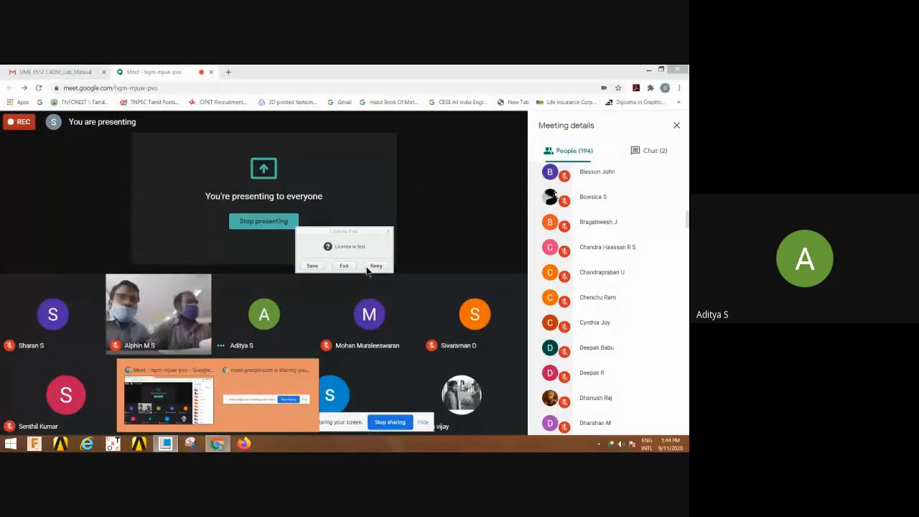
Store the TUTORIAL3 part from the lost-license dialog, retry the license, and resume working in Creo Parametric
left_click(373, 266)
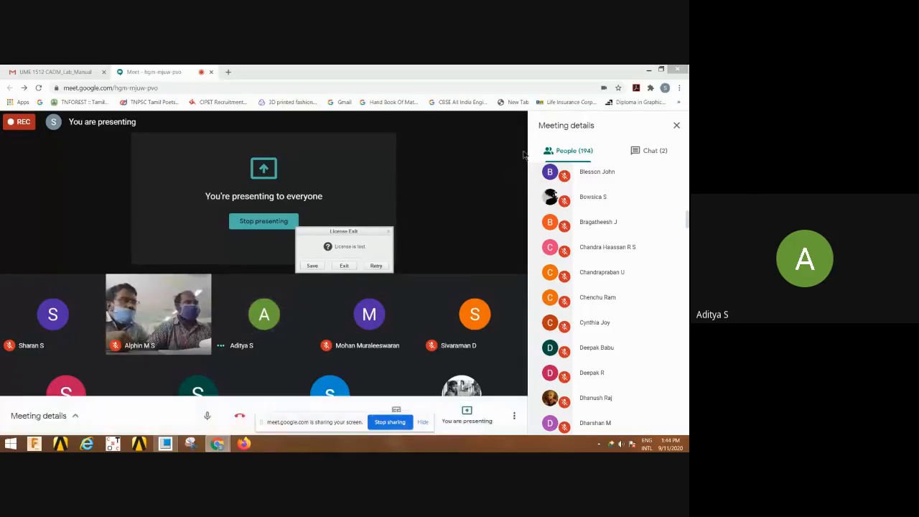
left_click(376, 265)
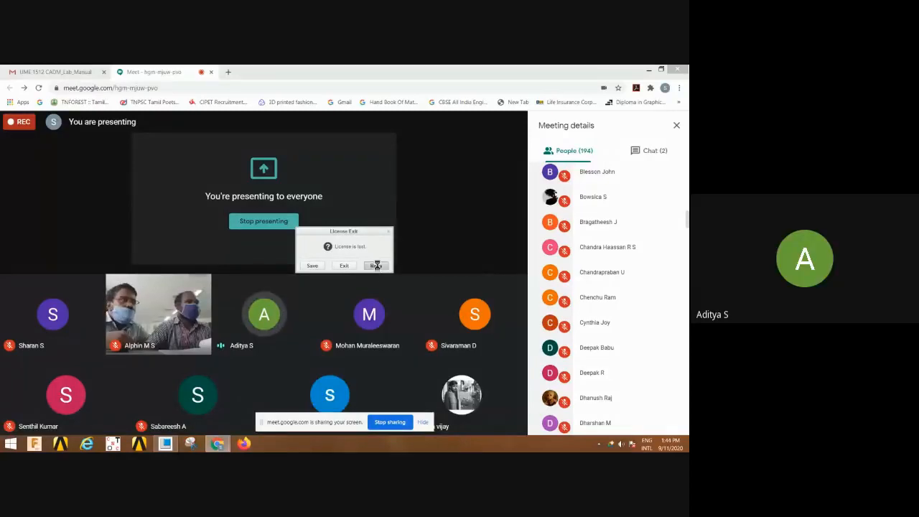
left_click(312, 266)
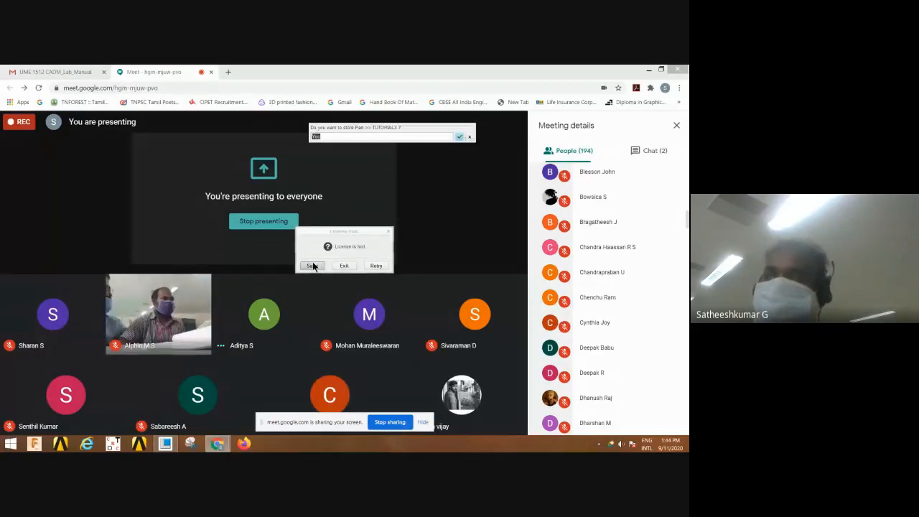
left_click(459, 137)
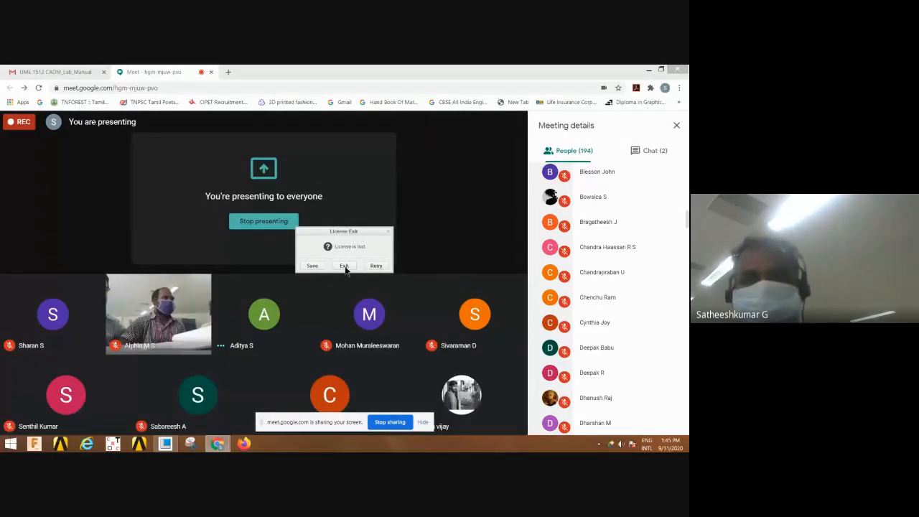
left_click(165, 444)
left_click(376, 267)
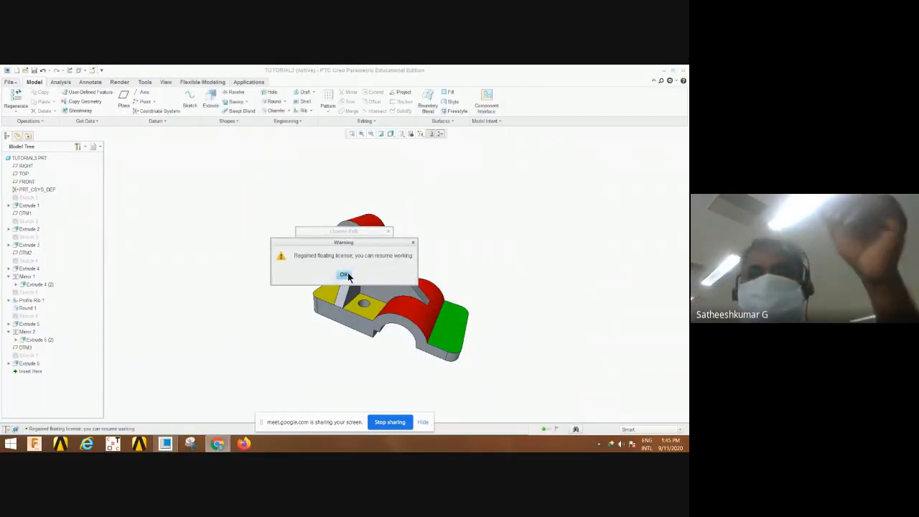
left_click(347, 274)
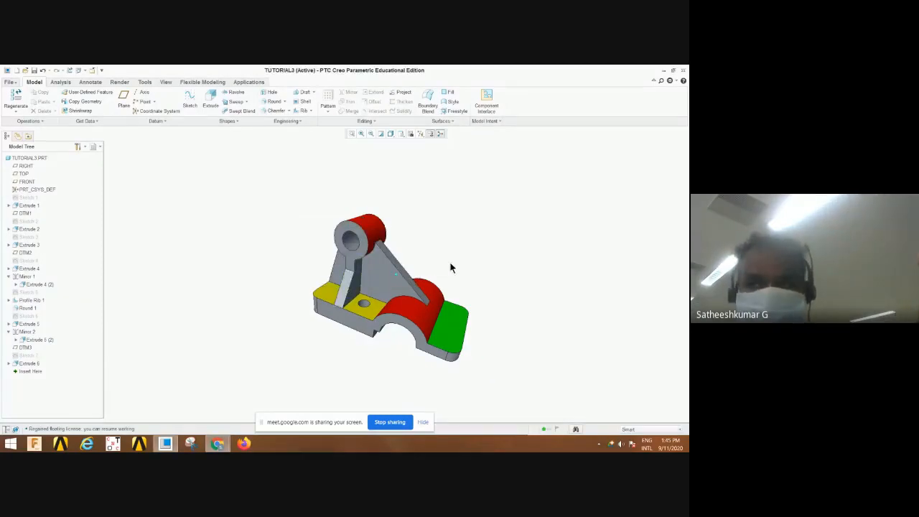
Start a sketch on the bracket's green surface, viewed square to its plane, and add the outer end edge as a reference
left_click(454, 331)
left_click(454, 331)
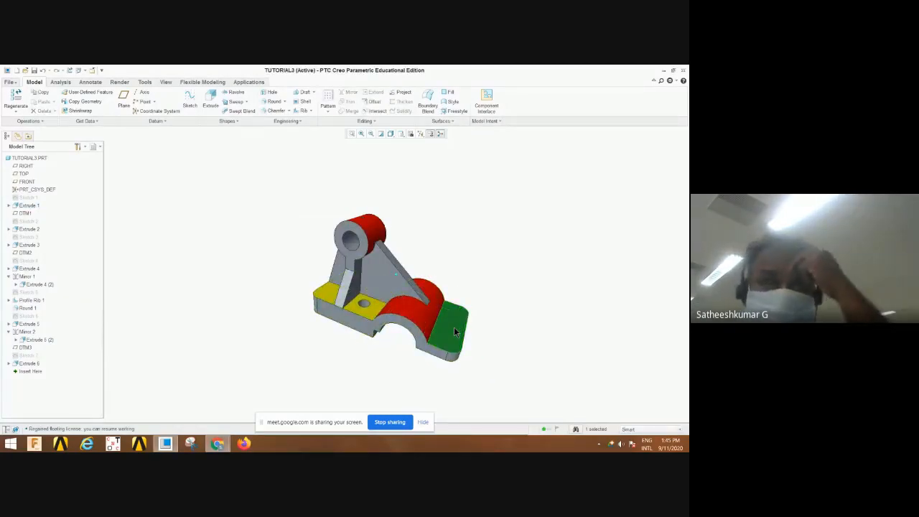
left_click(187, 98)
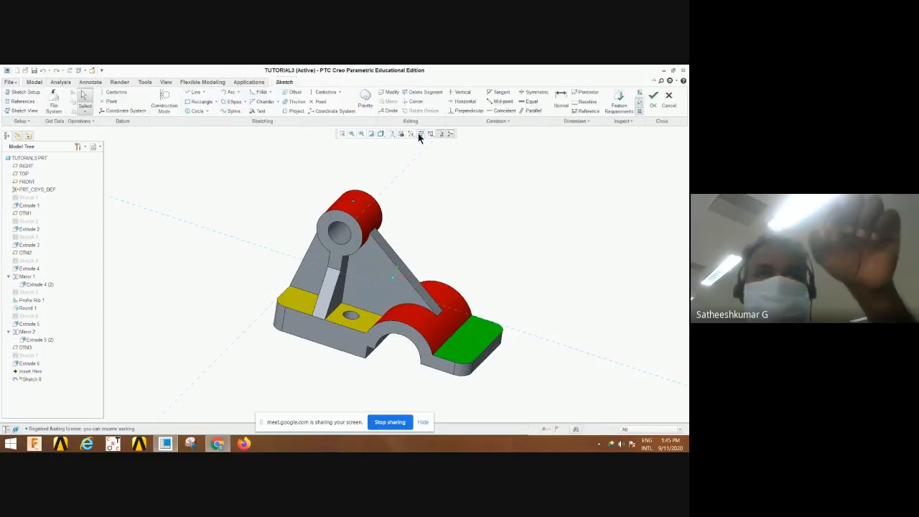
left_click(420, 135)
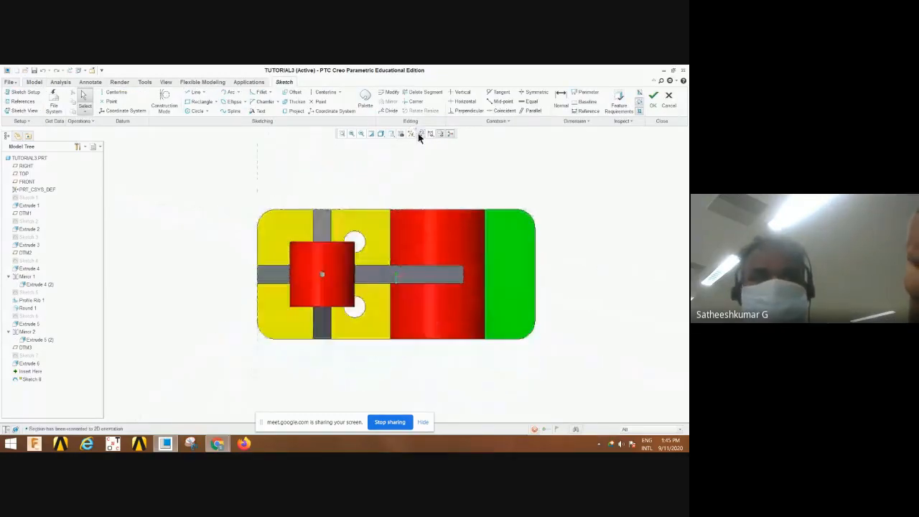
left_click(194, 102)
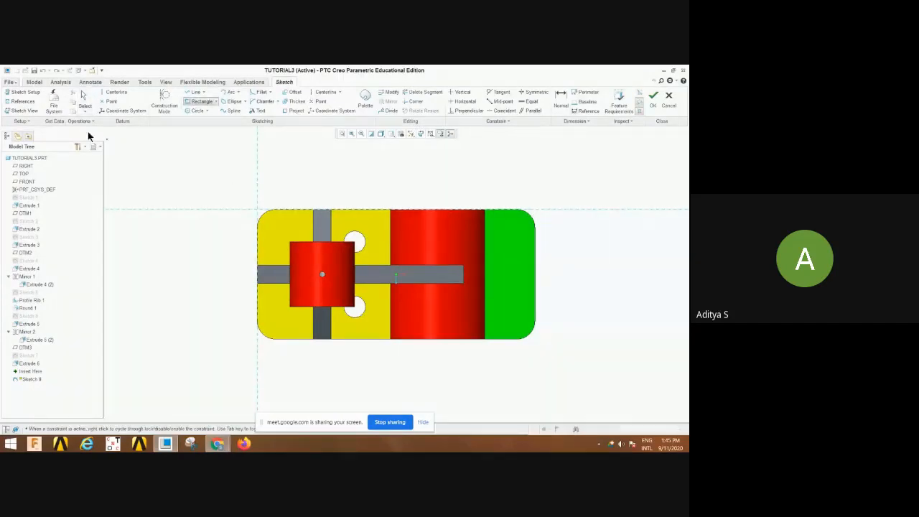
left_click(26, 103)
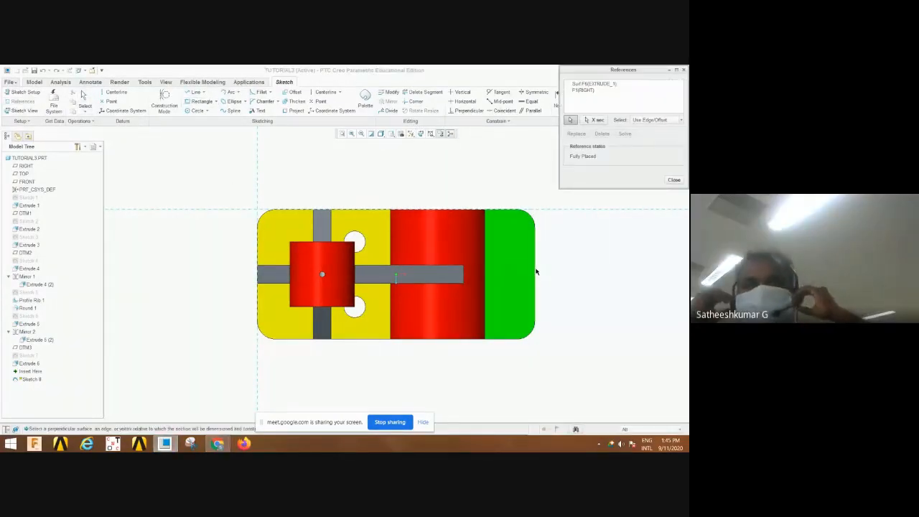
left_click(674, 180)
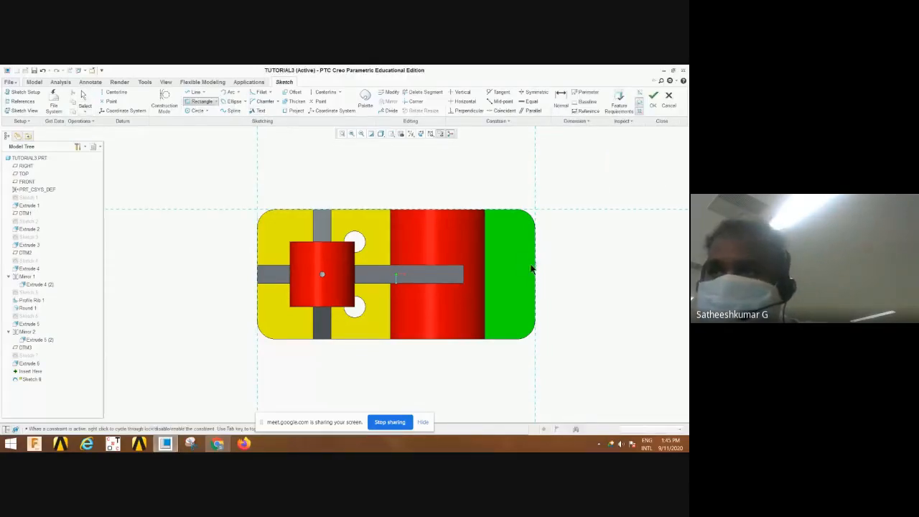
Sketch a small rectangle against the outer end edge of the green surface and finish the sketch
left_click(515, 288)
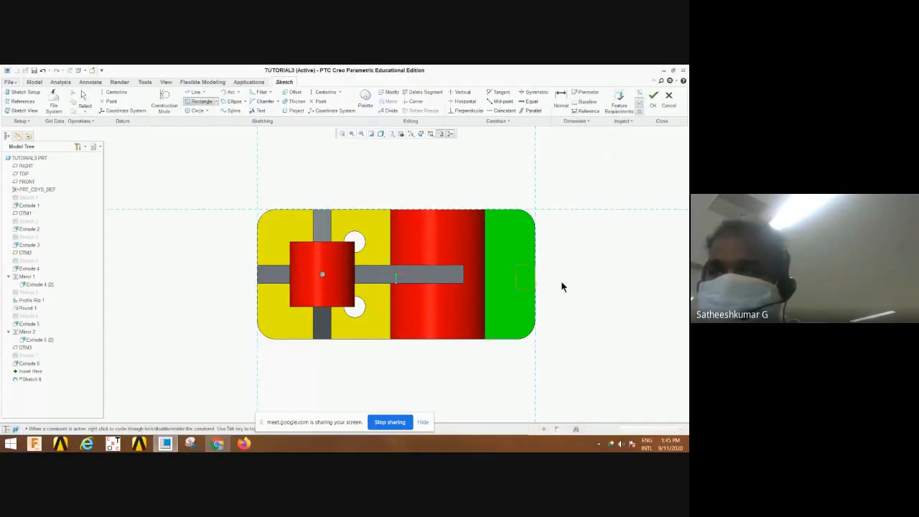
middle_click(564, 279)
left_click(654, 104)
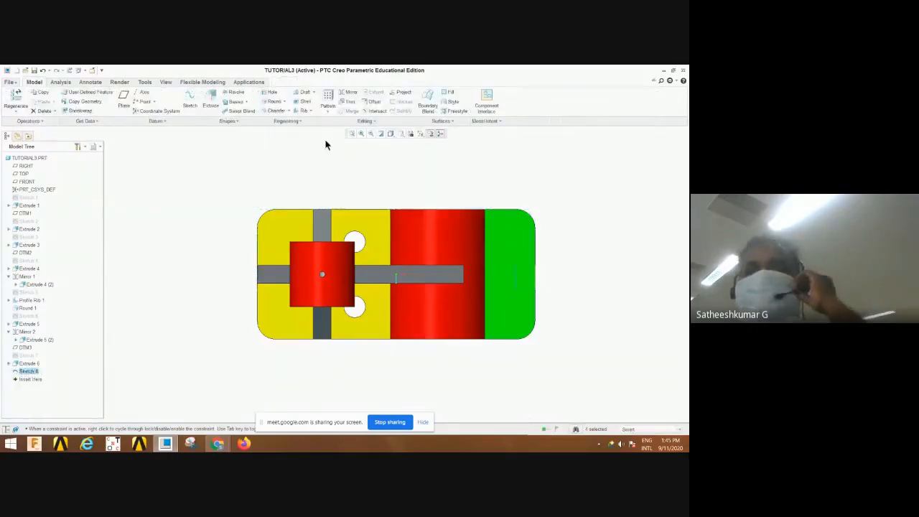
Extrude the small rectangle as a material-removing cut through the green end of the base to form a notch
left_click(208, 99)
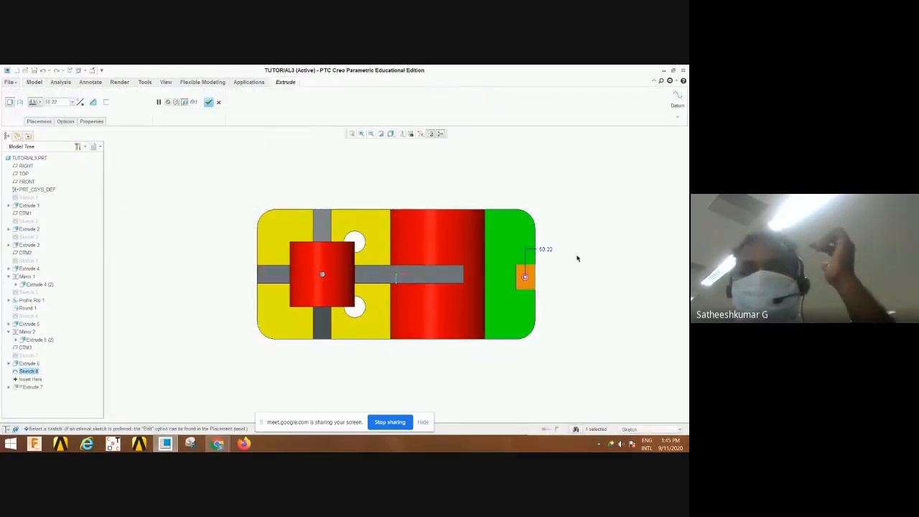
middle_click_drag(573, 329, 550, 291)
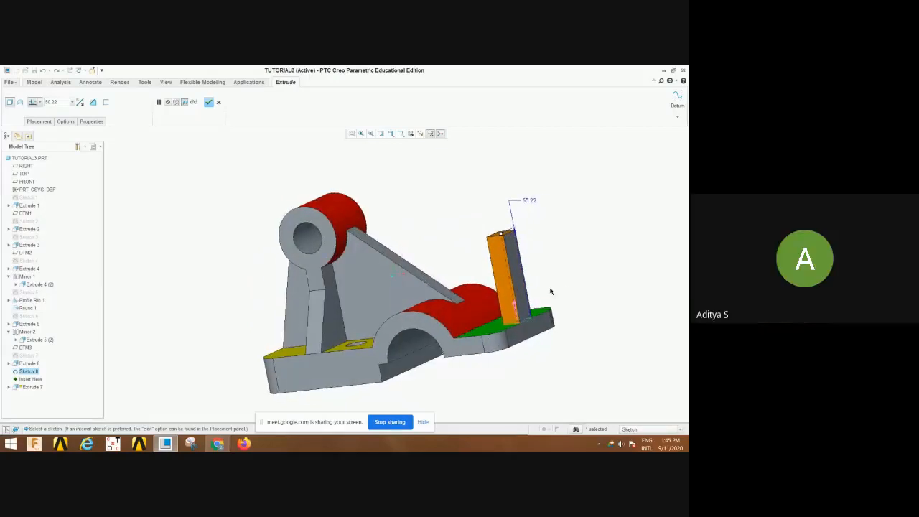
left_click(94, 101)
left_click(512, 305)
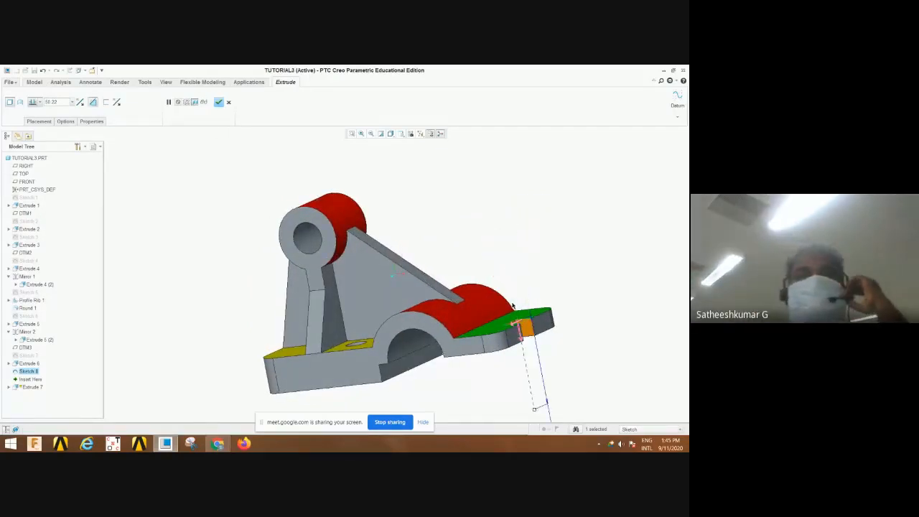
left_click(218, 102)
middle_click_drag(612, 271, 605, 296)
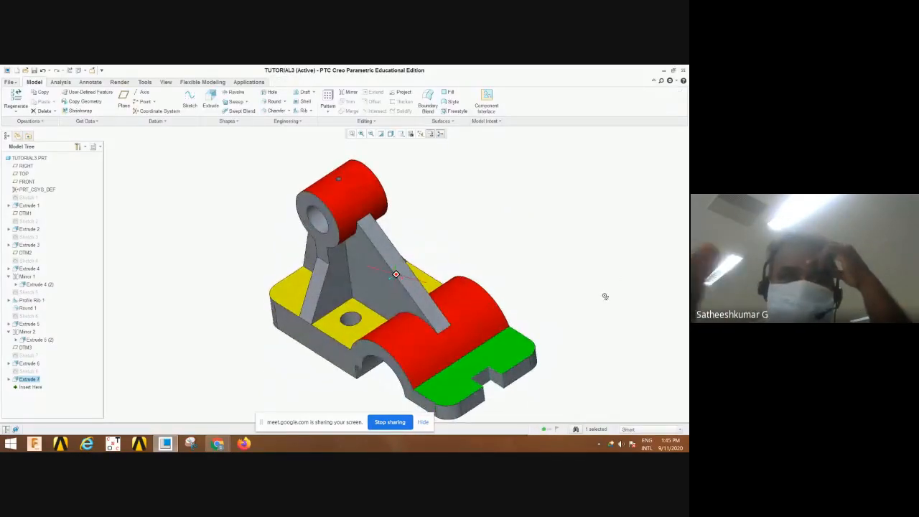
scroll(605, 296, "up", 2)
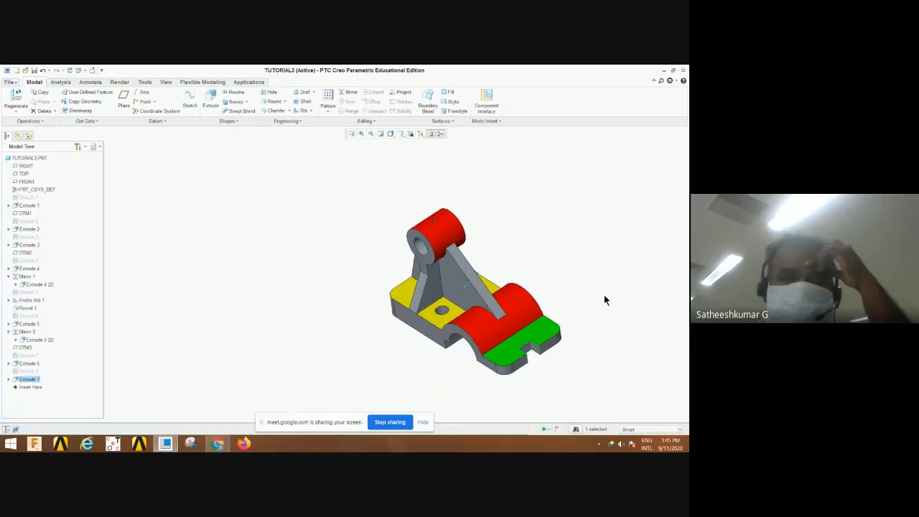
scroll(561, 354, "down", 2)
scroll(594, 266, "down", 2)
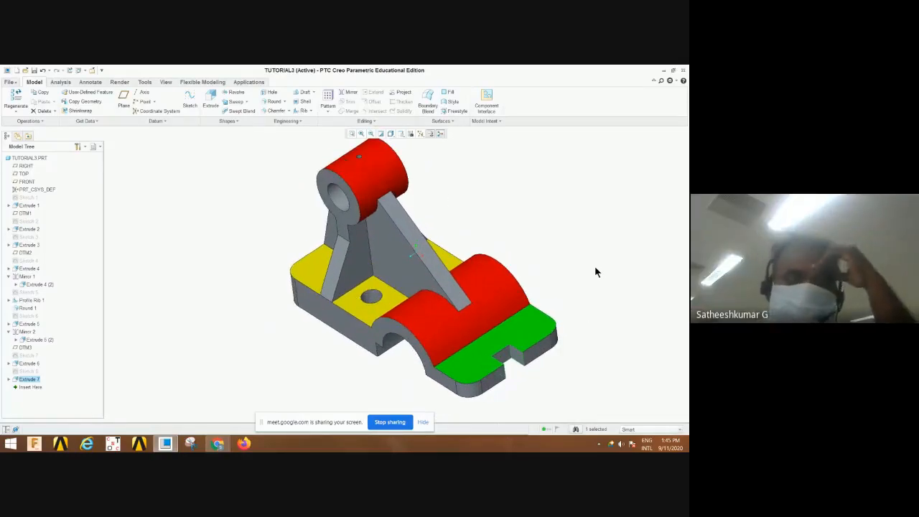
Save a copy of the TUTORIAL3 part in My Documents under the name TUU3
left_click(10, 82)
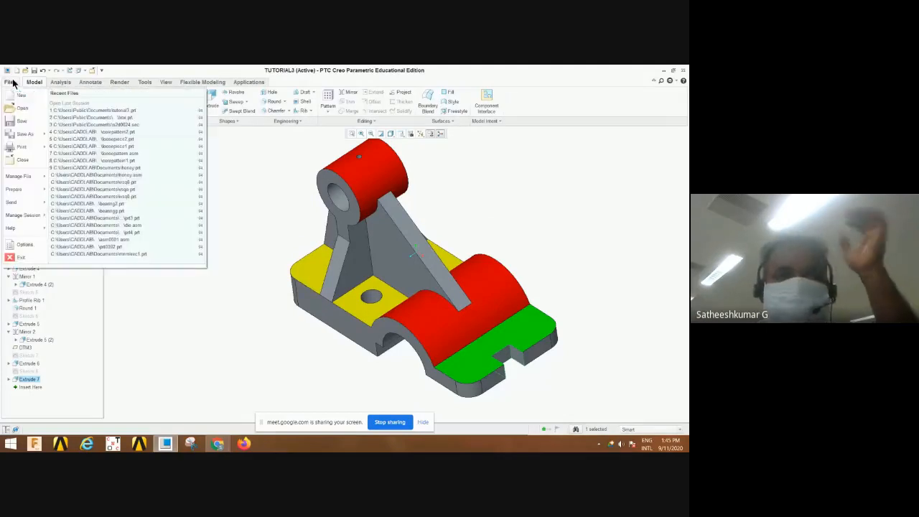
left_click(18, 136)
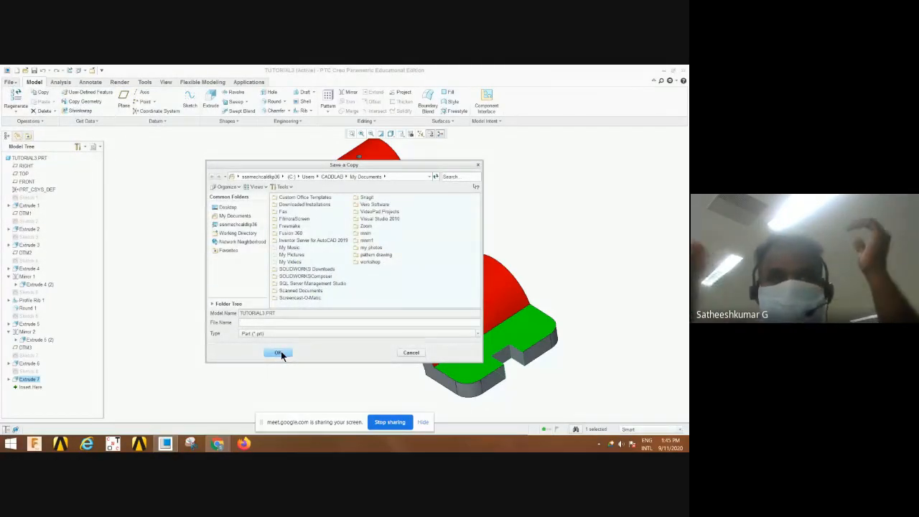
type("tu")
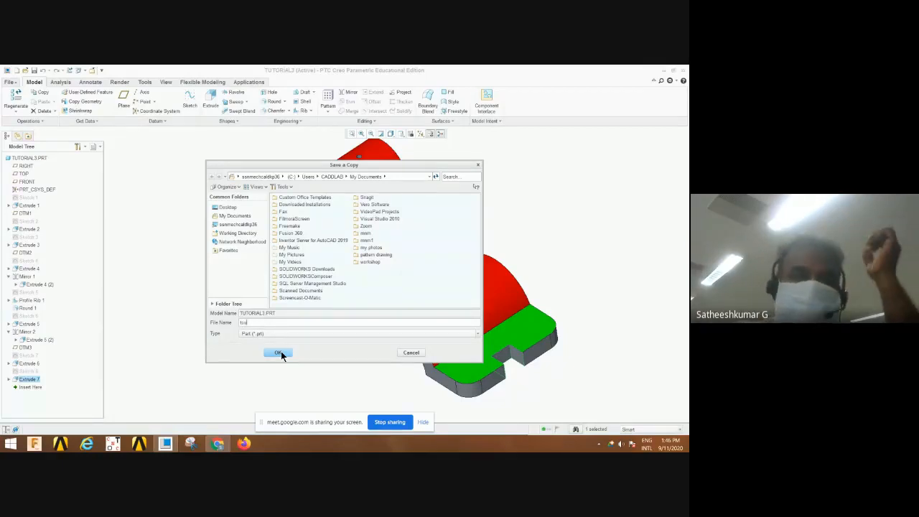
type("3")
left_click(280, 352)
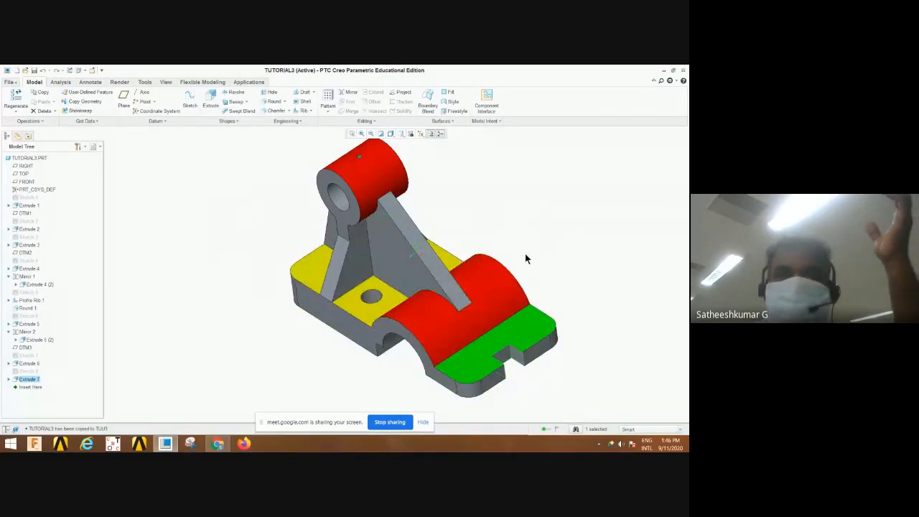
scroll(525, 254, "up", 3)
scroll(525, 254, "down", 5)
scroll(524, 252, "up", 4)
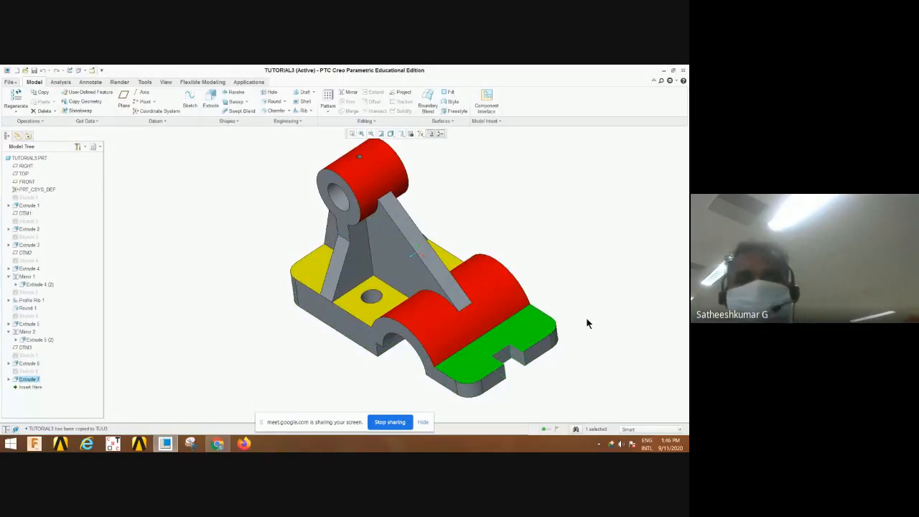
mouse_move(586, 320)
middle_mouse_down()
mouse_move(527, 315)
mouse_move(521, 334)
mouse_move(503, 344)
mouse_move(518, 355)
middle_mouse_up()
left_click(619, 365)
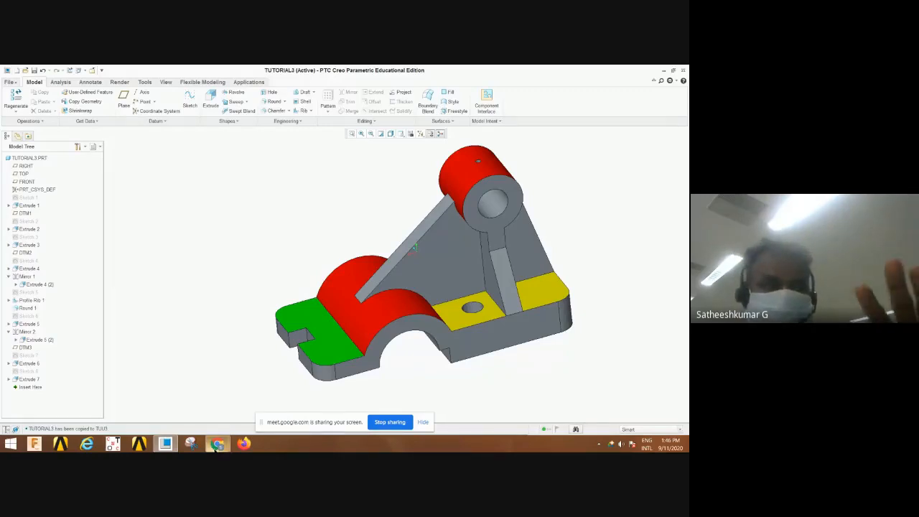
Launch Autodesk Fusion 360, dismiss the pop-up in the Google Meet call, and minimize the call and Creo Parametric windows
left_click(41, 447)
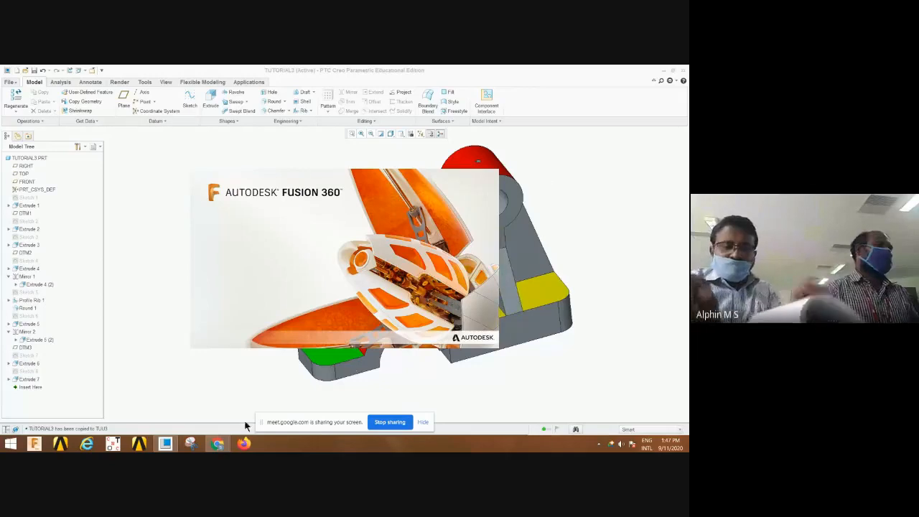
mouse_move(219, 446)
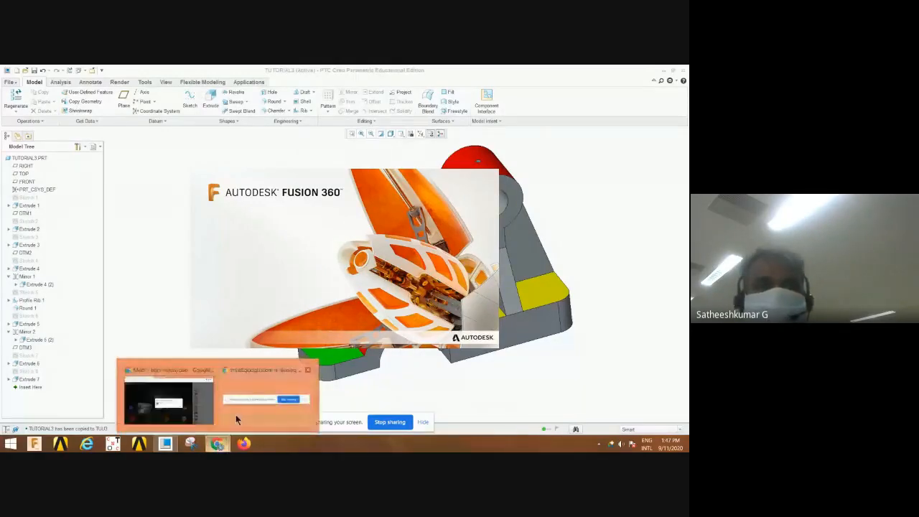
left_click(193, 406)
left_click(434, 300)
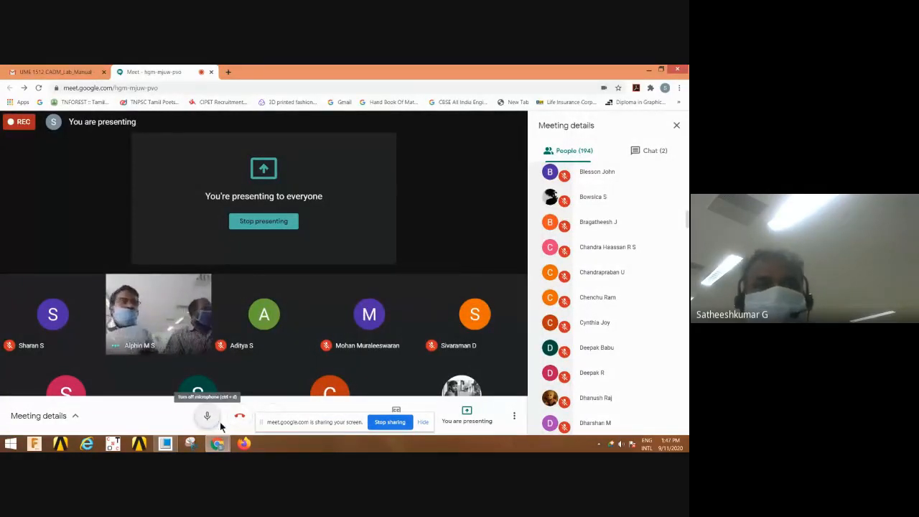
left_click(646, 70)
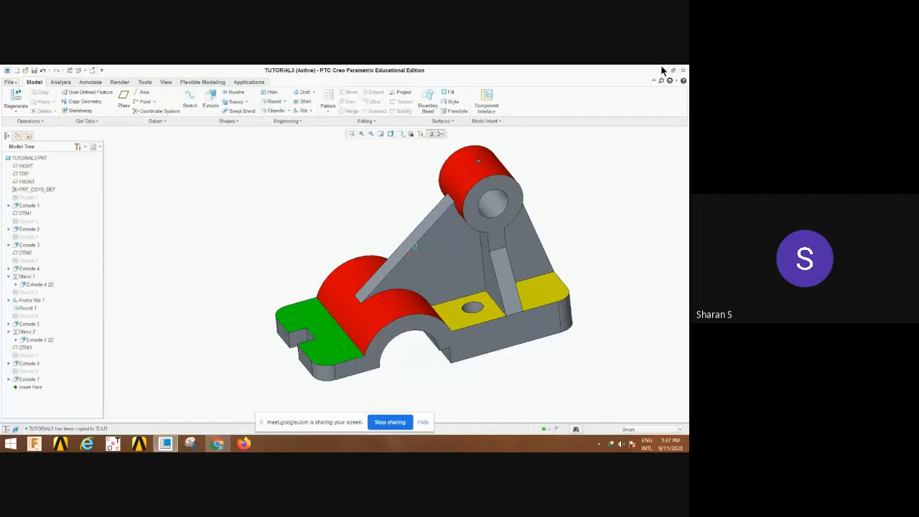
left_click(662, 70)
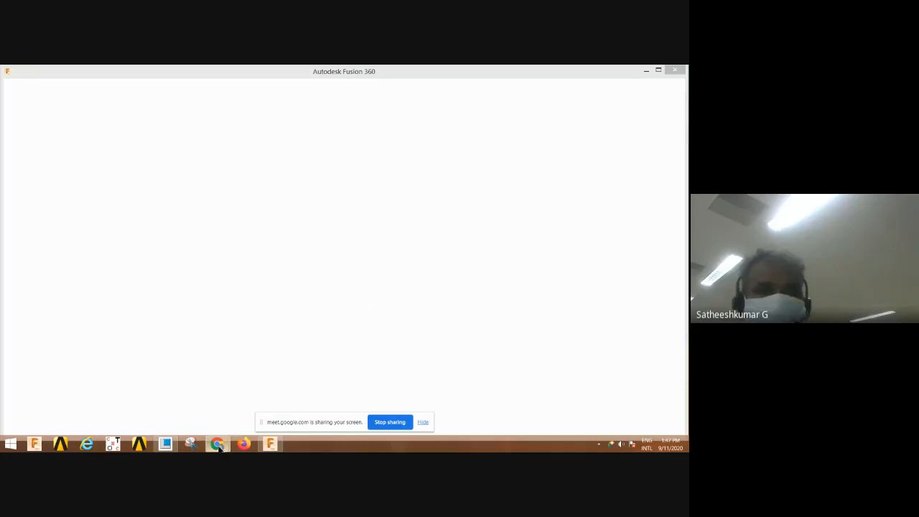
Switch back to Creo Parametric and exit the program, discarding any unsaved work
left_click(165, 444)
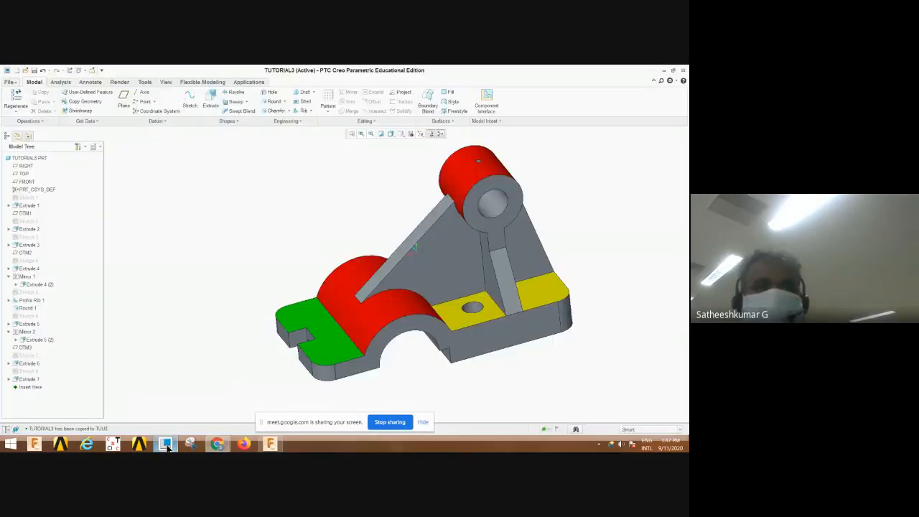
left_click(681, 73)
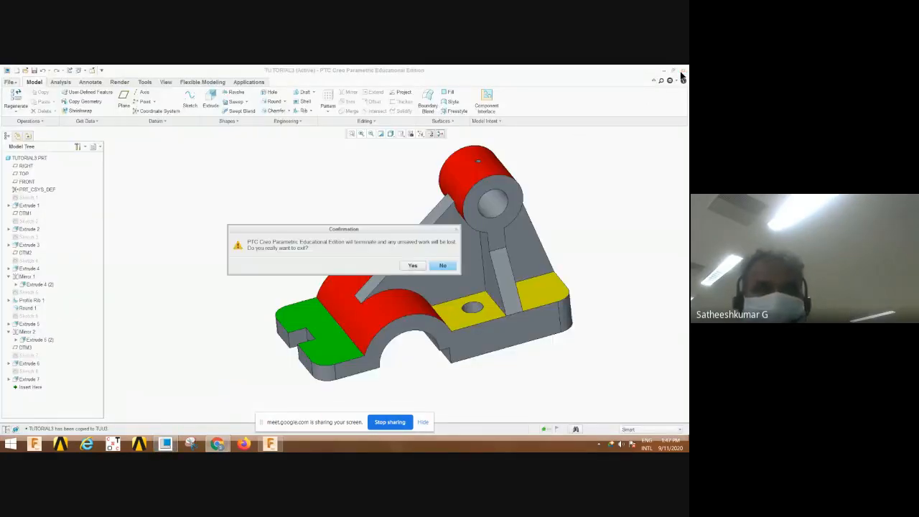
left_click(412, 265)
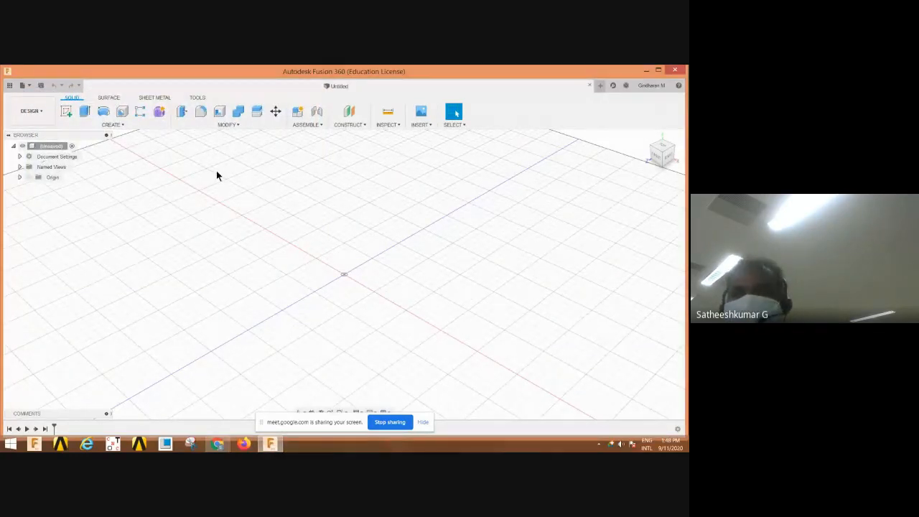
Switch to the Google Meet call, admit the waiting participant and mute the microphone before returning to Fusion 360
left_click(40, 110)
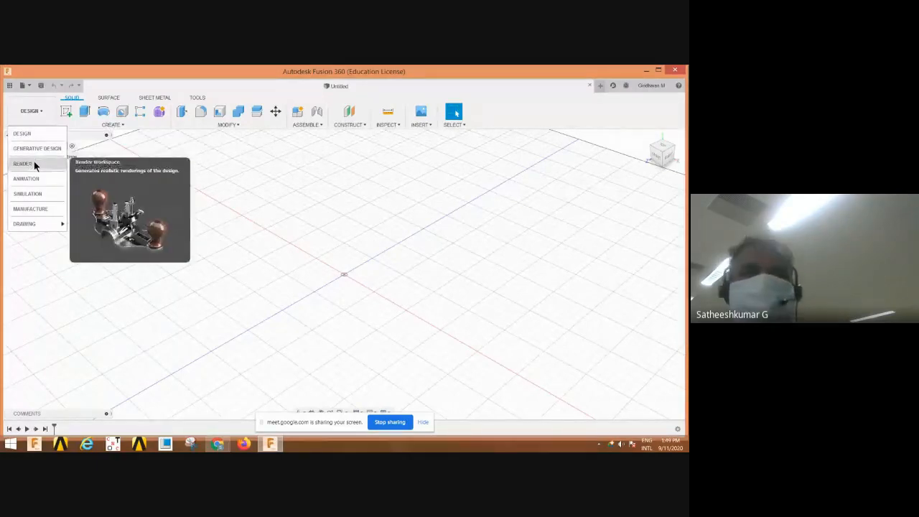
left_click(218, 444)
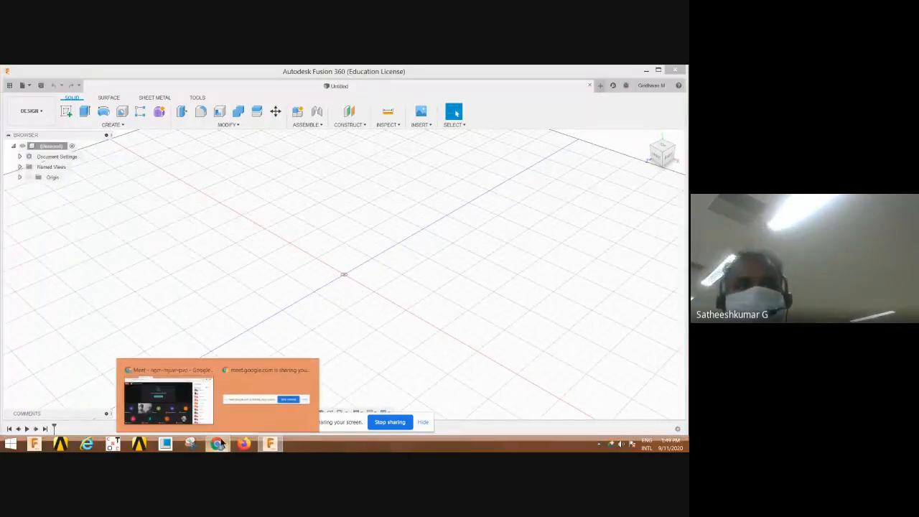
left_click(177, 397)
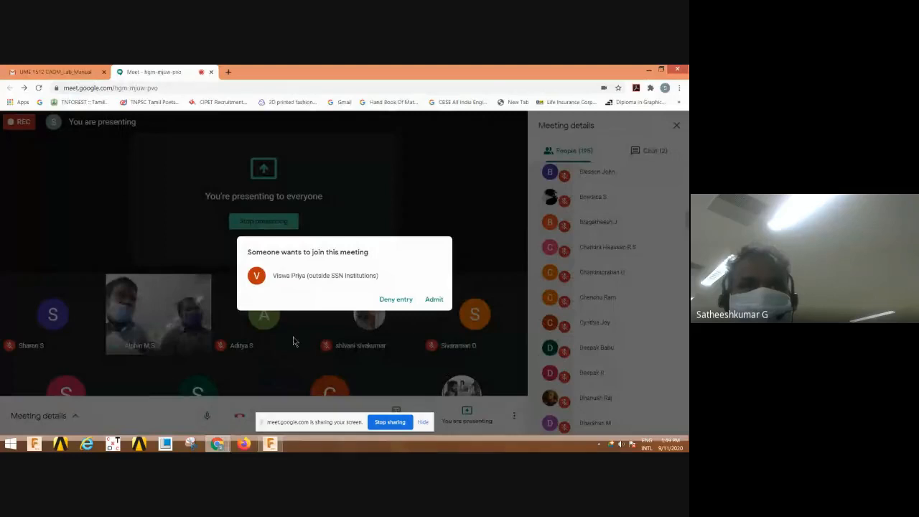
left_click(435, 300)
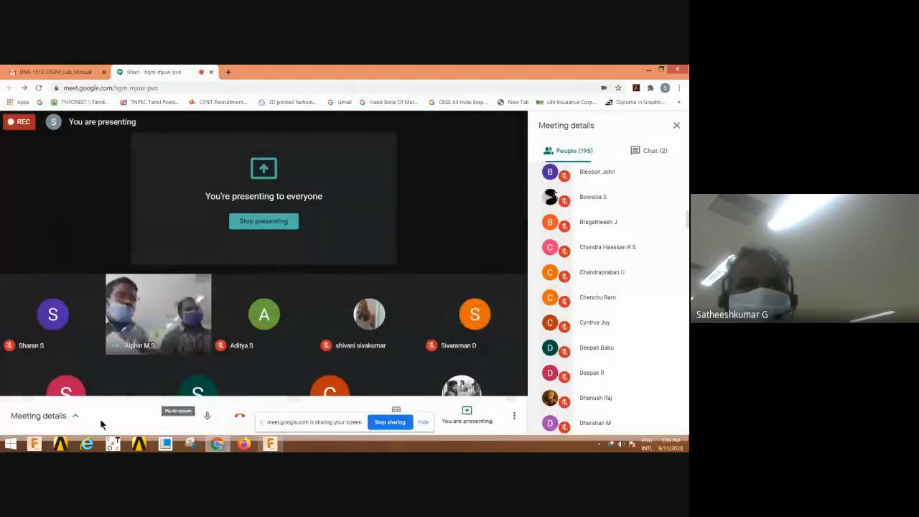
left_click(207, 415)
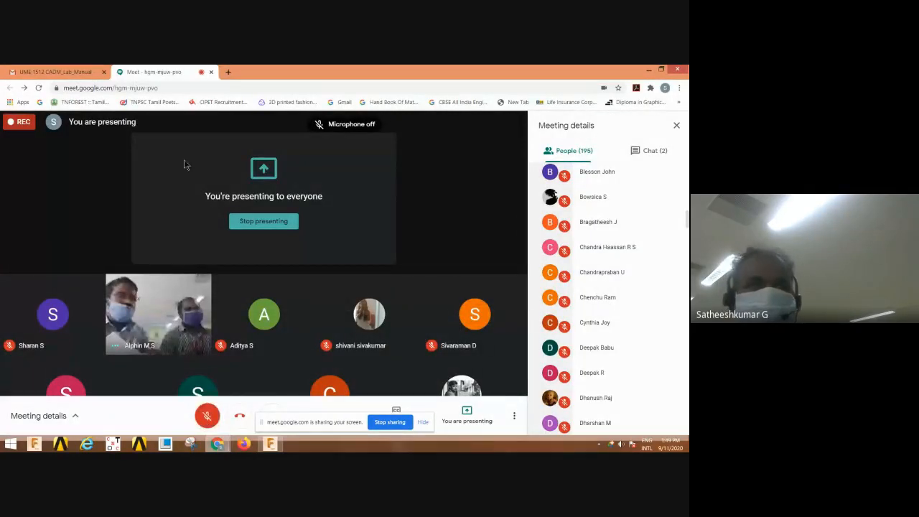
left_click(270, 444)
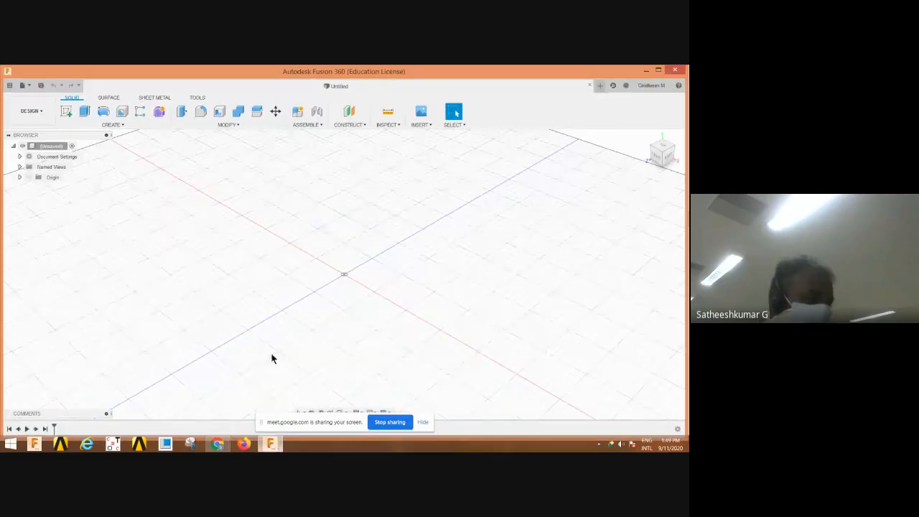
Review the available Fusion 360 workspaces, from Generative Design to Drawing, and choose the Design workspace
middle_click_drag(365, 297, 416, 353, "shift")
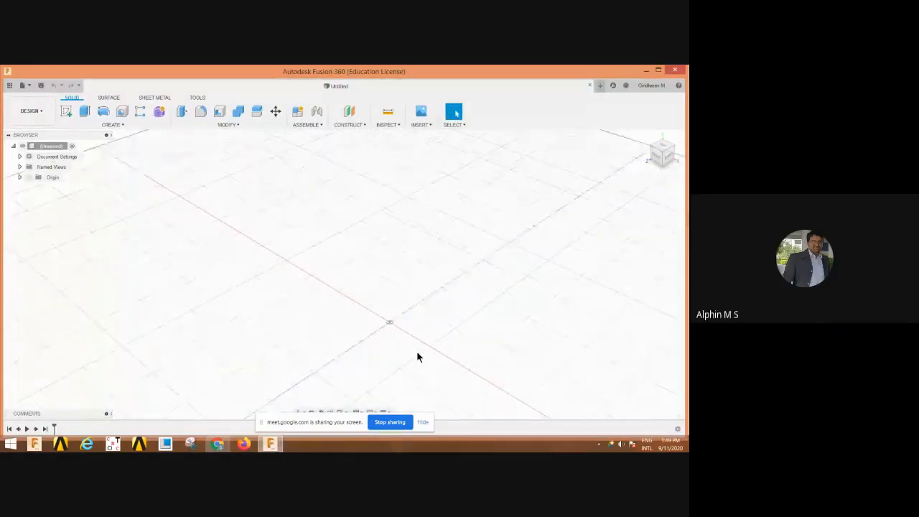
middle_click_drag(395, 345, 294, 220, "shift")
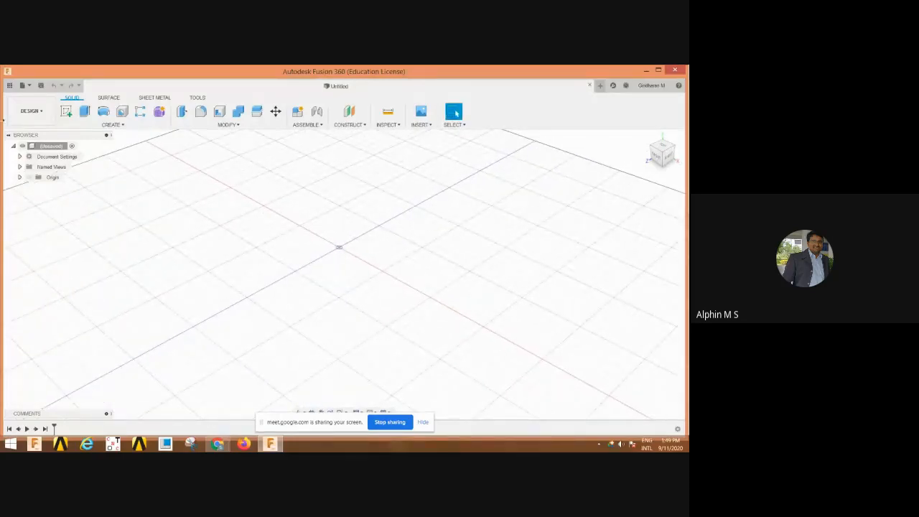
left_click(37, 111)
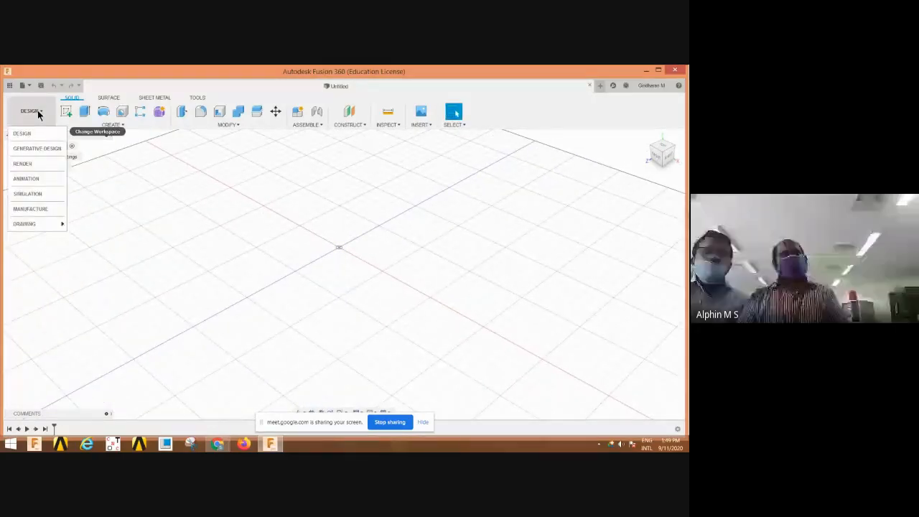
mouse_move(40, 147)
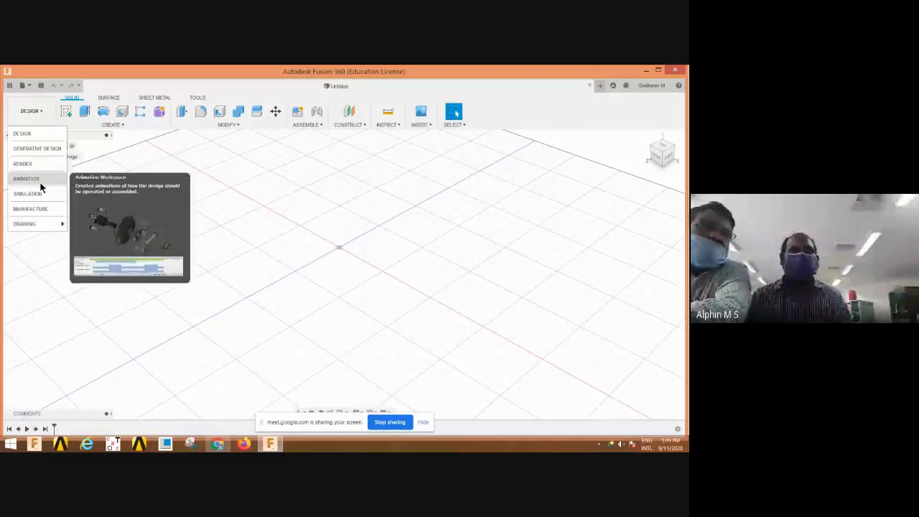
mouse_move(41, 196)
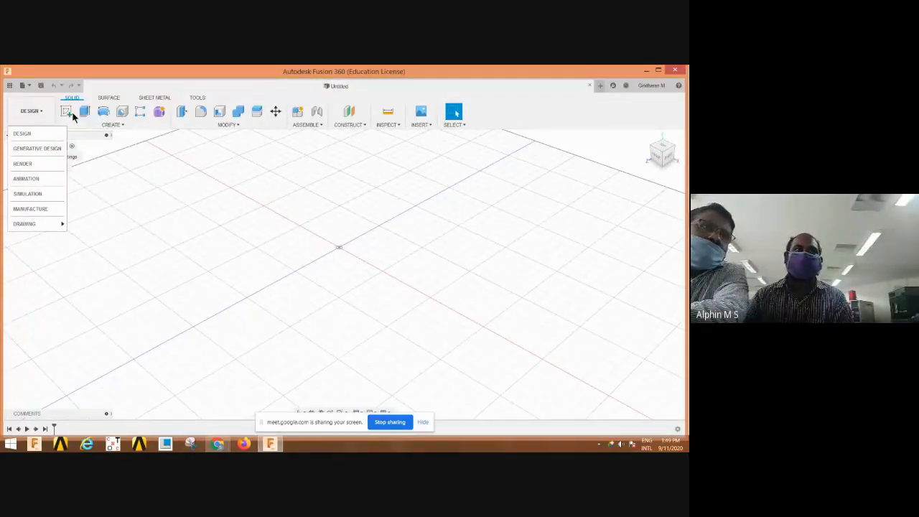
left_click(32, 132)
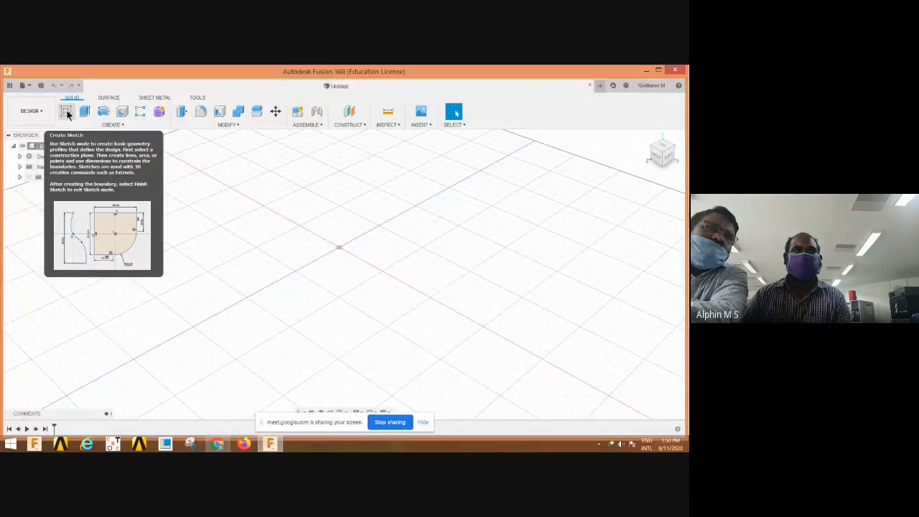
Create a sketch on the horizontal origin plane and finish it without drawing any geometry
left_click(66, 112)
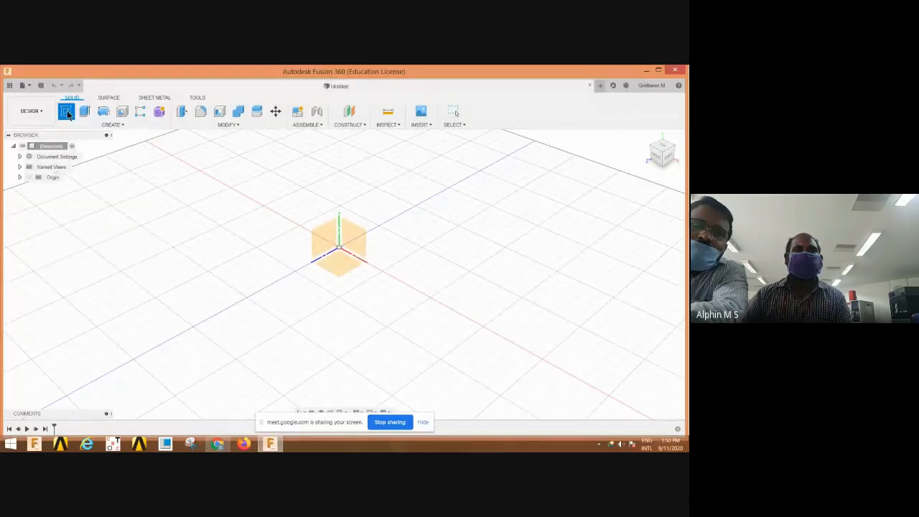
left_click(348, 266)
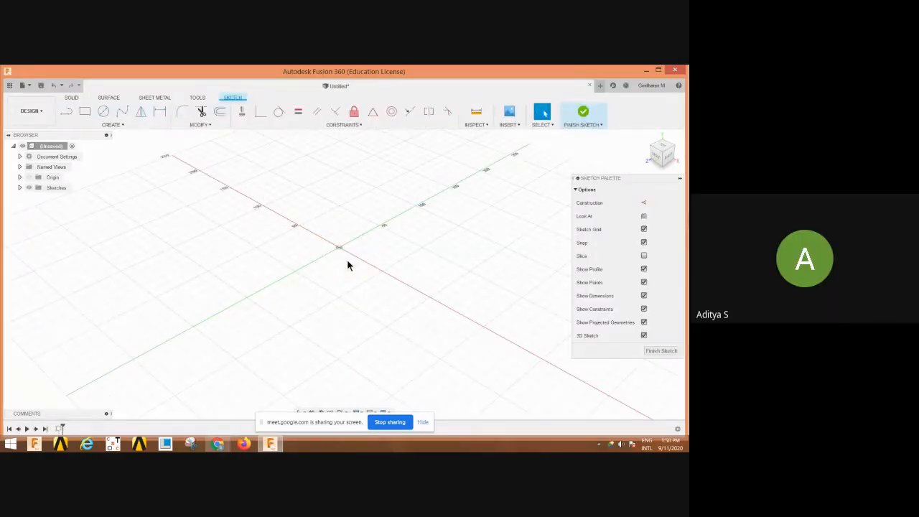
left_click(661, 350)
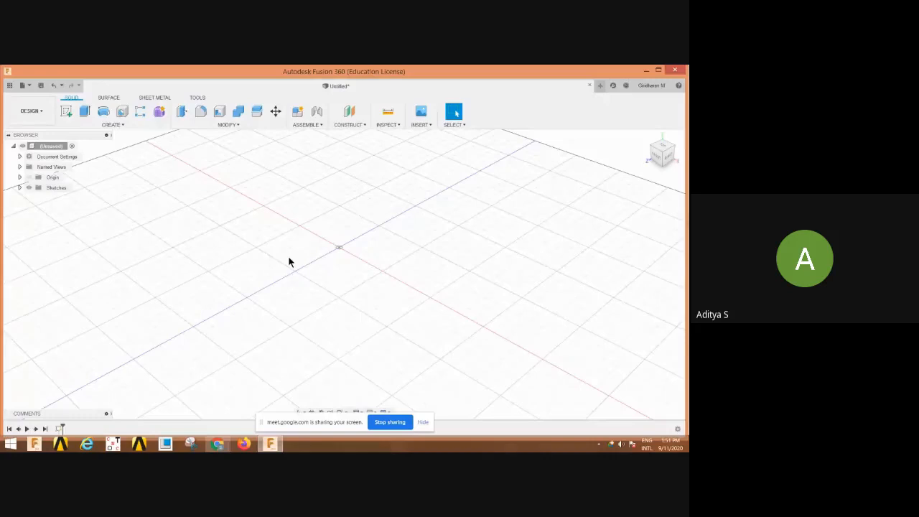
right_click(342, 266)
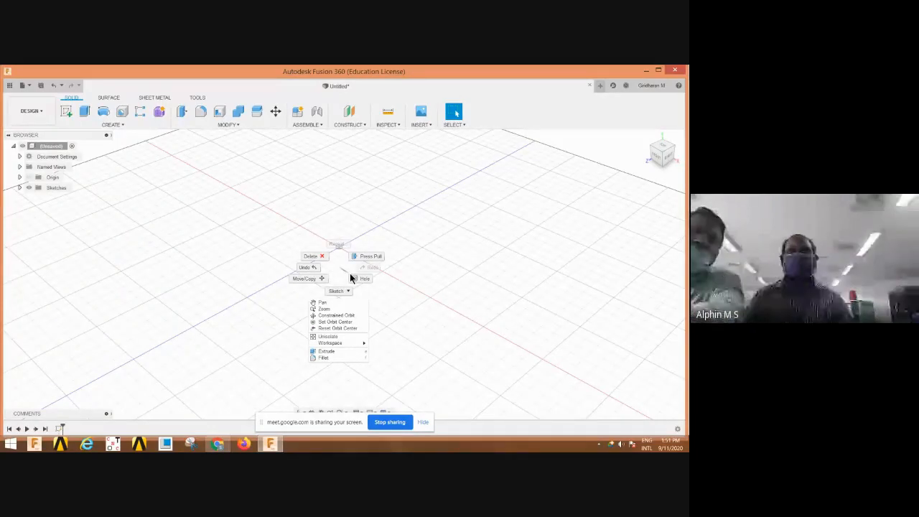
left_click(310, 255)
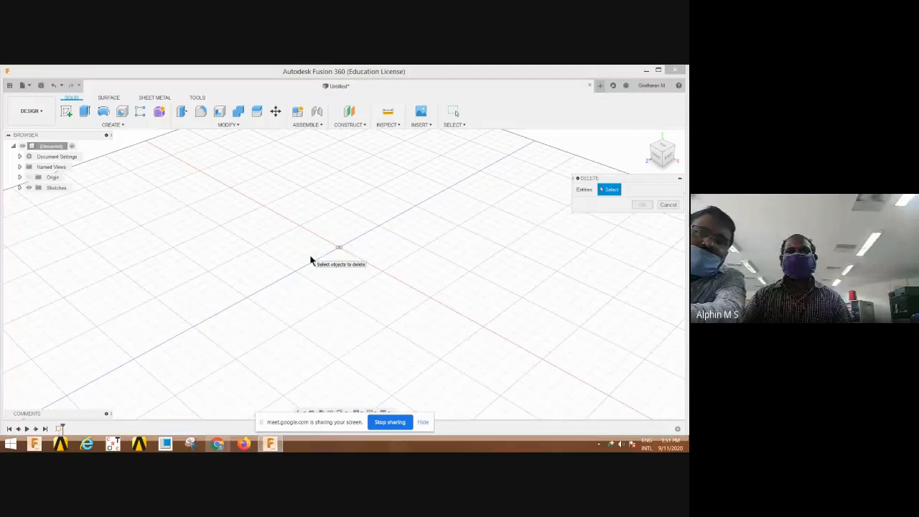
left_click(667, 205)
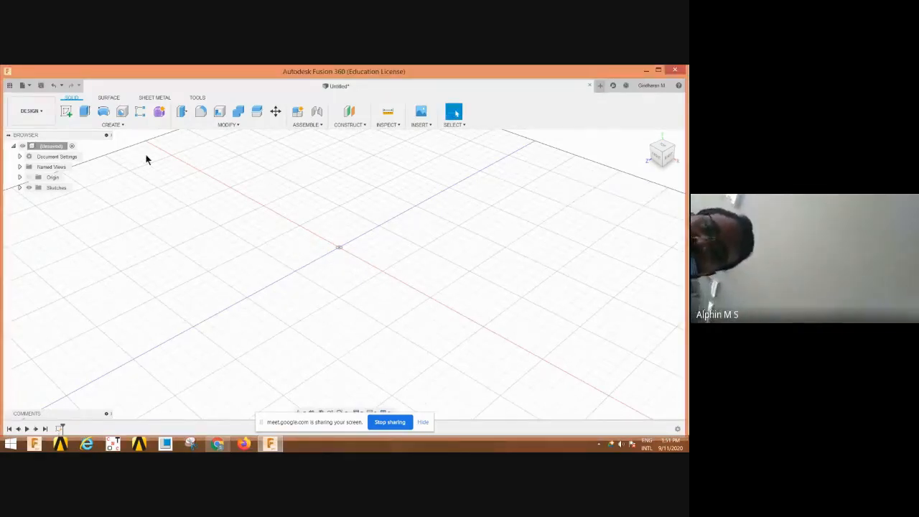
Sketch a closed four-line rectangle of about 8400 mm² on the horizontal origin plane, starting at the origin, and finish the sketch
left_click(65, 113)
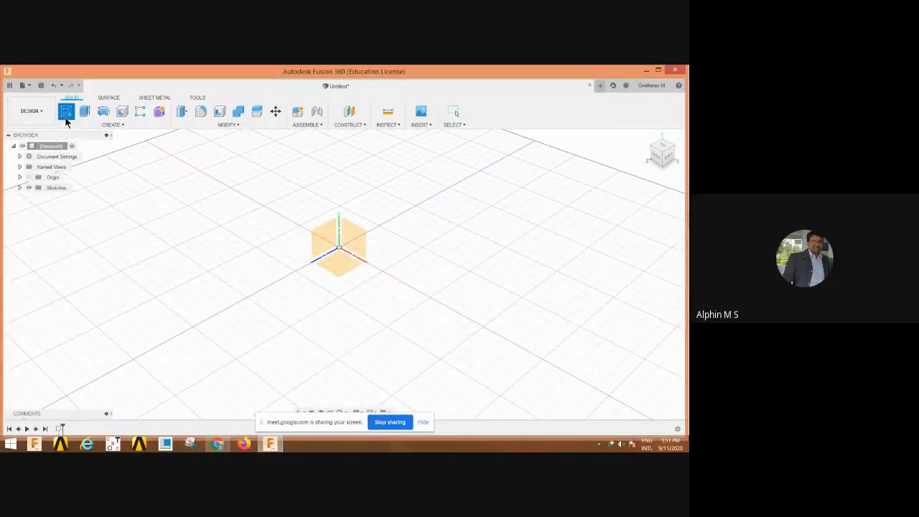
left_click(334, 261)
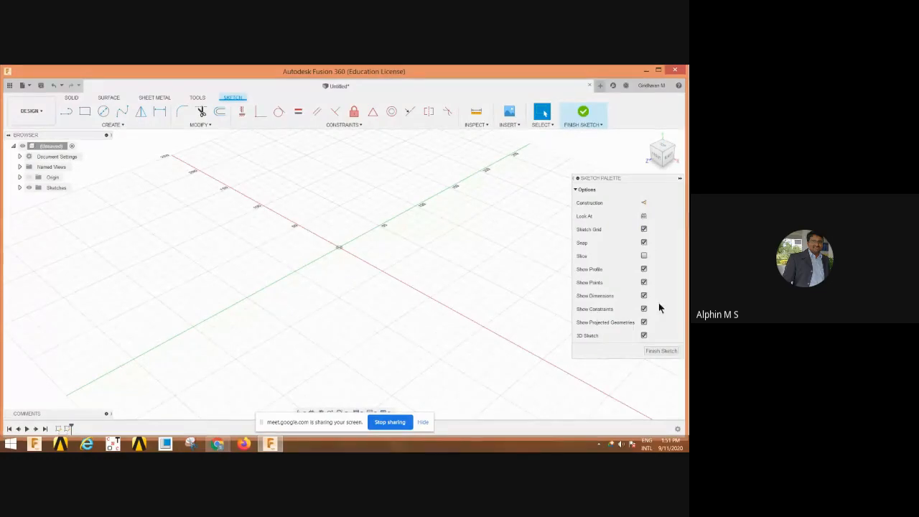
left_click(66, 111)
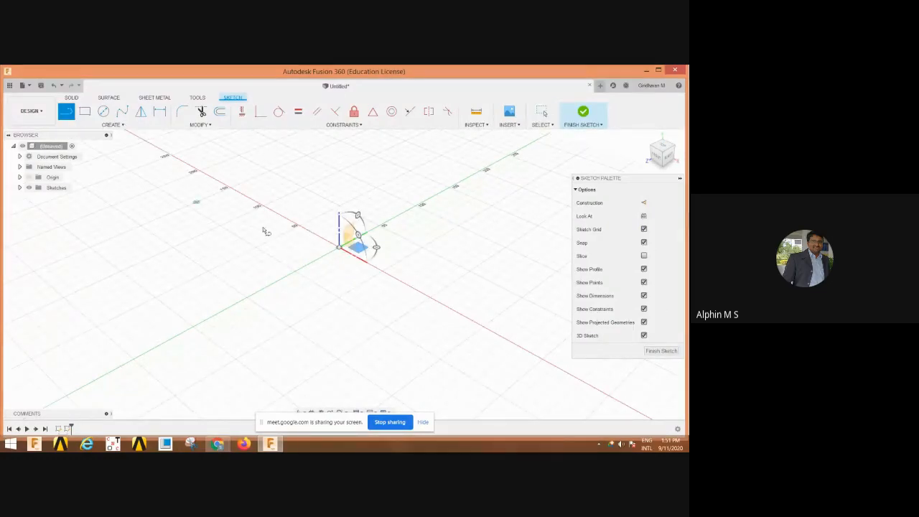
left_click(340, 248)
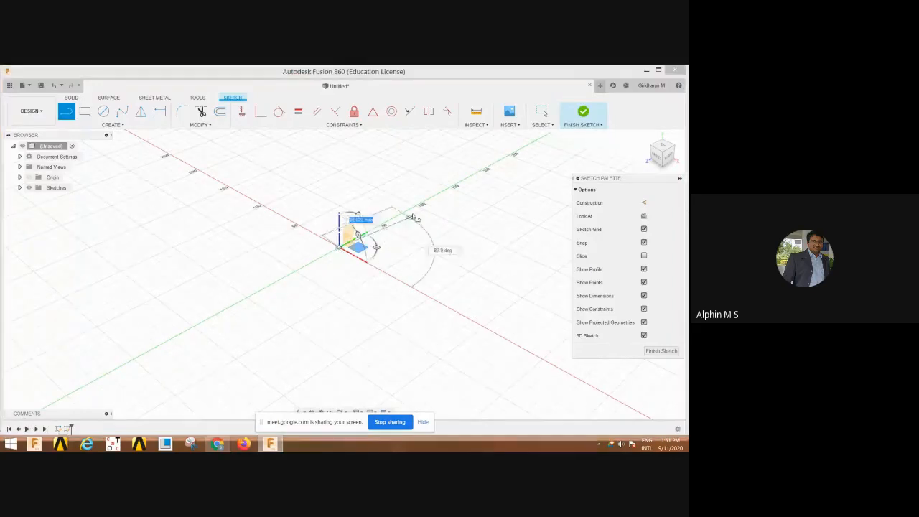
left_click(450, 194)
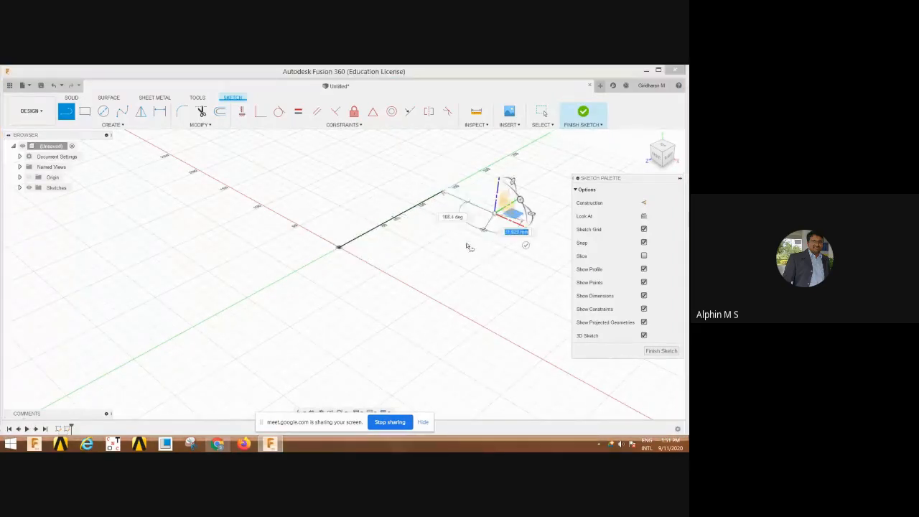
left_click(392, 276)
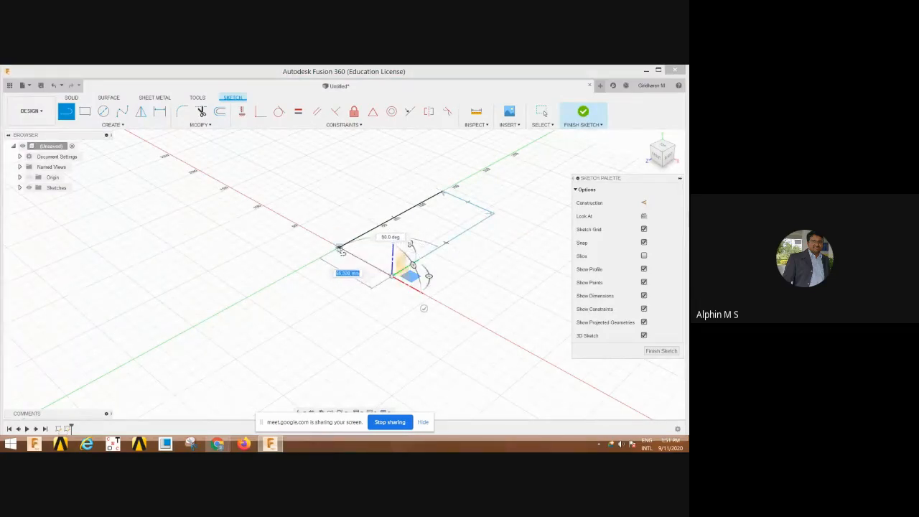
left_click(339, 247)
left_click(338, 248)
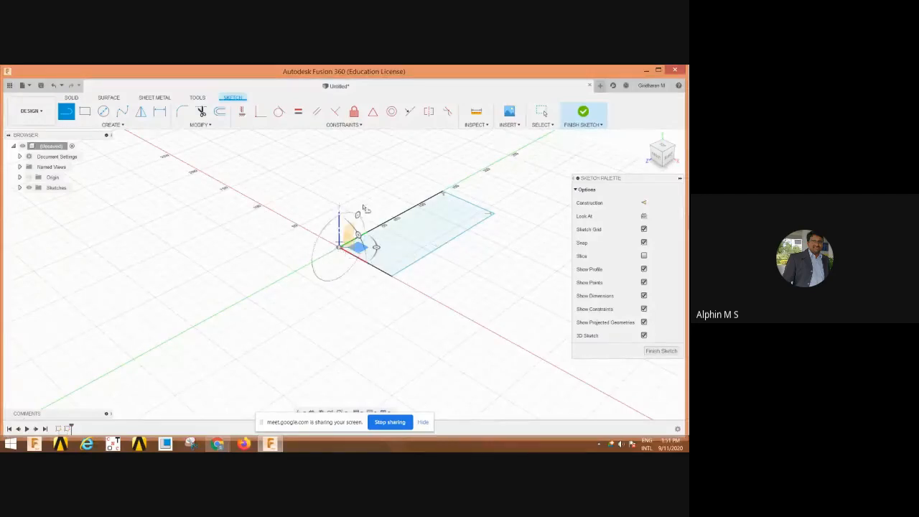
left_click(661, 350)
Extrude the rectangular profile 25 mm upward as a new body and inspect the block from other angles
scroll(458, 204, "up", 5)
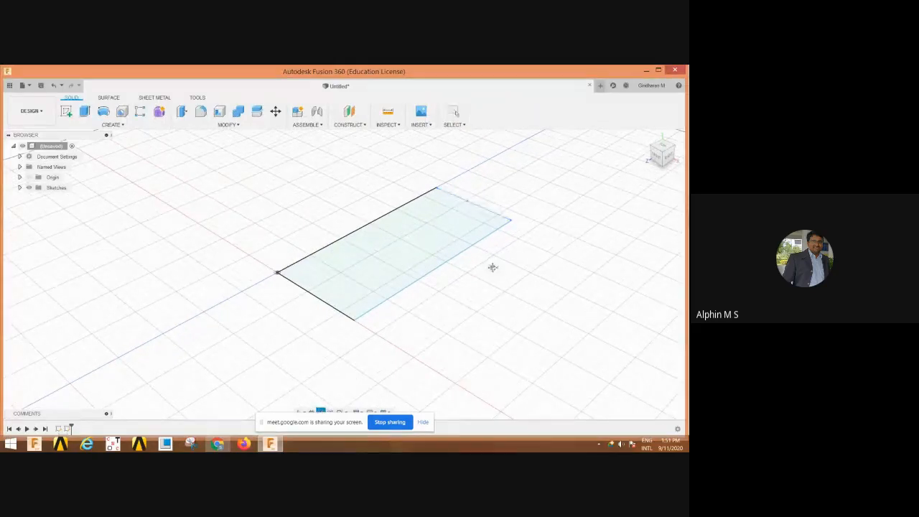
left_click(85, 112)
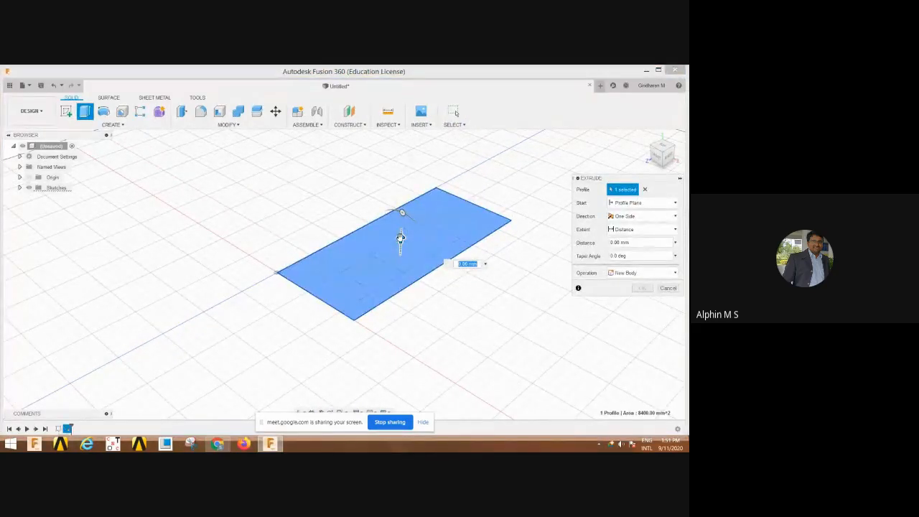
left_click_drag(400, 237, 402, 202)
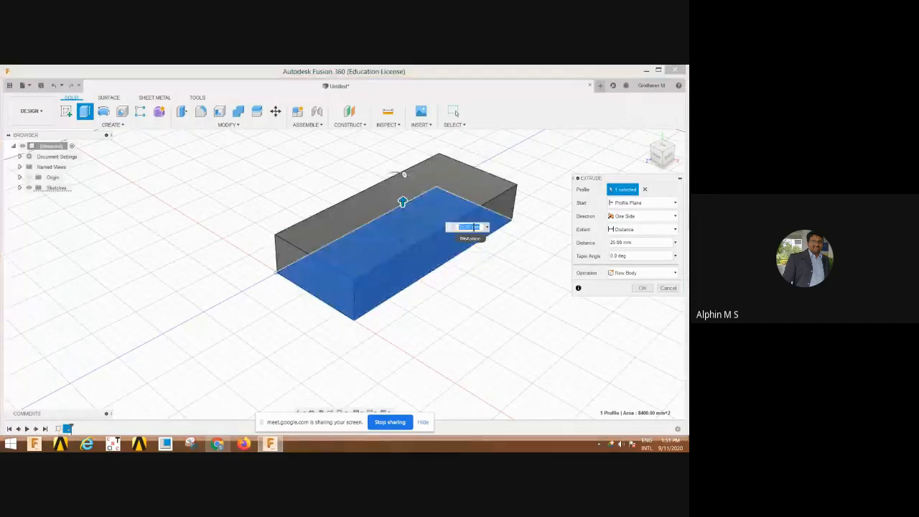
left_click(642, 288)
middle_click_drag(481, 268, 451, 301)
right_click(451, 301)
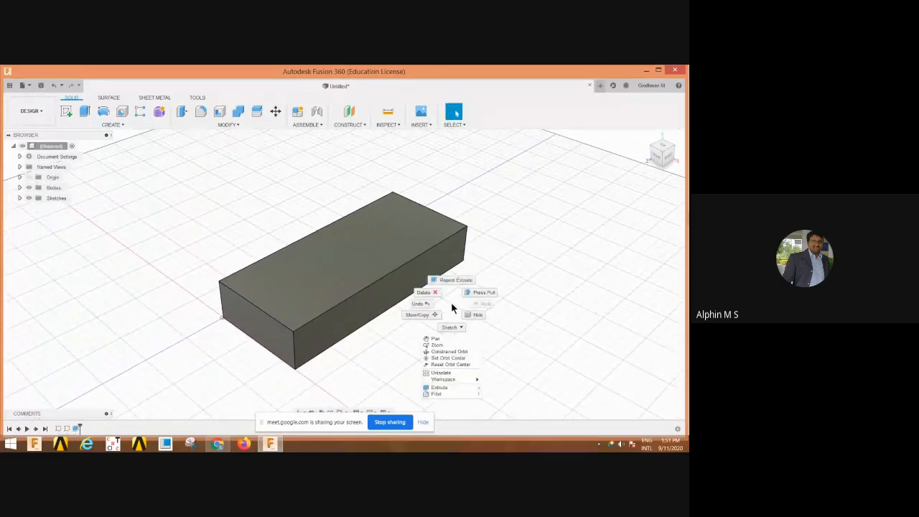
left_click(438, 351)
left_click_drag(484, 327, 384, 290)
left_click_drag(431, 312, 470, 321)
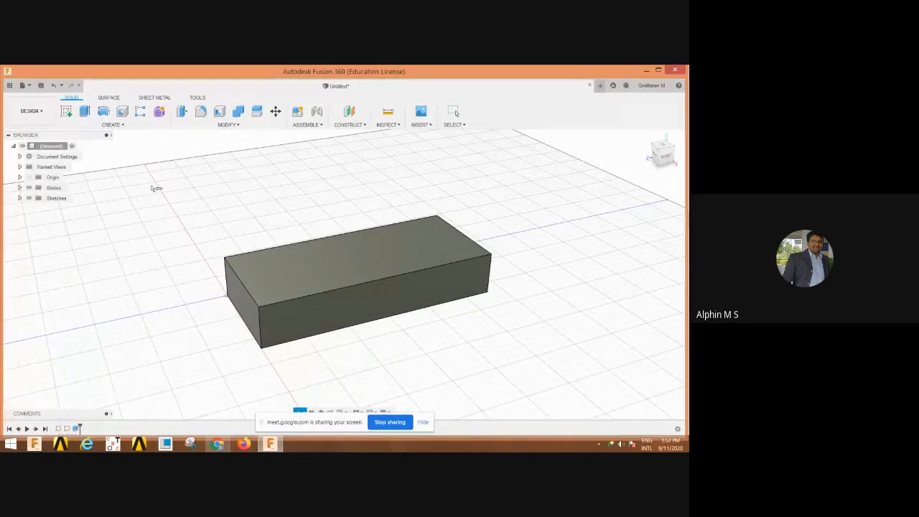
Leave the block's design open and create a new, empty design
left_click(67, 115)
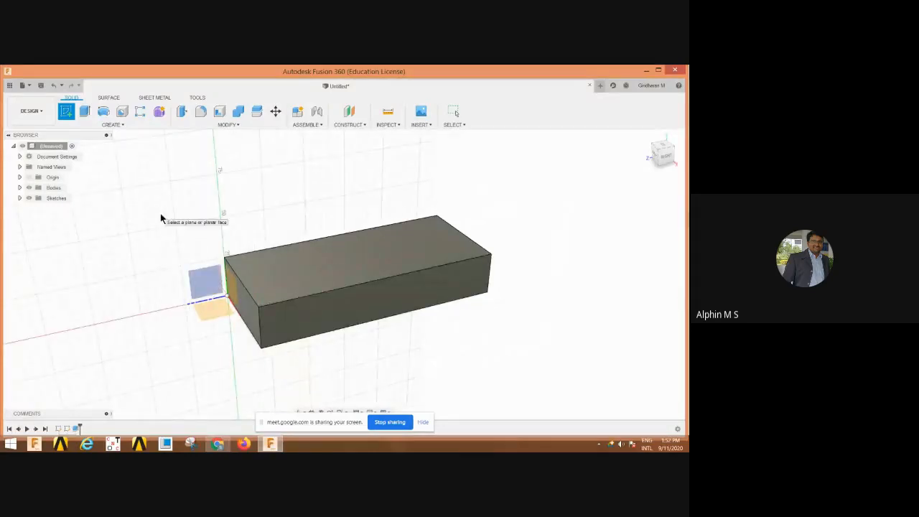
left_click(29, 86)
left_click(32, 96)
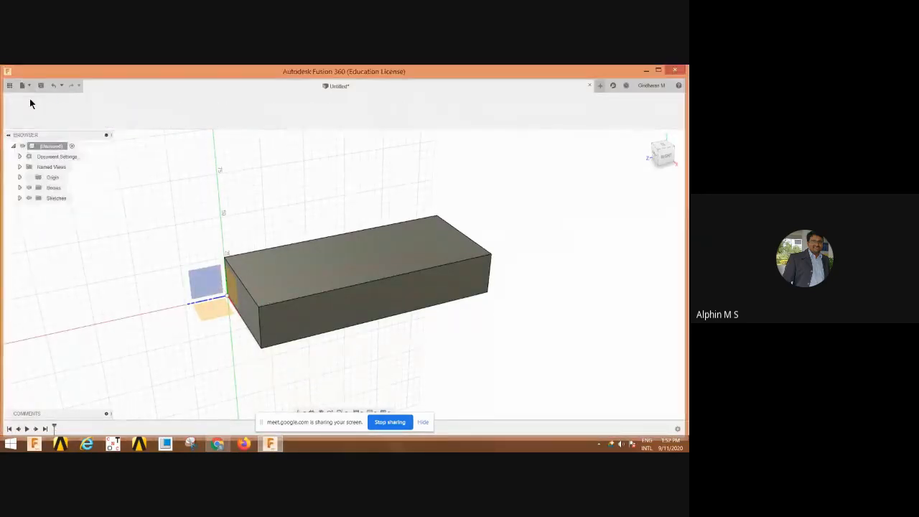
Start a sketch on the horizontal origin plane of the new design
left_click(65, 112)
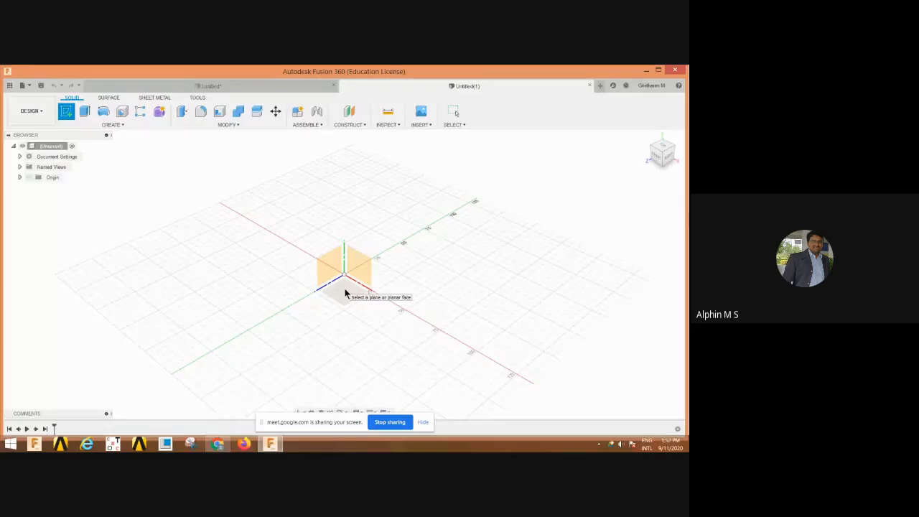
left_click(345, 289)
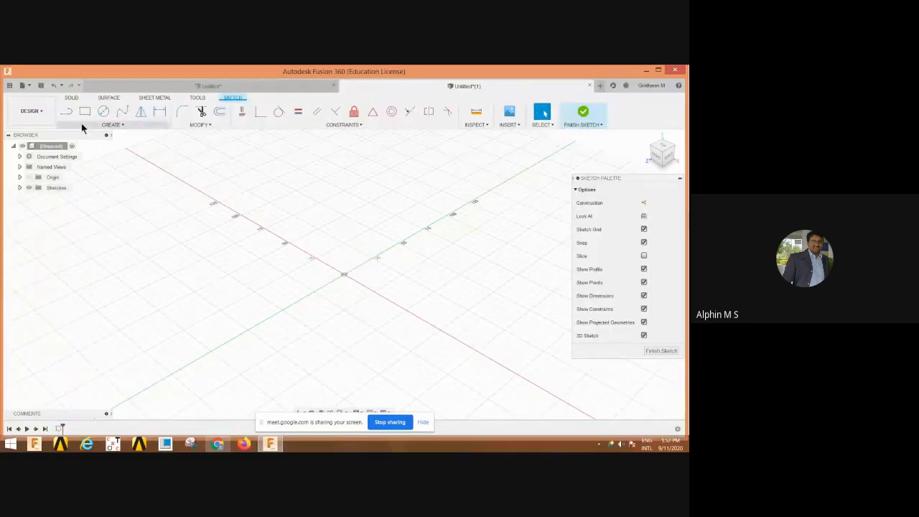
Review the available sketch creation, modification and constraint tools, including the options attached to the Line command
left_click(123, 126)
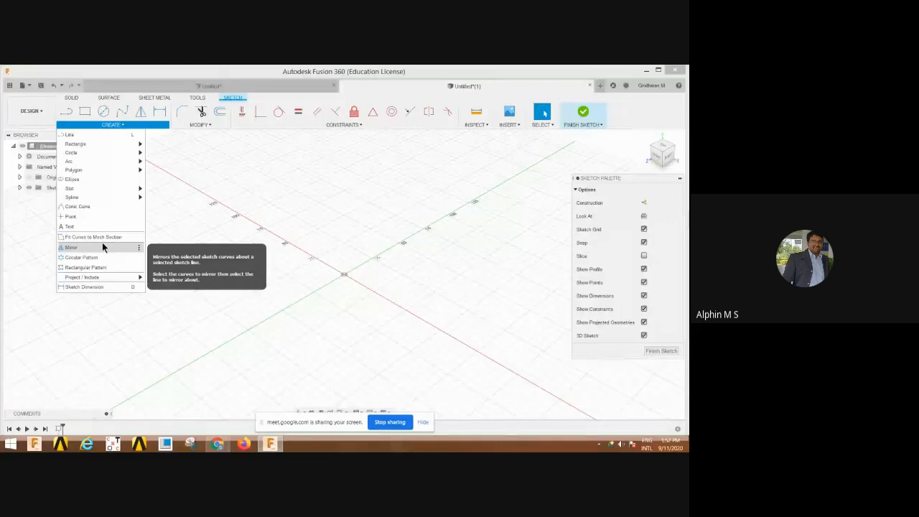
left_click(185, 126)
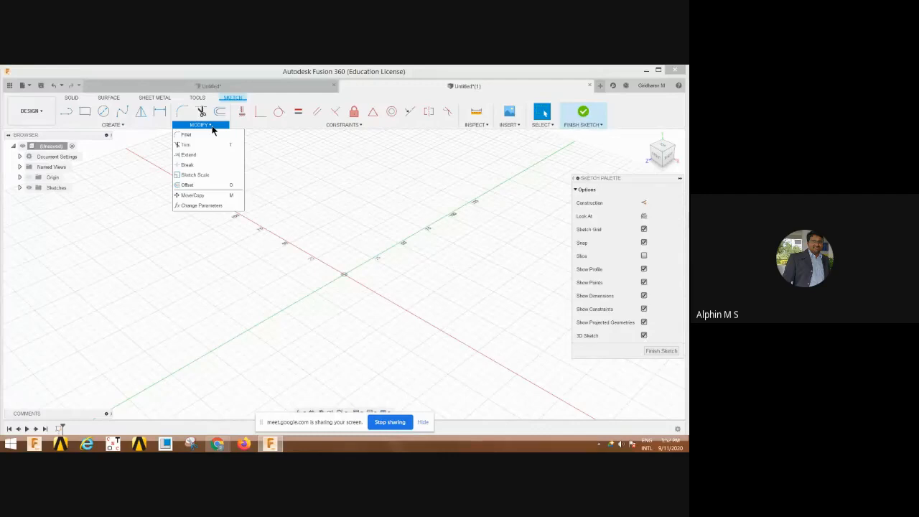
left_click(119, 126)
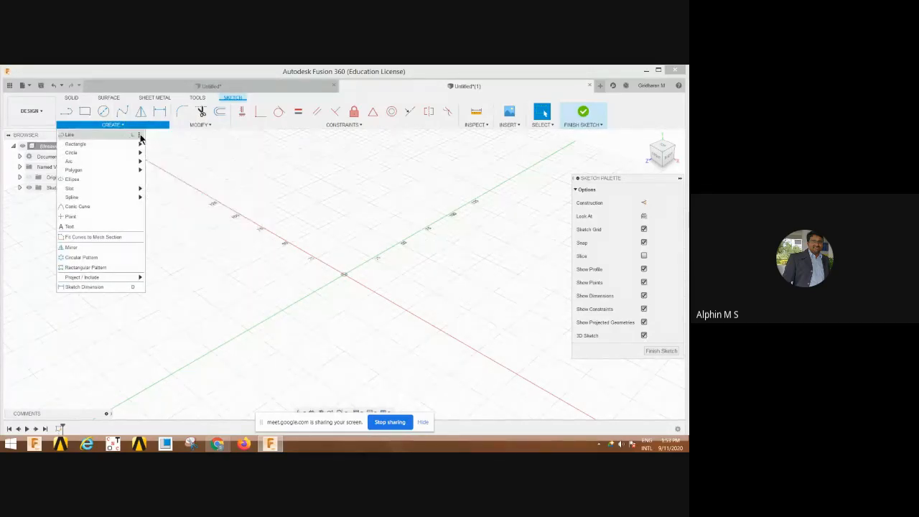
left_click(140, 136)
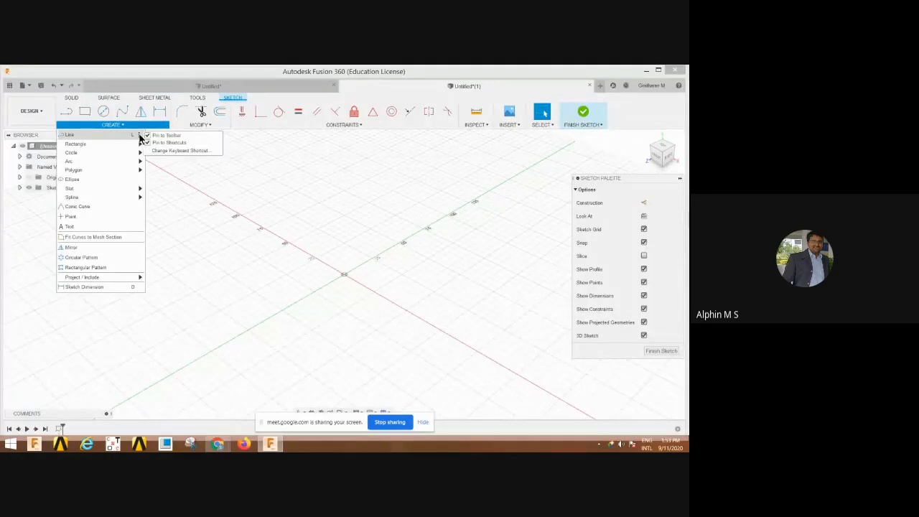
mouse_move(137, 157)
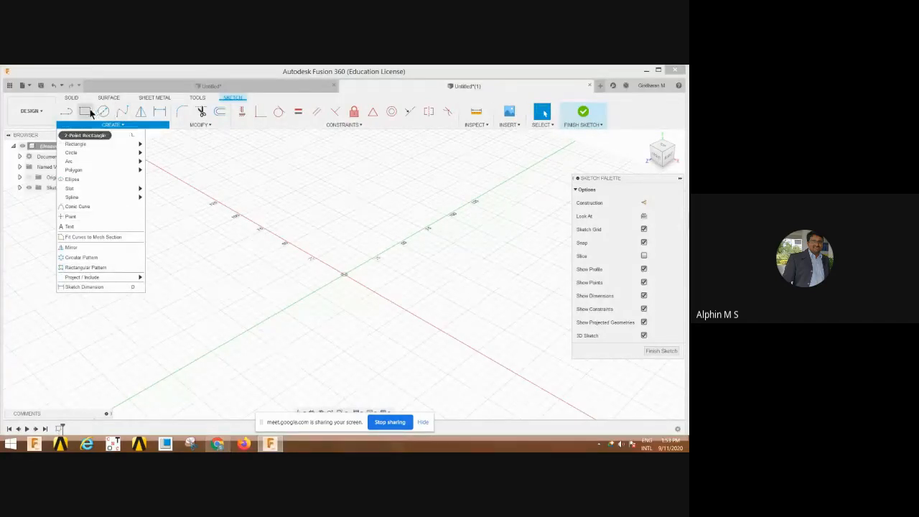
left_click(214, 125)
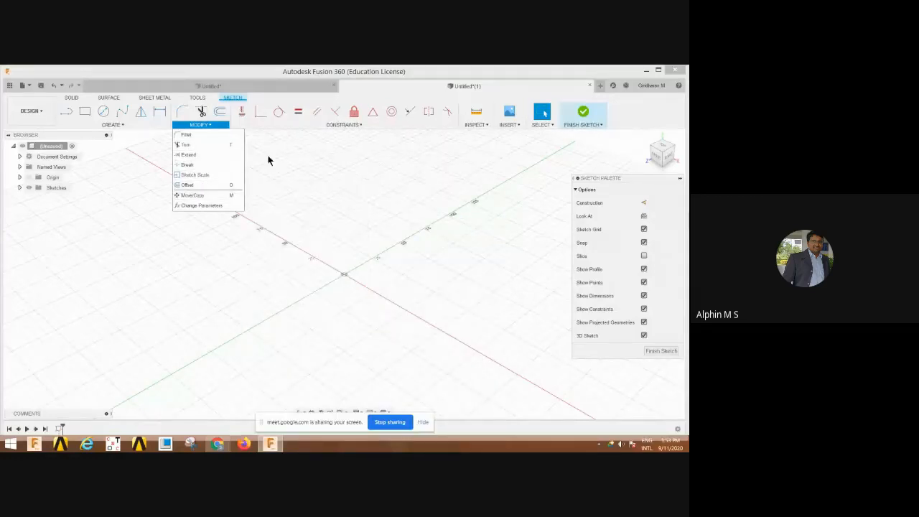
mouse_move(360, 127)
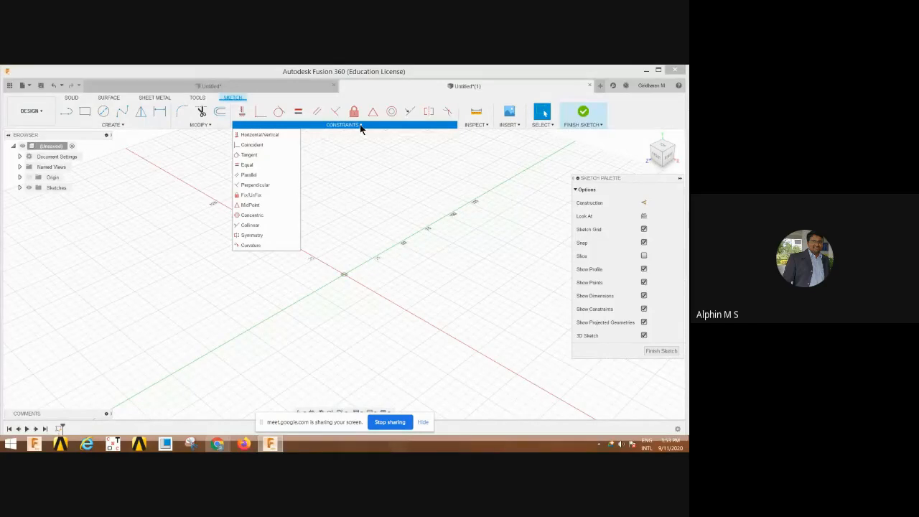
left_click(106, 123)
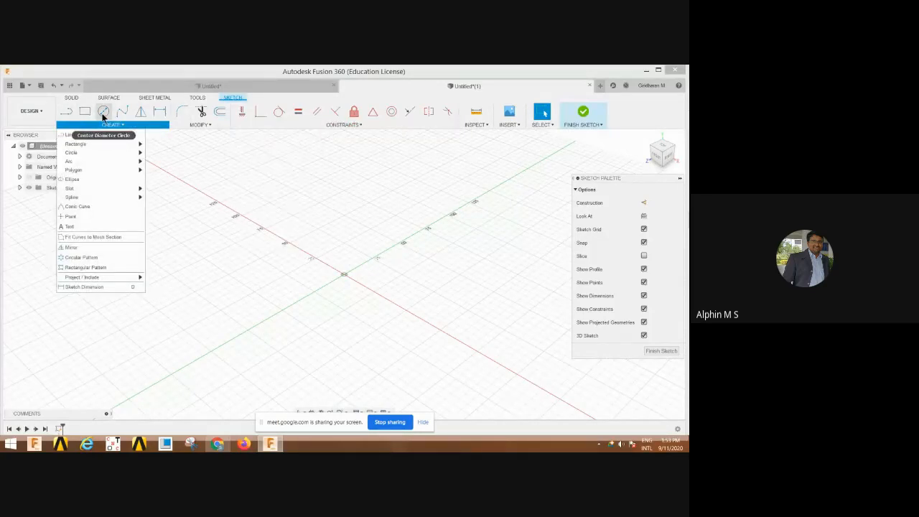
Sketch a center-diameter circle about 45 mm in diameter, centred on the origin
left_click(103, 113)
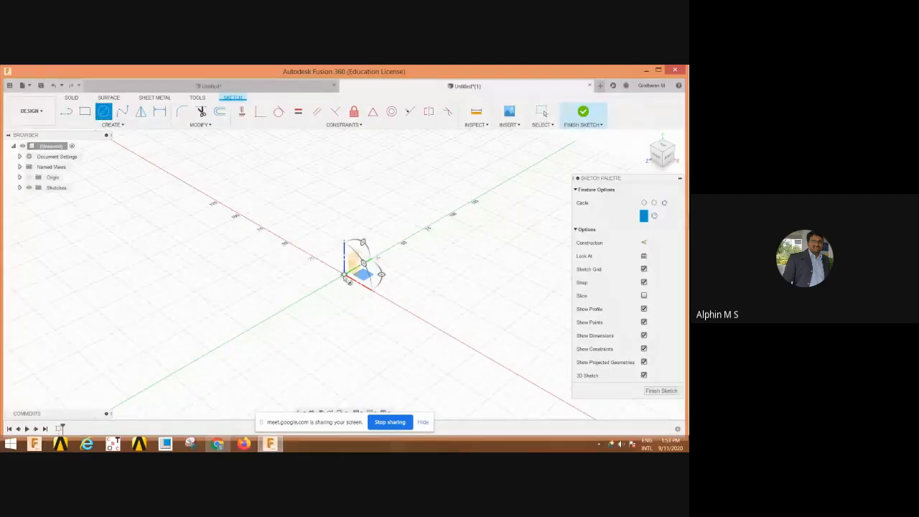
left_click(346, 279)
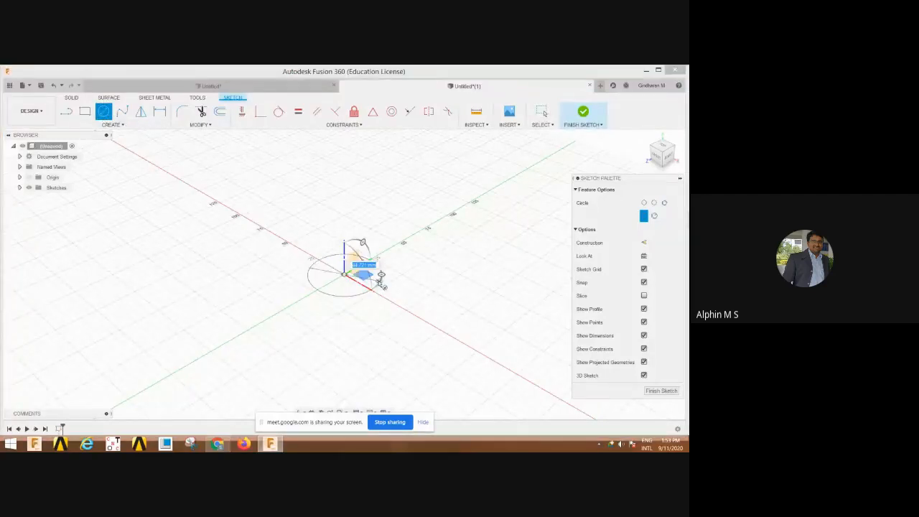
left_click(355, 298)
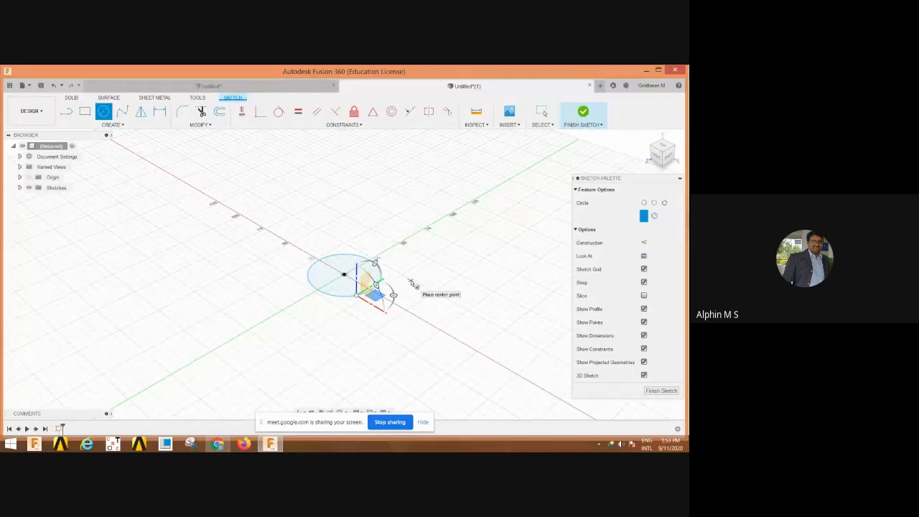
key("Escape")
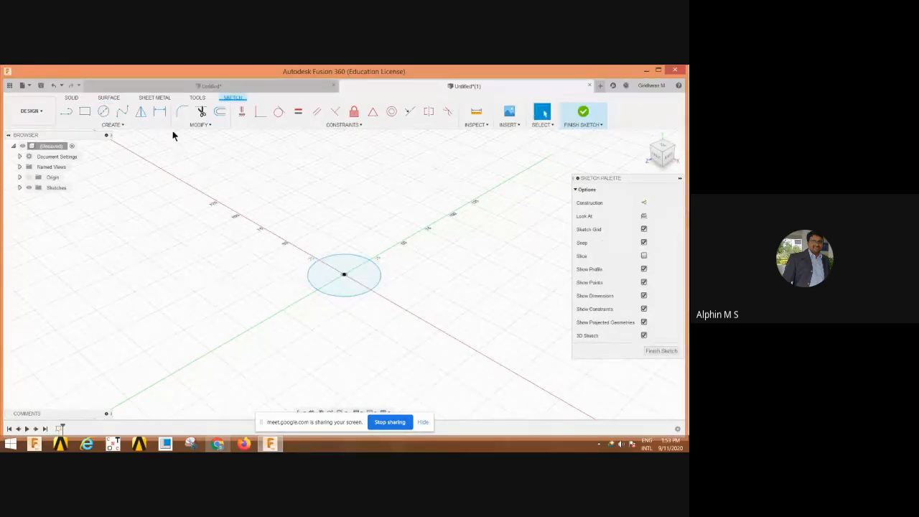
Dimension the circle's diameter to 15 mm and finish the sketch
left_click(159, 112)
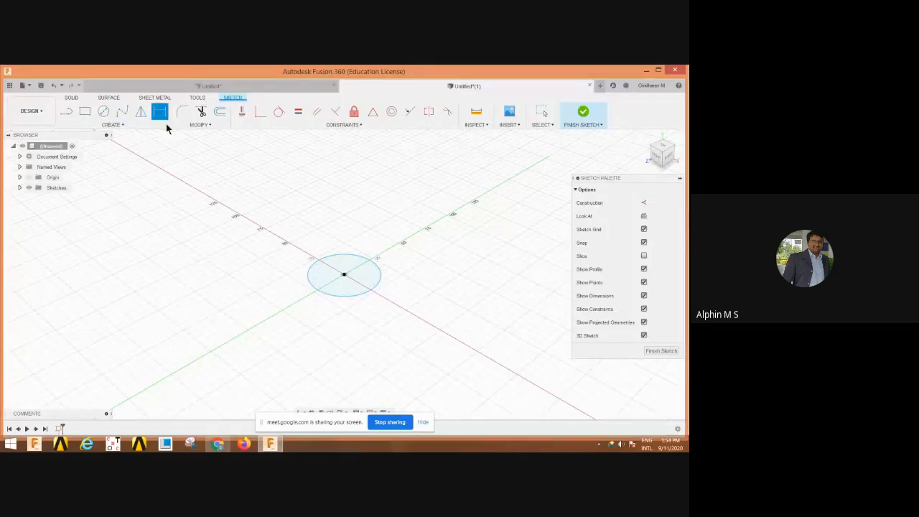
left_click(350, 258)
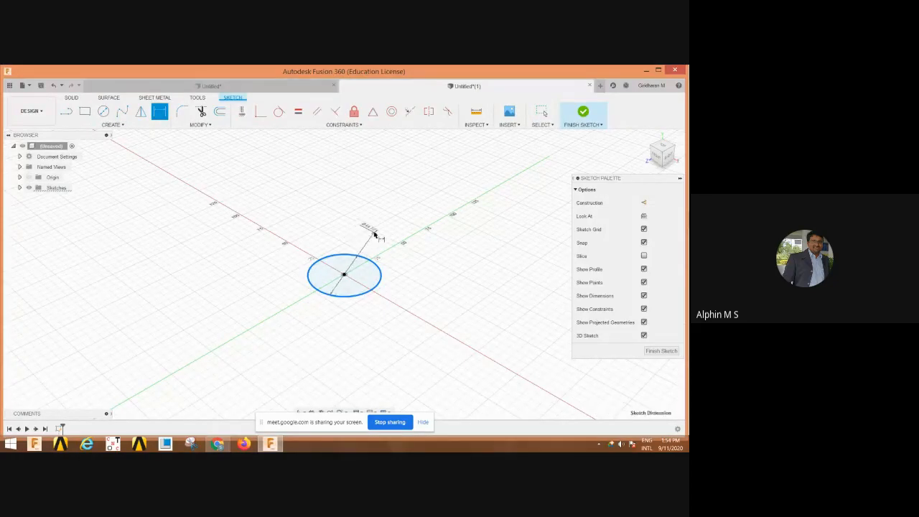
left_click(372, 231)
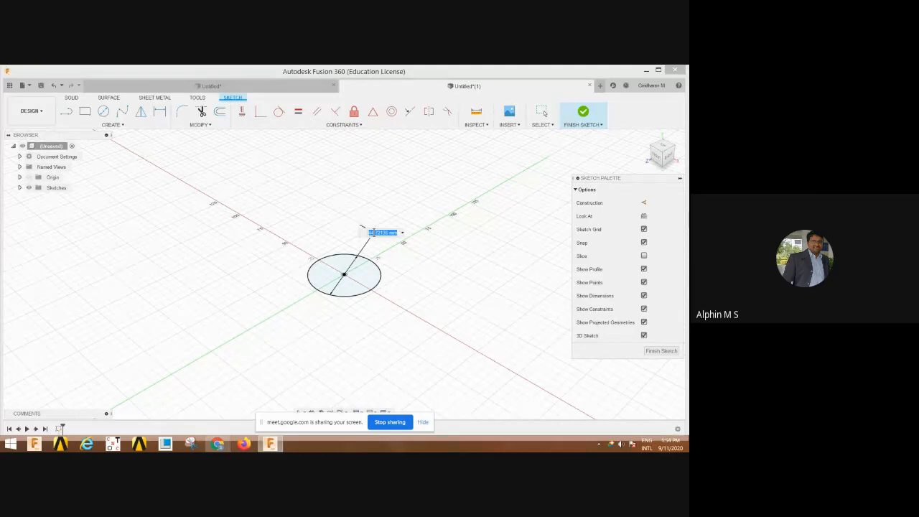
type("15")
key("Return")
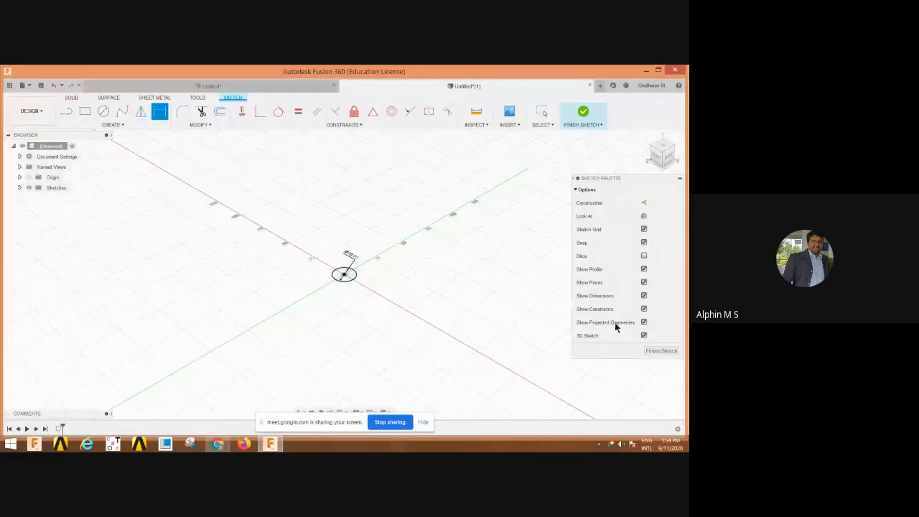
left_click(659, 351)
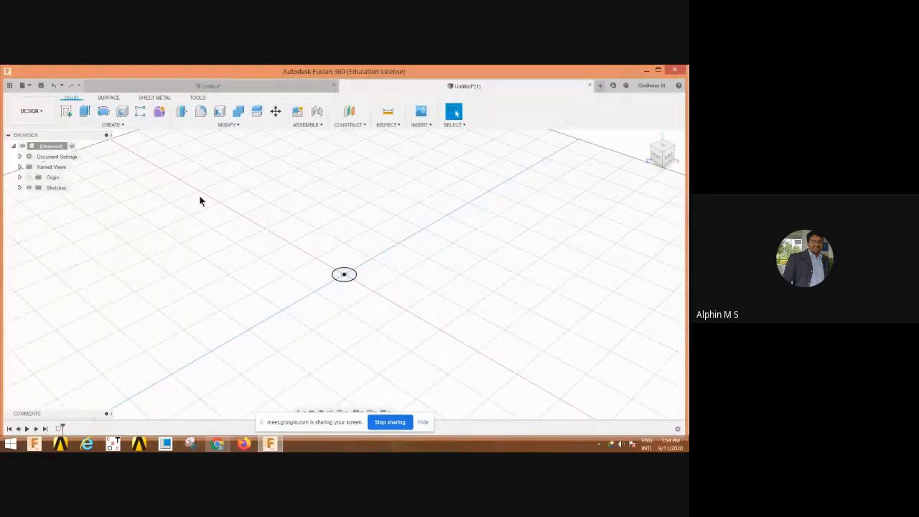
Extrude the circular profile 25 mm upward as a new body
left_click(85, 112)
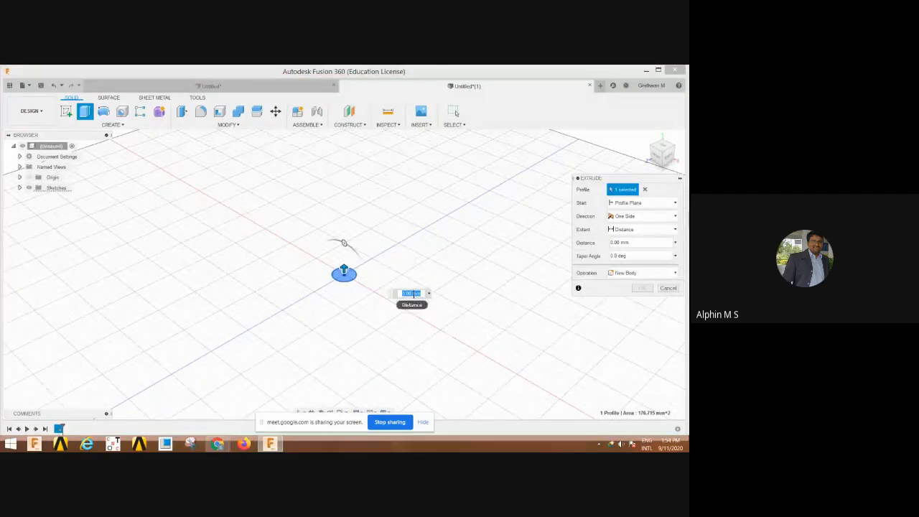
type("25")
key("Return")
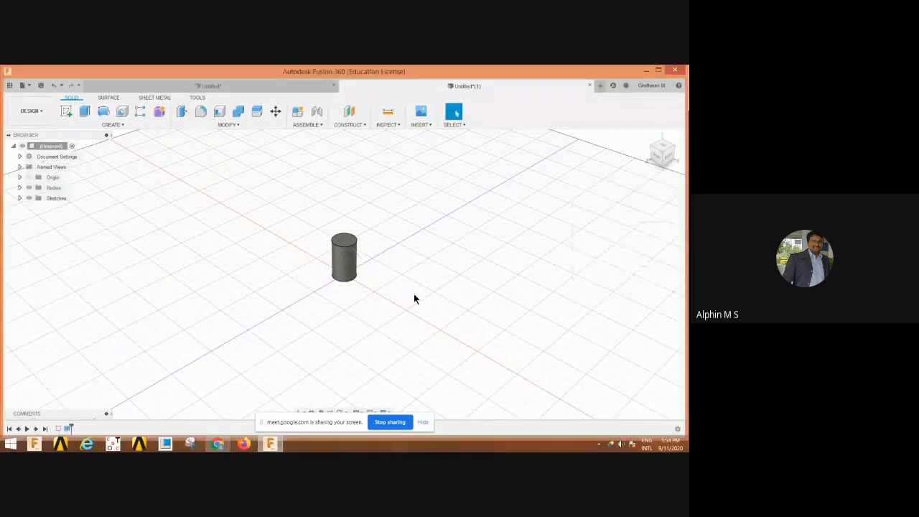
Create a sketch on the cylinder's top face and draw a concentric circle about 51 mm in diameter
left_click(342, 246)
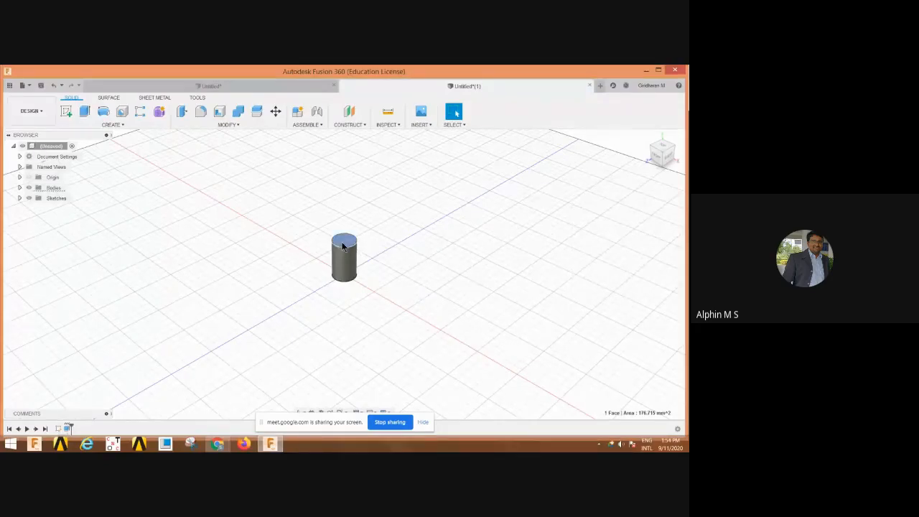
left_click(66, 112)
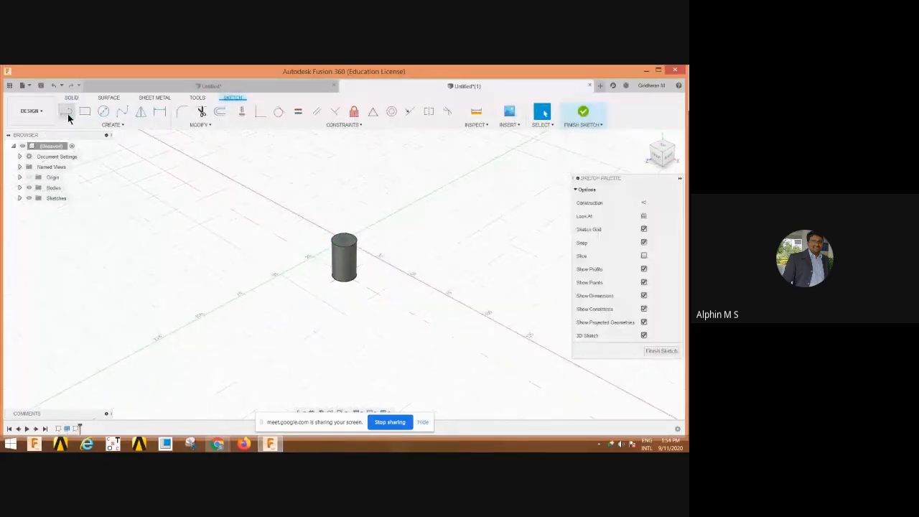
left_click(103, 112)
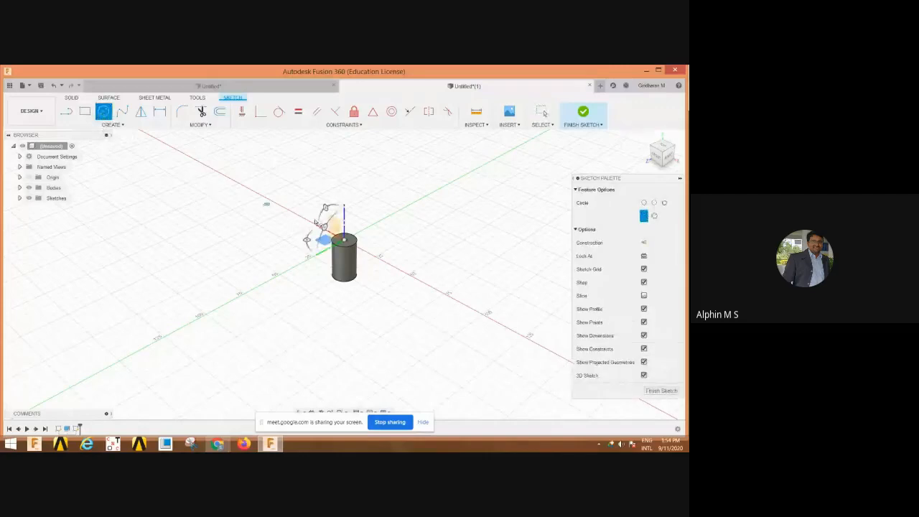
left_click(344, 240)
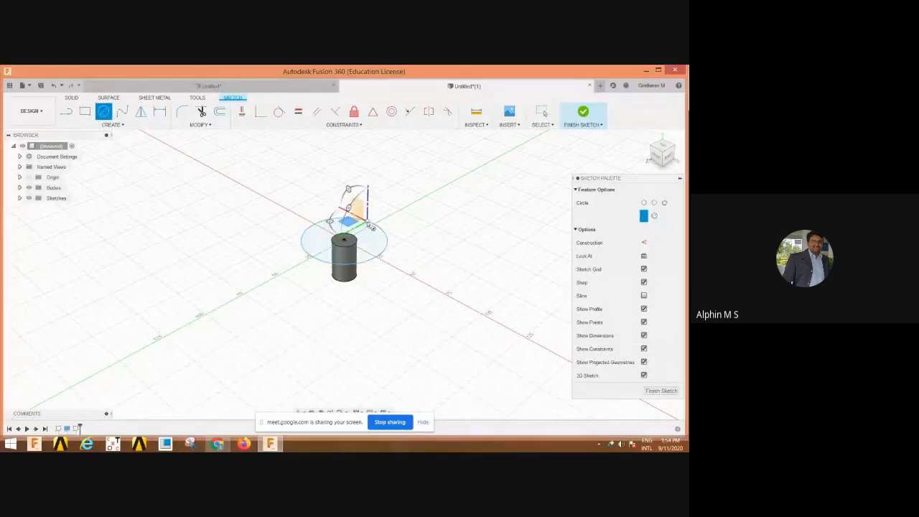
left_click(394, 215)
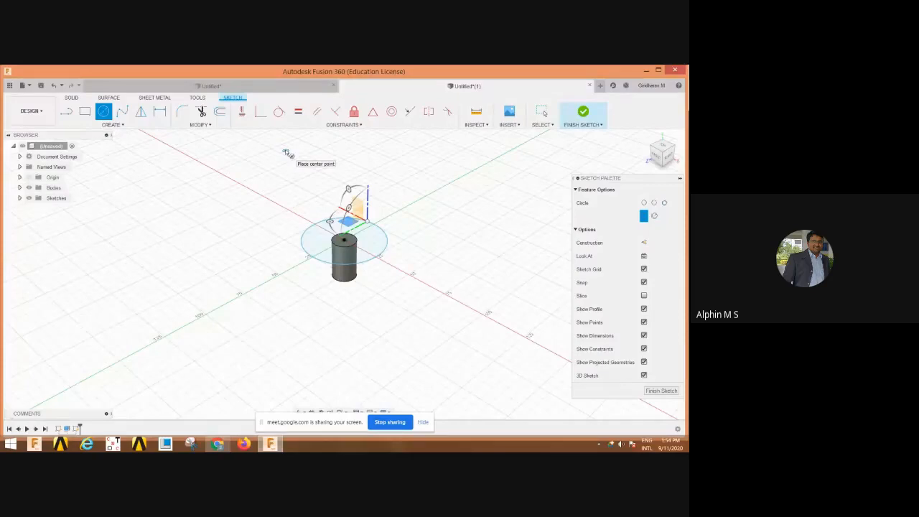
key("Escape")
Dimension the larger circle's diameter to 40 mm and finish the sketch
left_click(159, 111)
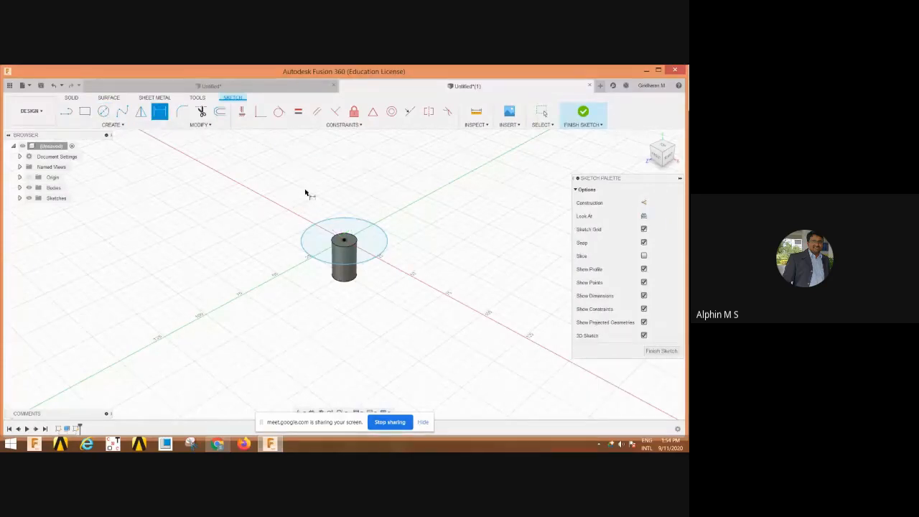
left_click(352, 219)
left_click(379, 198)
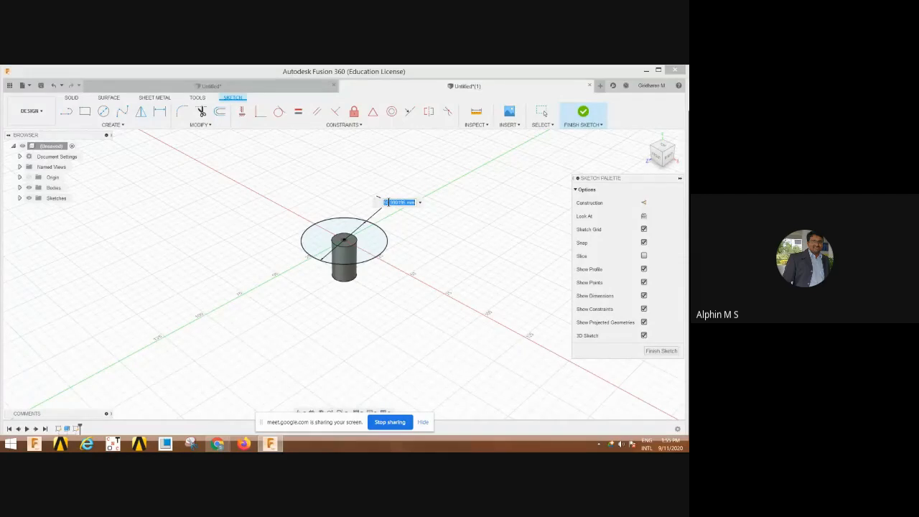
type("40")
key("Return")
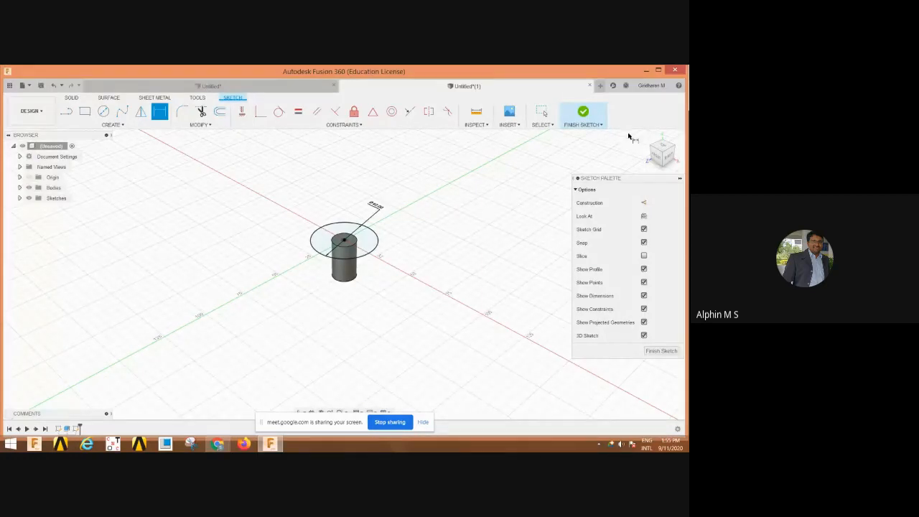
left_click(583, 114)
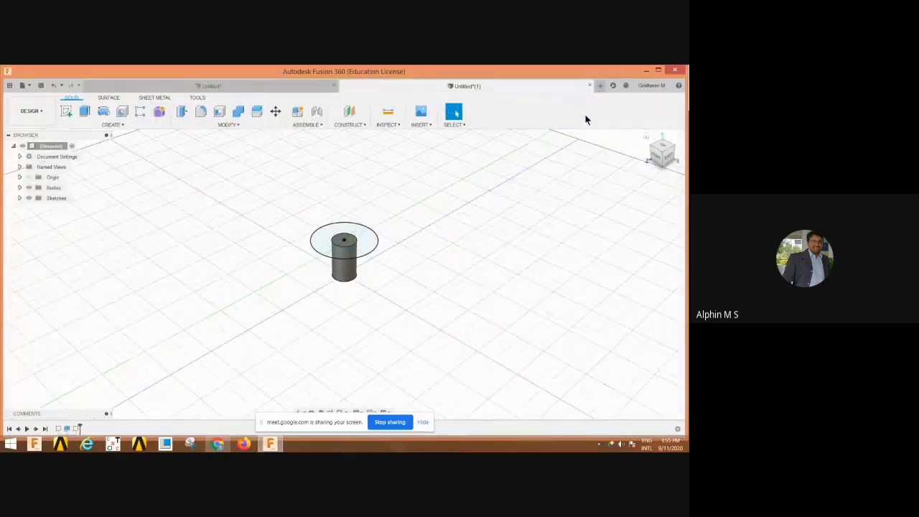
Extrude the ring-shaped profile around the cylinder's top face upward and view the whole stepped part
left_click(84, 112)
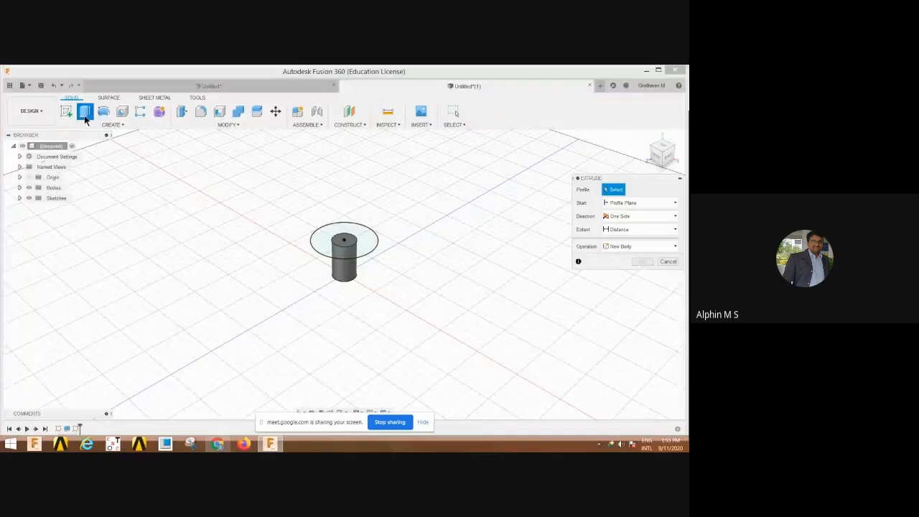
left_click(371, 240)
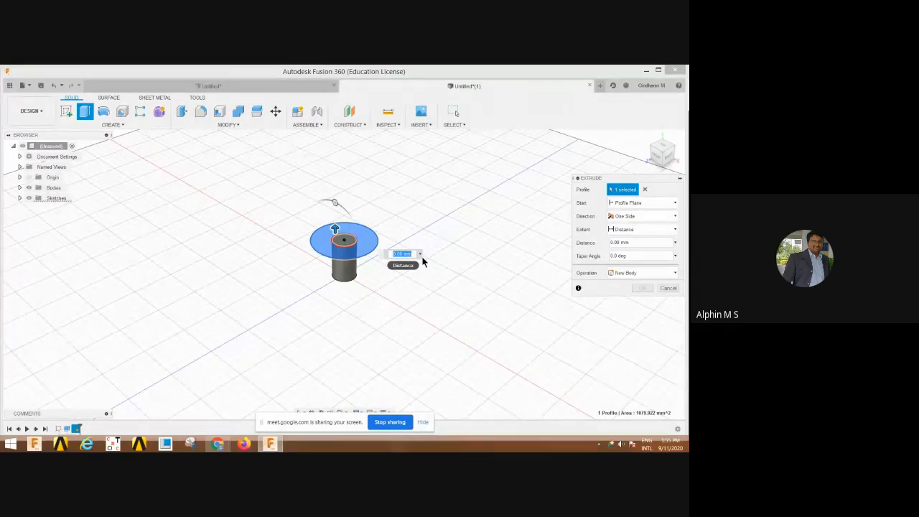
key("Return")
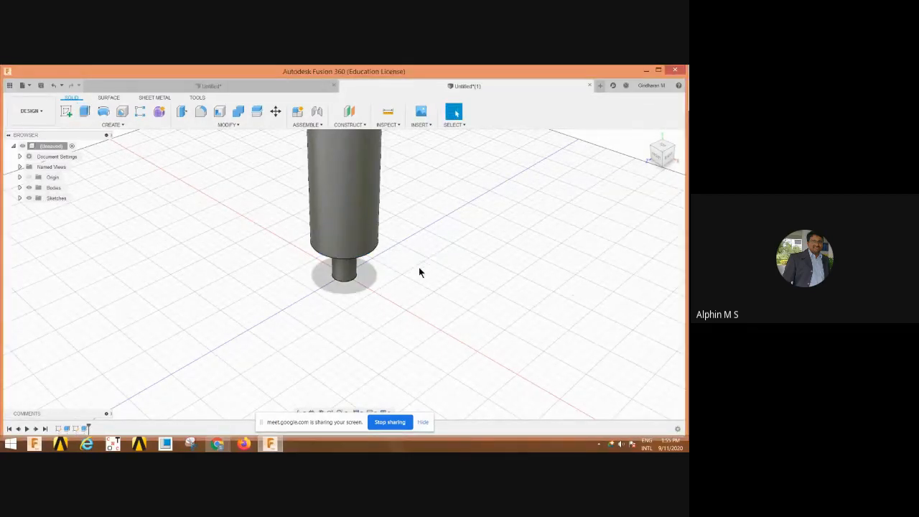
scroll(396, 326, "down", 4)
scroll(396, 188, "up", 2)
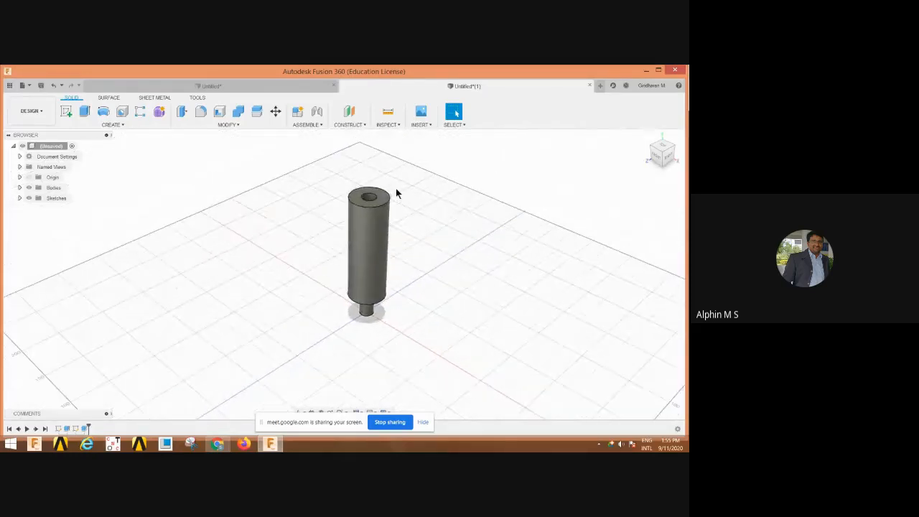
scroll(396, 192, "up", 1)
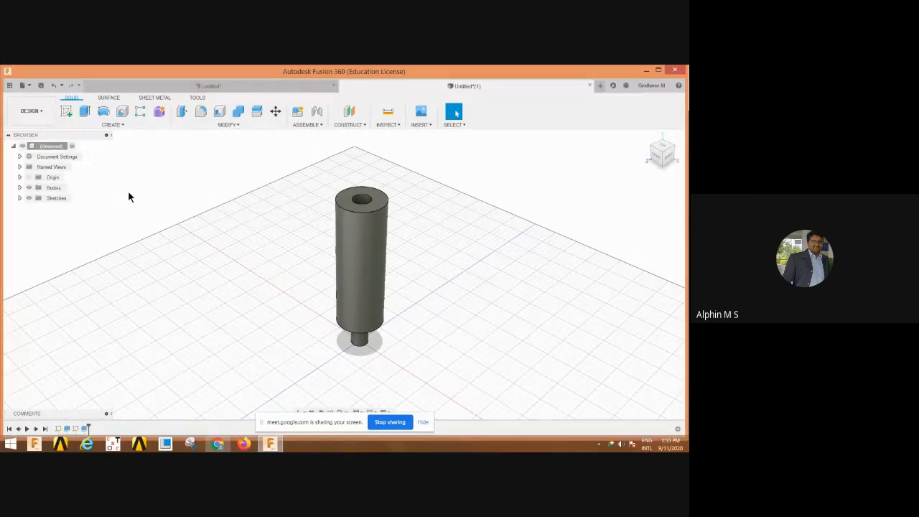
Undo the ring-shaped extrusion and extrude the full 40 mm circle 110 mm upward as a new body
key("ctrl+z")
scroll(379, 327, "up", 2)
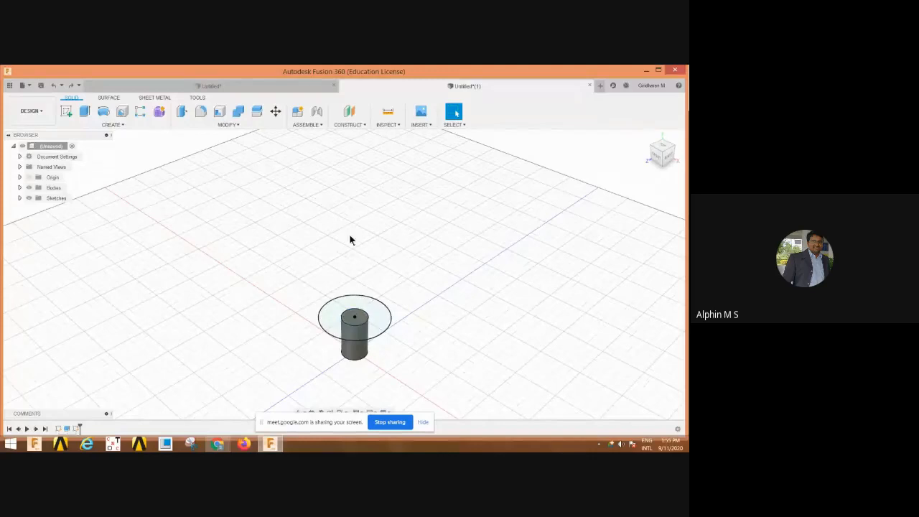
left_click(360, 327)
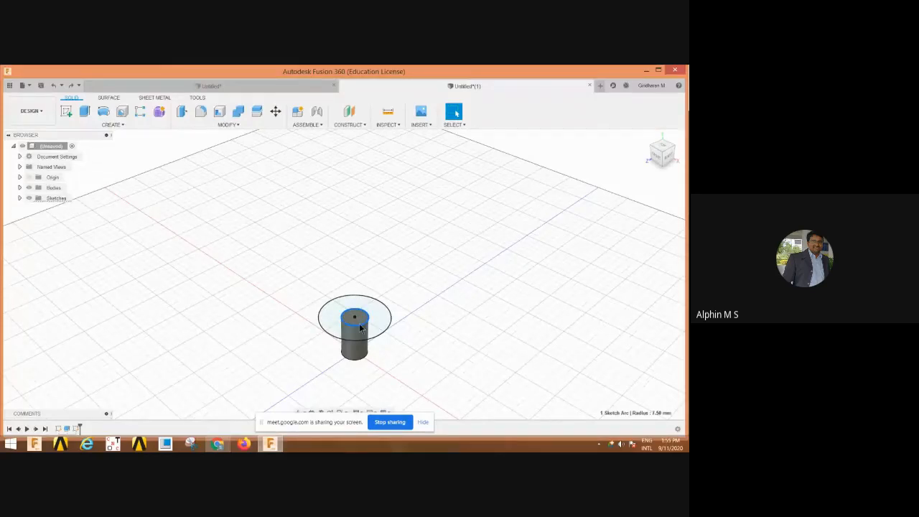
left_click(359, 324)
left_click(84, 112)
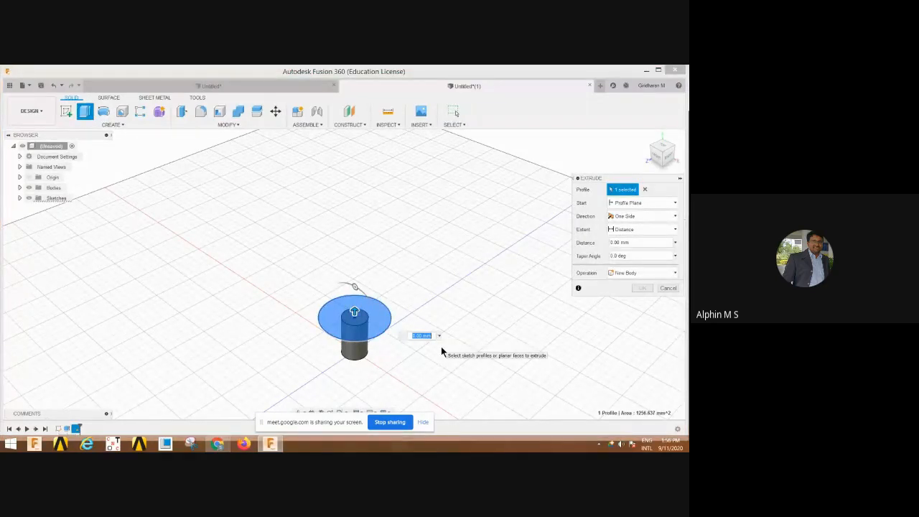
type("110")
key("Return")
scroll(441, 350, "down", 3)
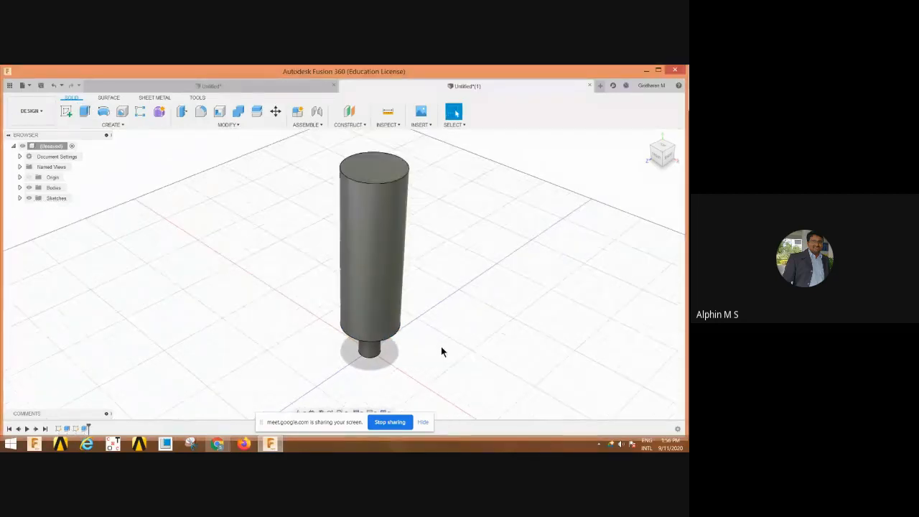
Create a sketch on the tall cylinder's top face and draw a concentric circle about 96 mm in diameter
mouse_move(452, 287)
middle_mouse_down("shift")
mouse_move(468, 290)
mouse_move(450, 303)
middle_mouse_up("shift")
right_click(450, 303)
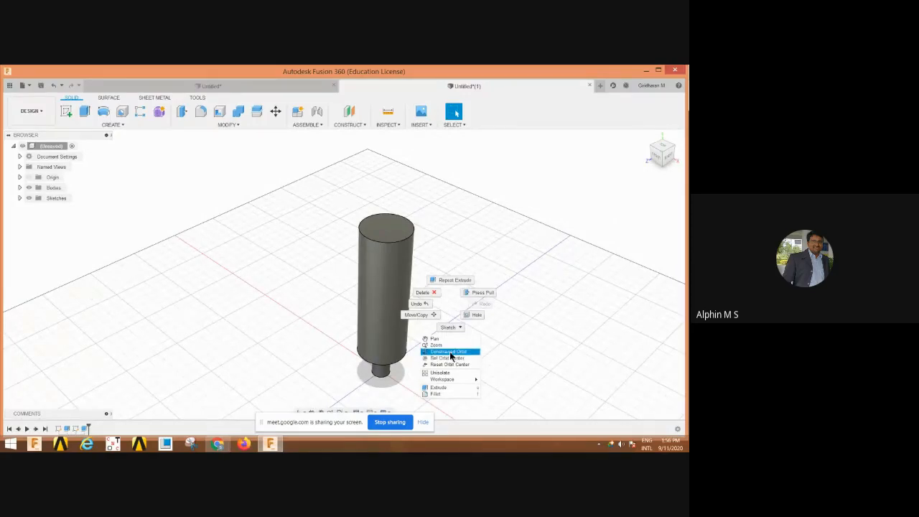
left_click(447, 358)
middle_click_drag(443, 314, 398, 315, "shift")
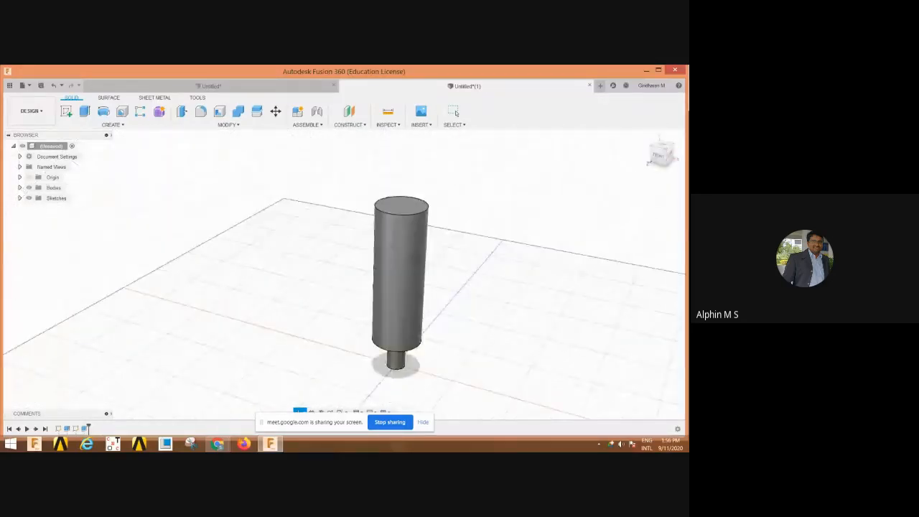
right_click(454, 264)
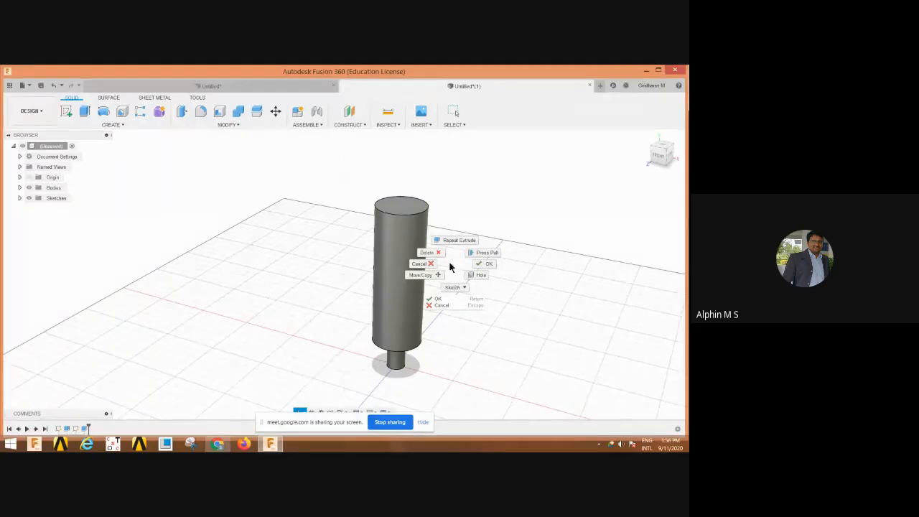
left_click(436, 297)
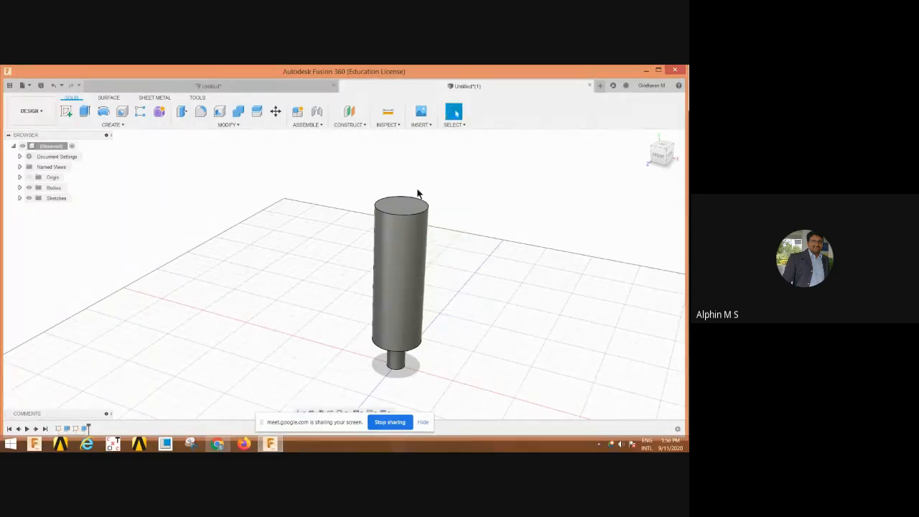
left_click(402, 212)
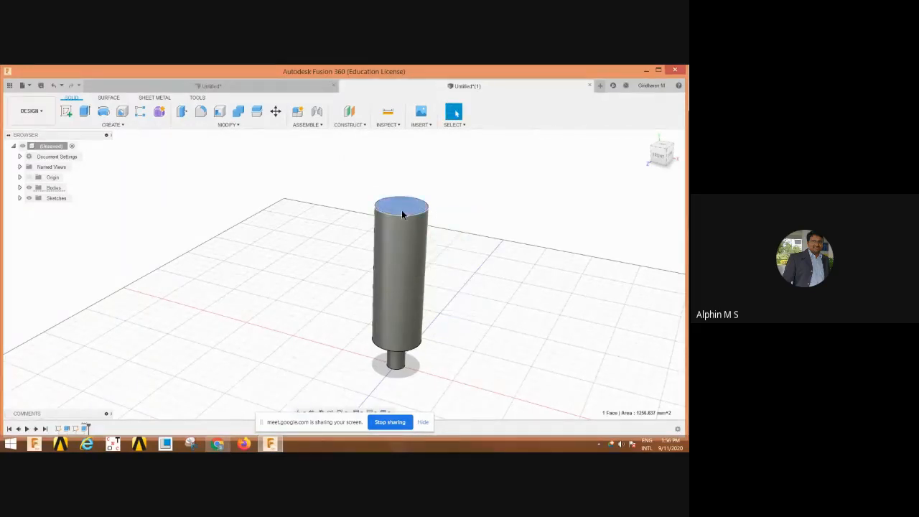
left_click(67, 111)
left_click(103, 111)
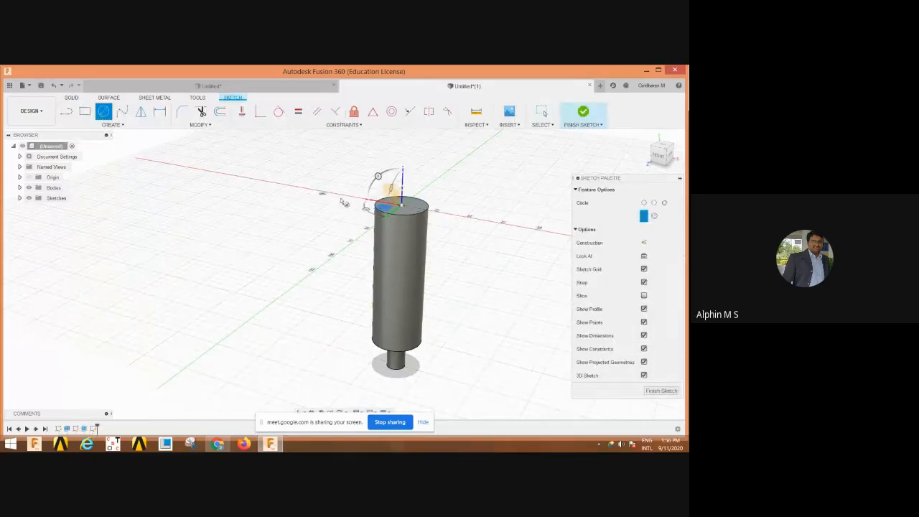
left_click(401, 206)
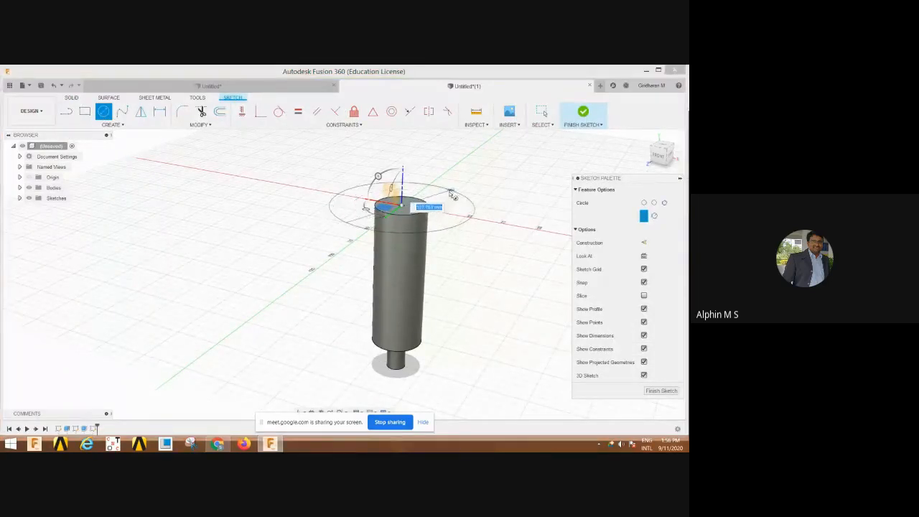
left_click(445, 196)
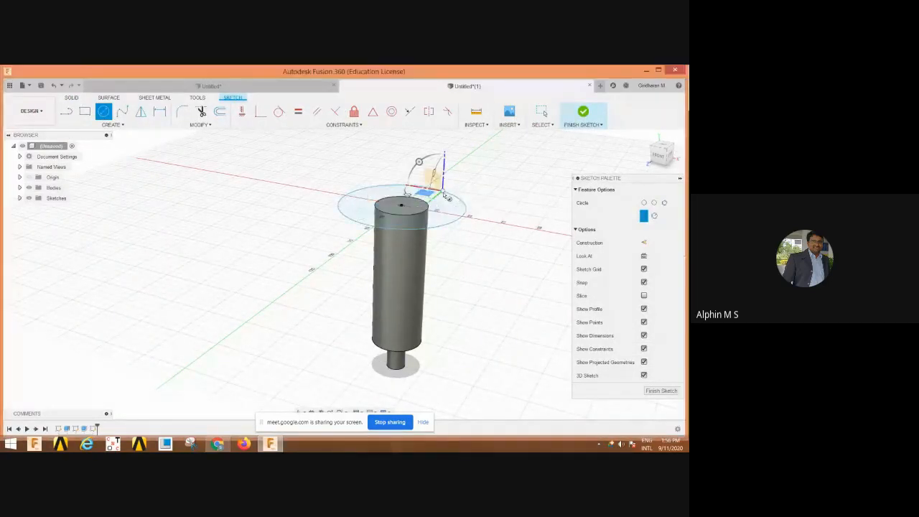
Dimension the new circle's diameter to 80 mm and finish the sketch
left_click(159, 111)
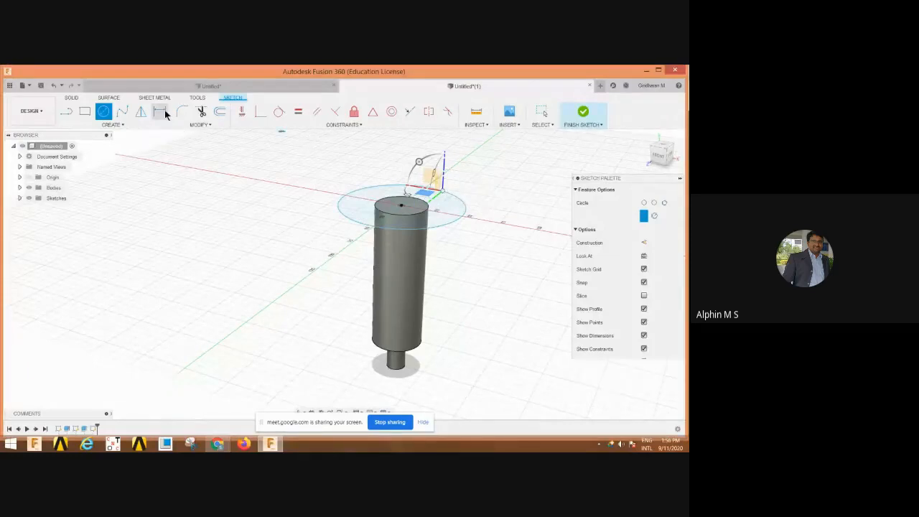
left_click(441, 229)
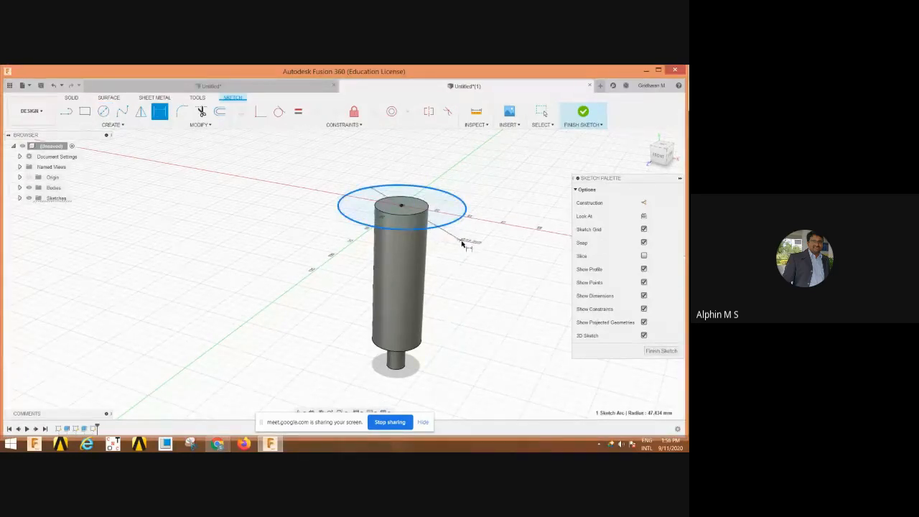
left_click(460, 242)
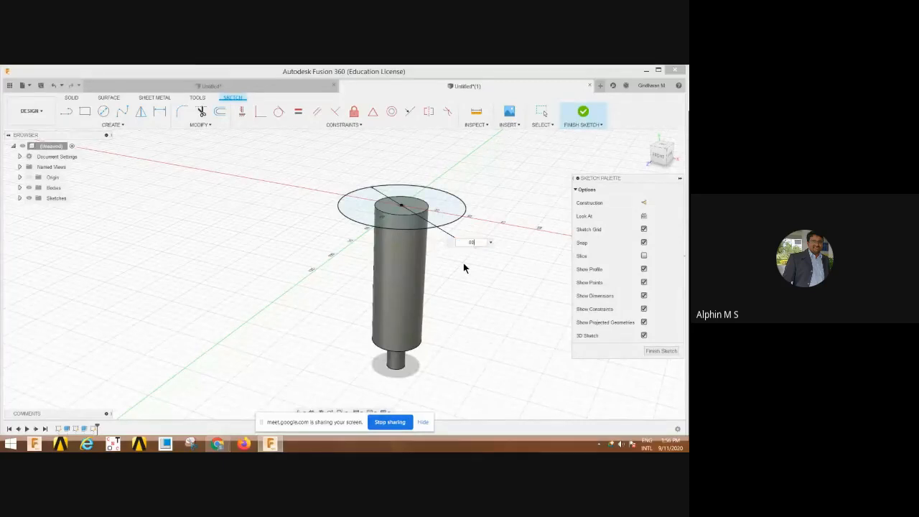
key("Return")
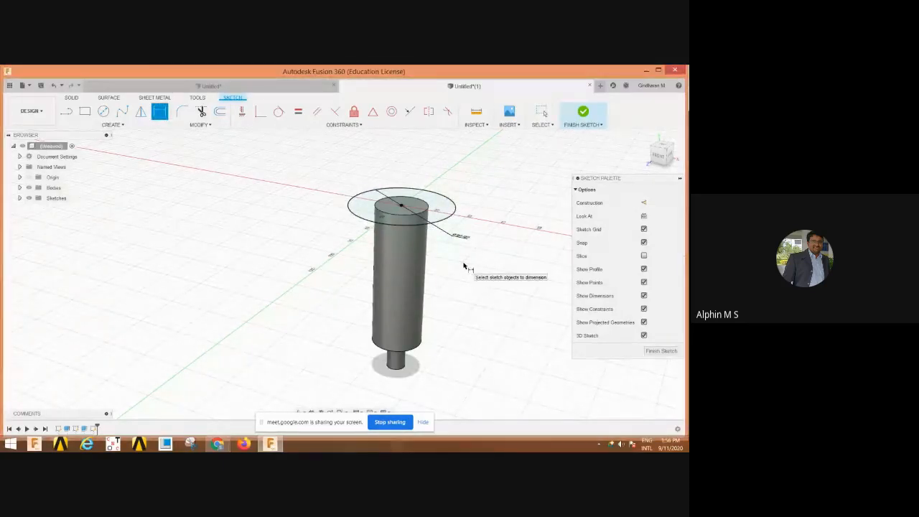
left_click(583, 113)
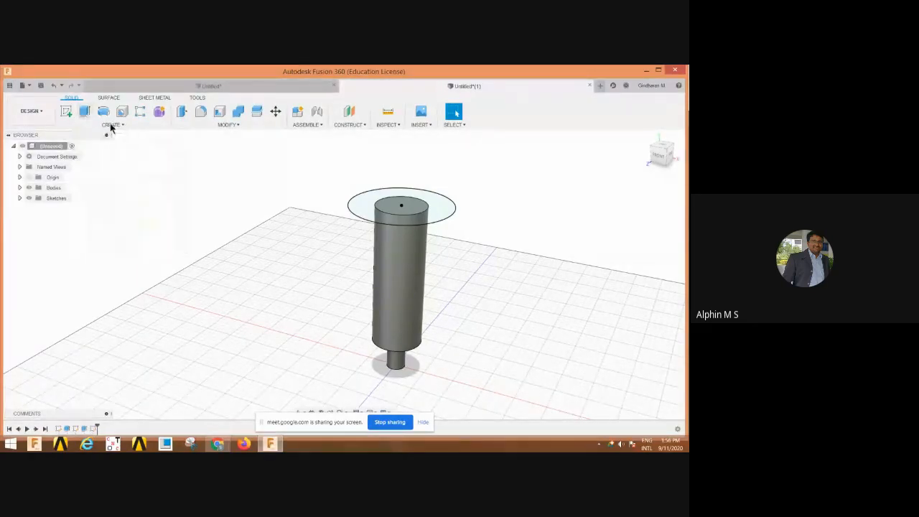
Edit Sketch3, set the circle's diameter to 60 mm and finish the sketch
left_click(20, 198)
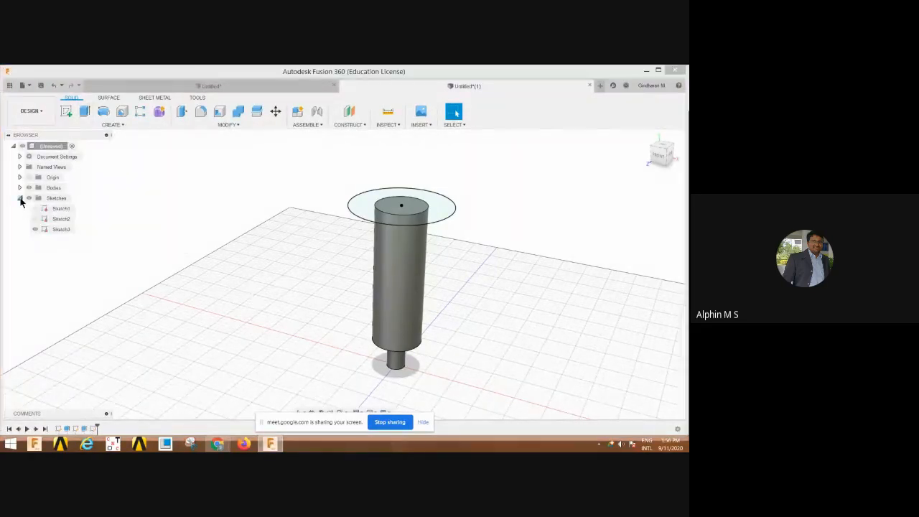
right_click(57, 230)
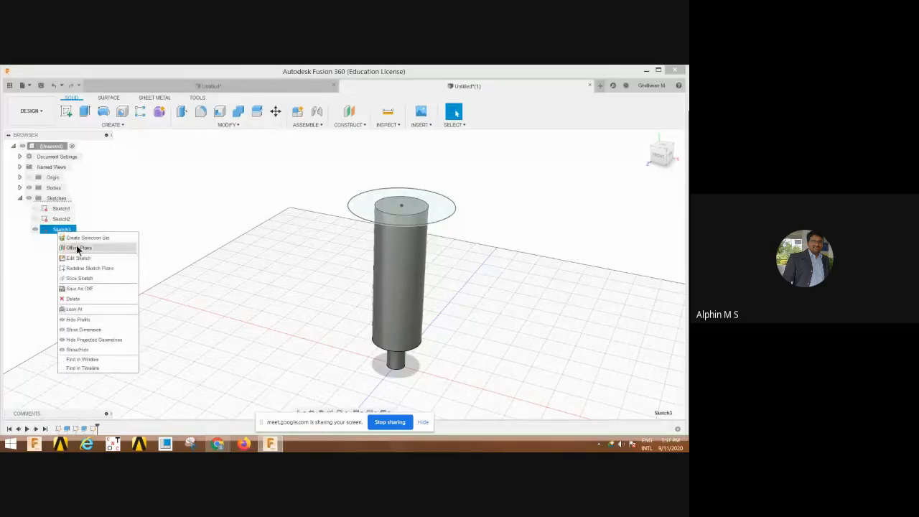
left_click(79, 258)
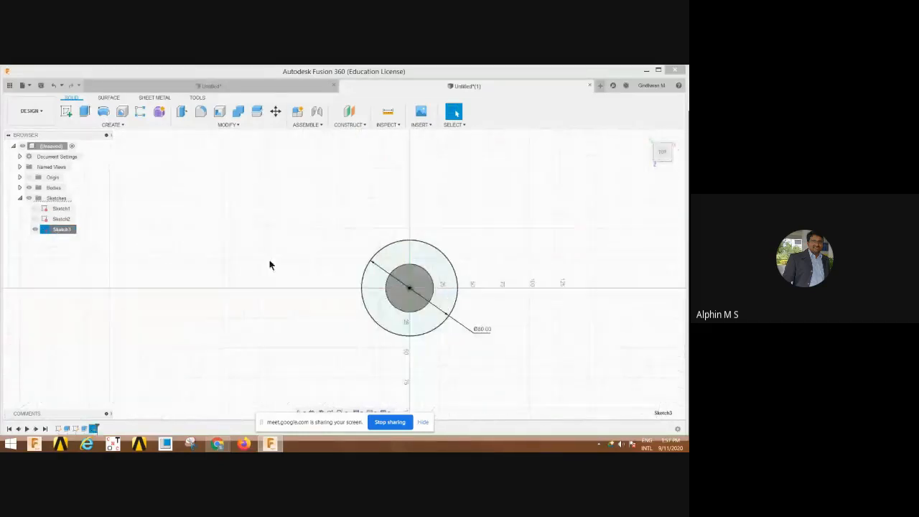
double_click(482, 328)
type("60")
key("Return")
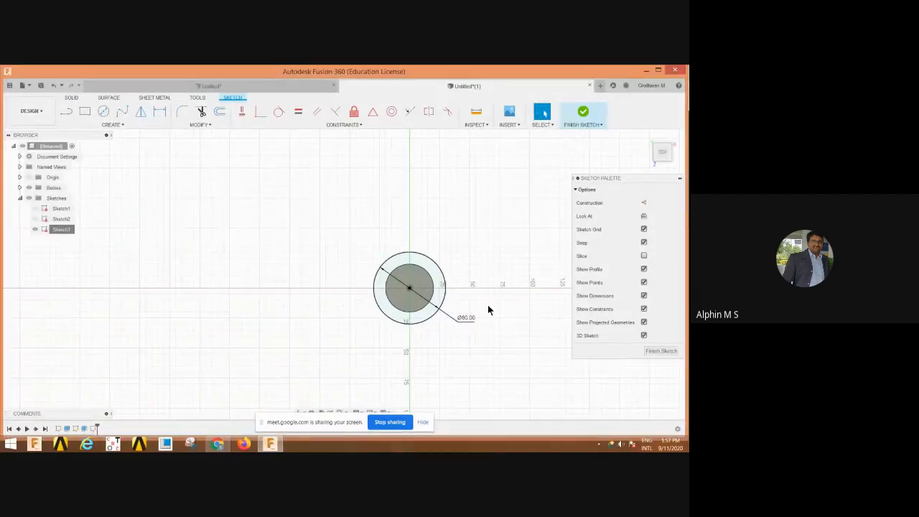
left_click(583, 117)
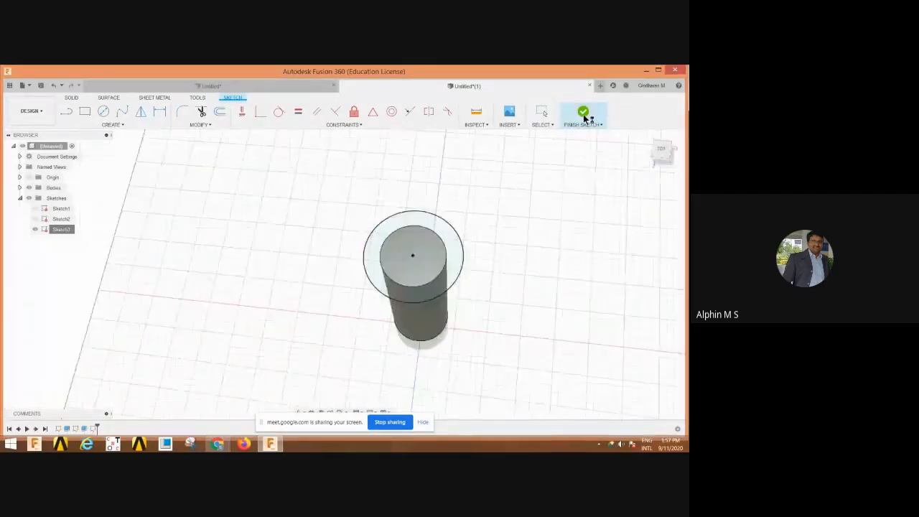
left_click(85, 113)
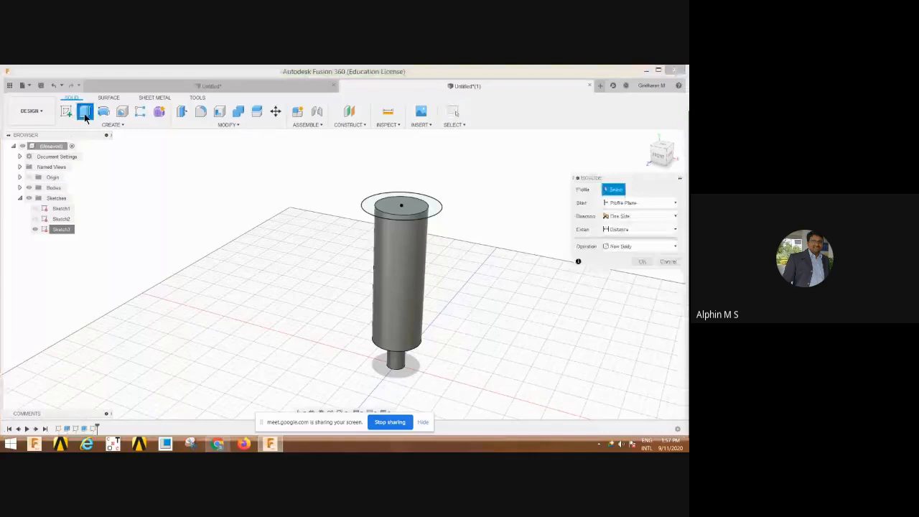
left_click(417, 217)
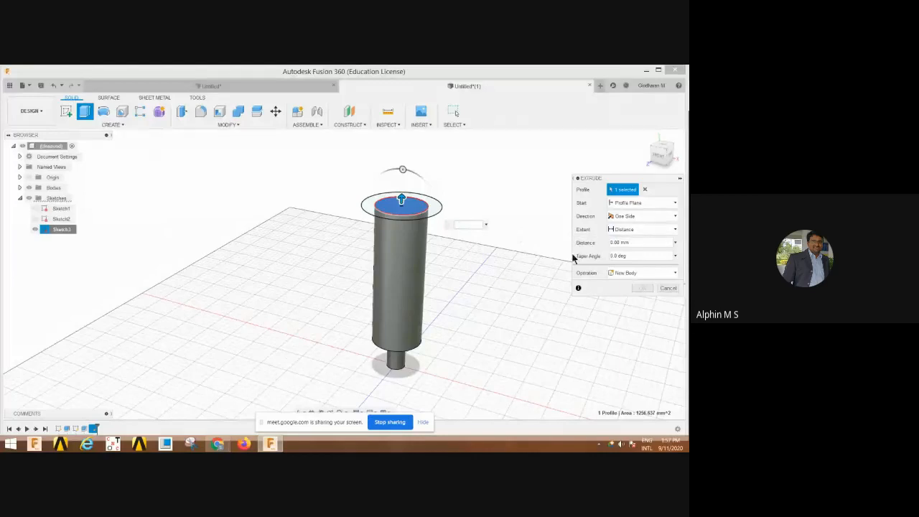
left_click(677, 288)
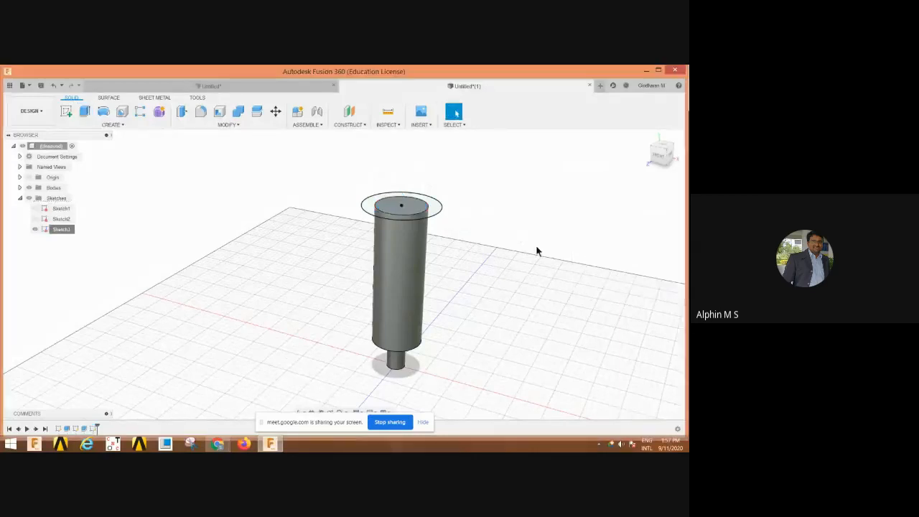
Extrude the full 60 mm circle 10 mm upward to form a flange on top of the tall cylinder
left_click(380, 213)
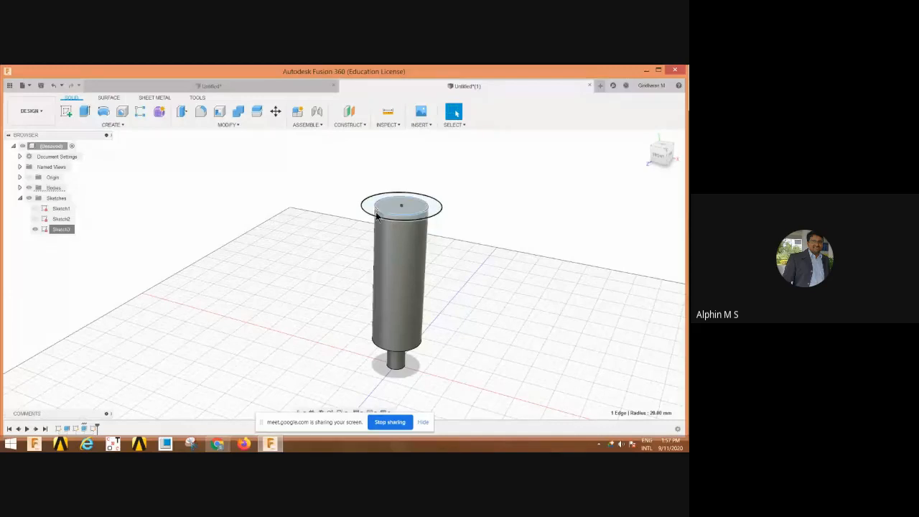
left_click(395, 217)
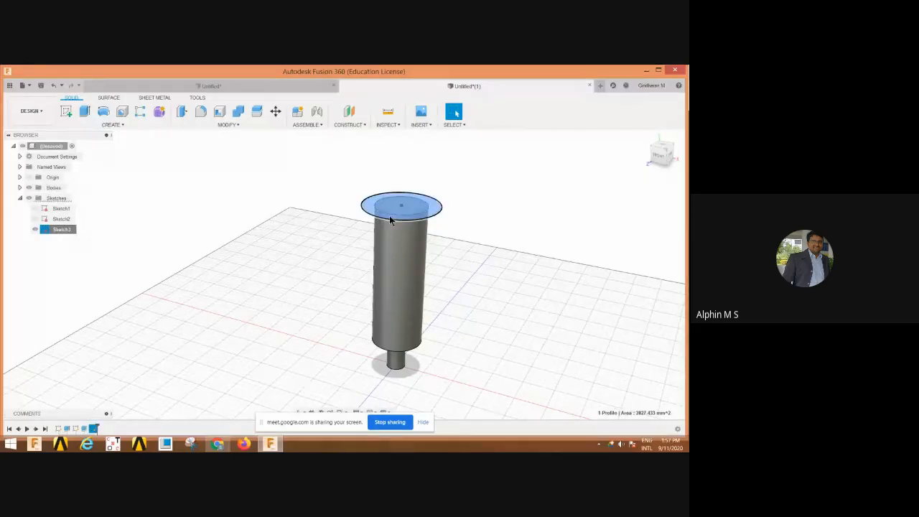
left_click(395, 217)
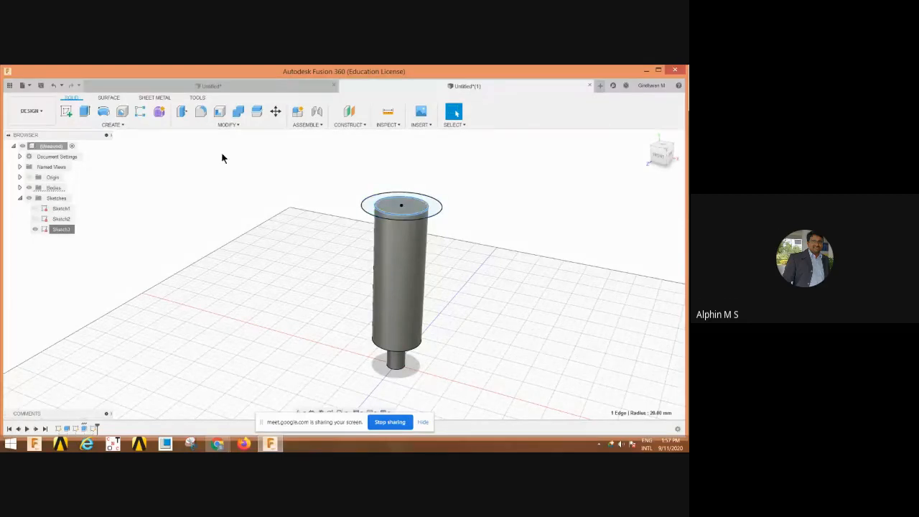
left_click(85, 111)
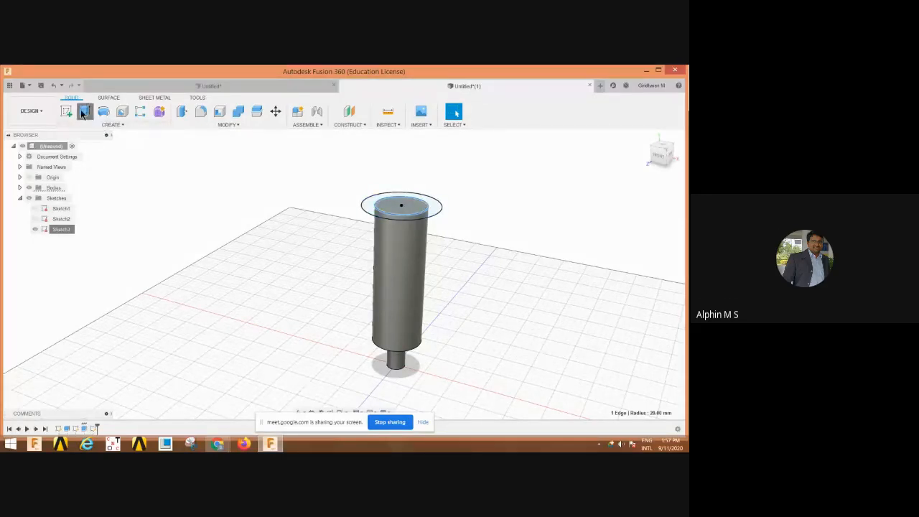
left_click(373, 208)
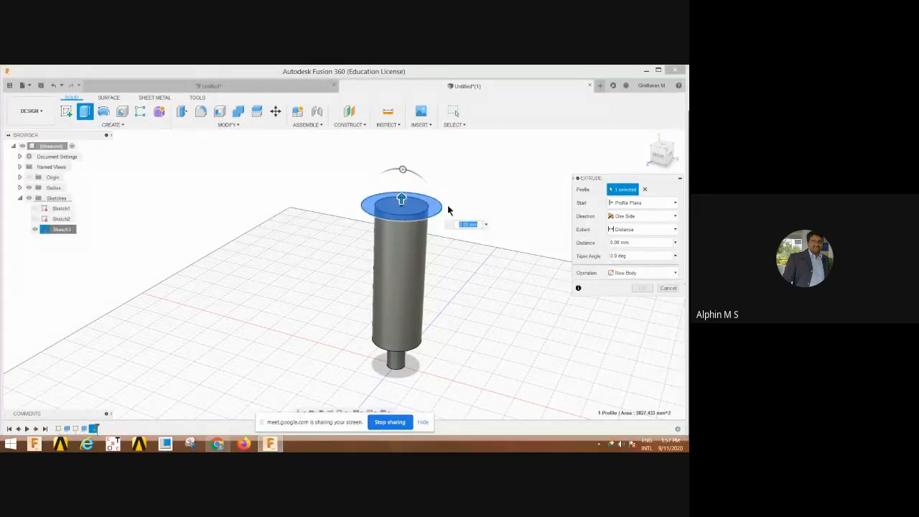
type("10")
key("Return")
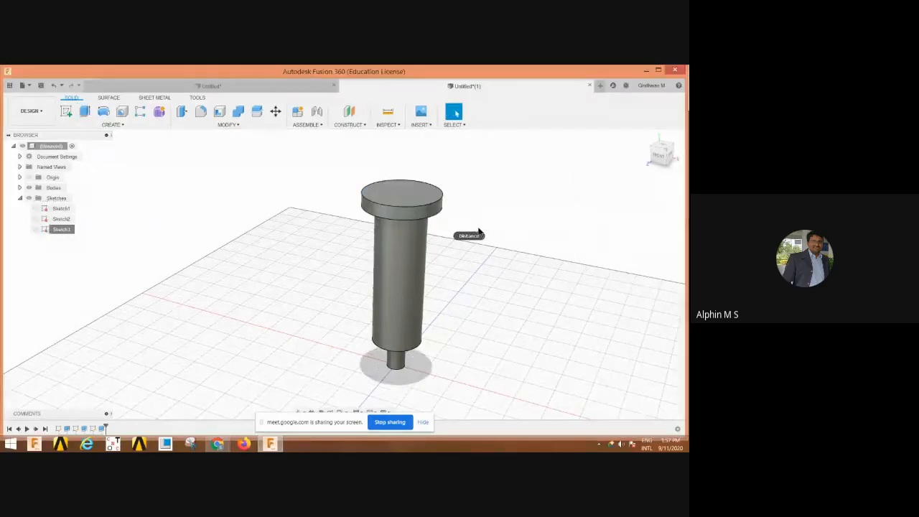
Create a sketch on the flange's top face and draw a concentric circle about 106 mm in diameter
left_click(402, 195)
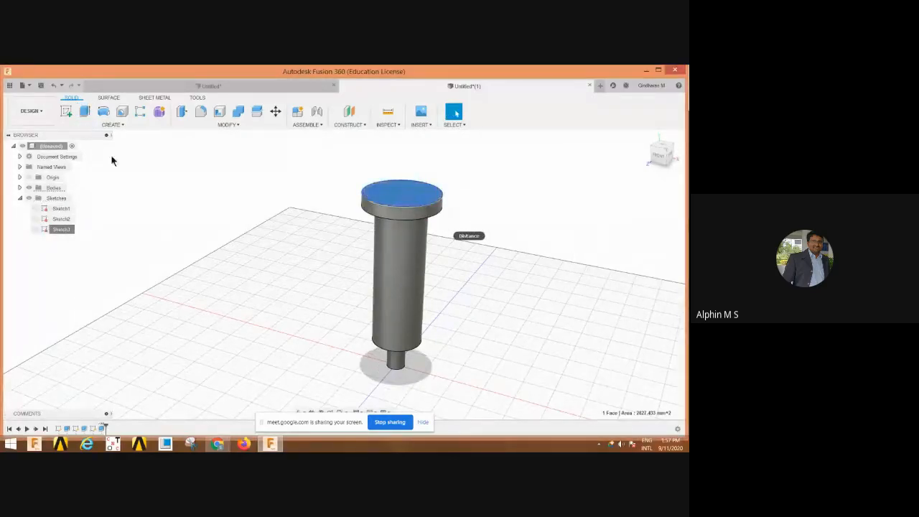
left_click(68, 112)
left_click(102, 112)
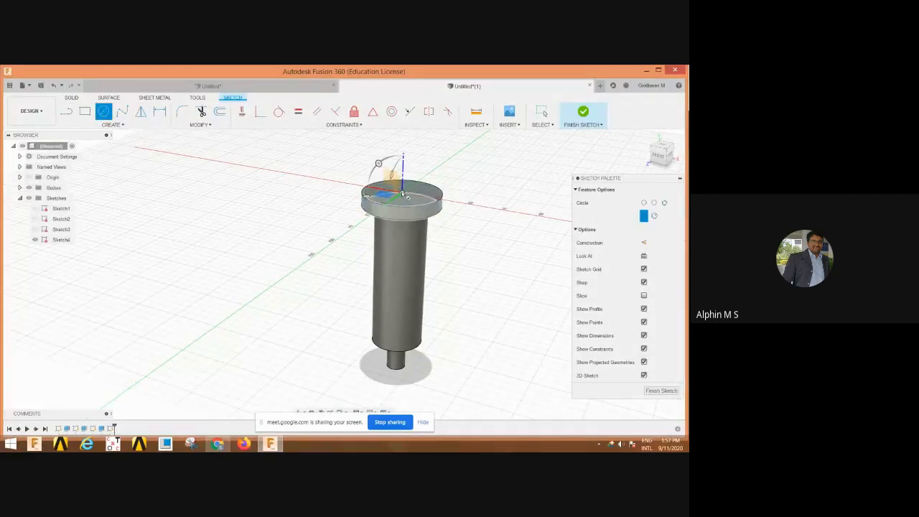
left_click(403, 193)
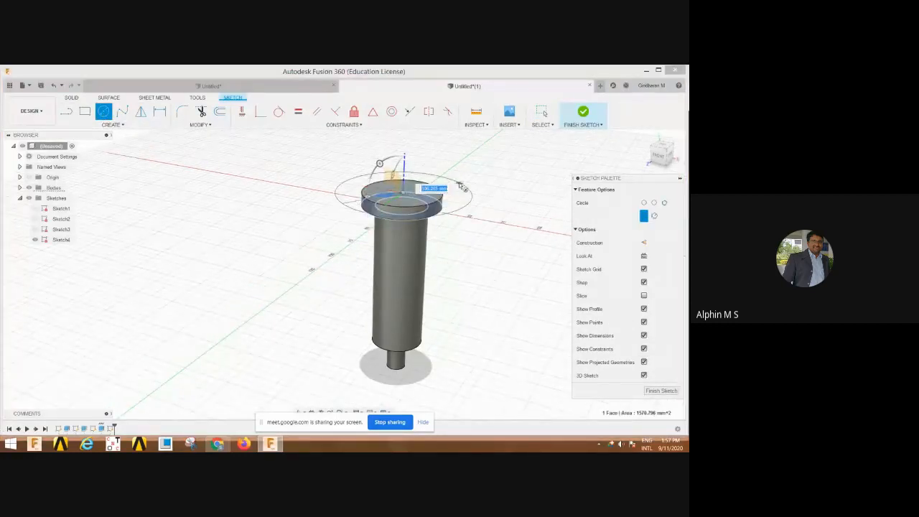
Dimension the circle around the flange to 80 mm in diameter and finish the sketch
left_click(162, 113)
left_click(403, 191)
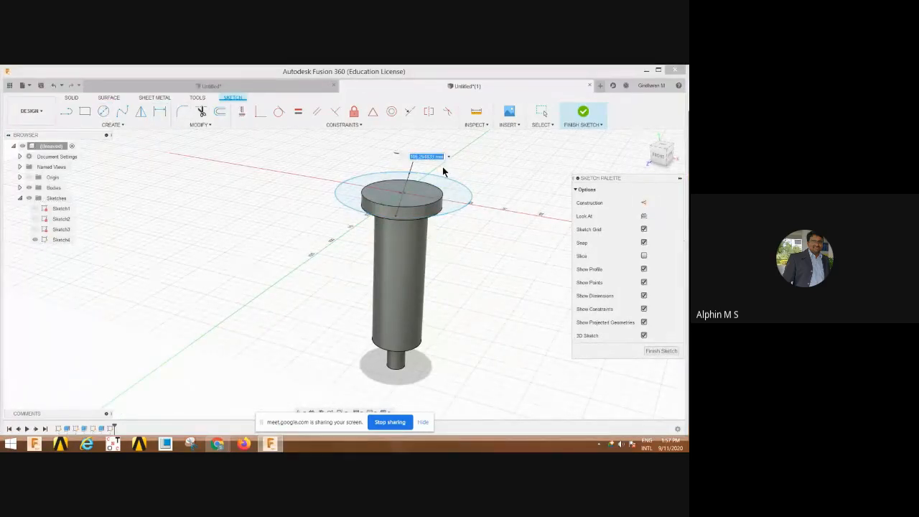
type("80")
key("Return")
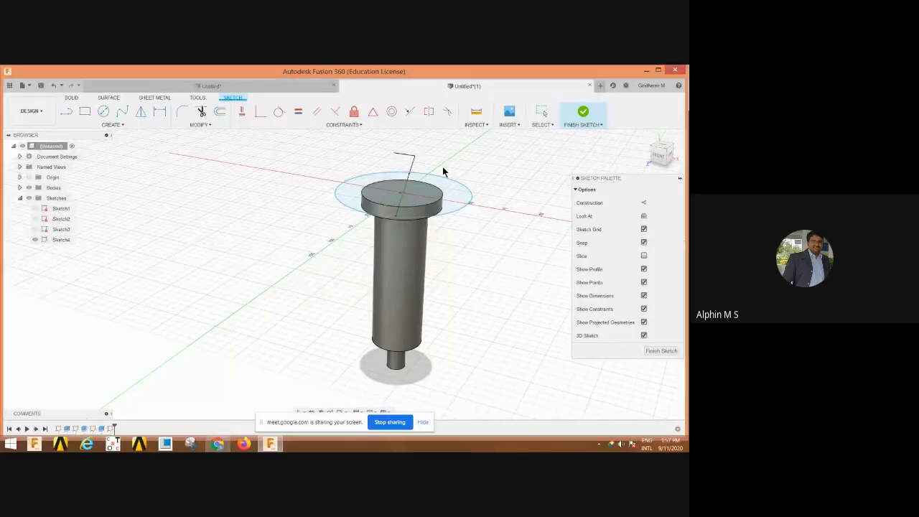
key("d")
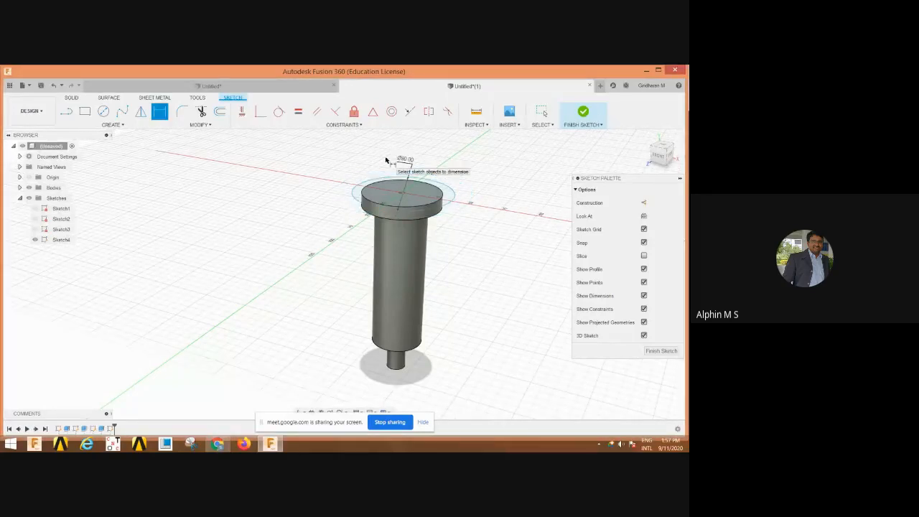
left_click(584, 115)
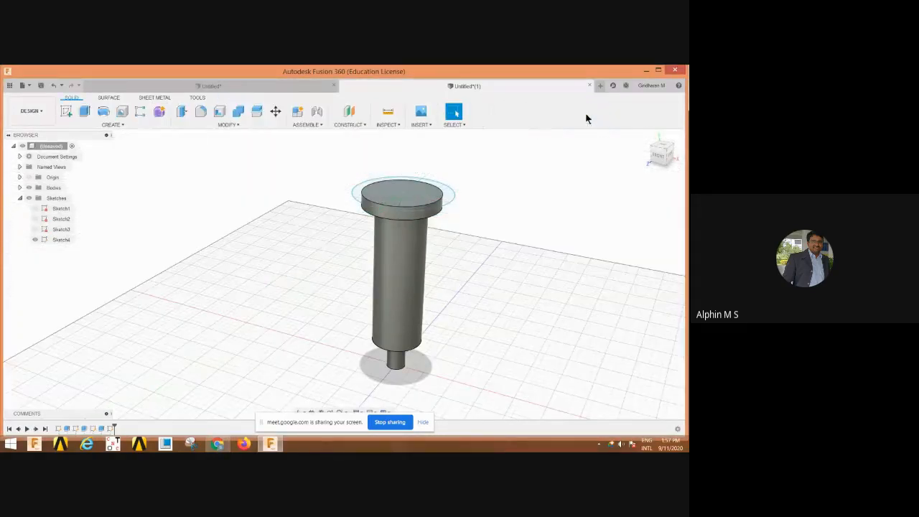
Try to extrude the 80 mm circle from the top of the flange
left_click(84, 113)
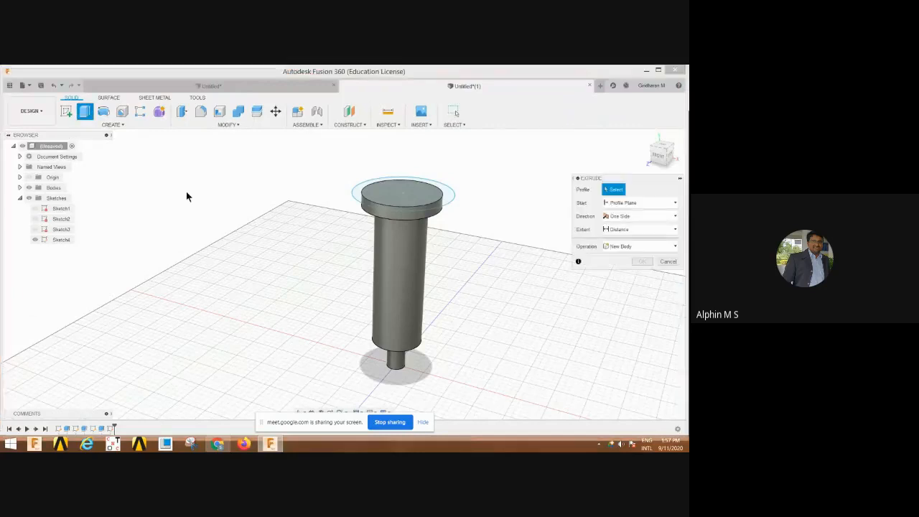
left_click(354, 192)
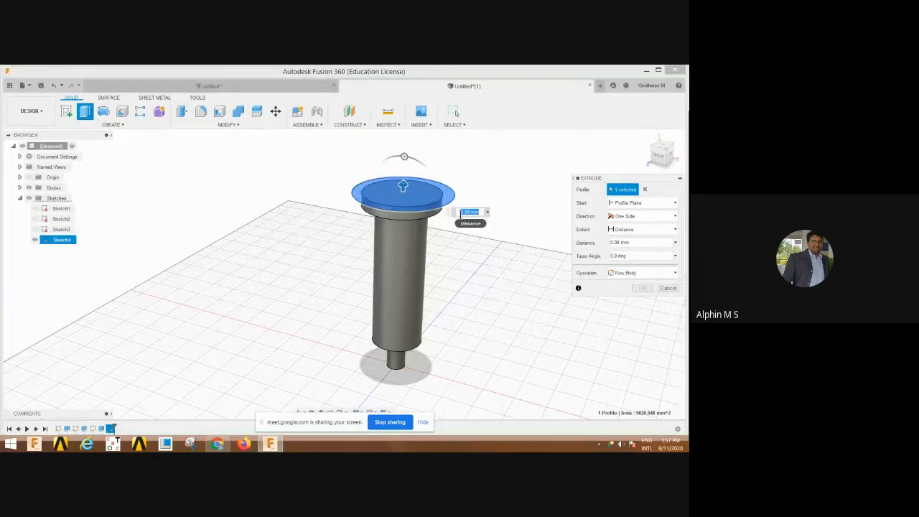
key("Escape")
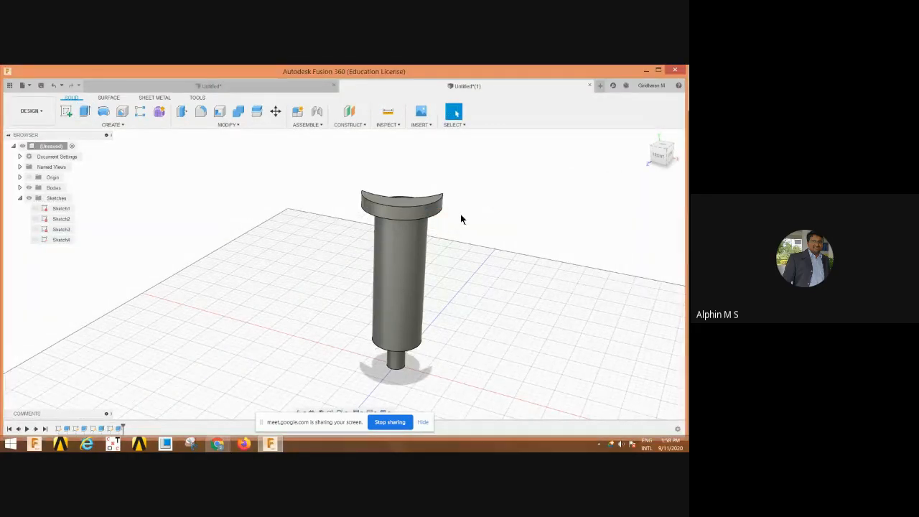
Undo the last extrusion together with the 80 mm circle in Sketch4
middle_click_drag(452, 218, 397, 285)
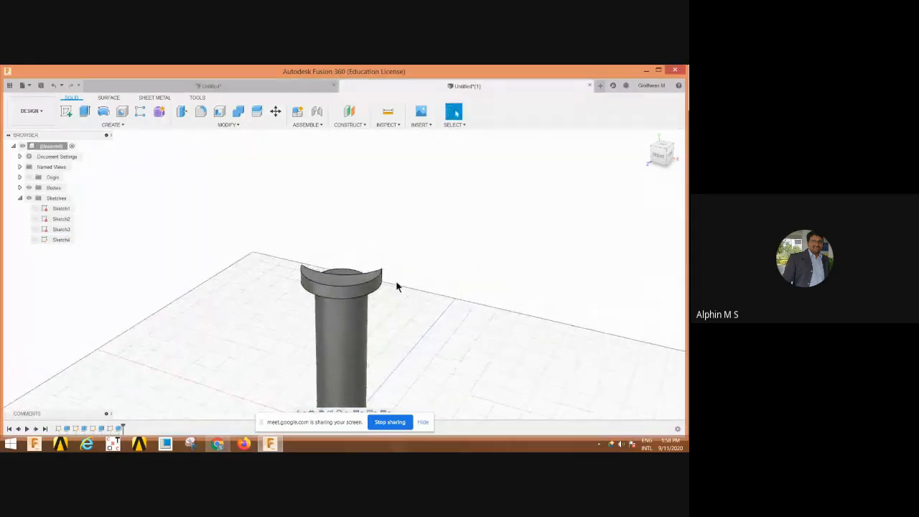
scroll(396, 283, "down", 3)
scroll(396, 282, "up", 3)
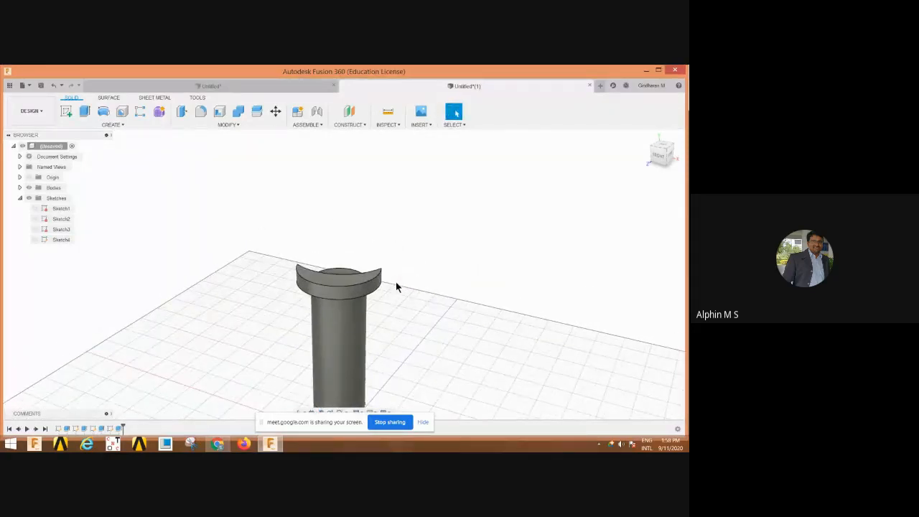
key("ctrl+z")
left_click(392, 279)
left_click(391, 280)
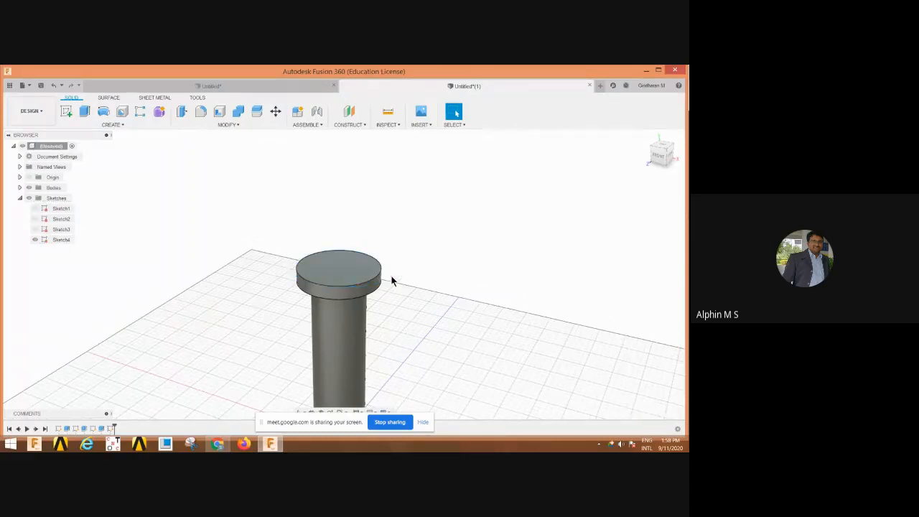
Start another sketch on the flange's top face and draw a concentric circle about 93 mm in diameter
left_click(332, 270)
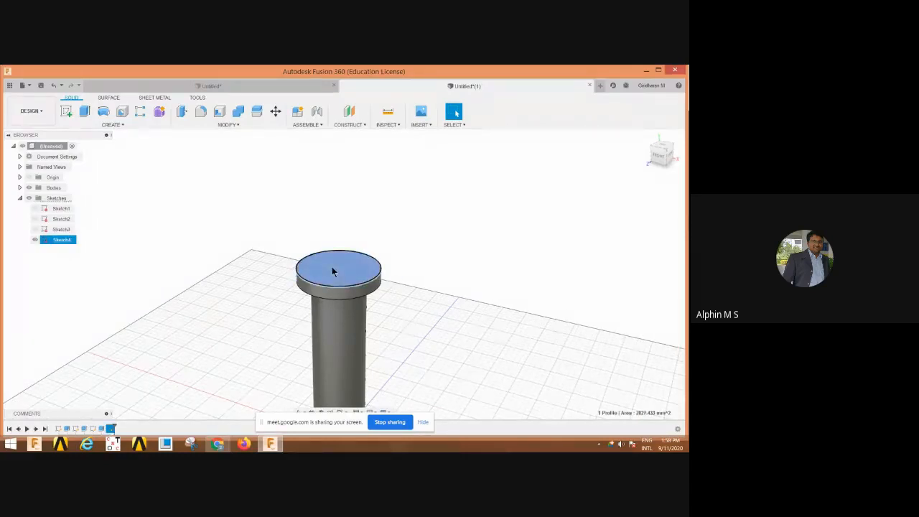
left_click(66, 110)
left_click(103, 111)
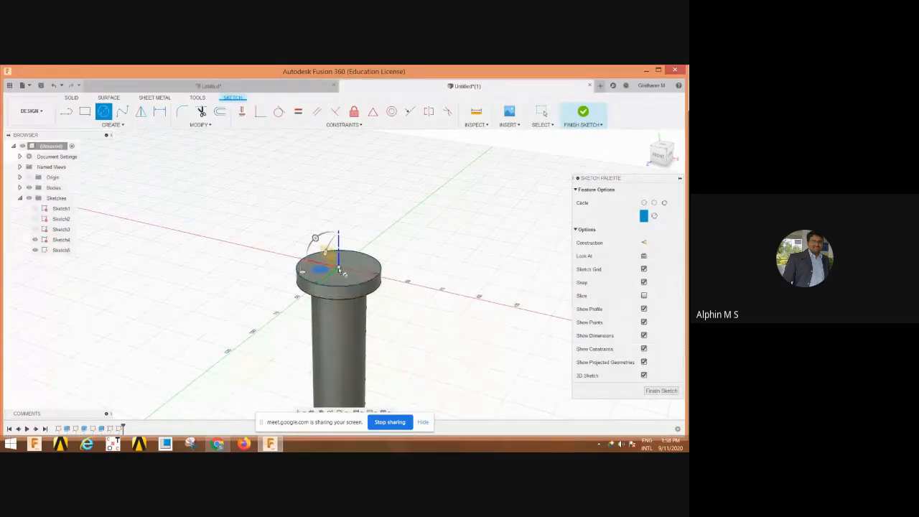
left_click(339, 268)
left_click(394, 289)
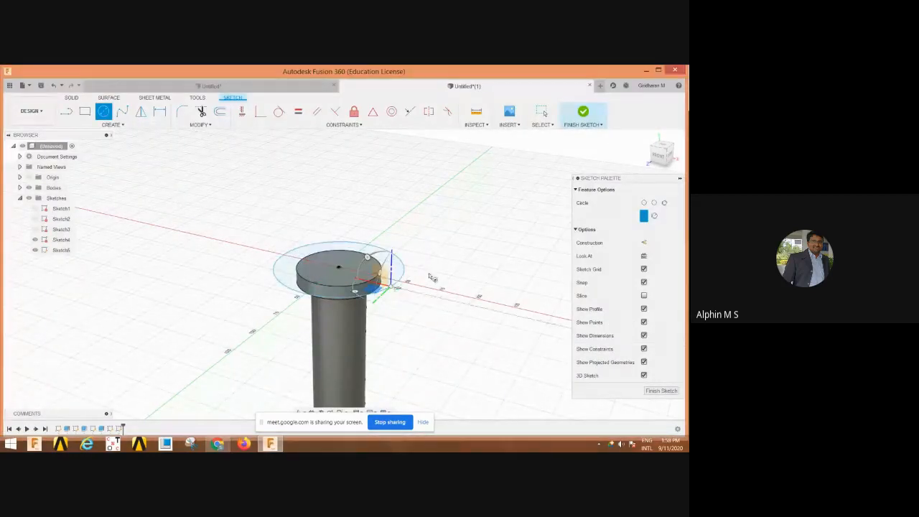
Set the diameter of the new sketch's circle to 80 mm and finish the sketch
left_click(160, 112)
left_click(343, 247)
left_click(406, 237)
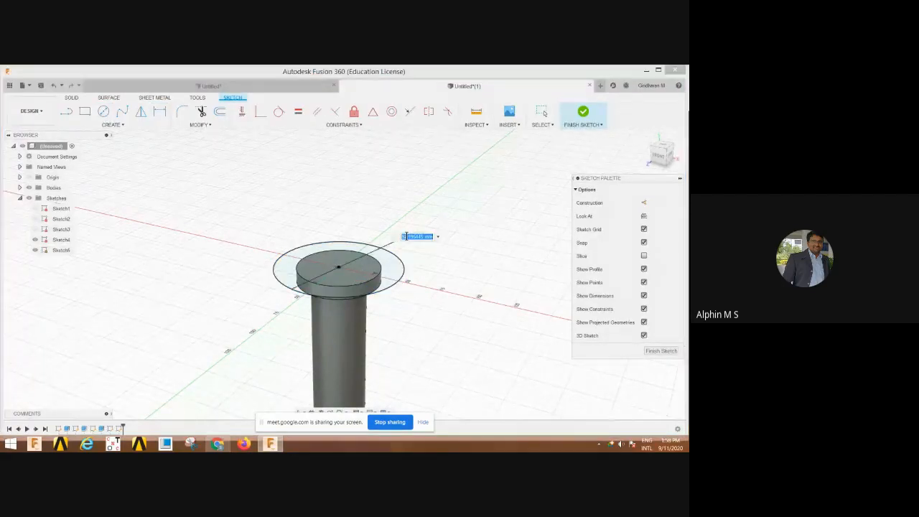
type("80")
key("Return")
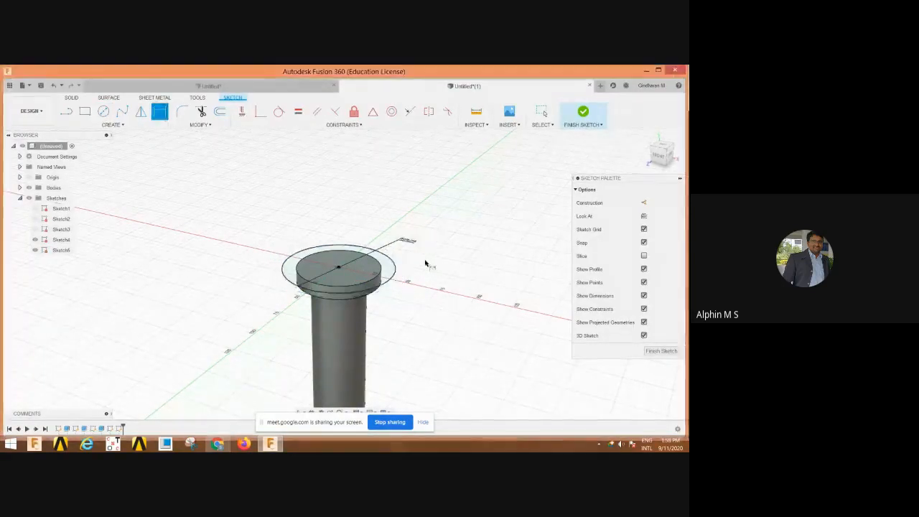
left_click(583, 113)
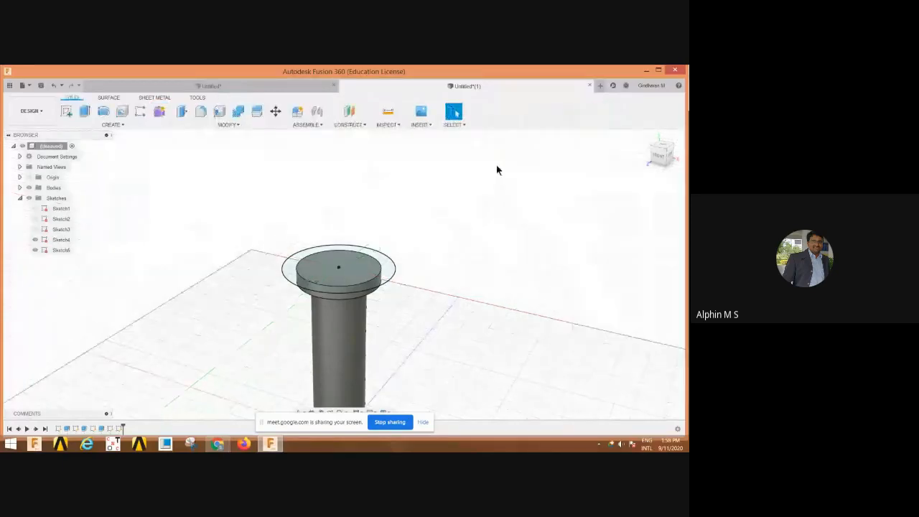
Press Pull the full 80 mm circle 10 mm upward and join it as a wider disc on the flange
left_click(181, 113)
left_click(333, 249)
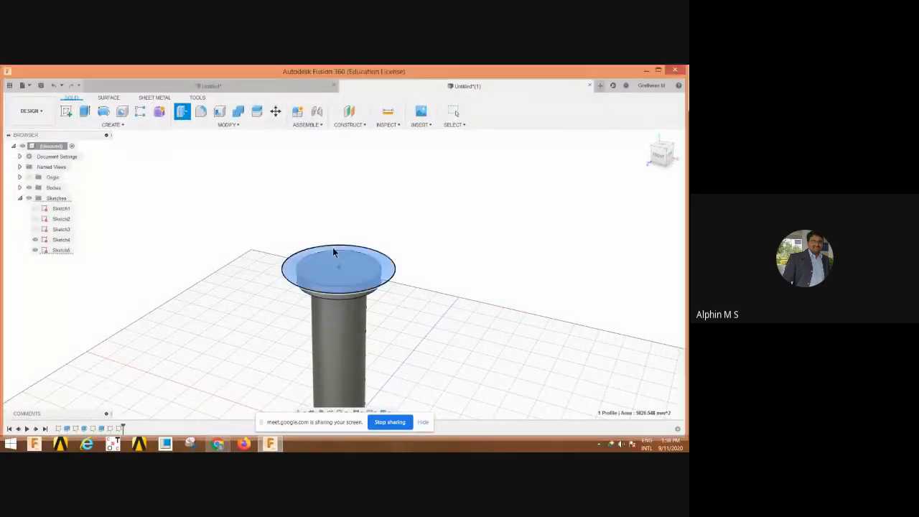
left_click_drag(338, 260, 338, 248)
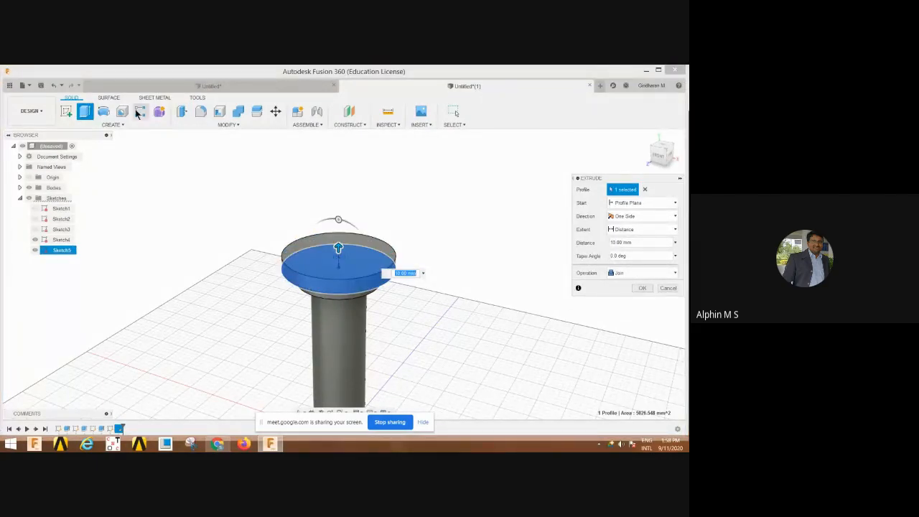
left_click(642, 288)
middle_click_drag(476, 267, 481, 214)
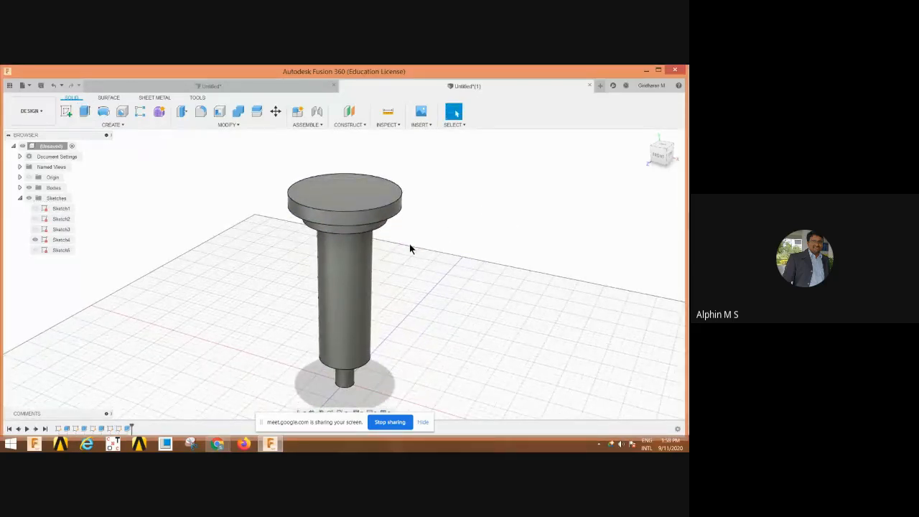
Try a 10 mm constant-radius fillet on the inner edge between the 80 mm disc and the 60 mm flange, and undo it
middle_click_drag(409, 248, 407, 209)
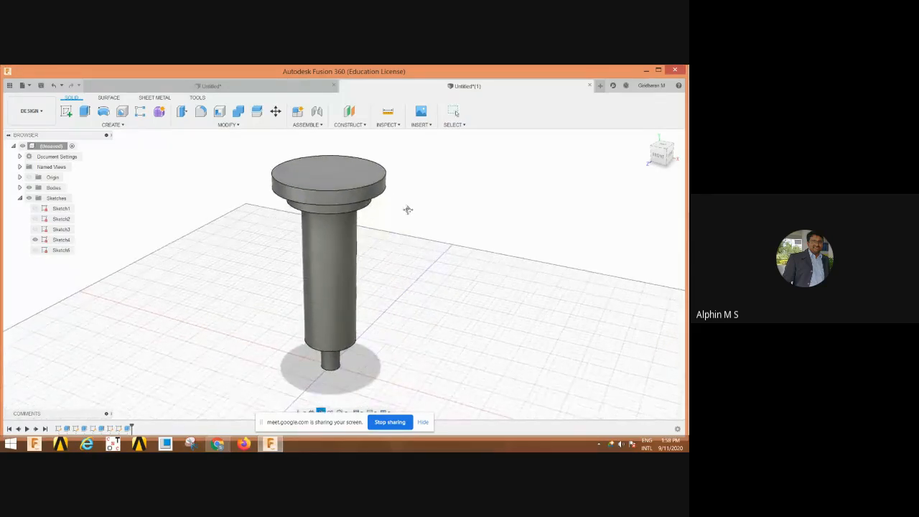
right_click(414, 242)
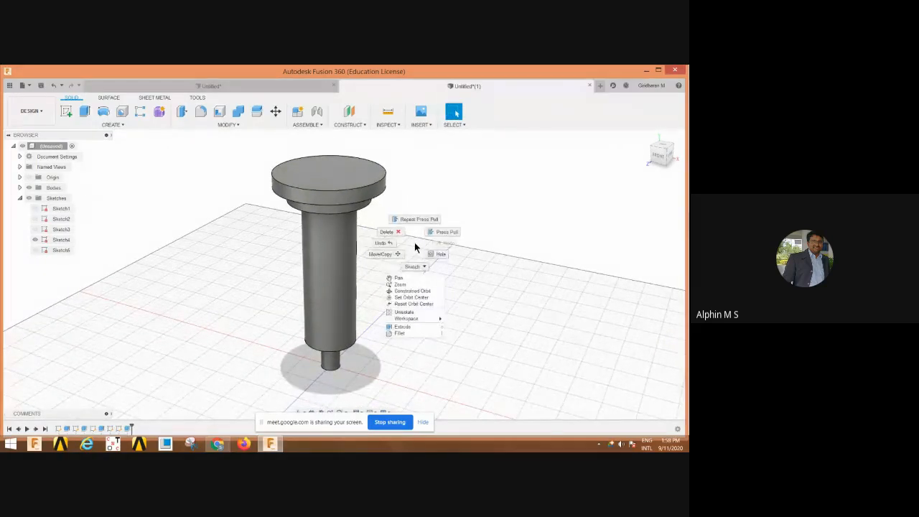
left_click(406, 290)
left_click_drag(409, 279, 340, 239)
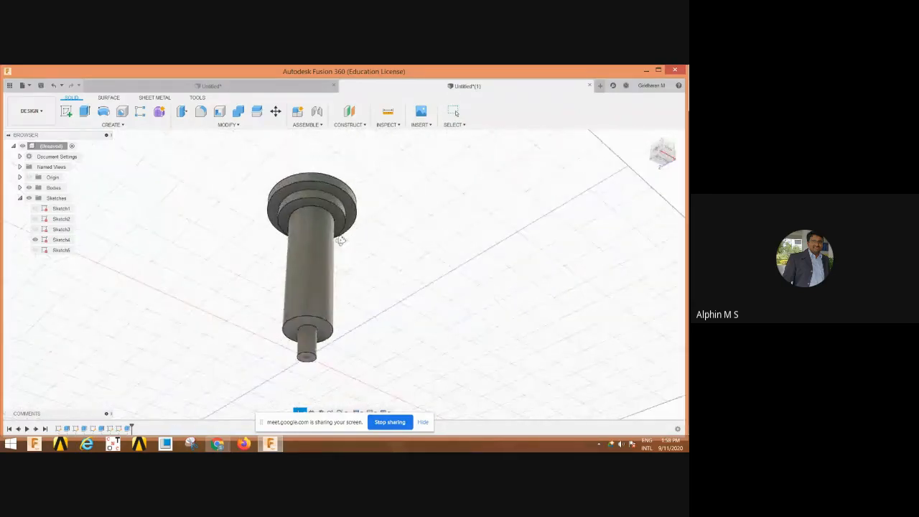
scroll(344, 177, "up", 5)
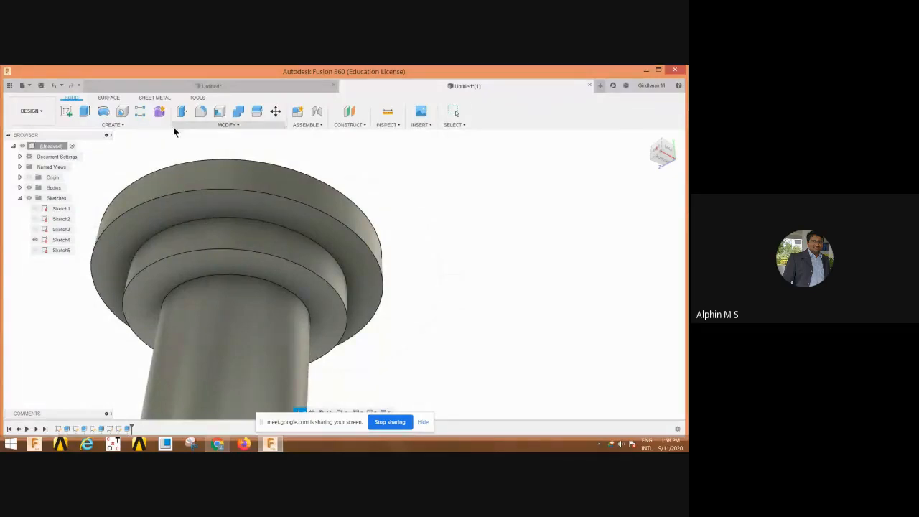
left_click(237, 124)
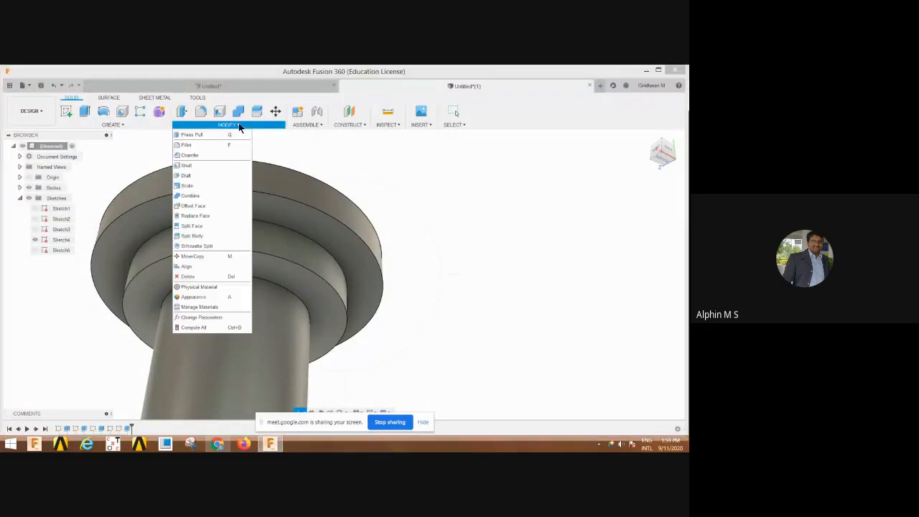
left_click(203, 144)
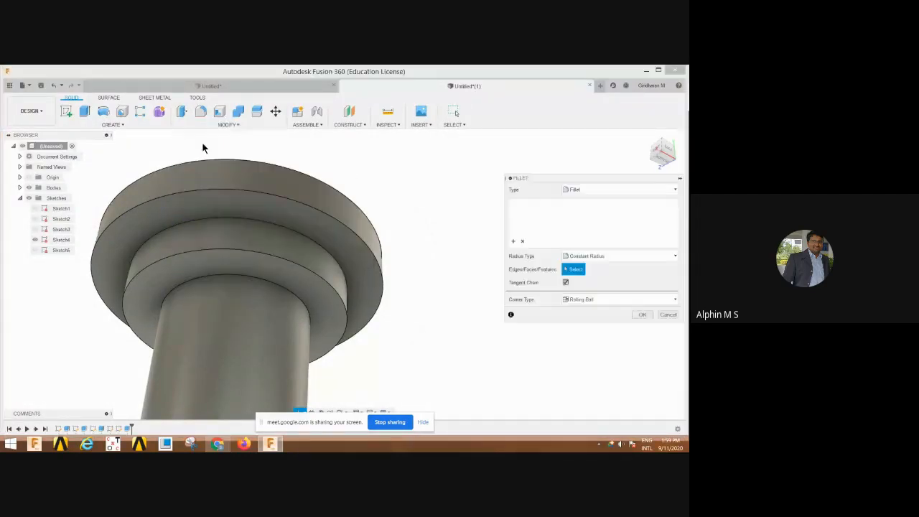
left_click(262, 225)
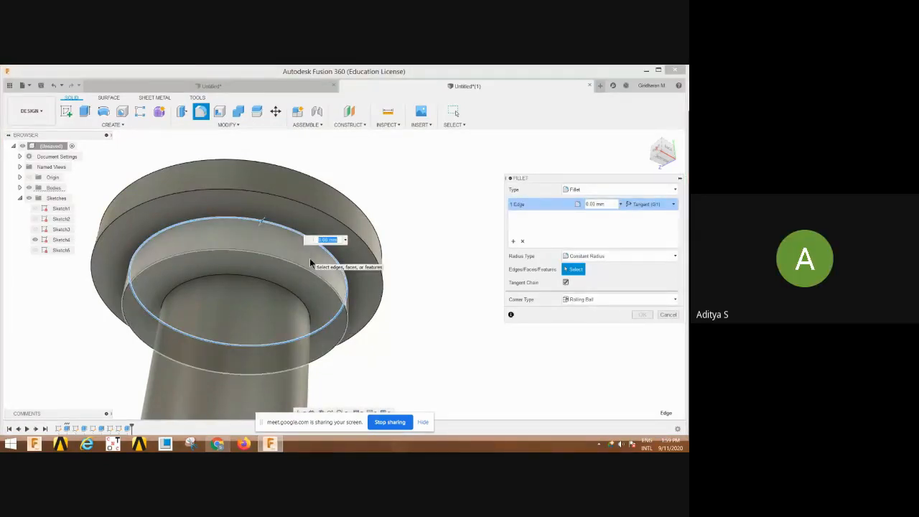
type("10")
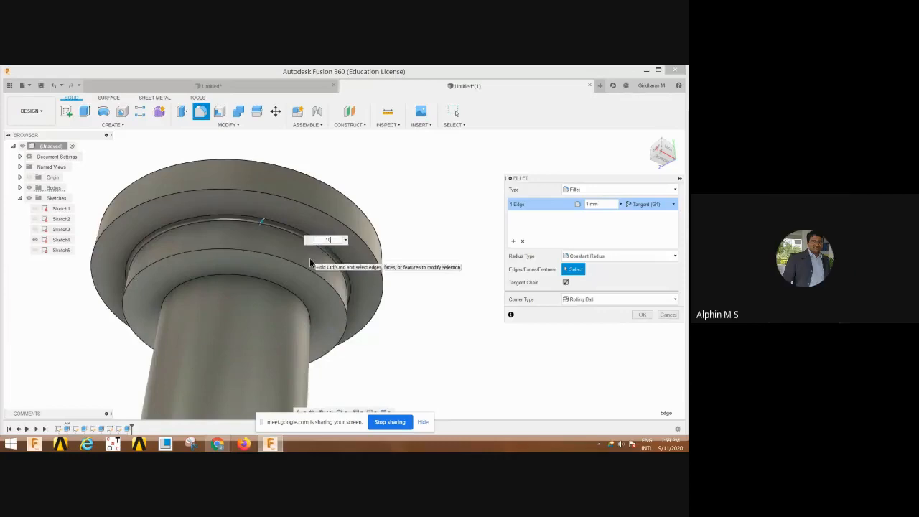
key("Return")
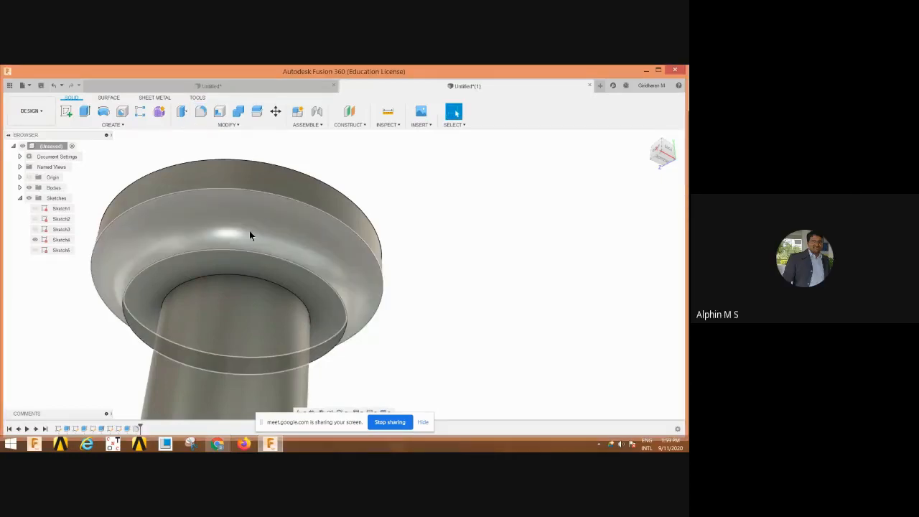
key("ctrl+z")
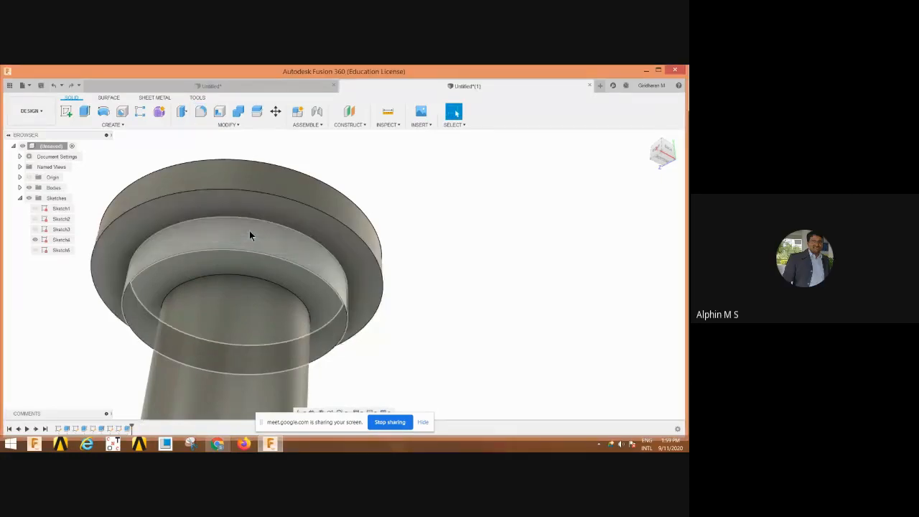
Chamfer the inner edge between the 80 mm disc and the 60 mm flange with an equal distance of 10 mm
left_click(228, 125)
left_click(200, 156)
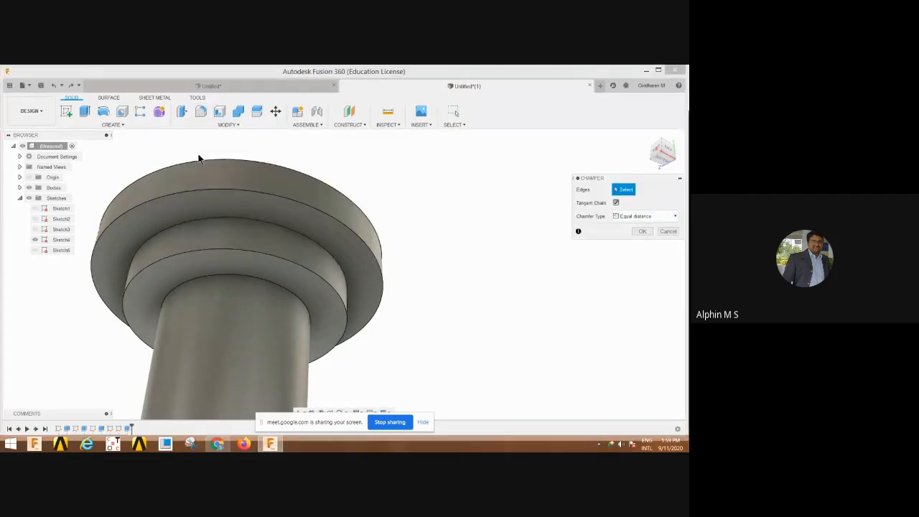
left_click(252, 219)
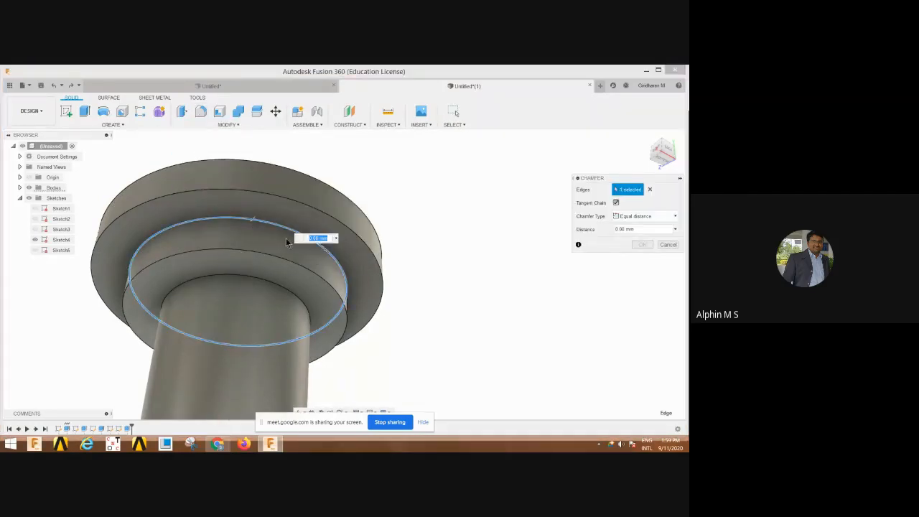
type("10")
key("Return")
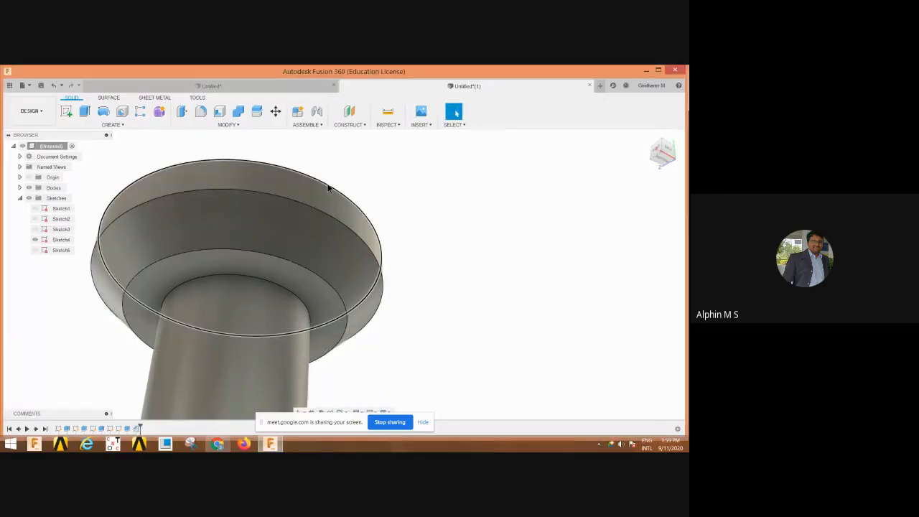
left_click(328, 188)
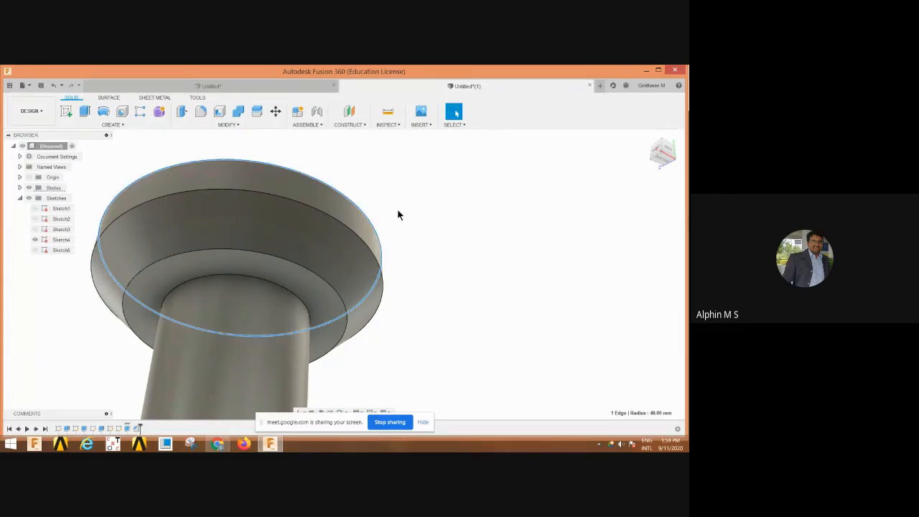
middle_click_drag(433, 222, 481, 235)
left_click(240, 128)
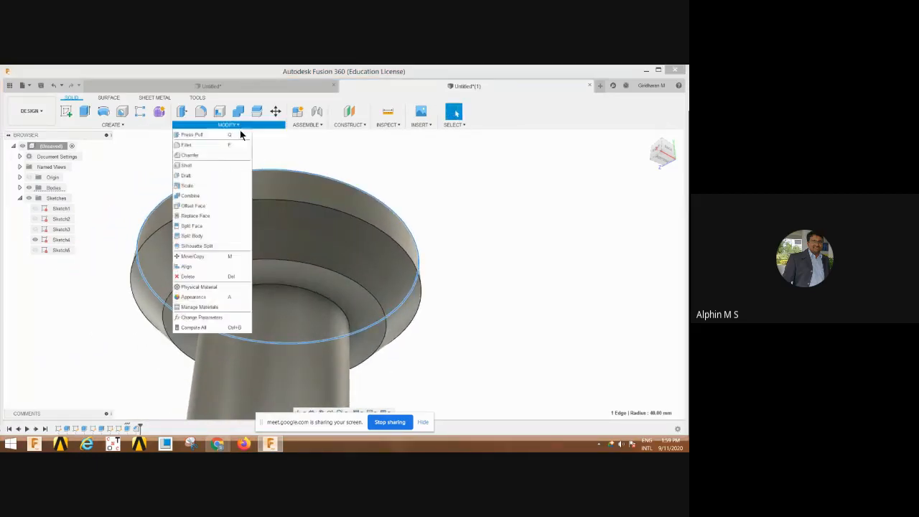
left_click(212, 154)
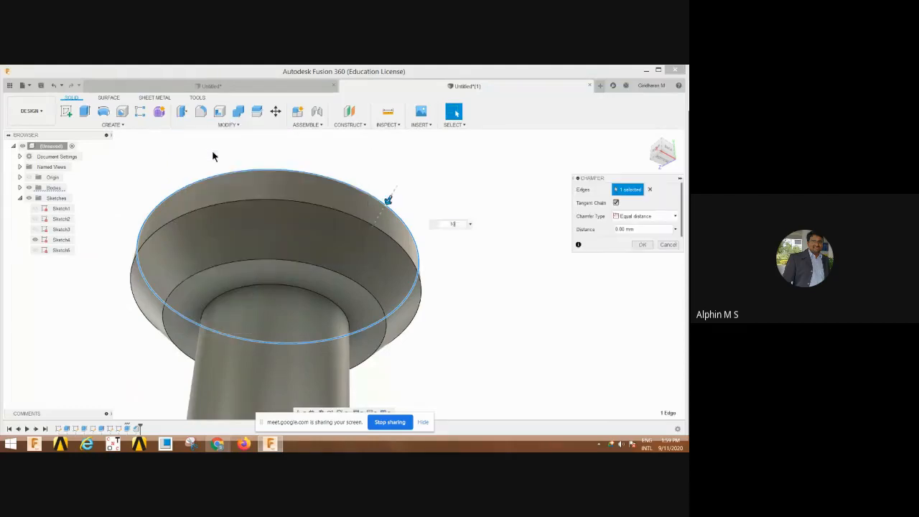
left_click(358, 193)
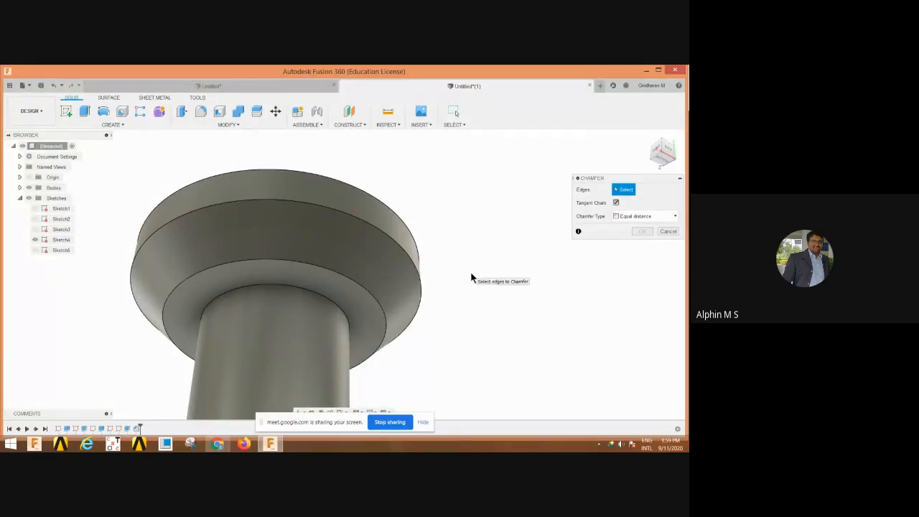
Chamfer the upper outer edge of the 80 mm disc with an equal distance of 10 mm
middle_click_drag(470, 274, 463, 301)
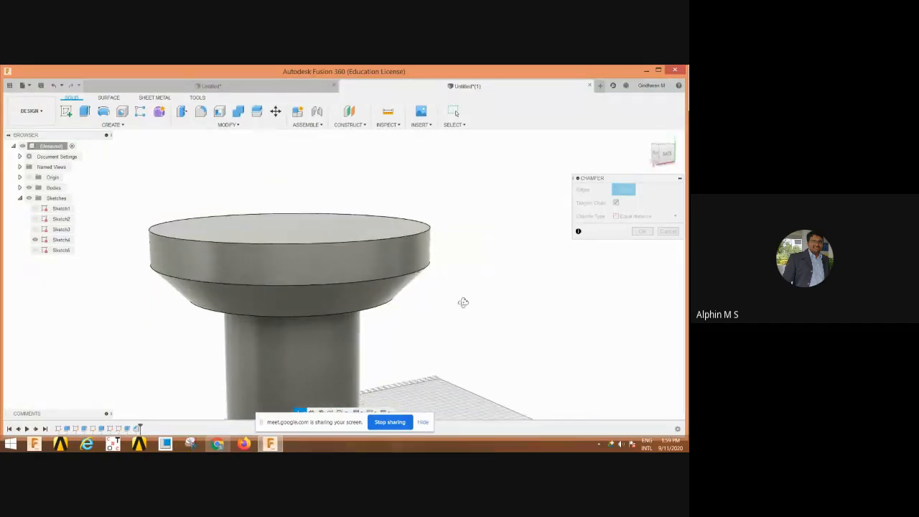
left_click(220, 125)
left_click(215, 157)
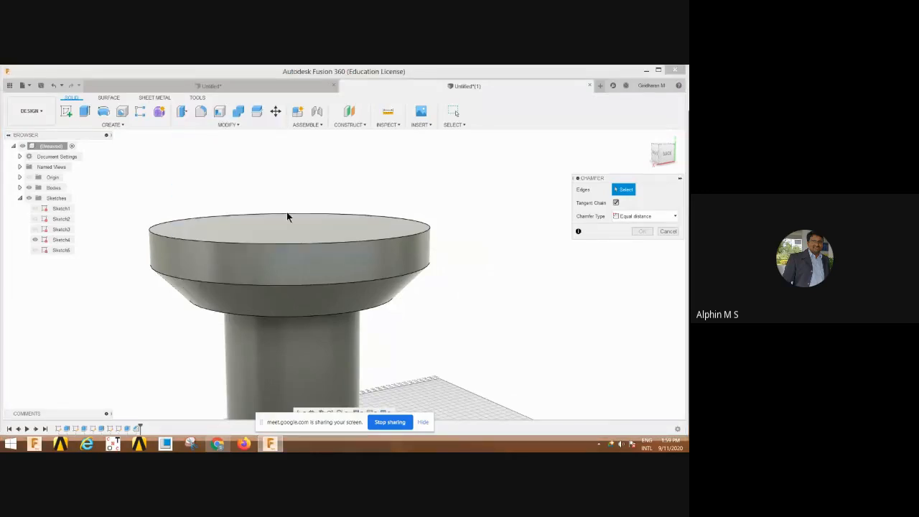
left_click(278, 243)
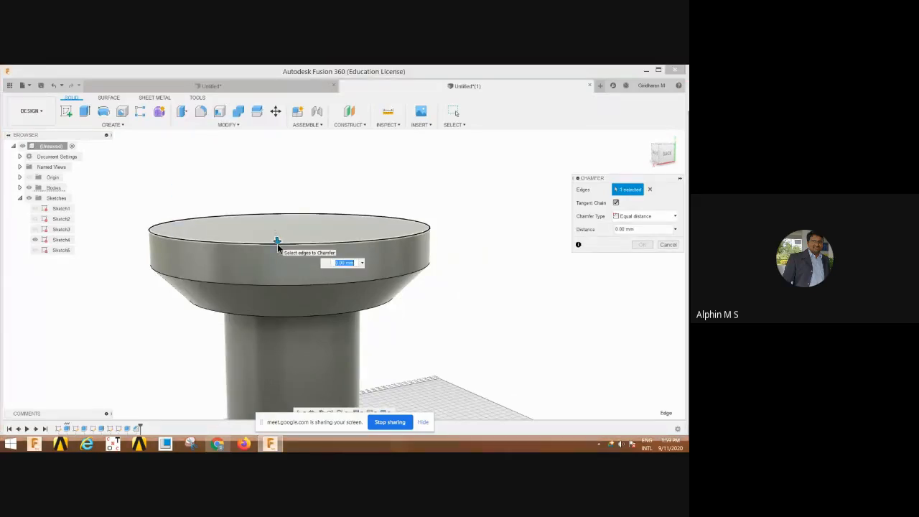
type("10")
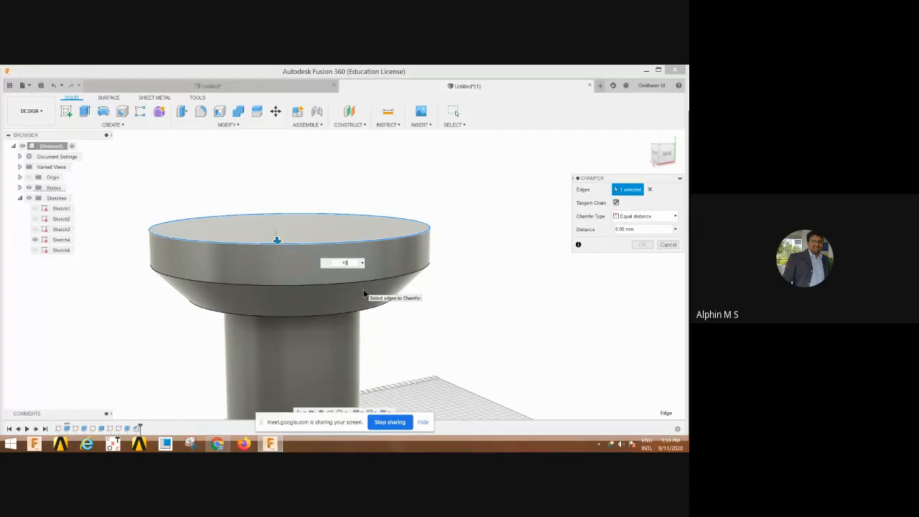
key("Return")
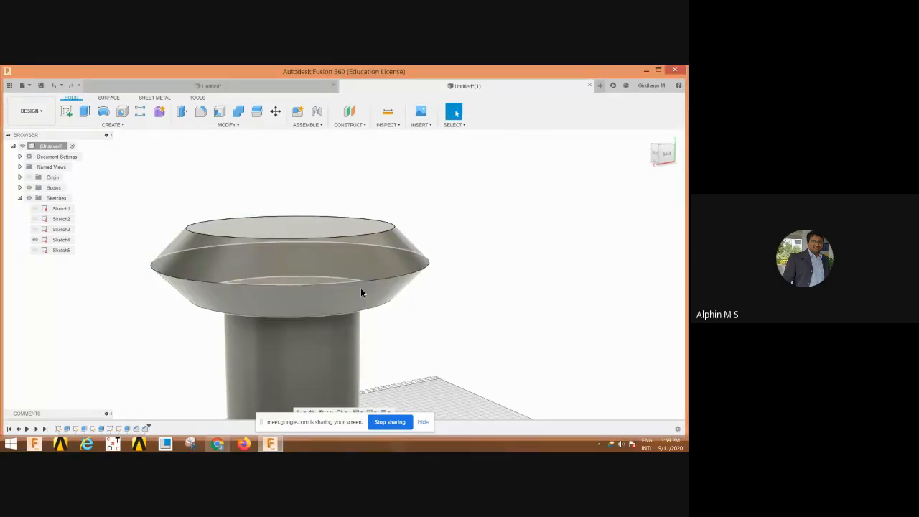
Open Sketch3, the circle sketch of the flange beneath the chamfered disc, for editing
middle_click_drag(406, 349, 425, 240, "shift")
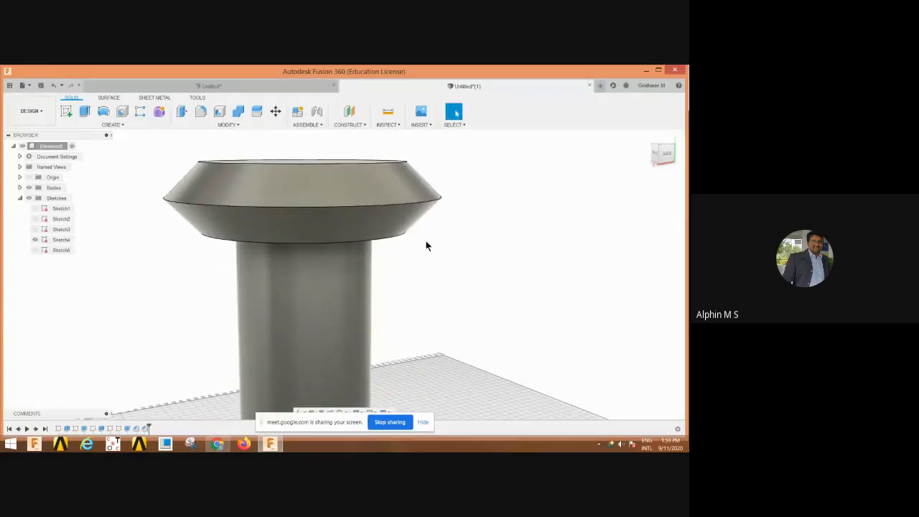
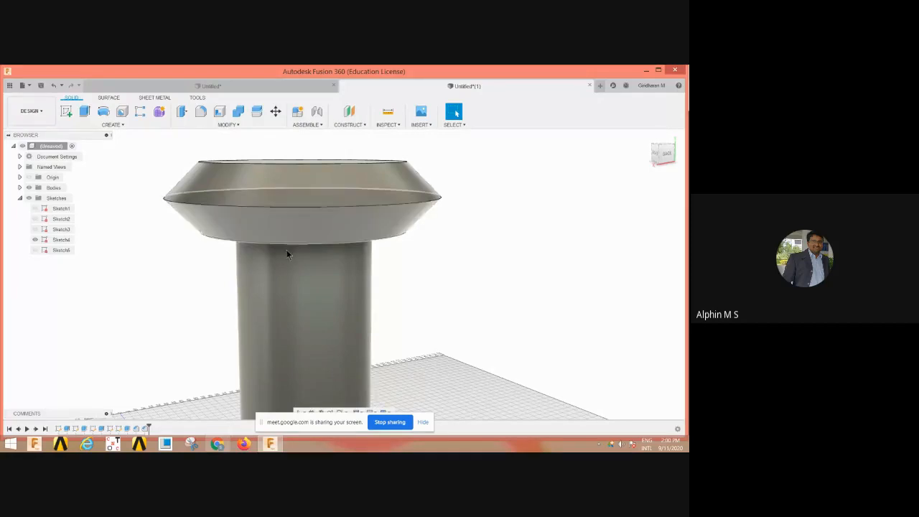
middle_click_drag(397, 345, 418, 312)
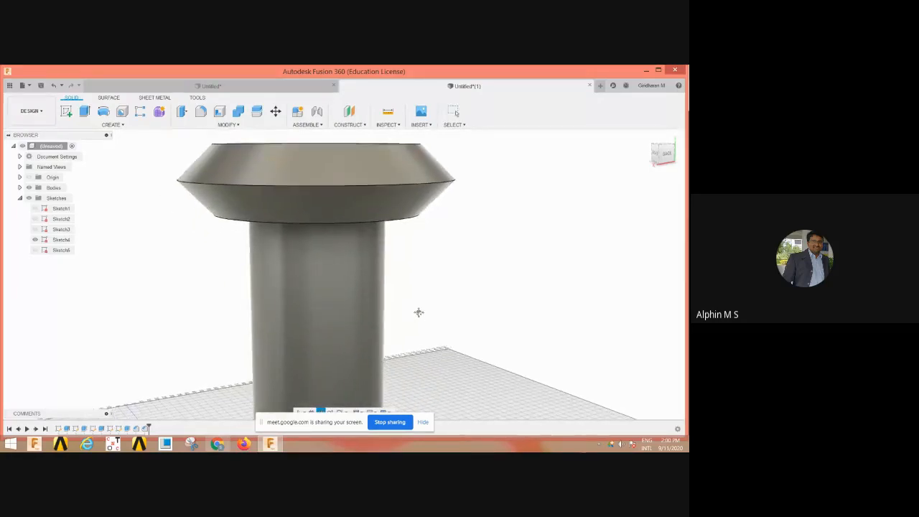
mouse_move(180, 302)
middle_mouse_down("shift")
mouse_move(223, 293)
mouse_move(226, 269)
mouse_move(261, 309)
mouse_move(220, 316)
mouse_move(219, 349)
mouse_move(235, 343)
middle_mouse_up("shift")
left_click(60, 219)
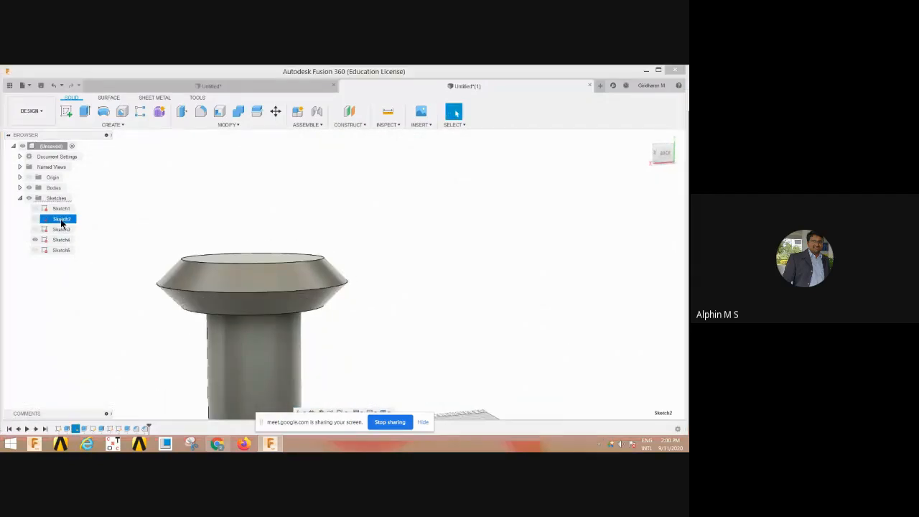
left_click(58, 230)
right_click(56, 232)
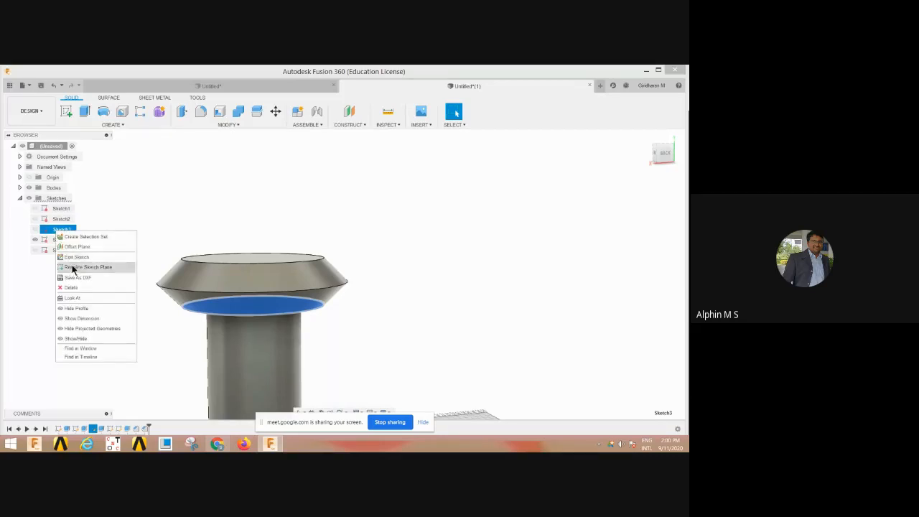
left_click(75, 256)
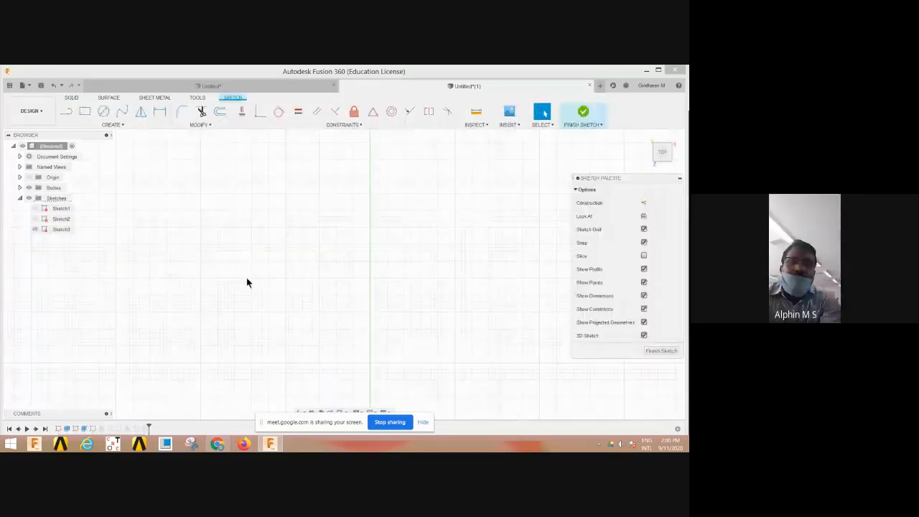
Set the diameter of the flange circle in Sketch3 to 40 mm and finish the sketch
right_click(246, 277)
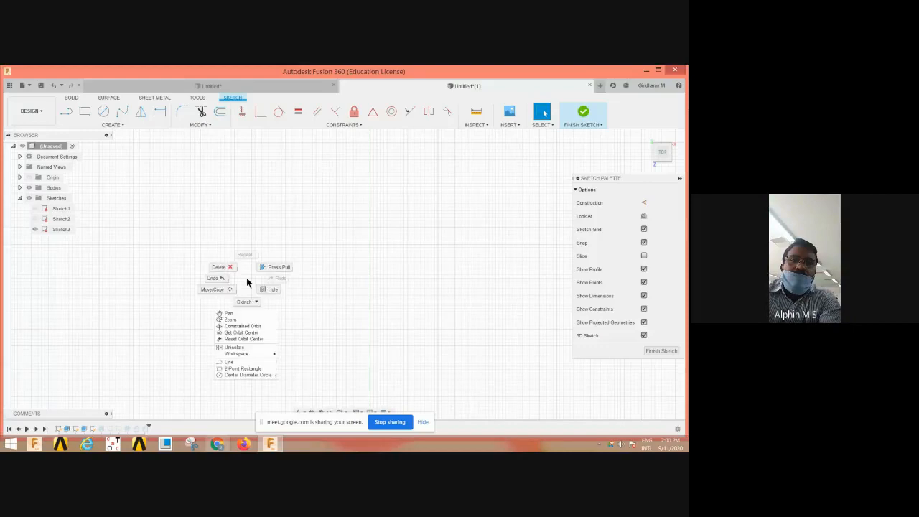
left_click(237, 320)
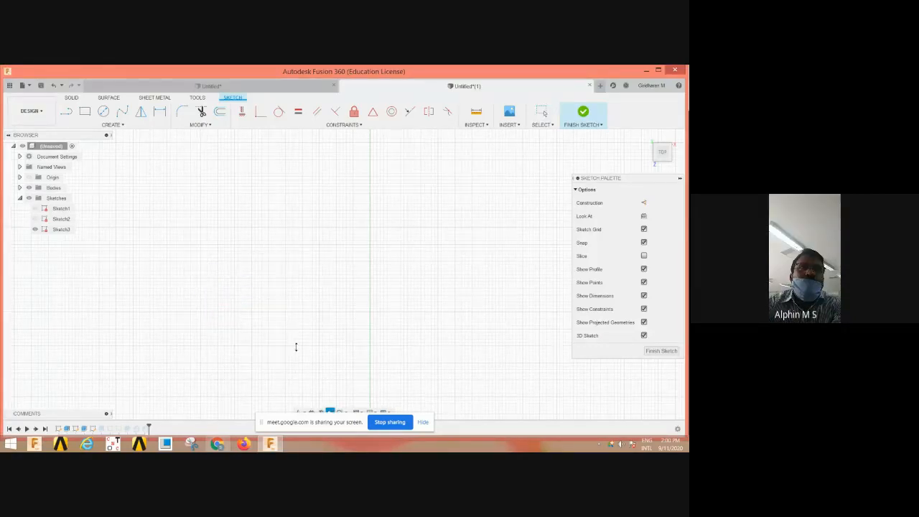
scroll(288, 320, "down", 5)
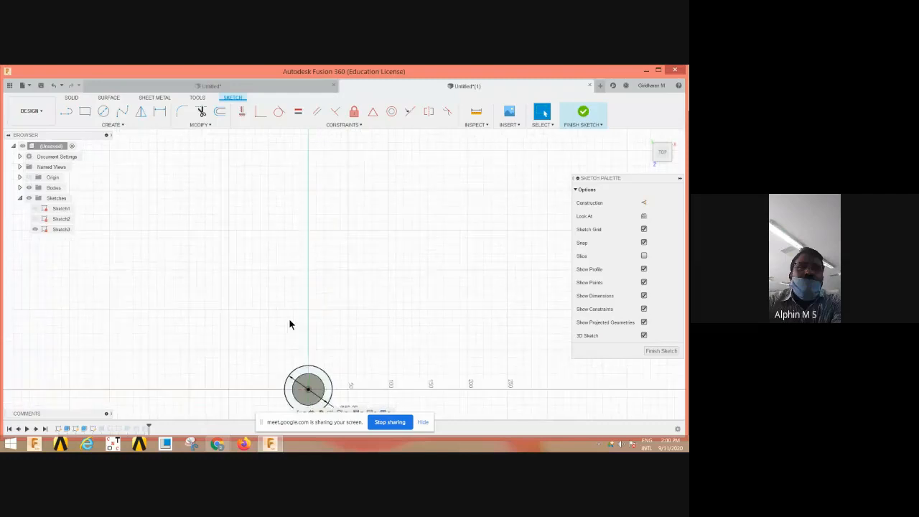
scroll(289, 320, "down", 2)
scroll(304, 371, "up", 4)
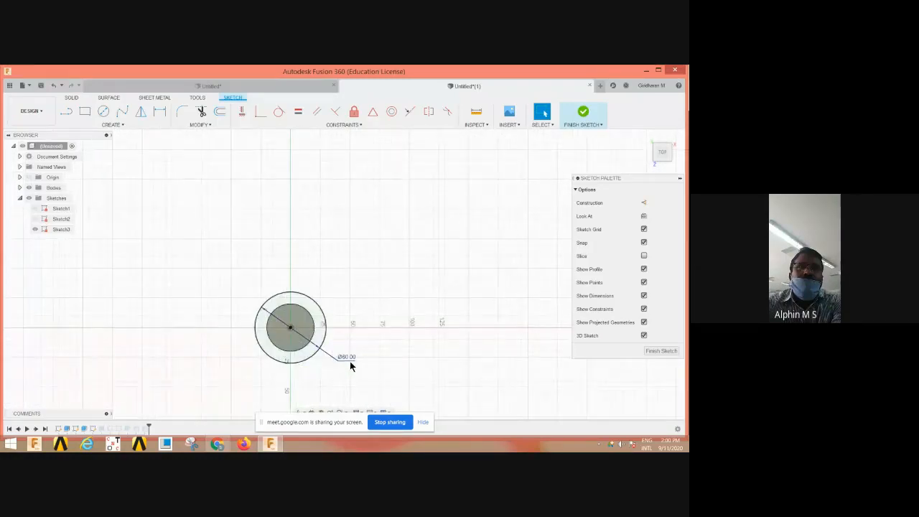
double_click(343, 356)
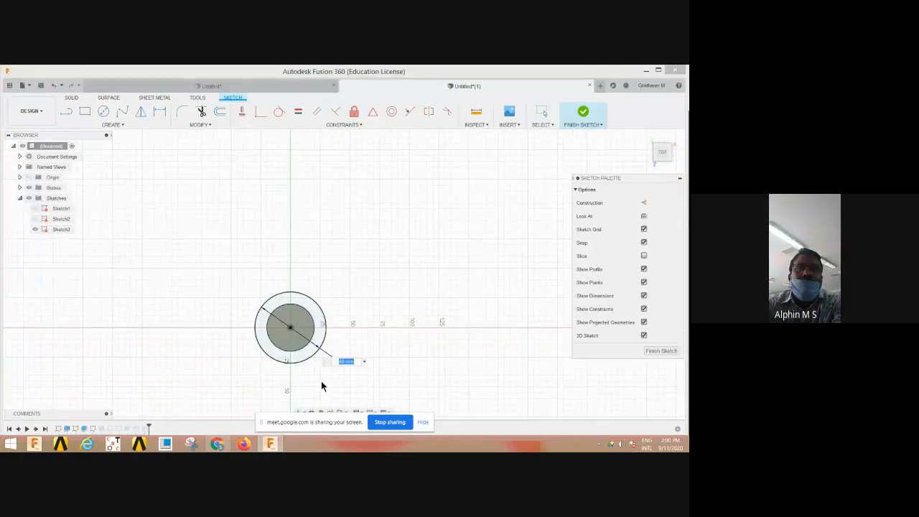
type("40")
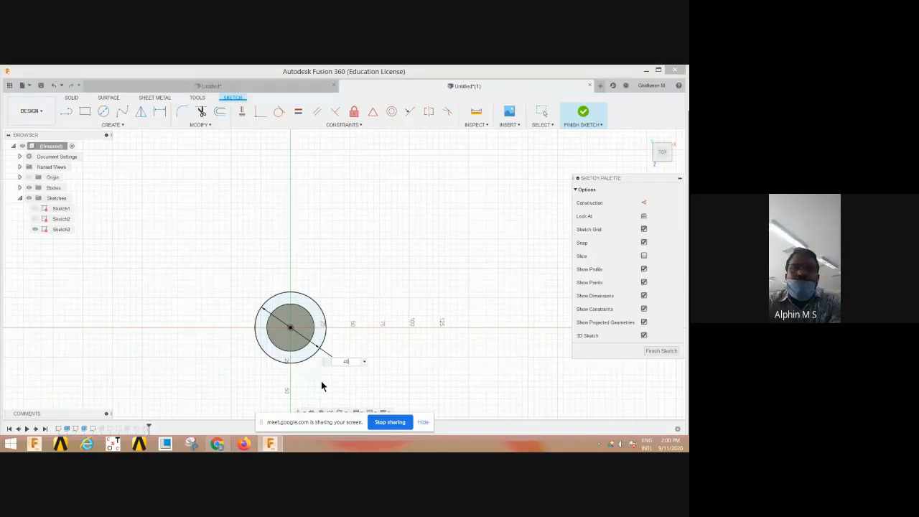
key("Return")
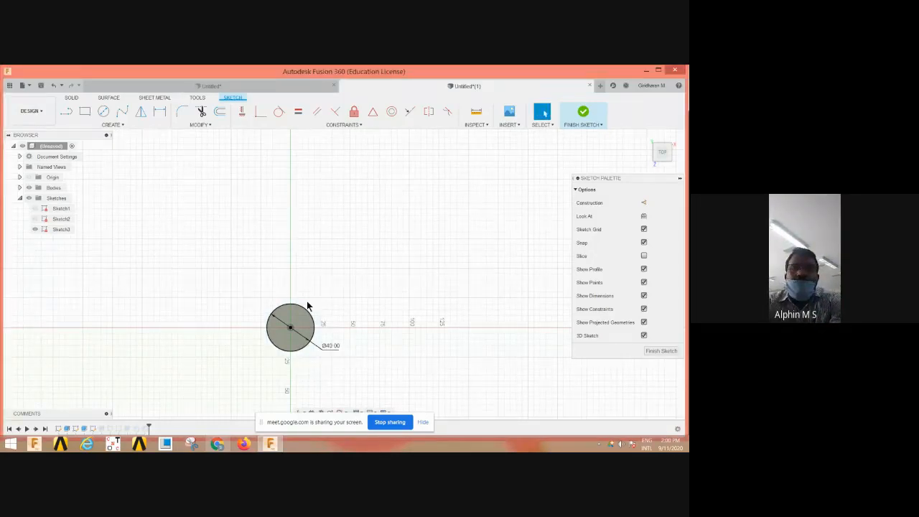
left_click(582, 113)
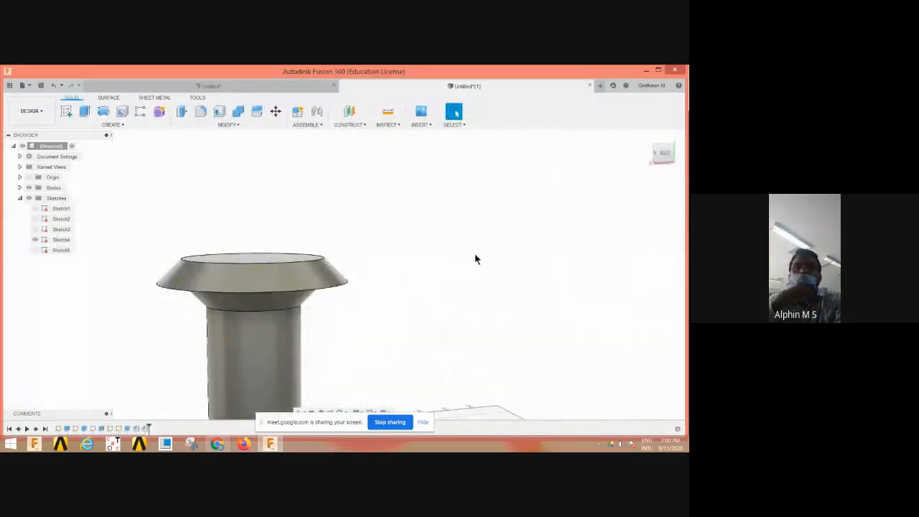
middle_click_drag(416, 314, 456, 228)
mouse_move(431, 268)
middle_mouse_down("shift")
mouse_move(445, 270)
mouse_move(416, 277)
mouse_move(429, 252)
middle_mouse_up("shift")
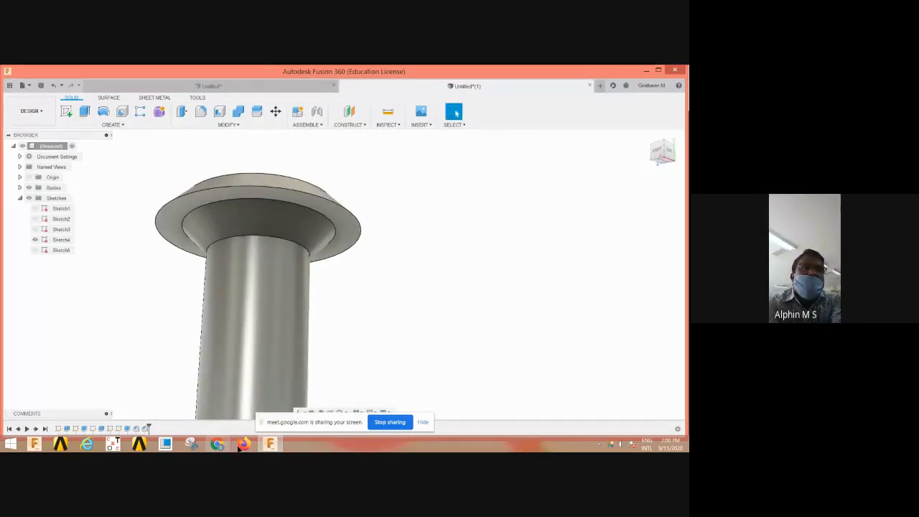
Switch to the Google Meet window in Chrome, admit the waiting participant, and return to Fusion 360
mouse_move(216, 444)
left_click(192, 409)
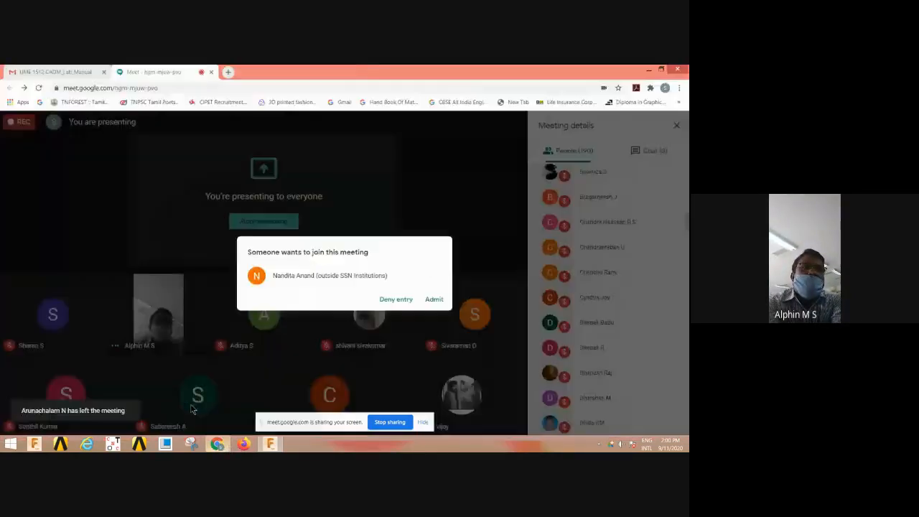
left_click(433, 299)
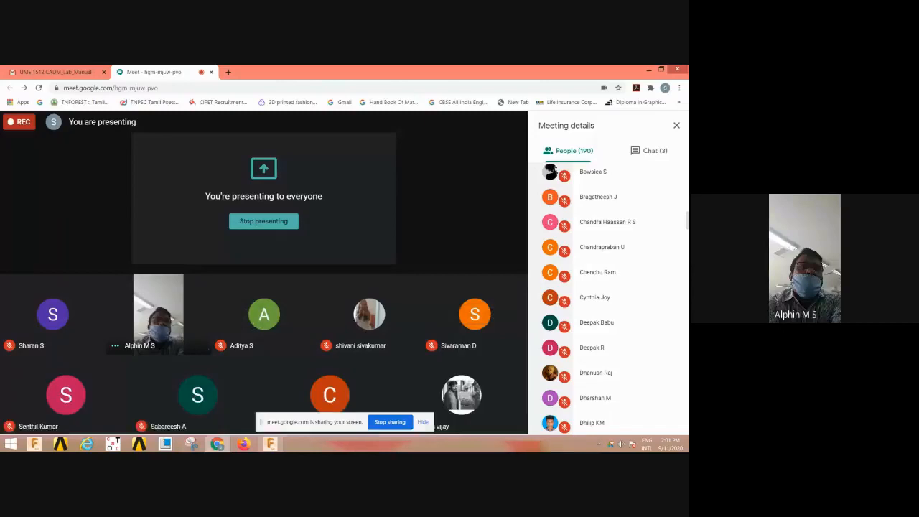
left_click(272, 445)
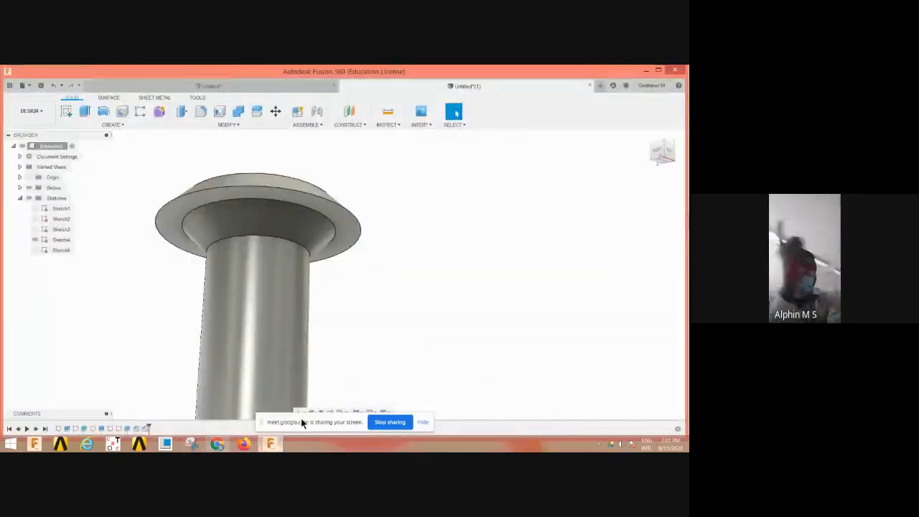
Examine the whole stepped part from several angles and highlight Sketch3 to see where its circle sits on the model
scroll(398, 311, "down", 4)
scroll(399, 313, "down", 1)
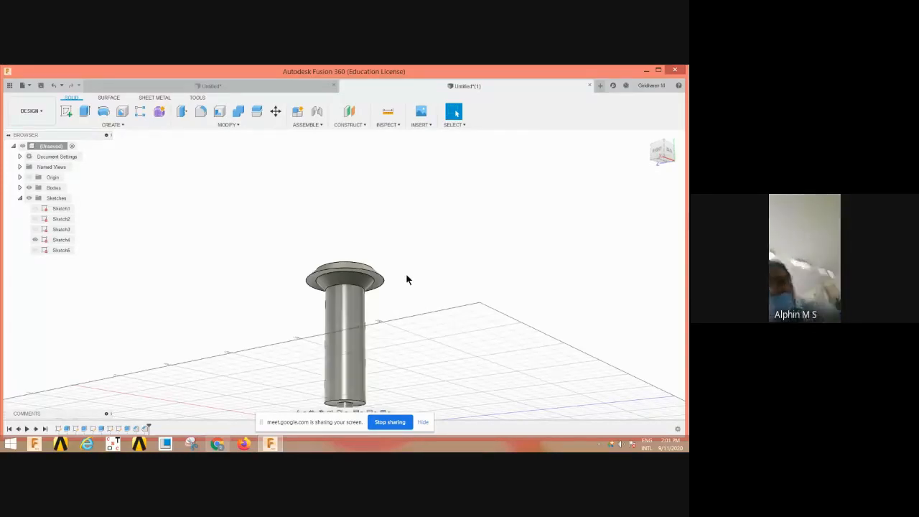
middle_click_drag(386, 264, 304, 244, "shift")
middle_click_drag(414, 318, 460, 367, "shift")
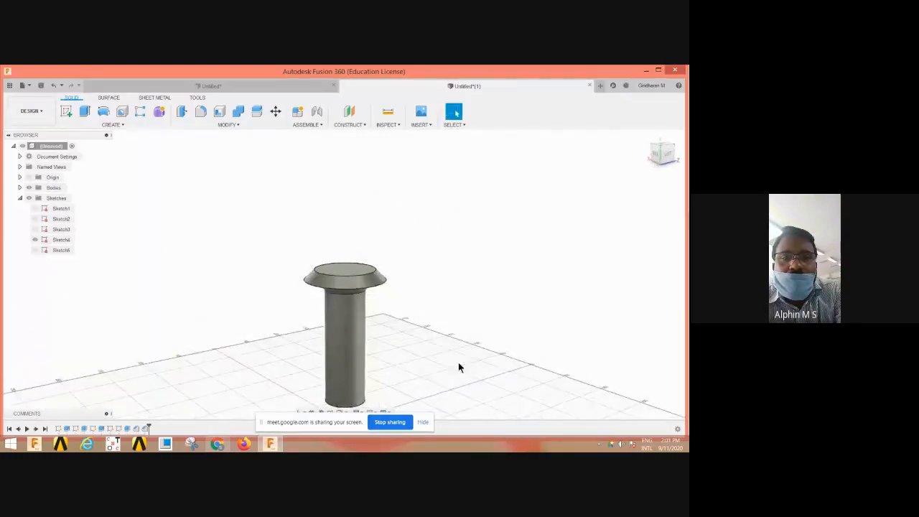
scroll(435, 330, "down", 2)
scroll(380, 385, "up", 5)
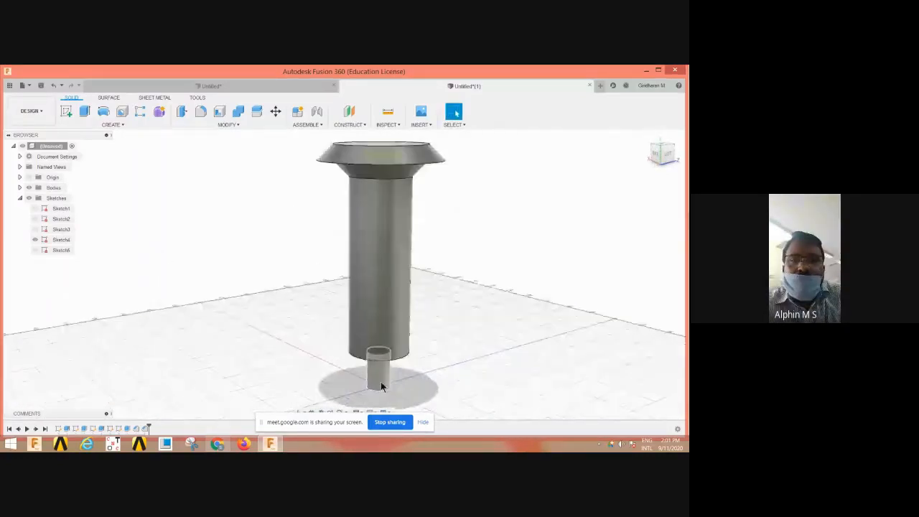
scroll(381, 385, "down", 3)
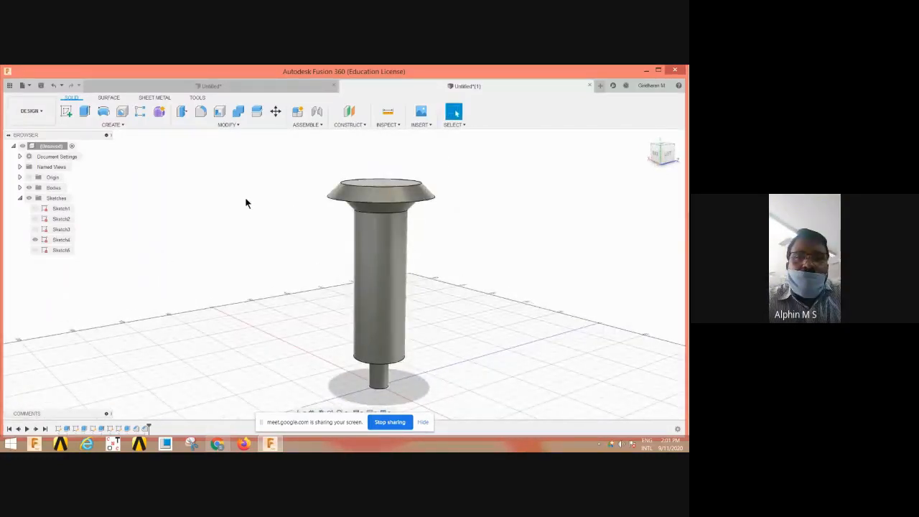
middle_click_drag(275, 193, 314, 193)
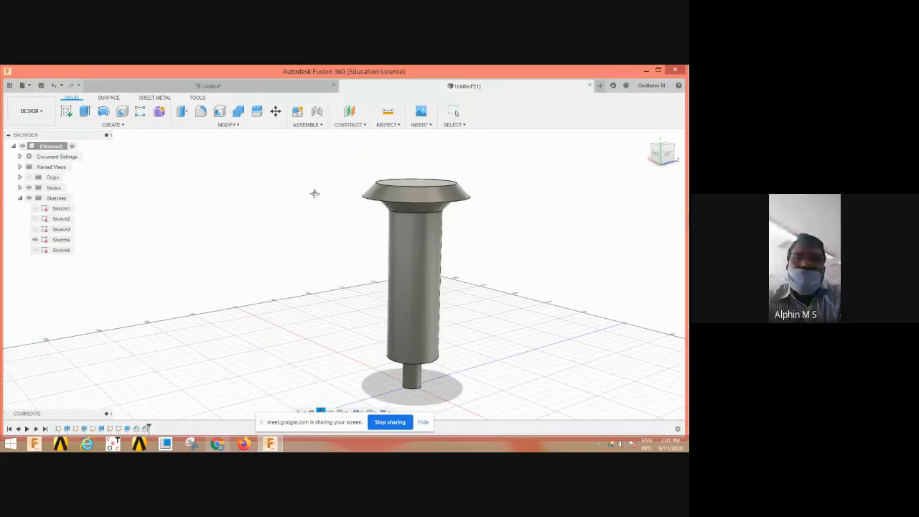
key("Escape")
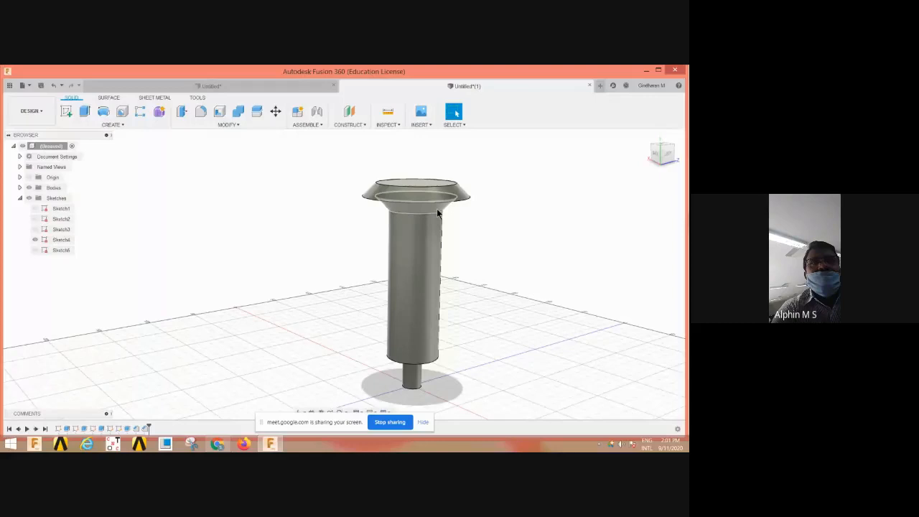
left_click(66, 229)
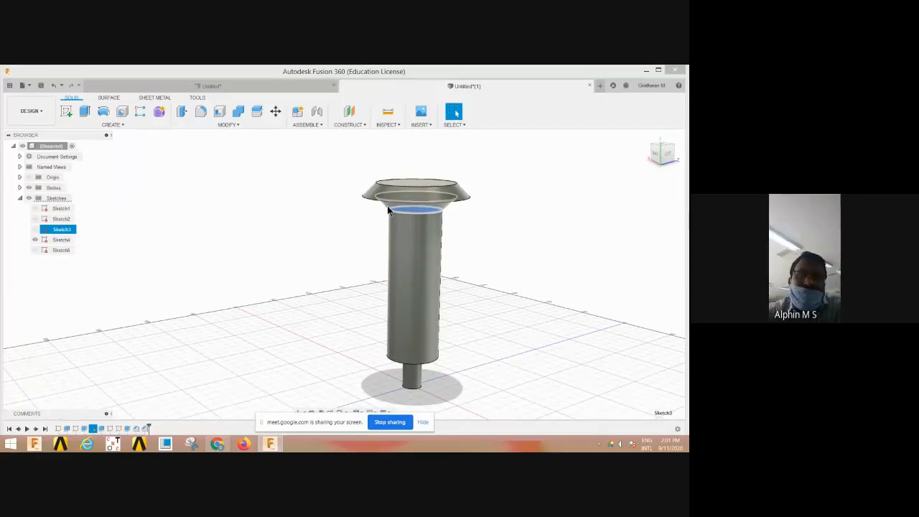
left_click(285, 217)
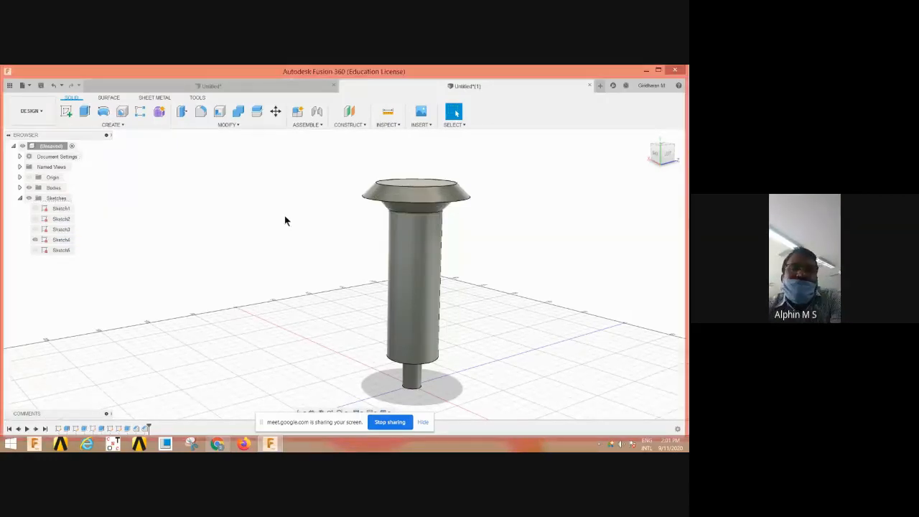
Switch to the Render workspace and browse the appearance library to the Metal Flake paints
left_click(40, 110)
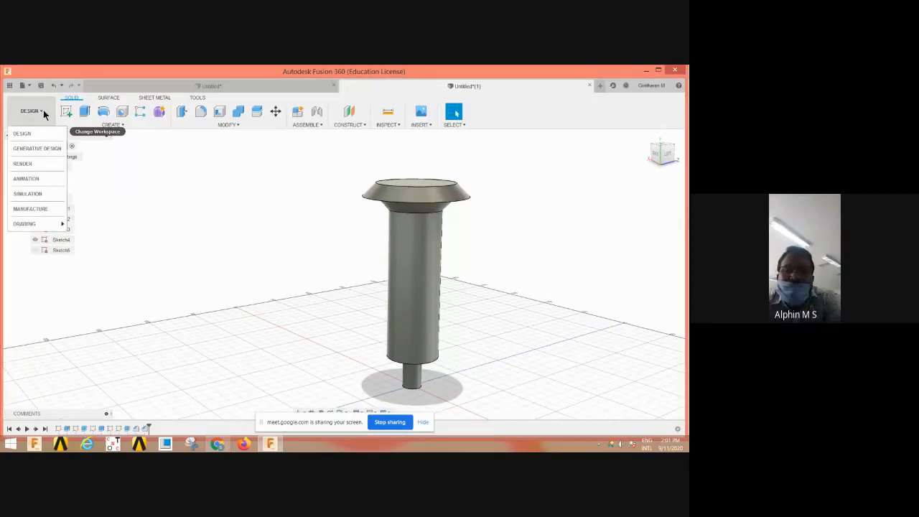
left_click(31, 164)
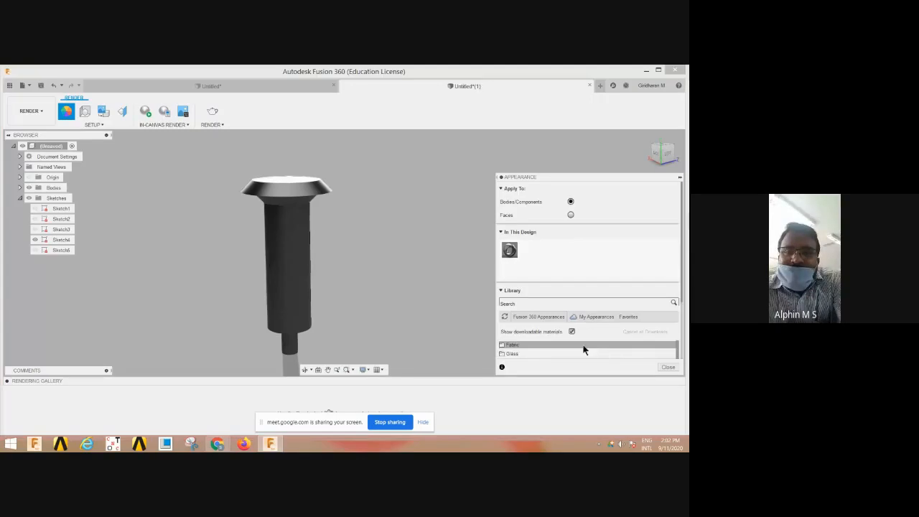
scroll(583, 349, "down", 3)
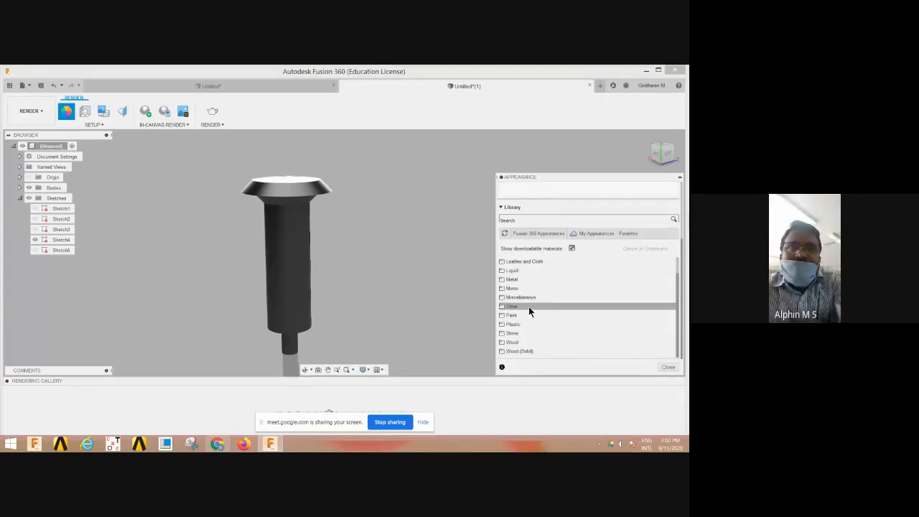
scroll(531, 316, "down", 2)
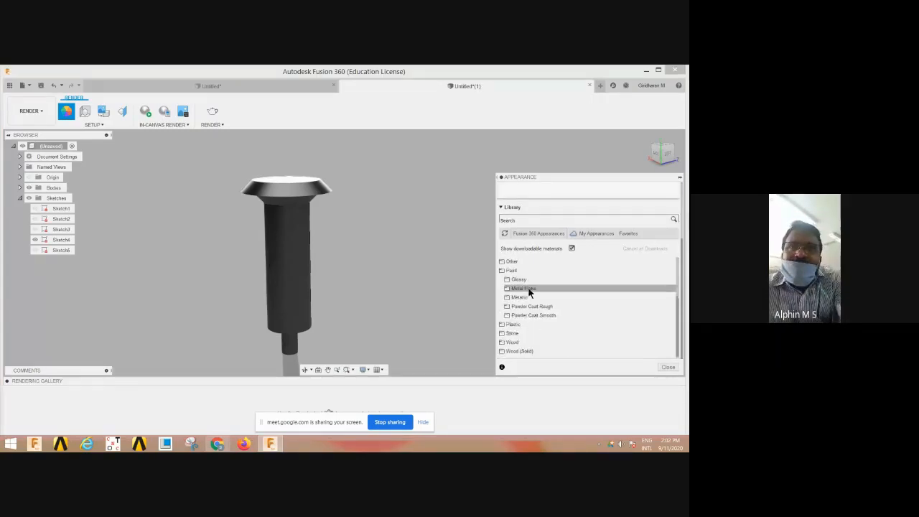
left_click(530, 290)
scroll(531, 296, "down", 2)
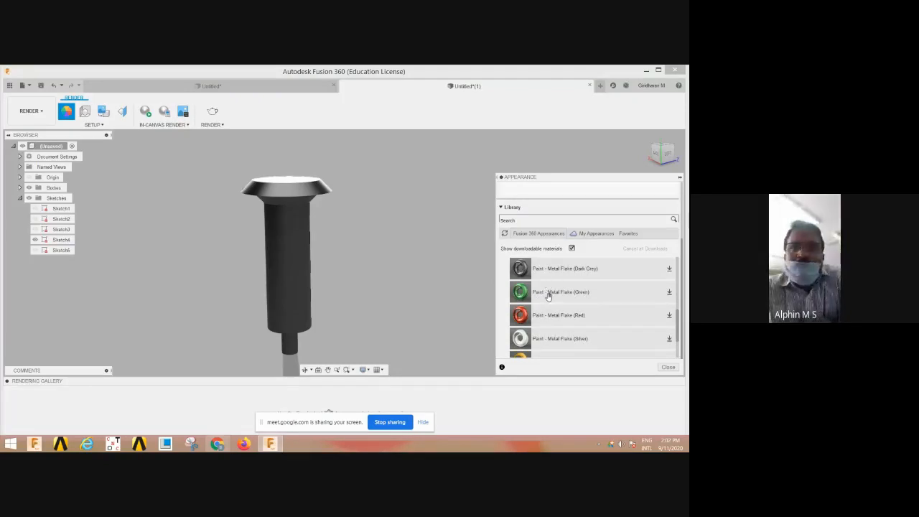
scroll(545, 321, "down", 2)
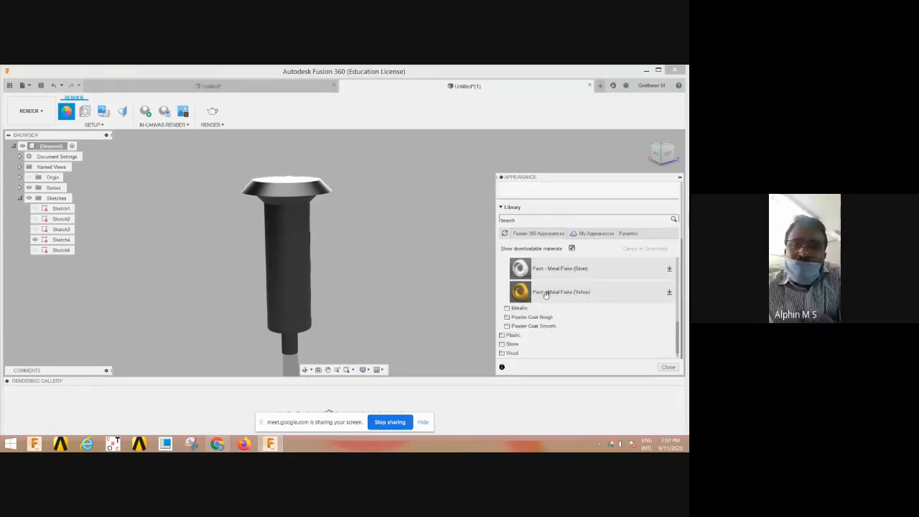
Download the Paint - Metal Flake (Yellow) appearance and apply it to the stepped body
left_click_drag(547, 295, 292, 250)
left_click_drag(560, 288, 536, 215)
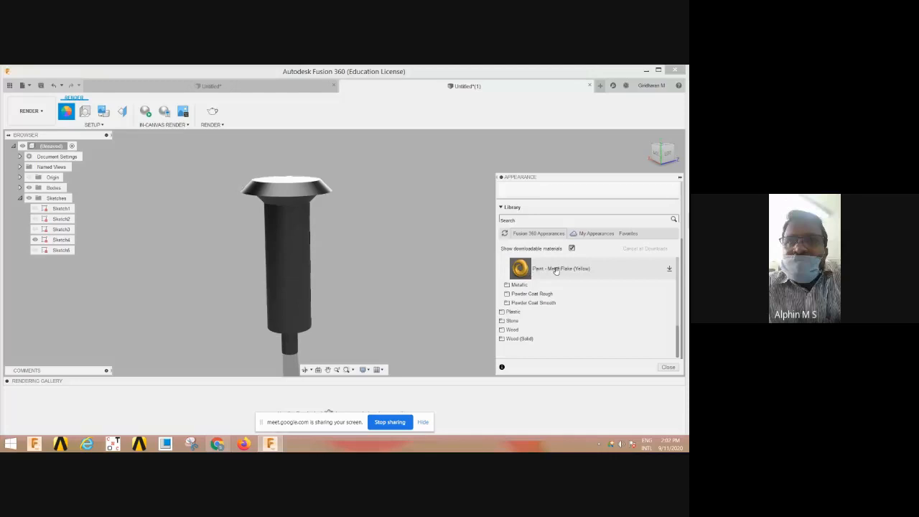
left_click(671, 269)
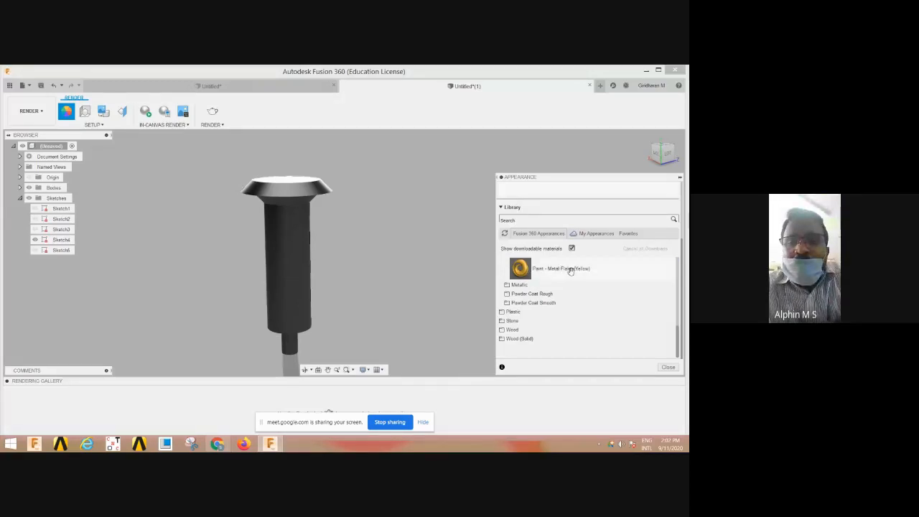
left_click_drag(570, 270, 519, 188)
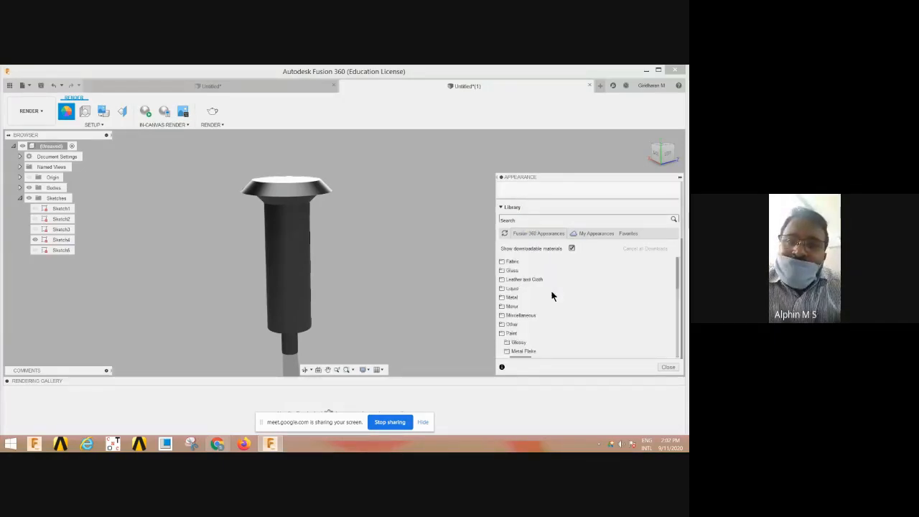
left_click_drag(529, 251, 300, 248)
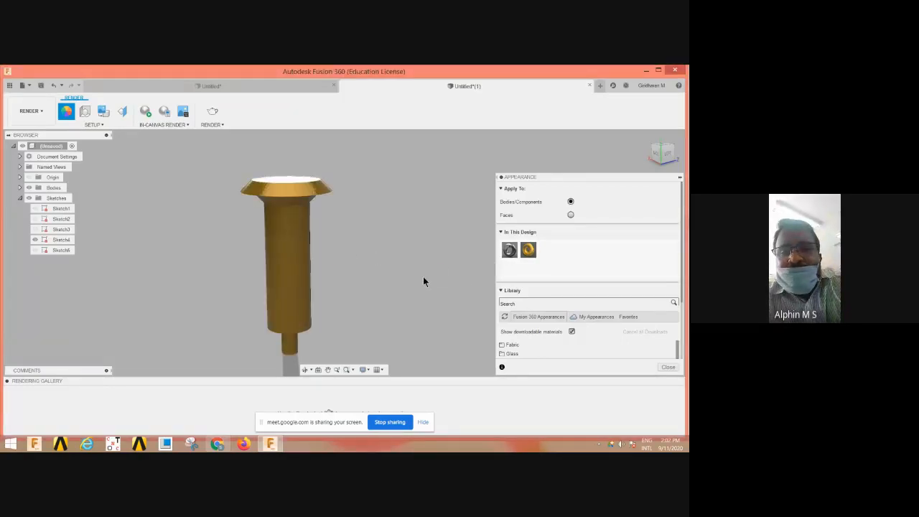
View the render scene settings, examine the yellow part from below, and open and dismiss the dialog for inserting a decal image
middle_click_drag(428, 277, 444, 250)
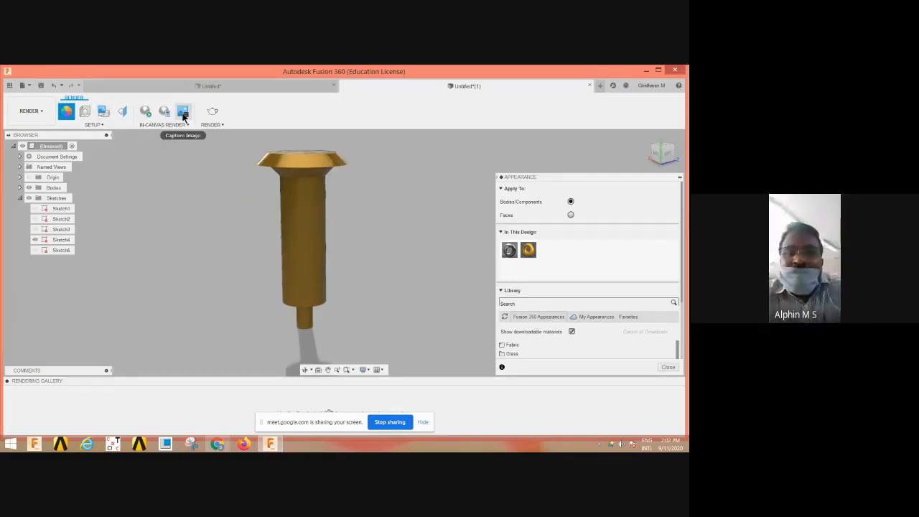
left_click(94, 125)
left_click(89, 155)
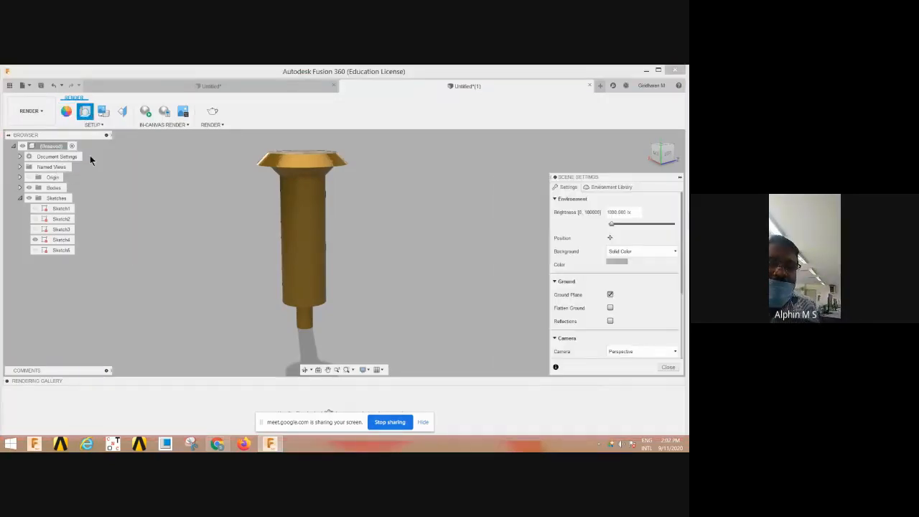
middle_click_drag(350, 243, 220, 163)
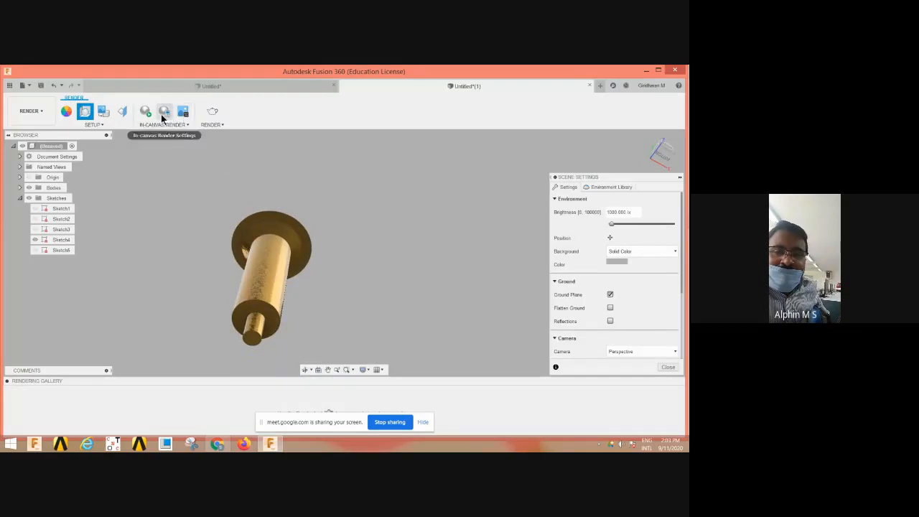
left_click(103, 113)
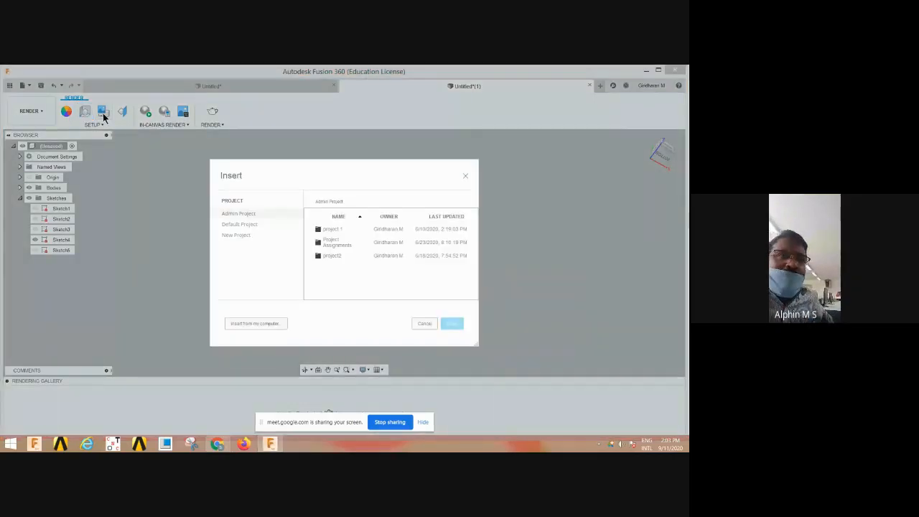
left_click(465, 176)
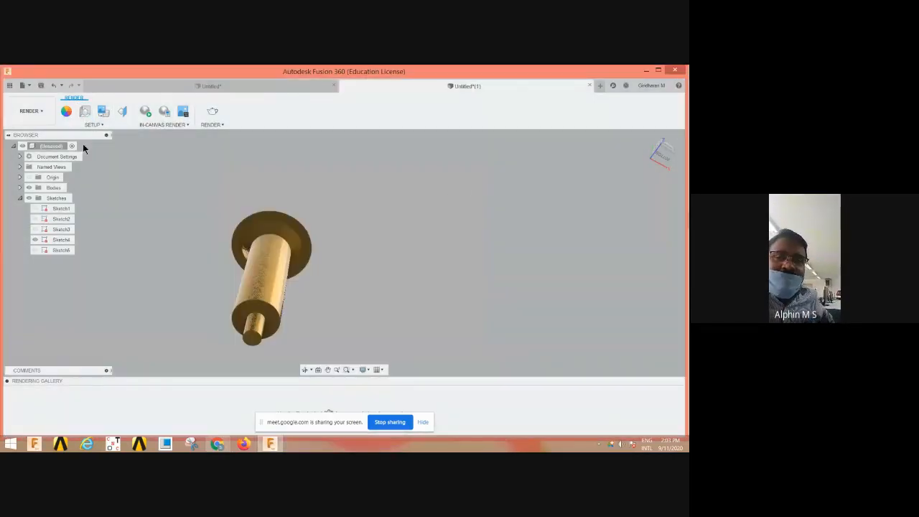
Switch the stepped part to the Animation workspace
left_click(42, 111)
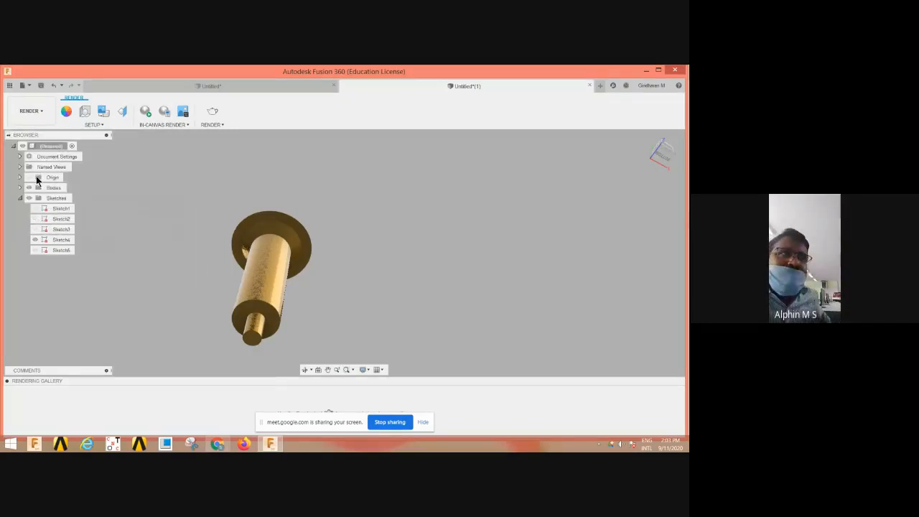
left_click(36, 178)
middle_click_drag(366, 271, 428, 213)
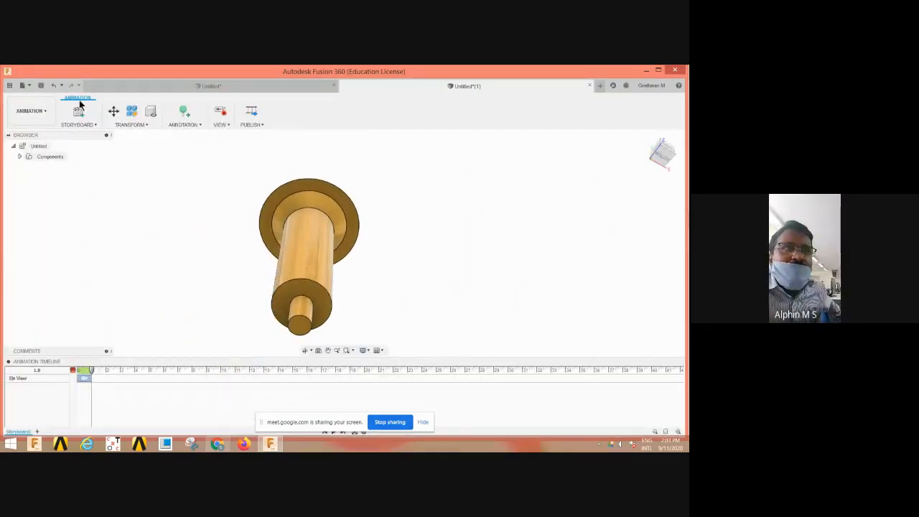
Create a new design and look through its Surface, Sheet Metal and Tools toolsets before returning to the Solid tools
left_click(31, 87)
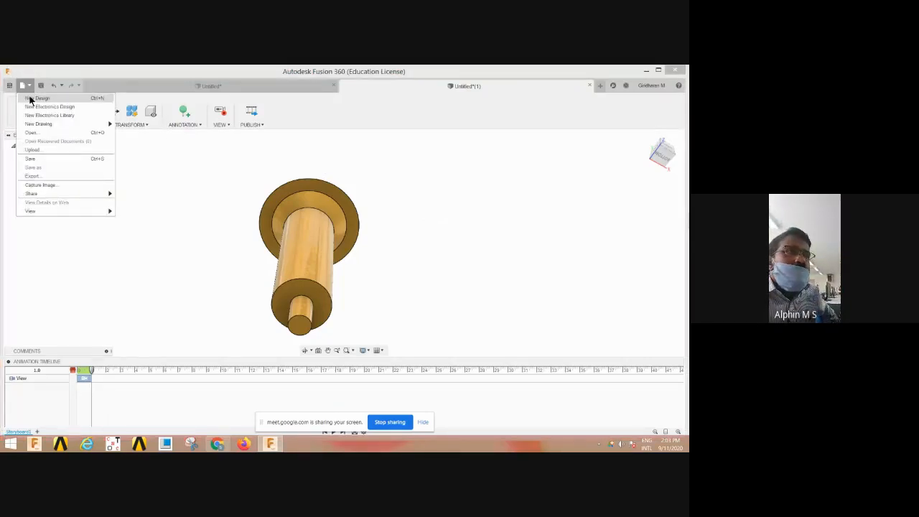
left_click(31, 99)
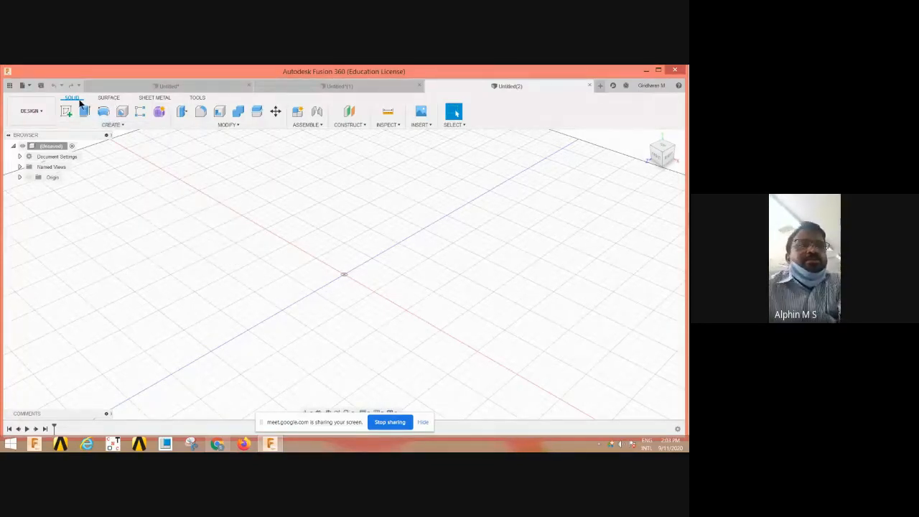
left_click(107, 98)
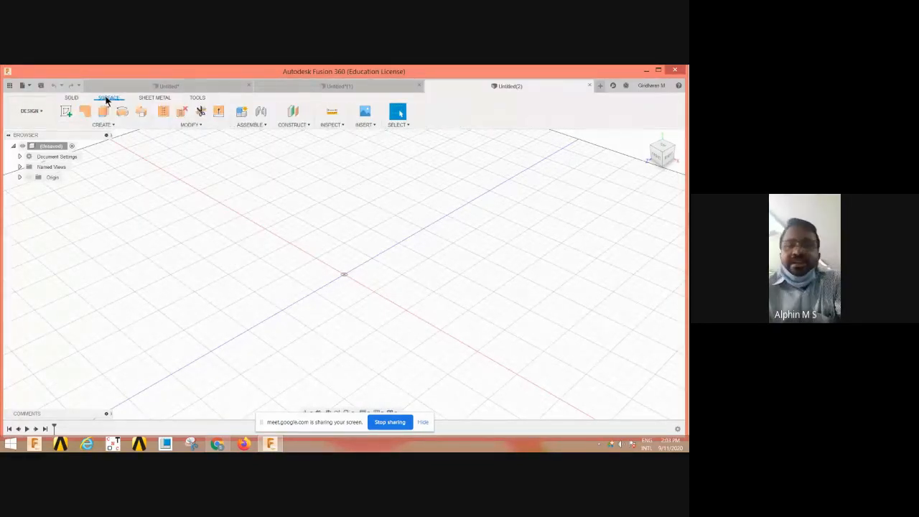
left_click(150, 98)
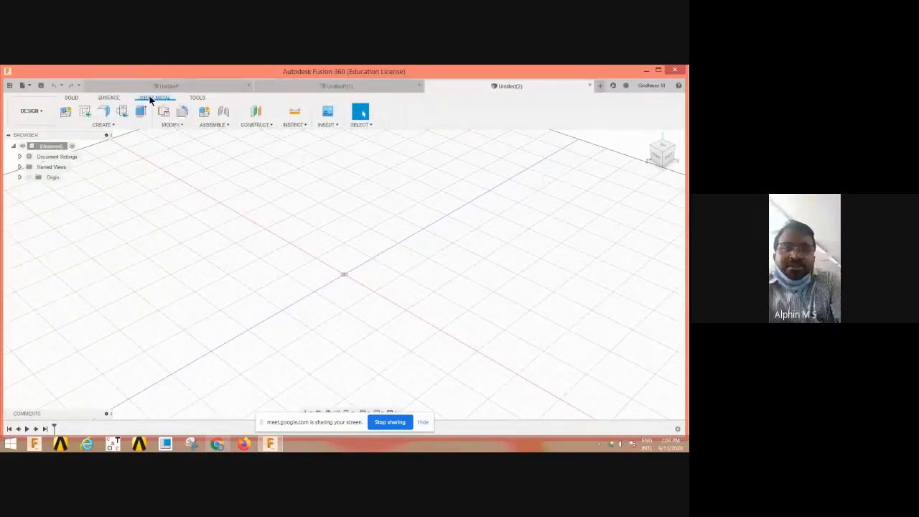
left_click(198, 98)
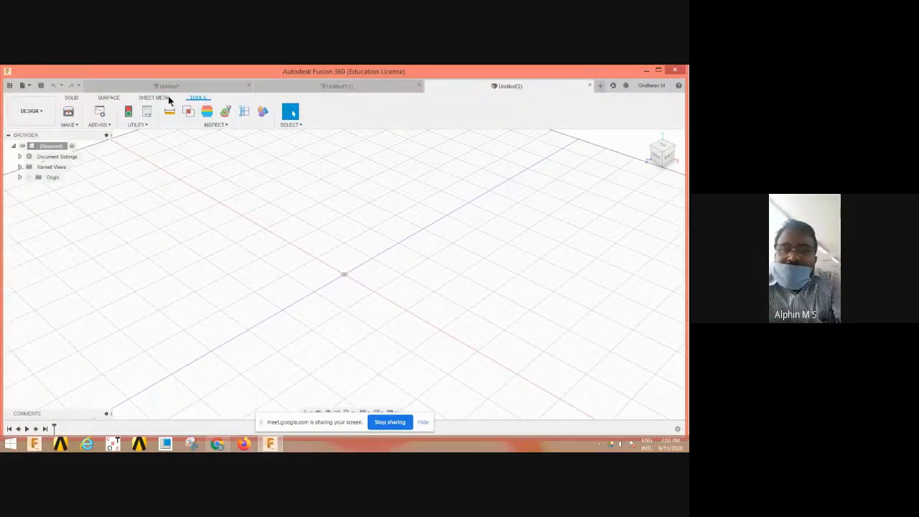
left_click(72, 98)
Create a form and start a T-spline cylinder about 36 mm in diameter, centred at the origin on the vertical XY plane
left_click(159, 112)
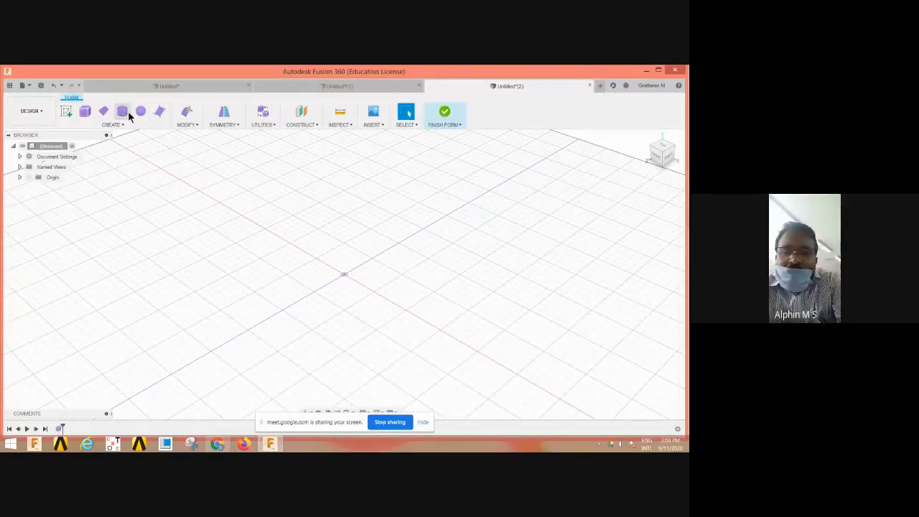
left_click(123, 112)
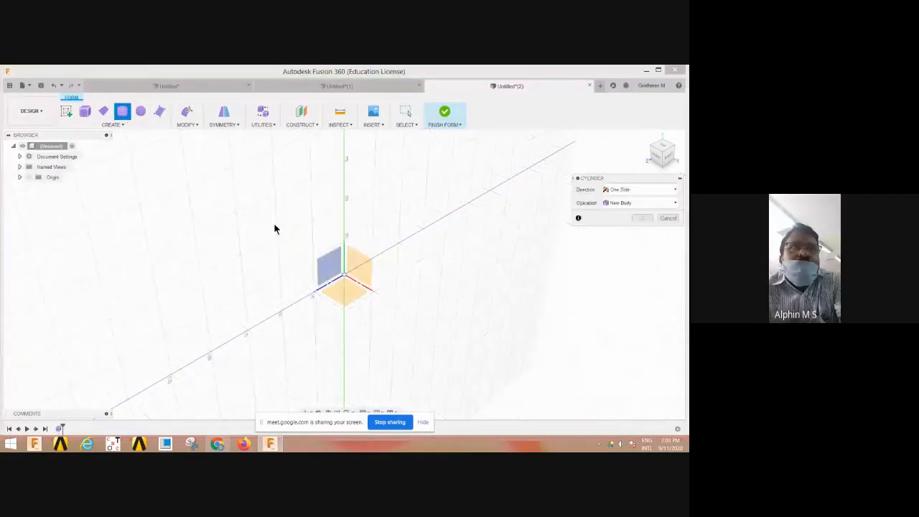
left_click(358, 260)
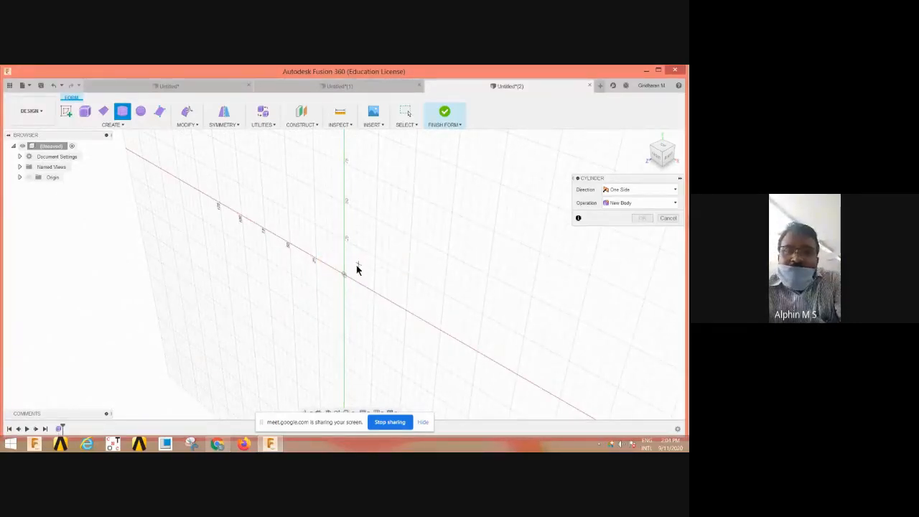
left_click(344, 273)
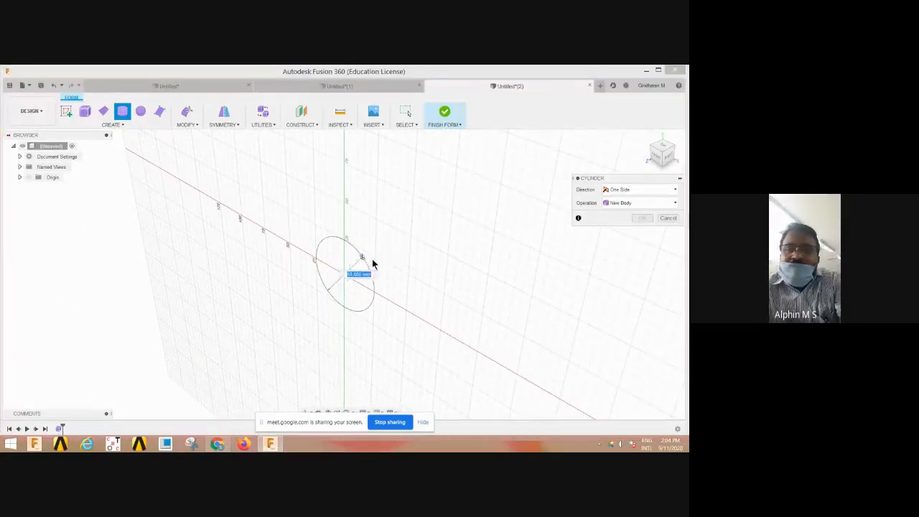
left_click(360, 268)
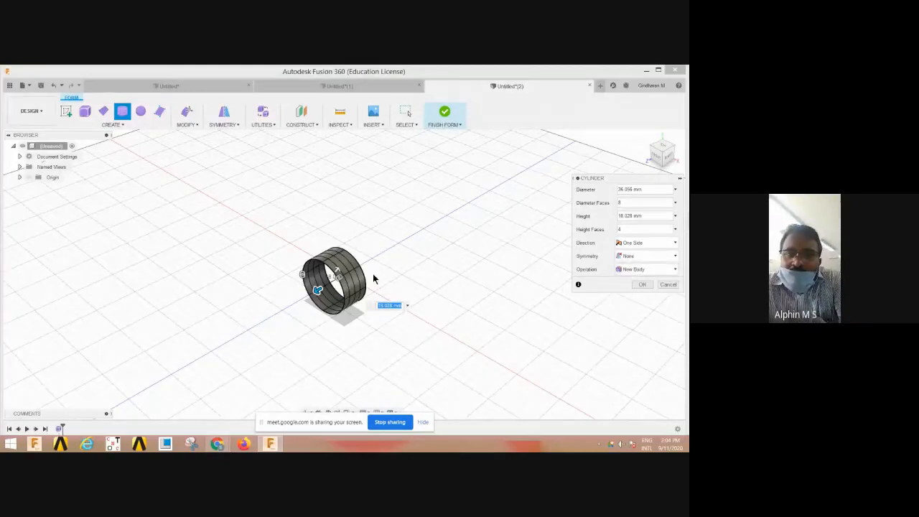
Stretch the form cylinder to about 70 mm high and 75 mm in diameter, and accept it
left_click_drag(318, 289, 249, 328)
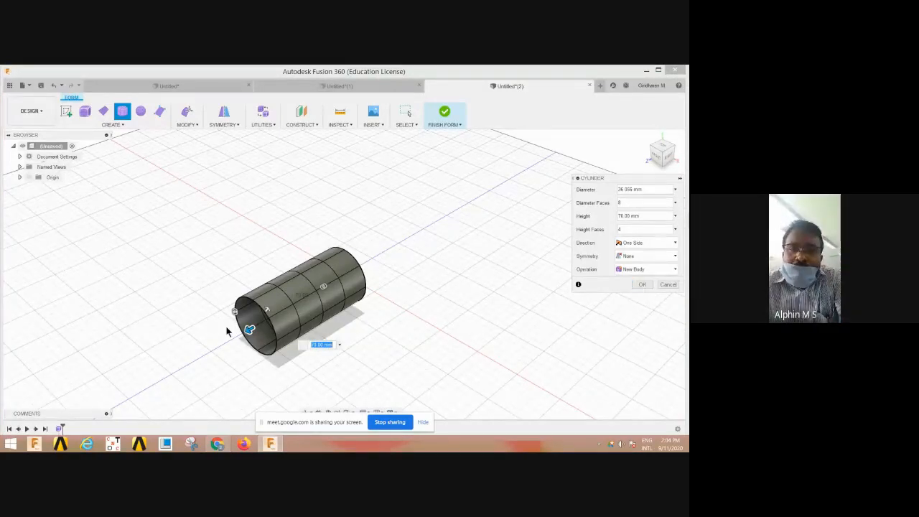
left_click_drag(251, 327, 279, 294)
left_click(640, 285)
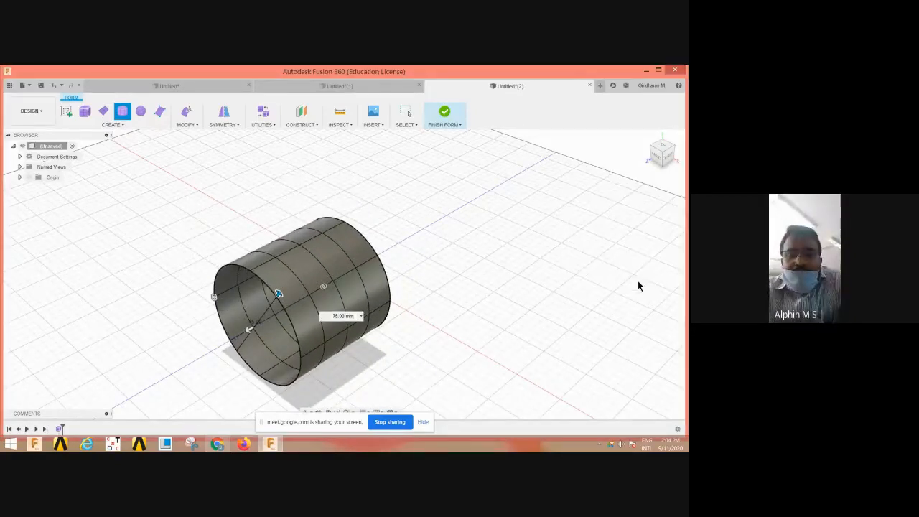
Use Edit Form to pull one face at the cylinder's open rim about 40 mm outward
middle_click_drag(414, 300, 426, 270)
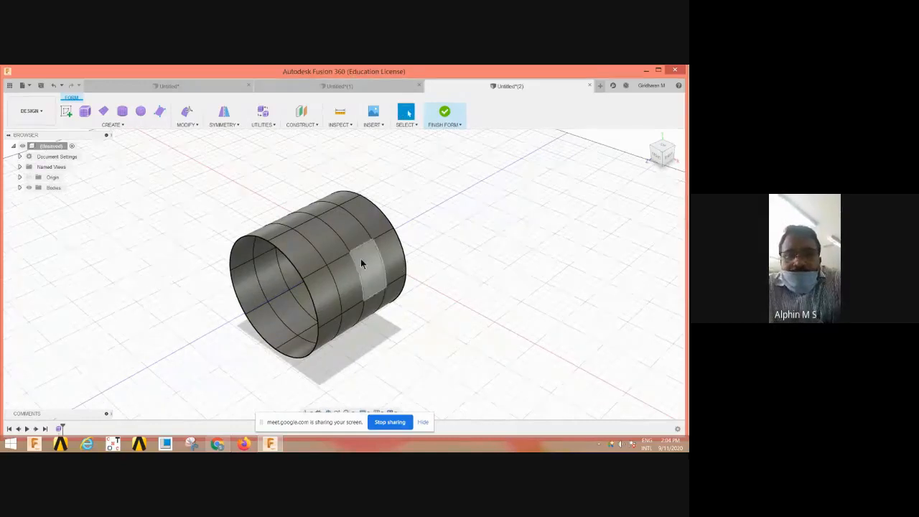
middle_click_drag(372, 264, 407, 209, "shift")
left_click(179, 124)
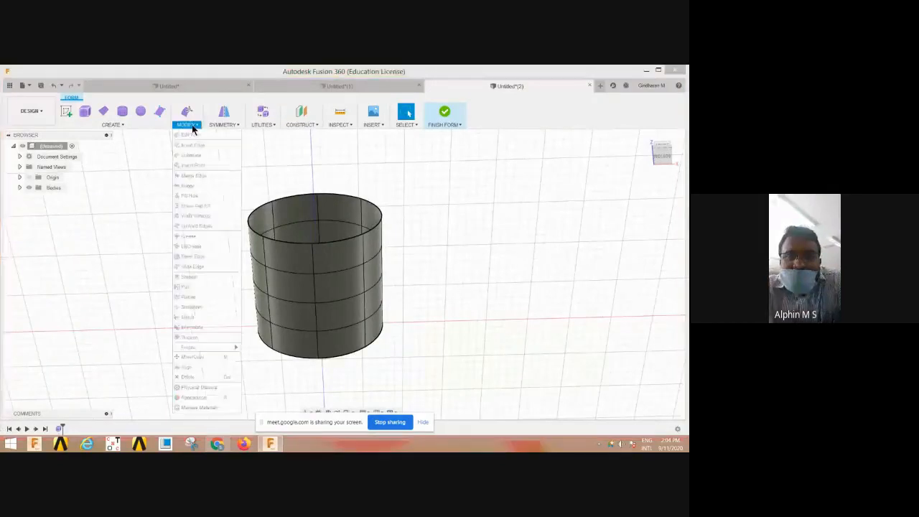
left_click(195, 138)
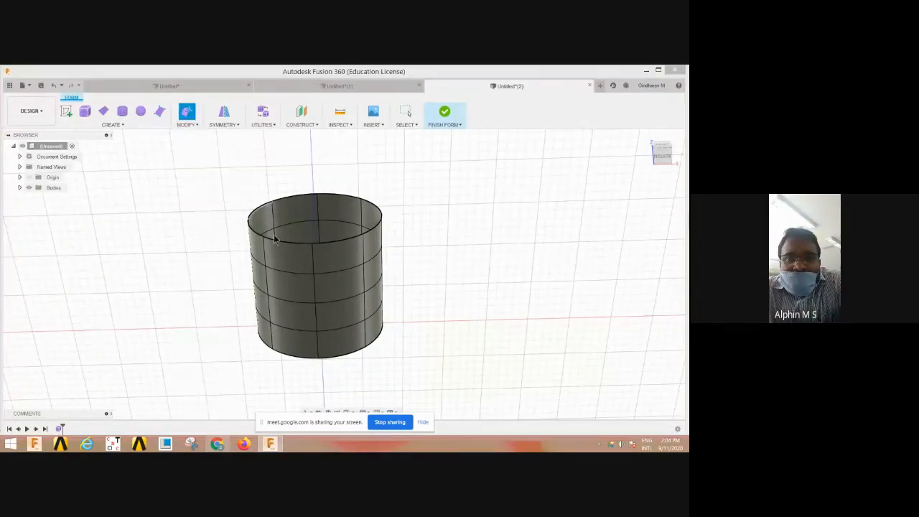
left_click(284, 252)
left_click(285, 257)
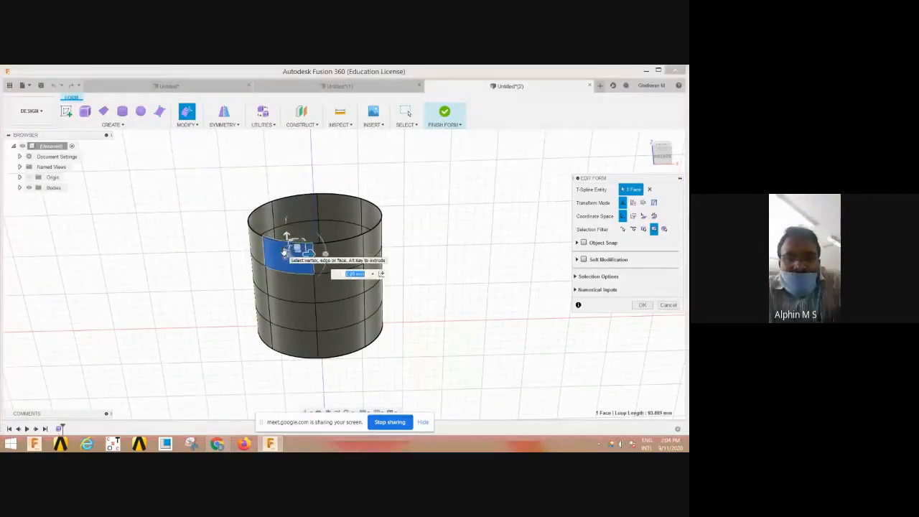
middle_click_drag(359, 264, 301, 287)
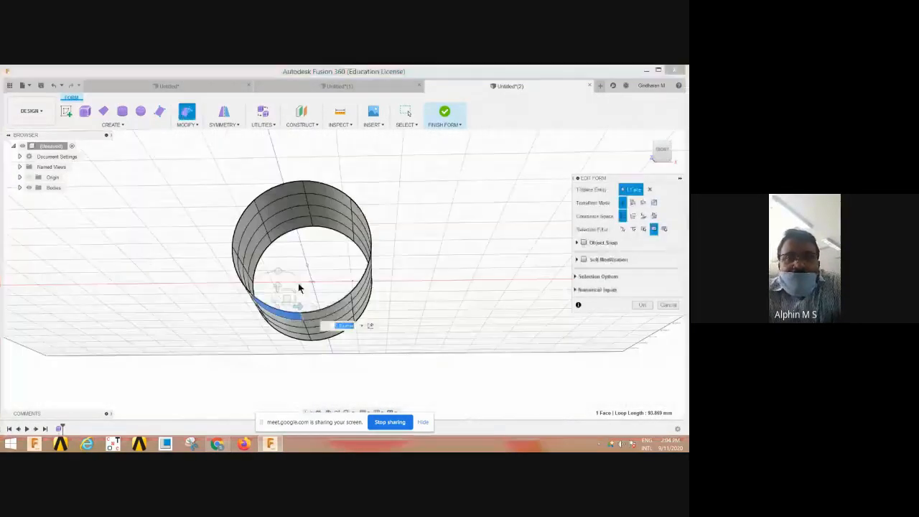
left_click_drag(279, 287, 277, 365)
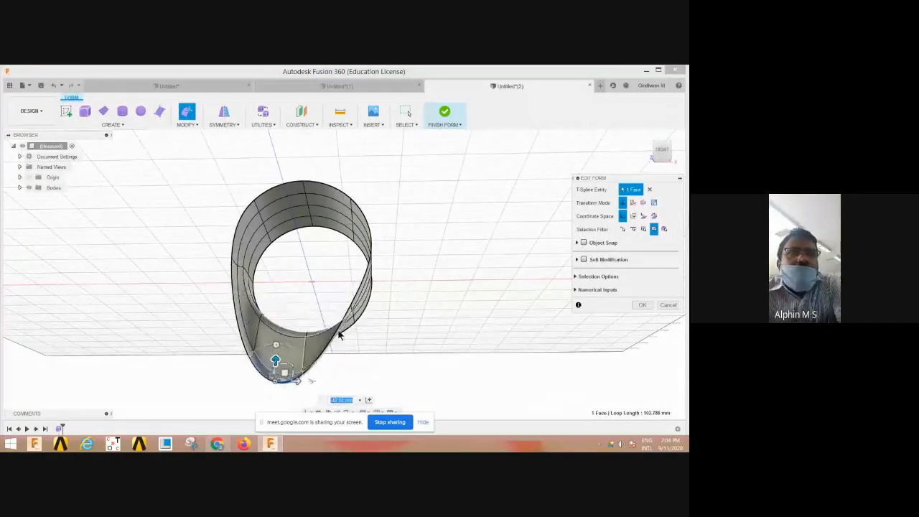
Pull the selected rim face about 25 mm further outward, accept the edit and finish the form
middle_click_drag(412, 317, 358, 147, "shift")
middle_click_drag(367, 280, 284, 373, "shift")
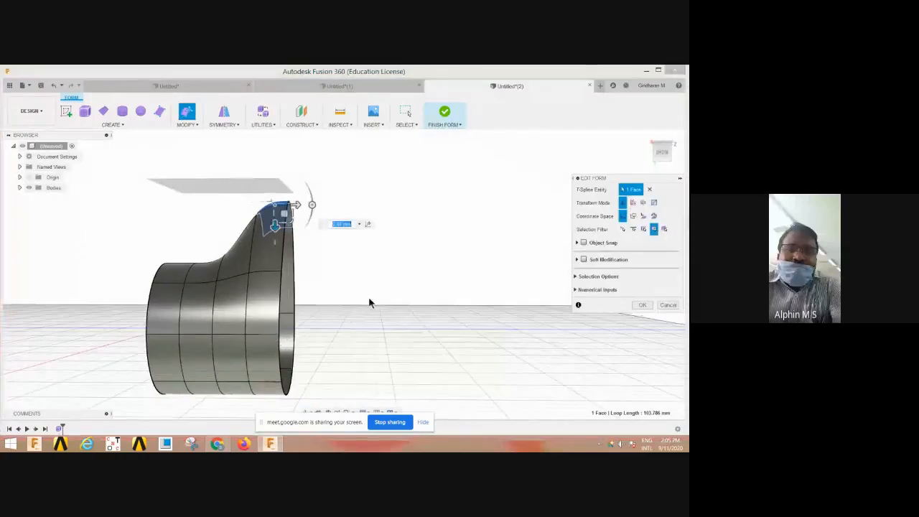
left_click_drag(275, 225, 276, 176)
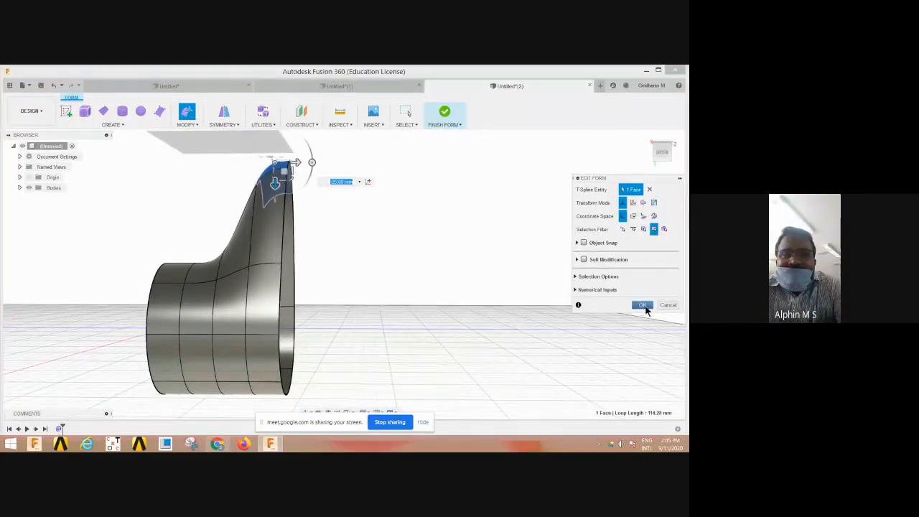
left_click(642, 305)
middle_click_drag(384, 304, 472, 265)
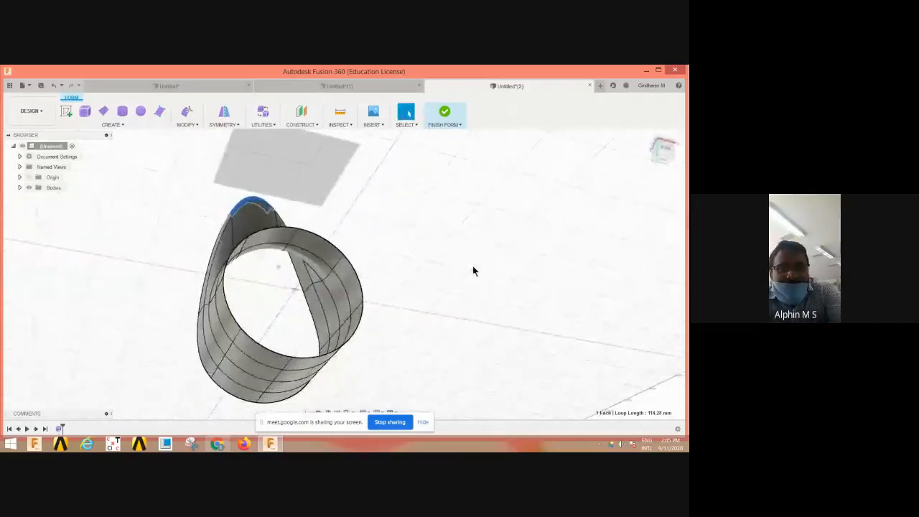
left_click(445, 115)
middle_click_drag(440, 303, 429, 279)
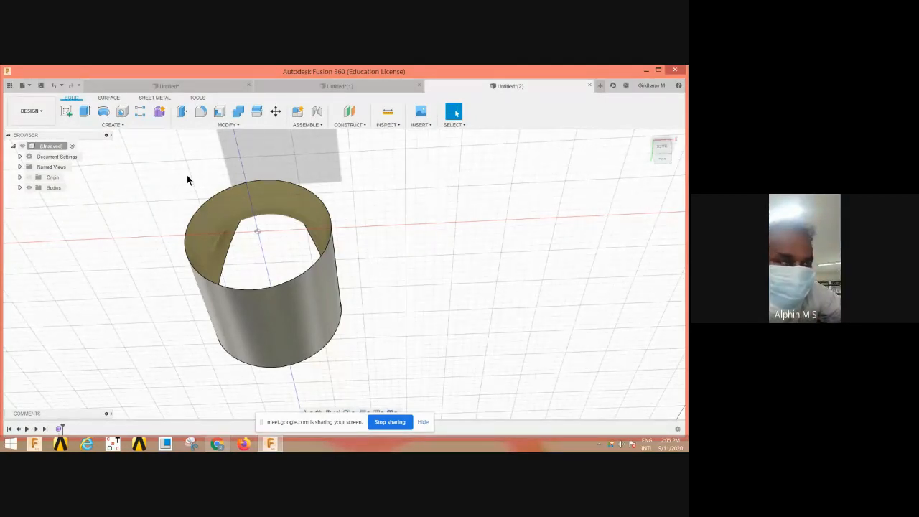
Create a new design and close the untitled design containing the rectangular block without saving it
left_click(29, 87)
left_click(29, 104)
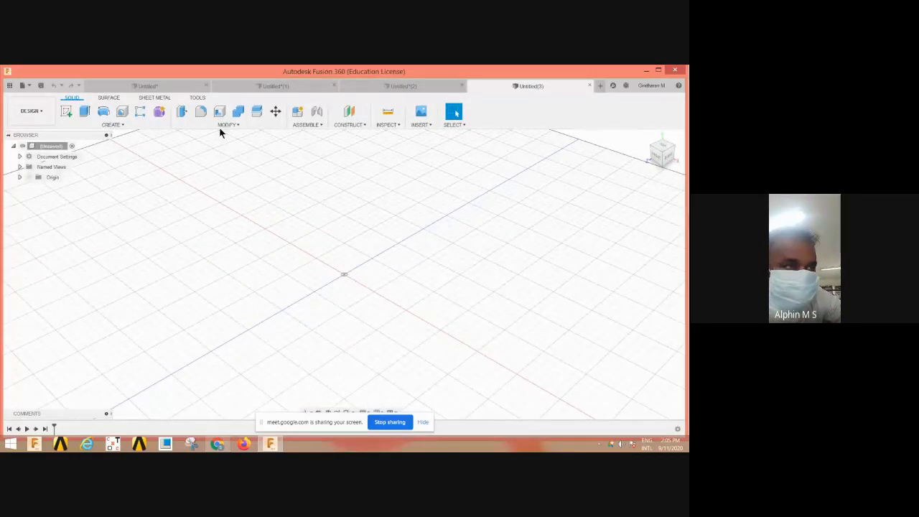
left_click(206, 86)
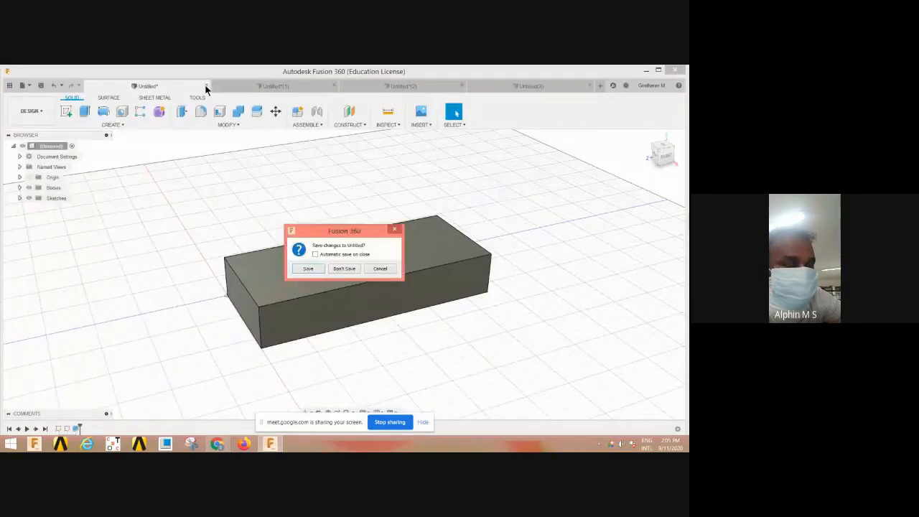
left_click(344, 267)
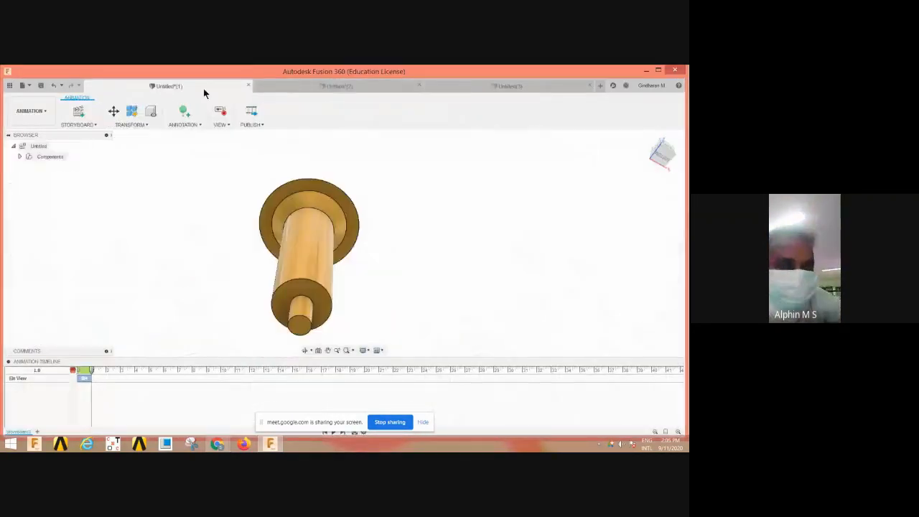
Switch the stepped cylindrical part from the Animation to the Render workspace and try to start a render
left_click(47, 113)
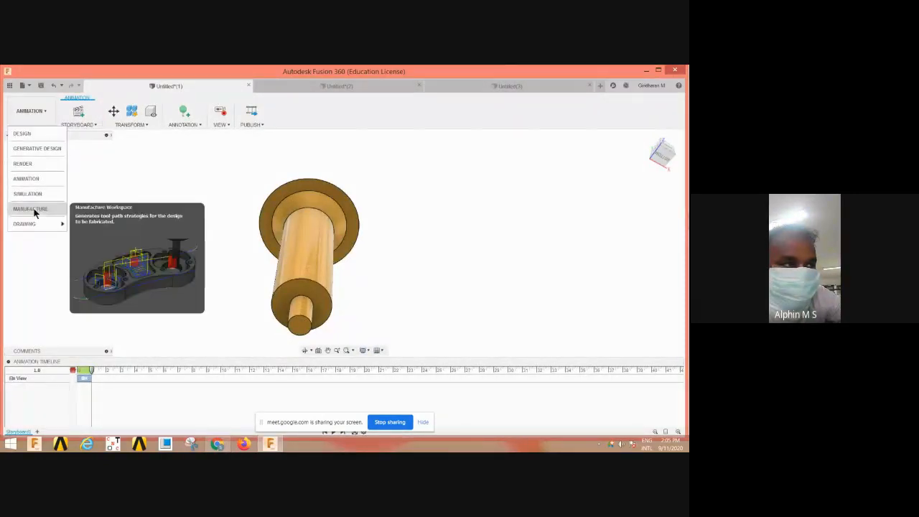
left_click(39, 166)
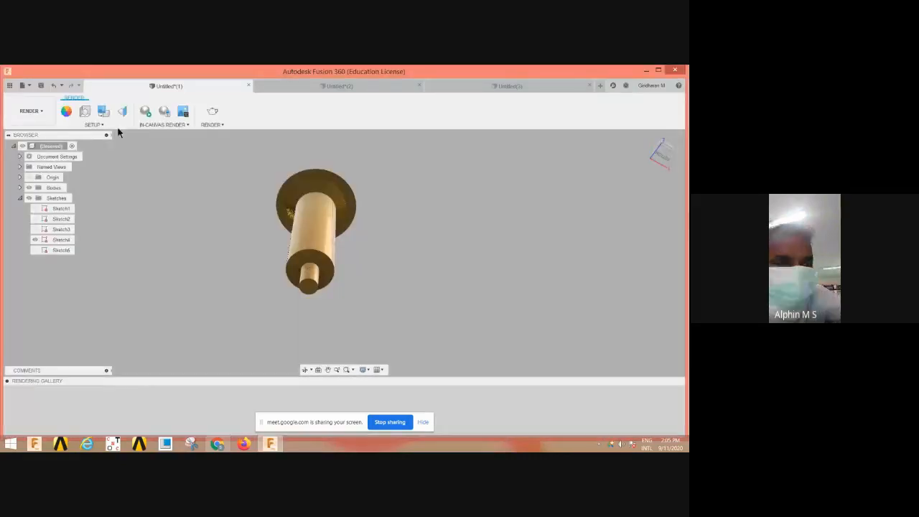
left_click(100, 125)
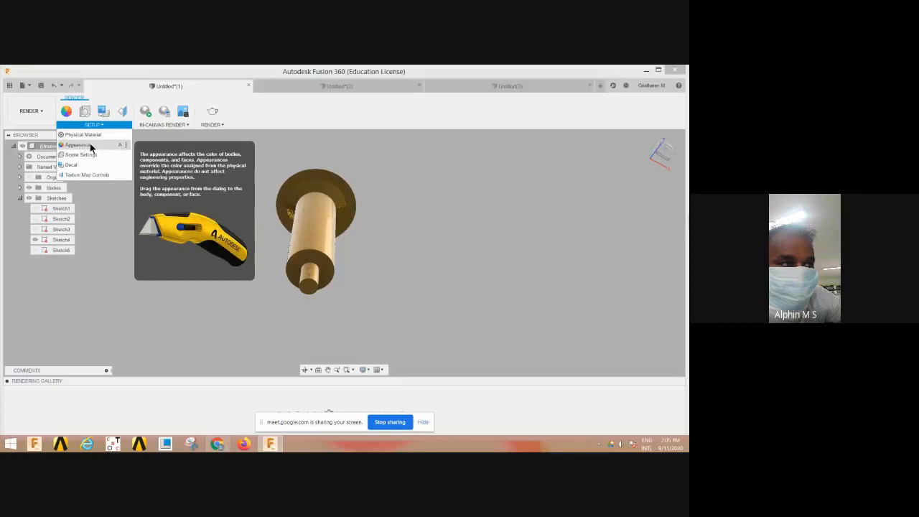
left_click(213, 124)
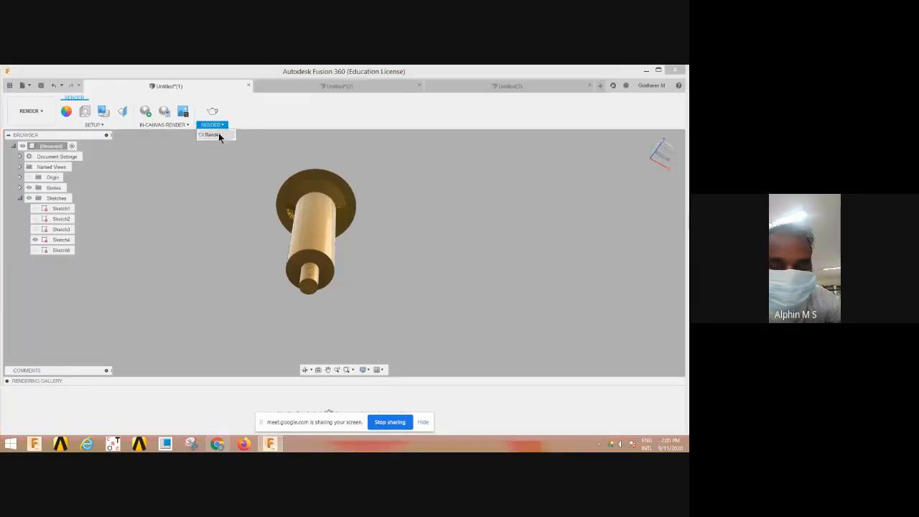
left_click(215, 135)
left_click(381, 262)
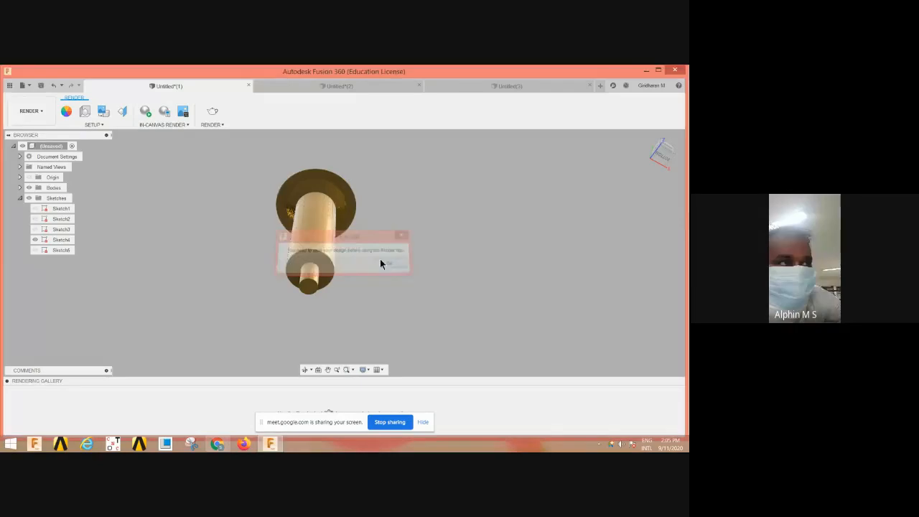
Set the scene environment to Field from the Fusion 360 Library and close the scene settings
left_click(153, 125)
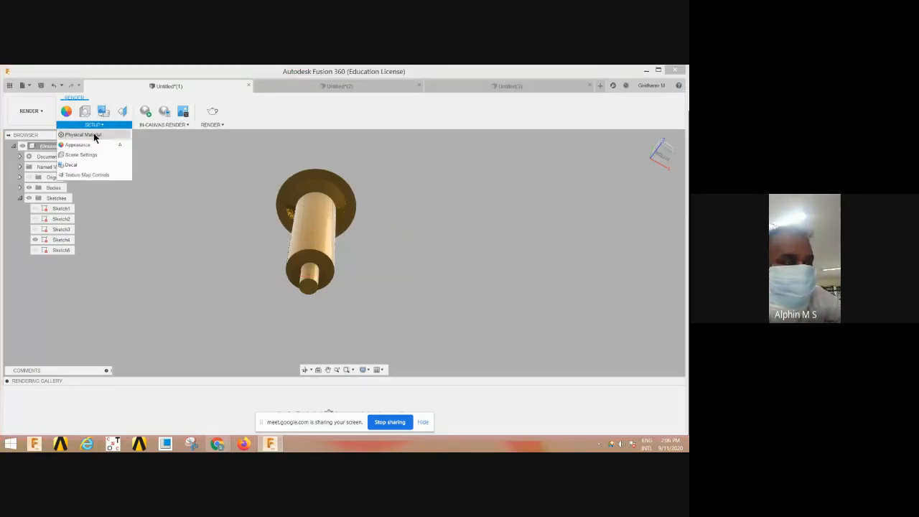
left_click(86, 155)
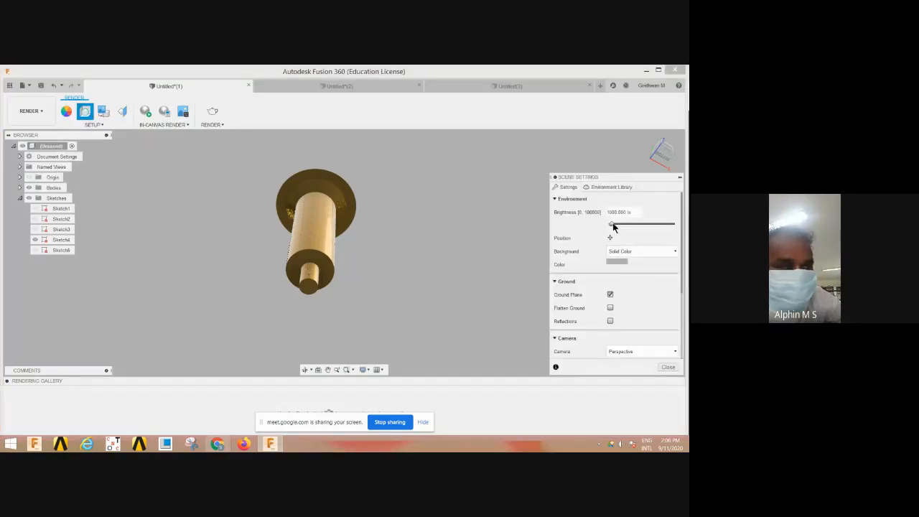
left_click(609, 187)
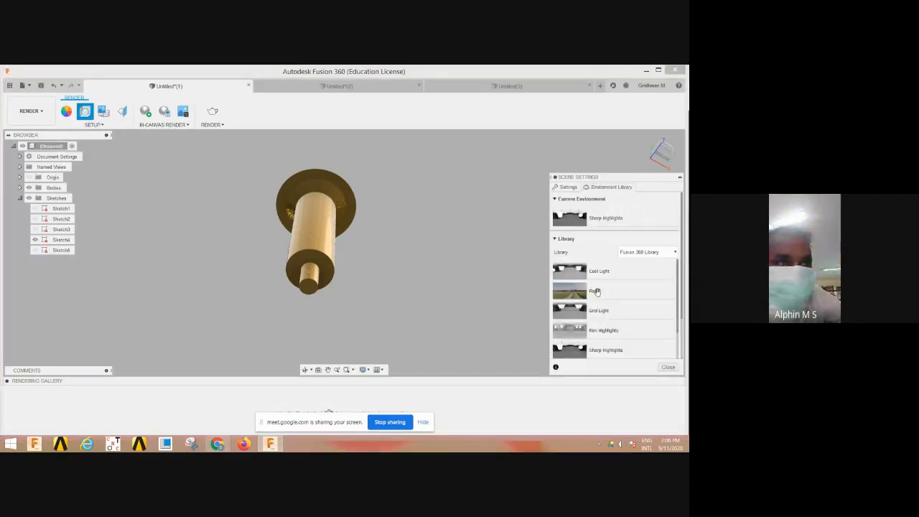
double_click(596, 291)
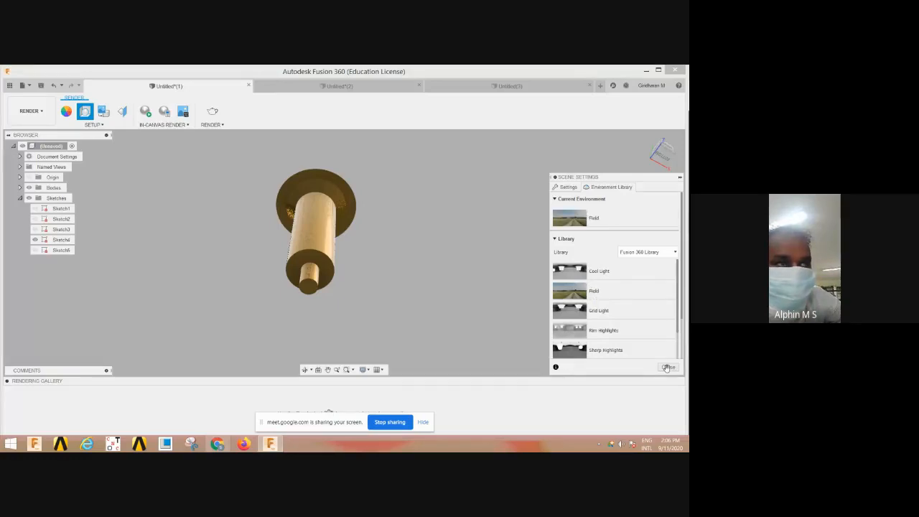
left_click(667, 367)
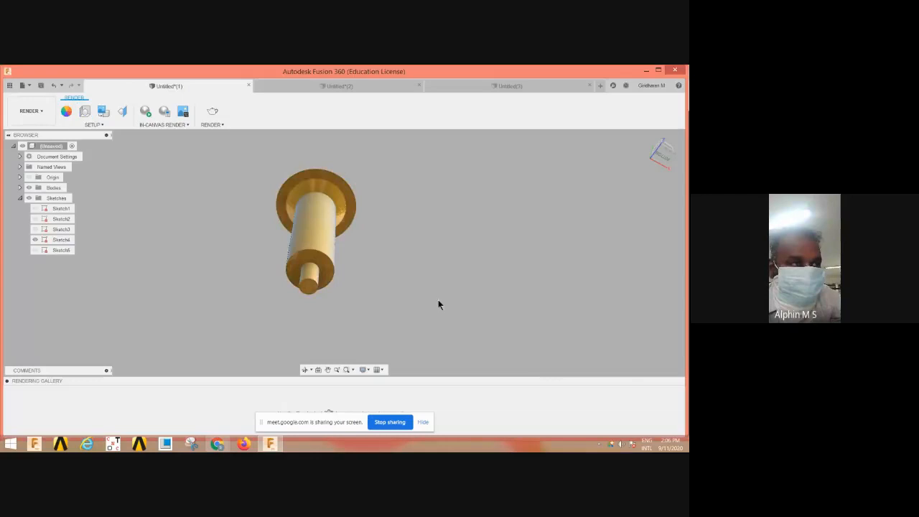
Examine the stepped part and its ground shadow under the Field lighting, and check the available display effects
mouse_move(424, 273)
middle_mouse_down()
mouse_move(406, 285)
mouse_move(386, 261)
mouse_move(437, 266)
middle_mouse_up()
left_click(306, 369)
left_click_drag(384, 308, 361, 278)
scroll(402, 214, "up", 2)
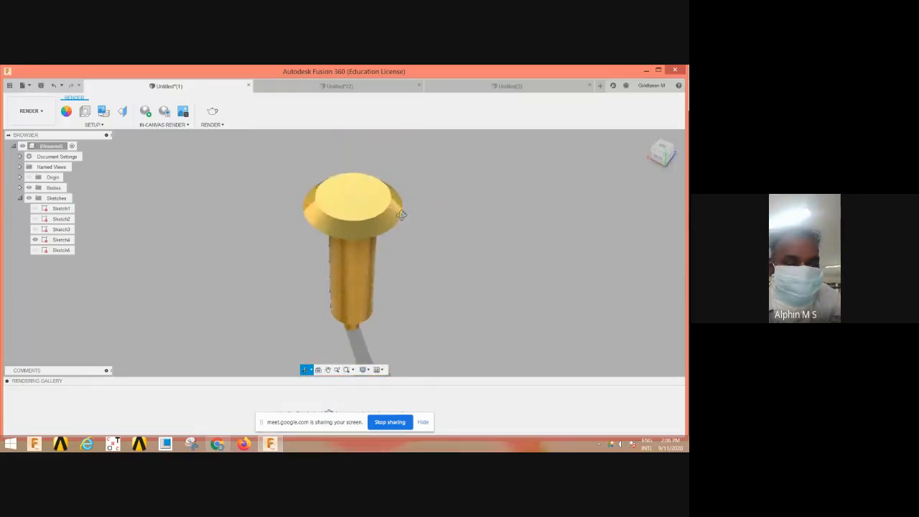
left_click(363, 370)
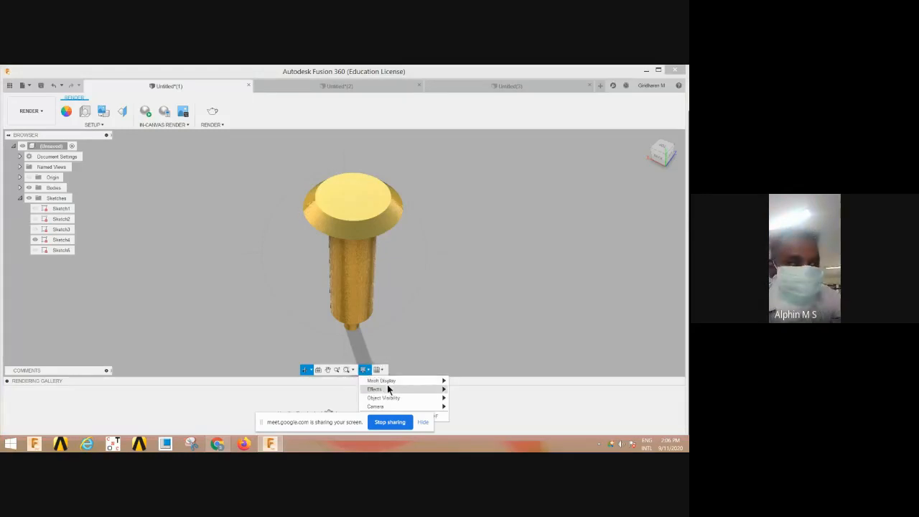
mouse_move(387, 388)
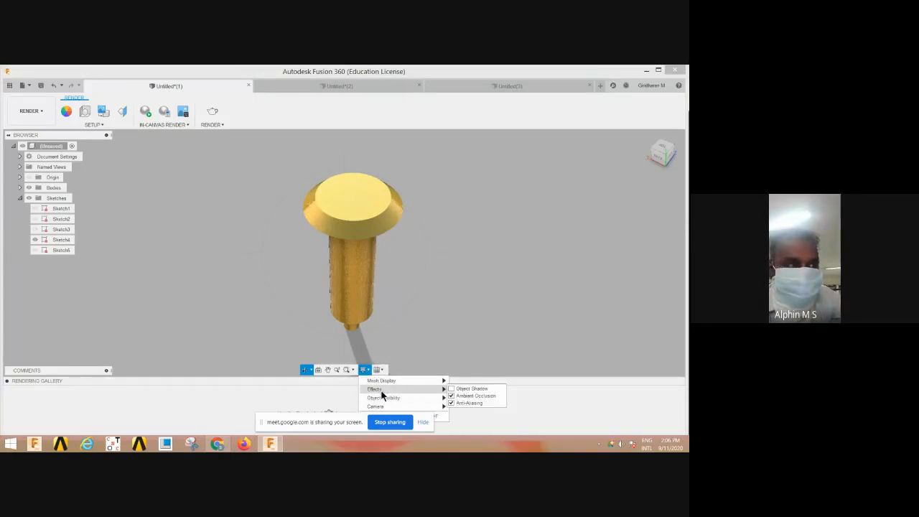
left_click(465, 344)
scroll(464, 344, "up", 3)
scroll(457, 334, "down", 4)
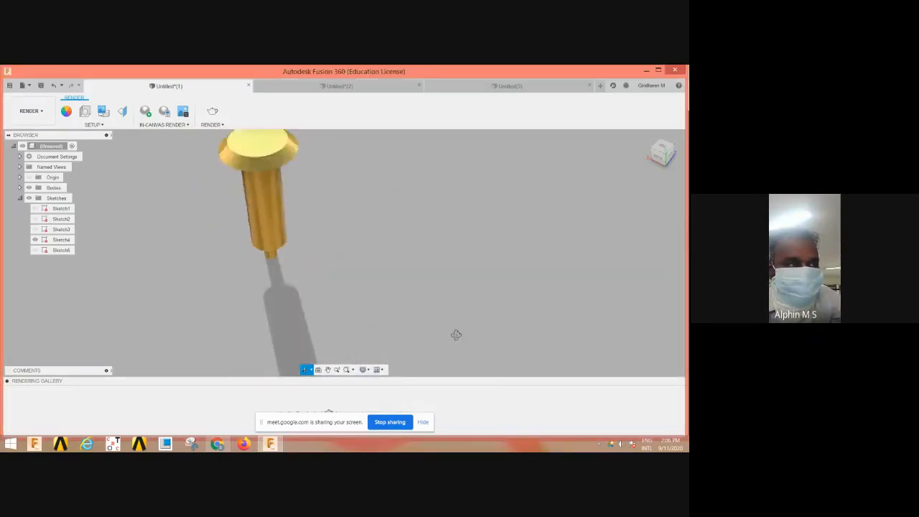
Try the Sharp Highlights environment in the scene settings for comparison and restore Field
left_click(101, 125)
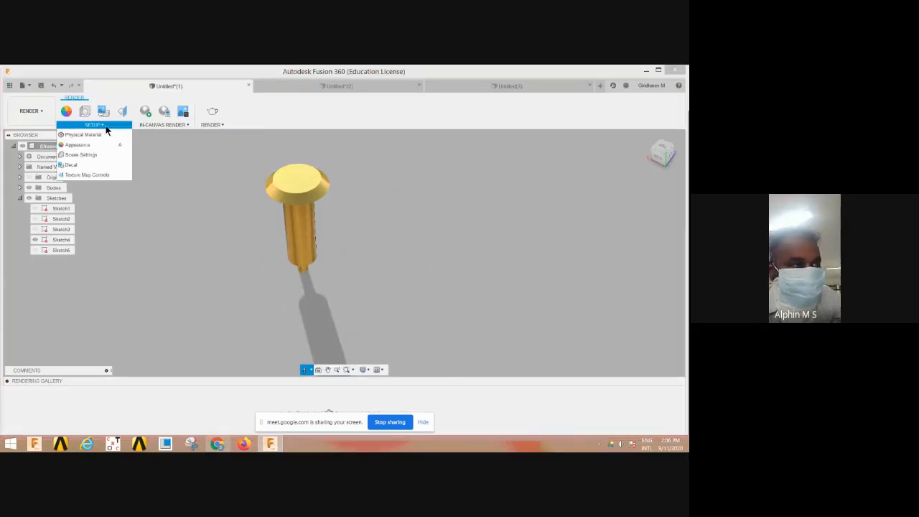
left_click(97, 157)
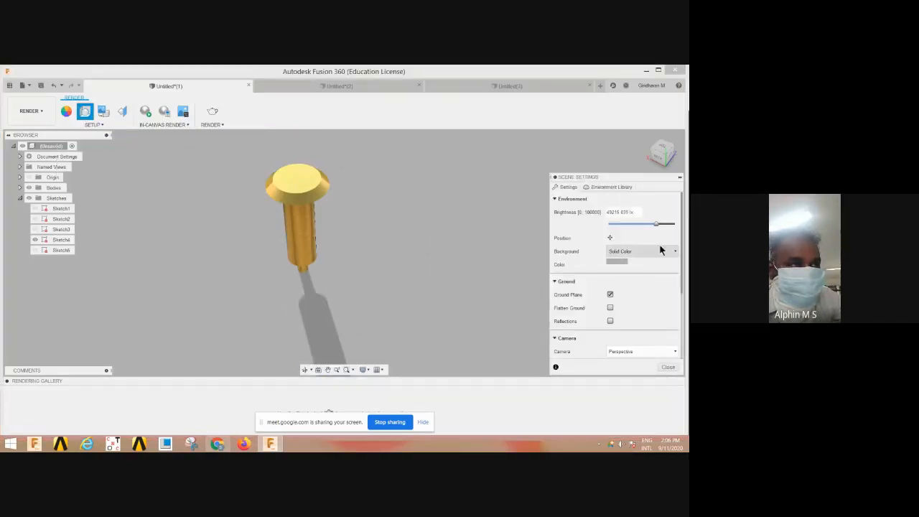
left_click(610, 188)
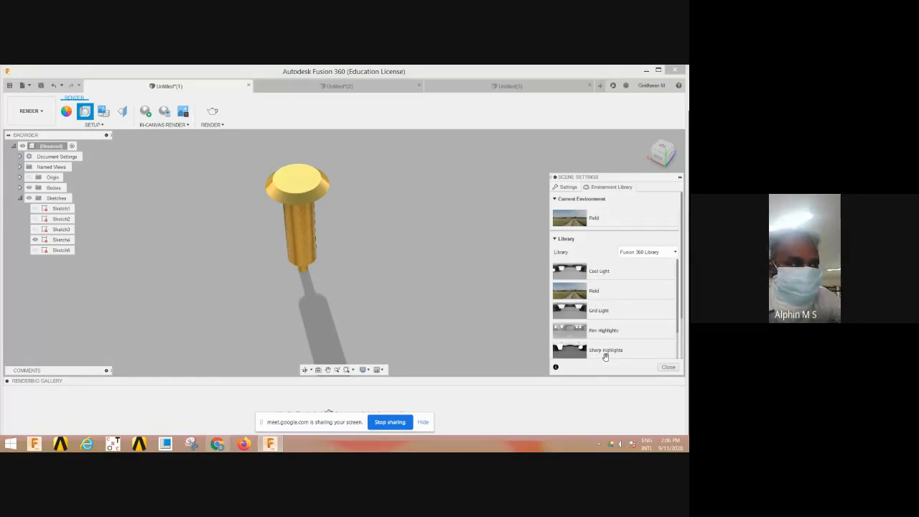
double_click(605, 351)
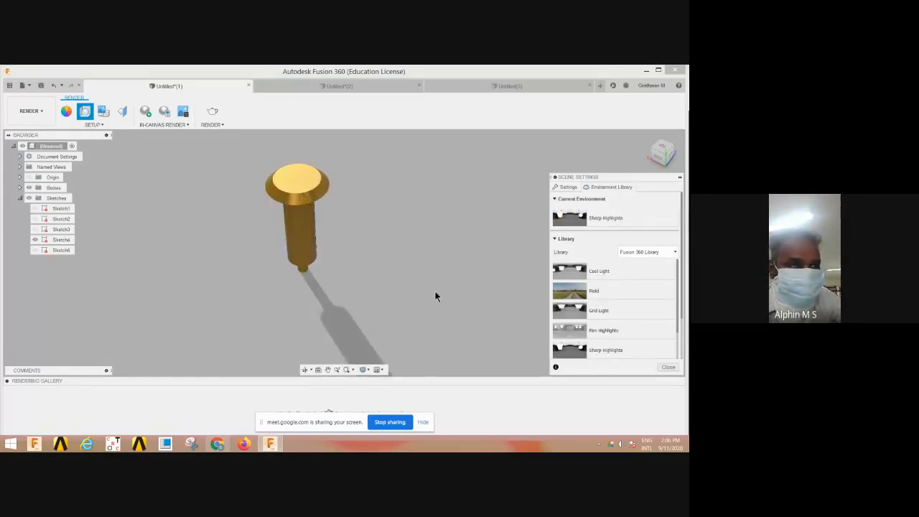
mouse_move(423, 254)
middle_mouse_down("shift")
mouse_move(417, 205)
mouse_move(391, 174)
mouse_move(433, 251)
middle_mouse_up("shift")
double_click(592, 294)
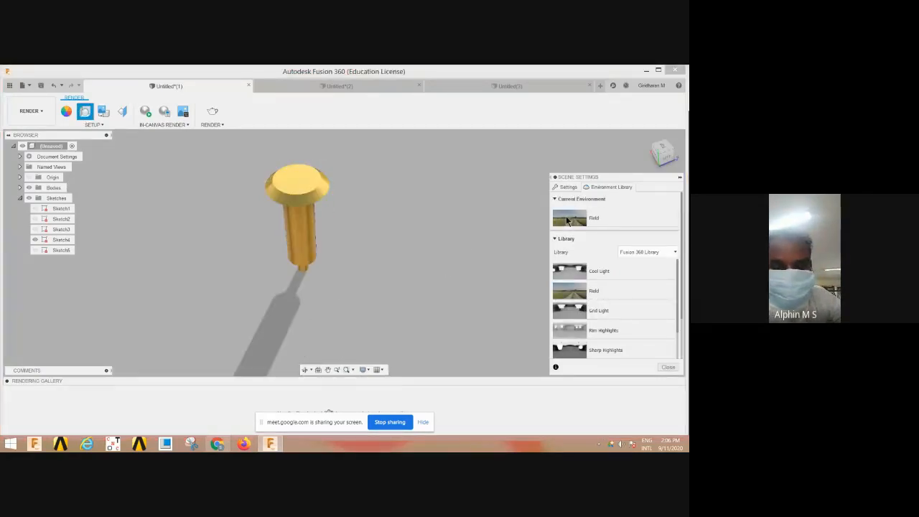
Try to apply the Field environment directly to the canvas and the part, checking the scene from near and far
left_click_drag(569, 296, 392, 263)
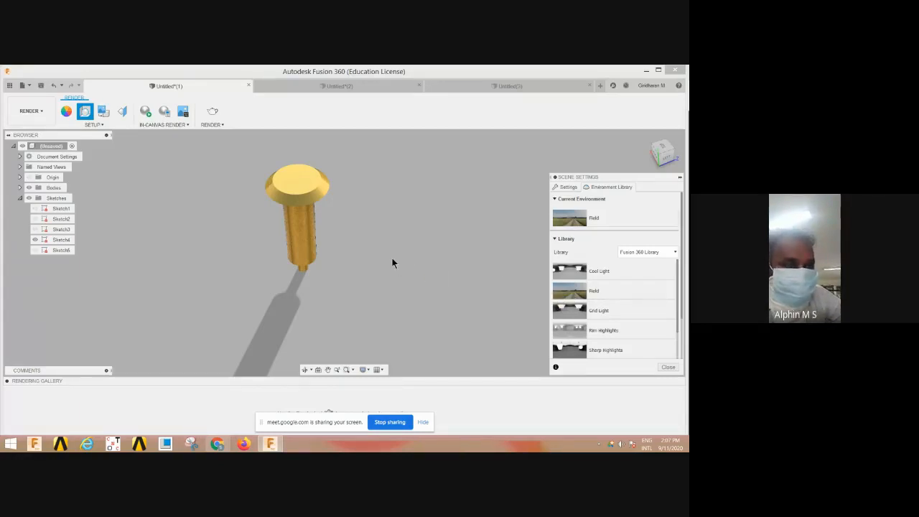
left_click_drag(587, 297, 306, 226)
scroll(402, 277, "down", 5)
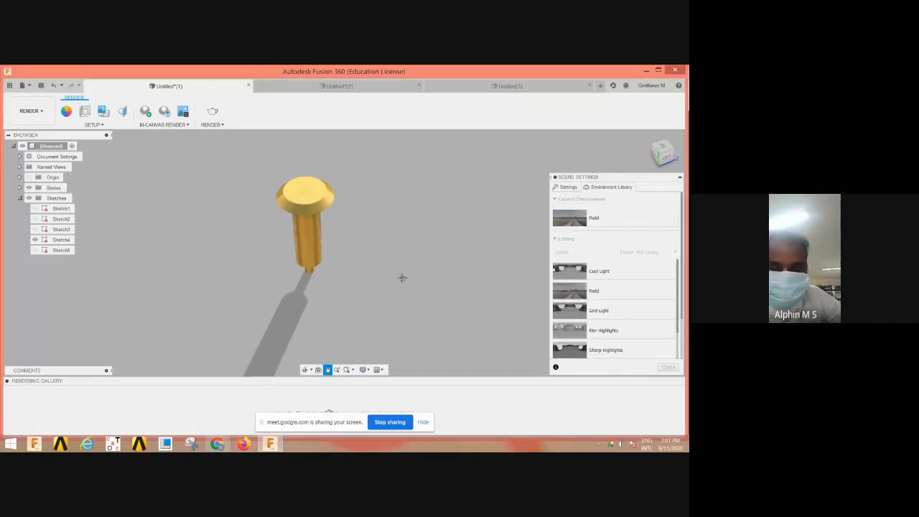
scroll(402, 277, "down", 3)
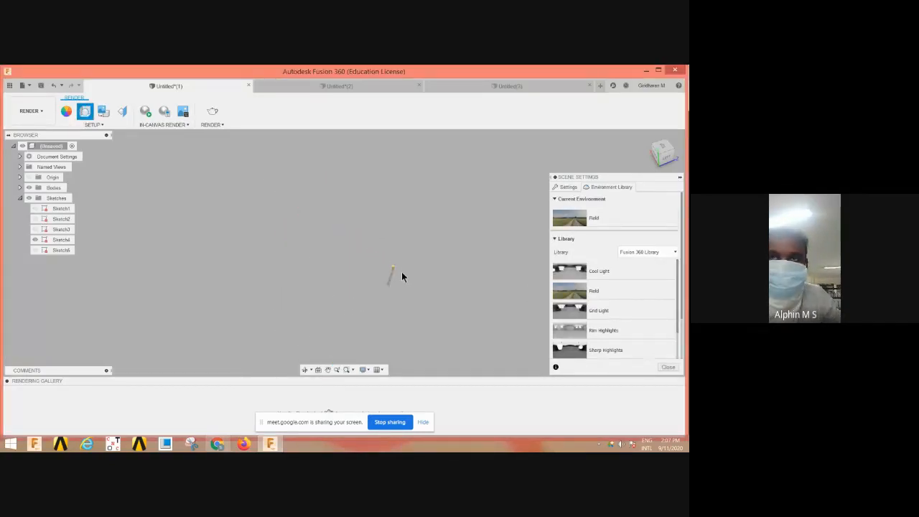
scroll(401, 273, "up", 5)
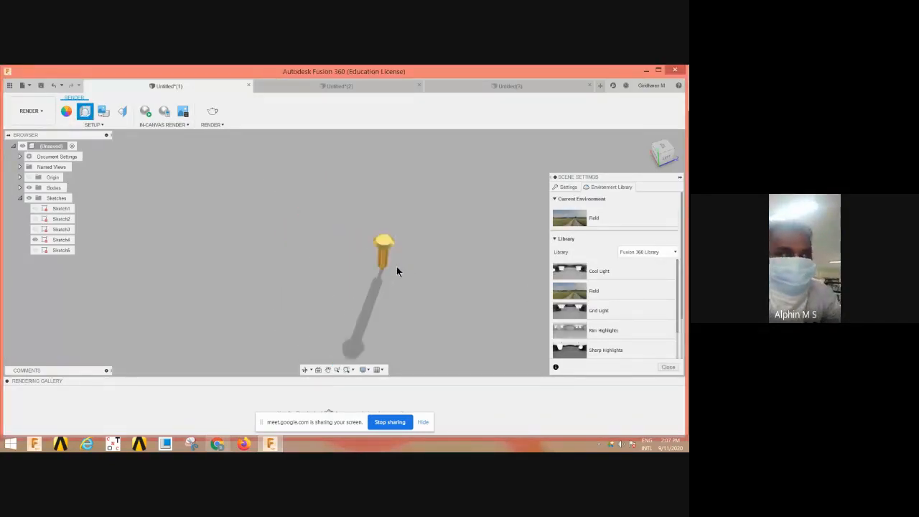
middle_click_drag(389, 259, 360, 253, "shift")
scroll(397, 238, "up", 2)
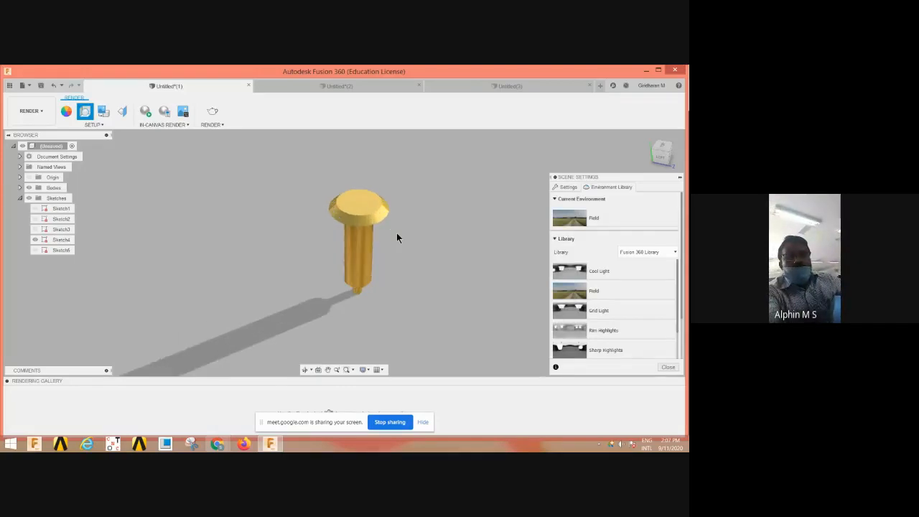
right_click(575, 293)
left_click(595, 301)
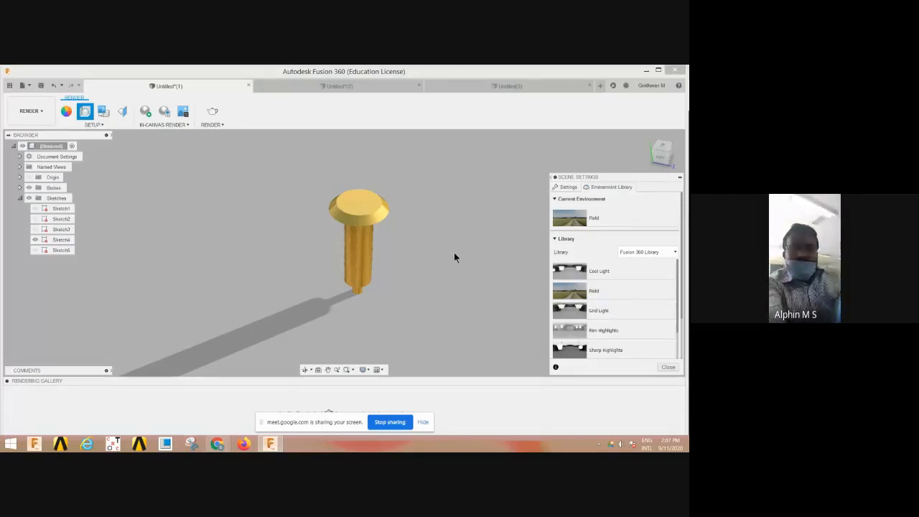
Try to render the stepped part with the Render tool from a low side view showing its ground shadow
middle_click_drag(393, 215, 305, 240)
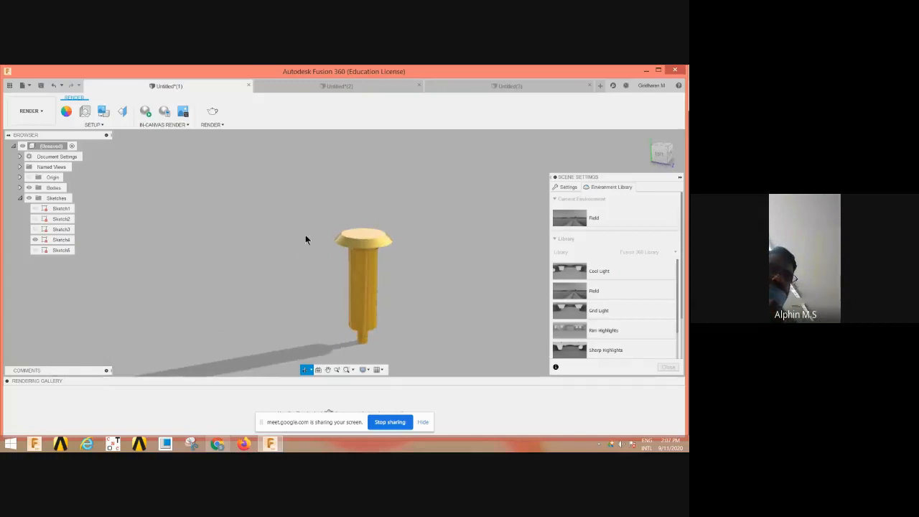
left_click(318, 369)
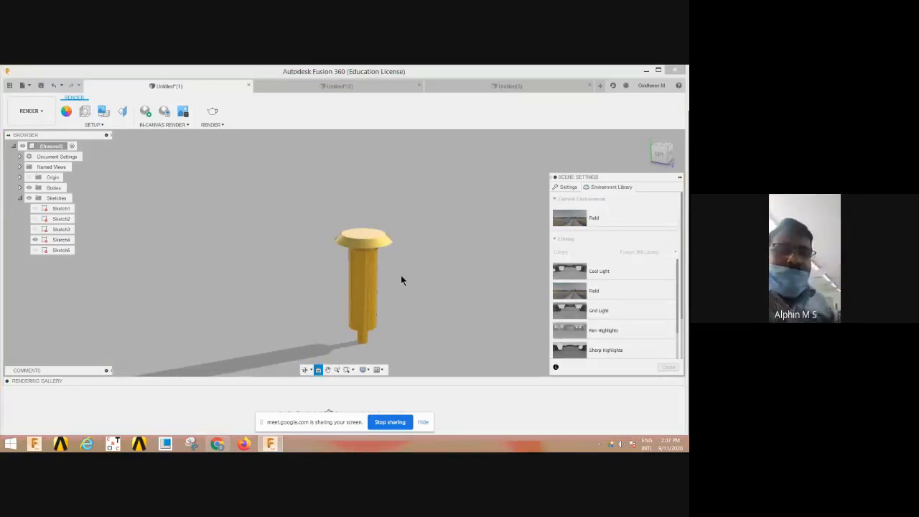
left_click(212, 114)
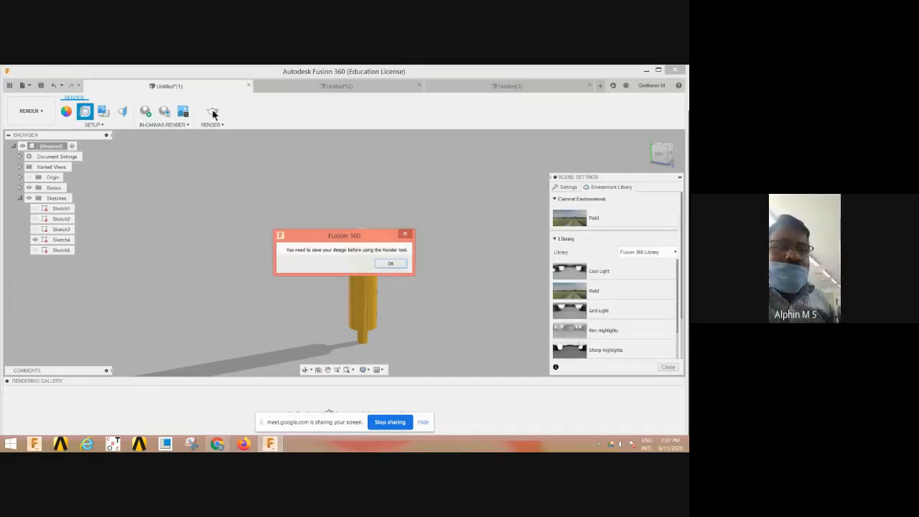
left_click(390, 263)
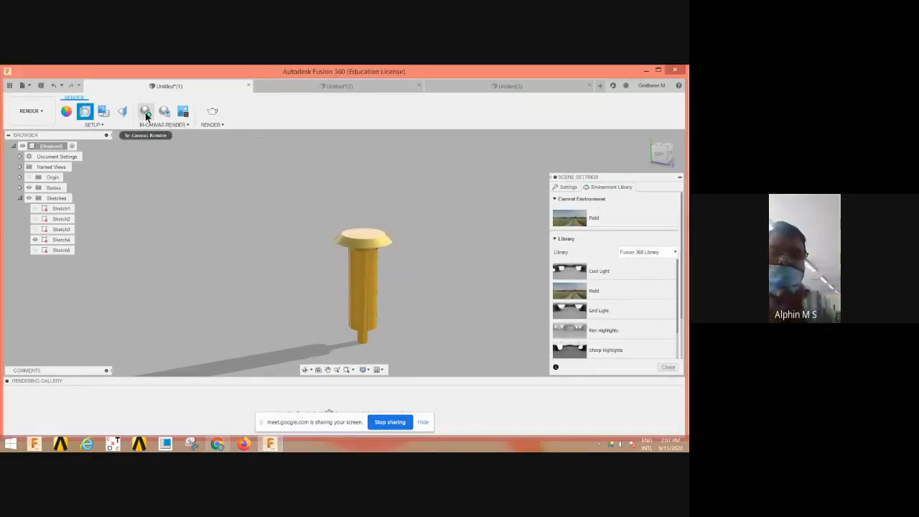
Start an in-canvas render of the stepped part under the Field environment and open the in-canvas render settings
left_click(145, 113)
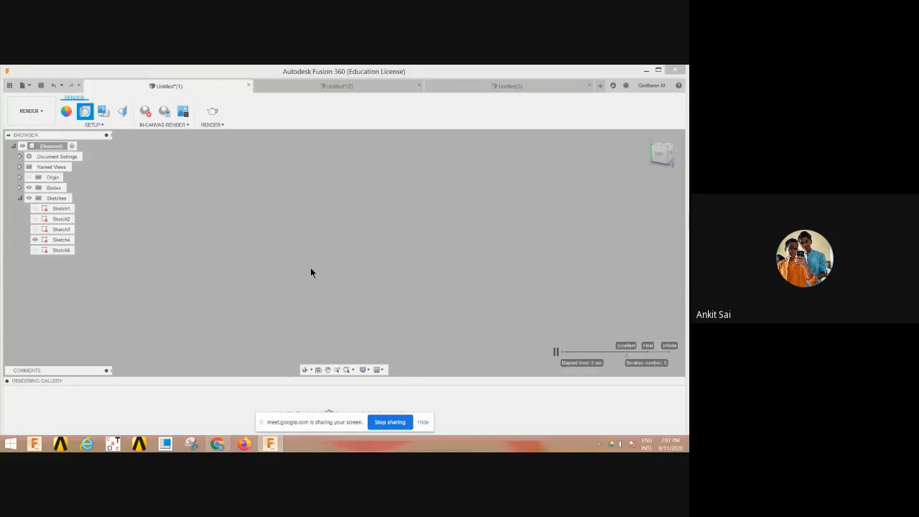
middle_click_drag(359, 281, 330, 279)
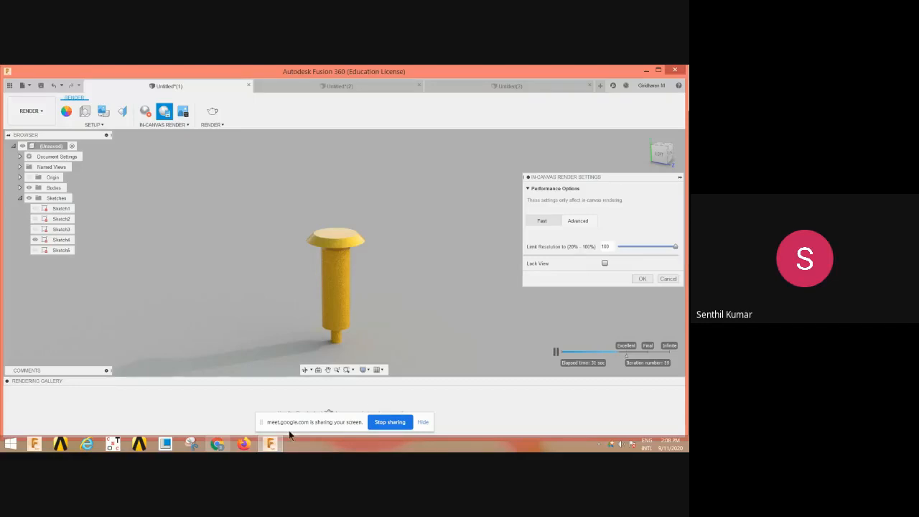
Switch to the Google Meet call in Chrome, admit the waiting participant and stop sharing the screen
mouse_move(217, 443)
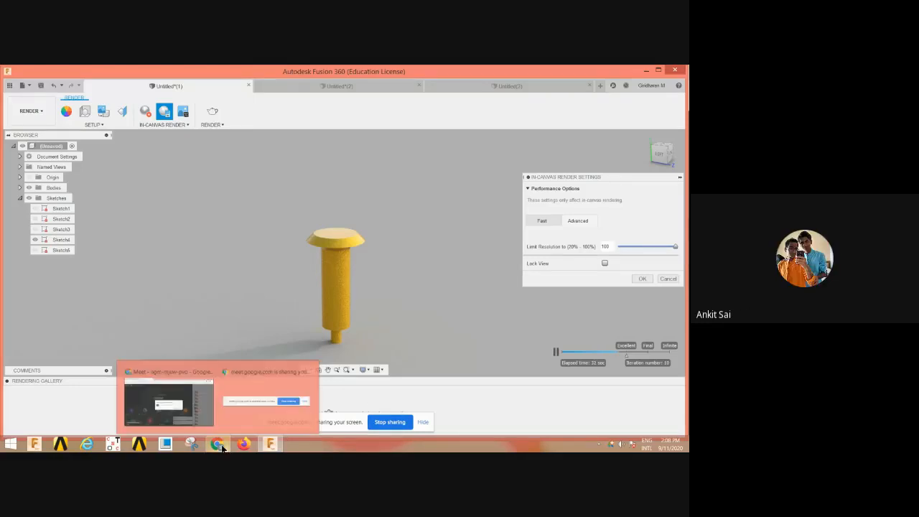
left_click(194, 409)
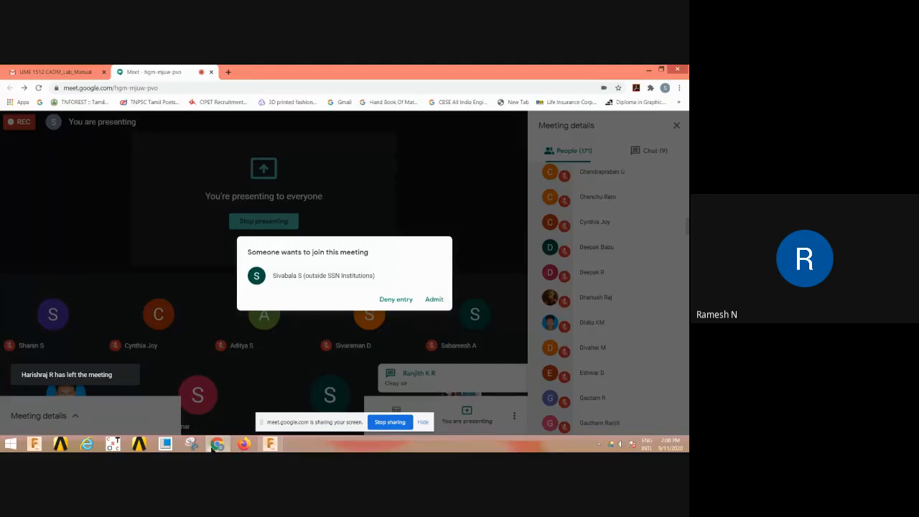
mouse_move(221, 448)
left_click(257, 411)
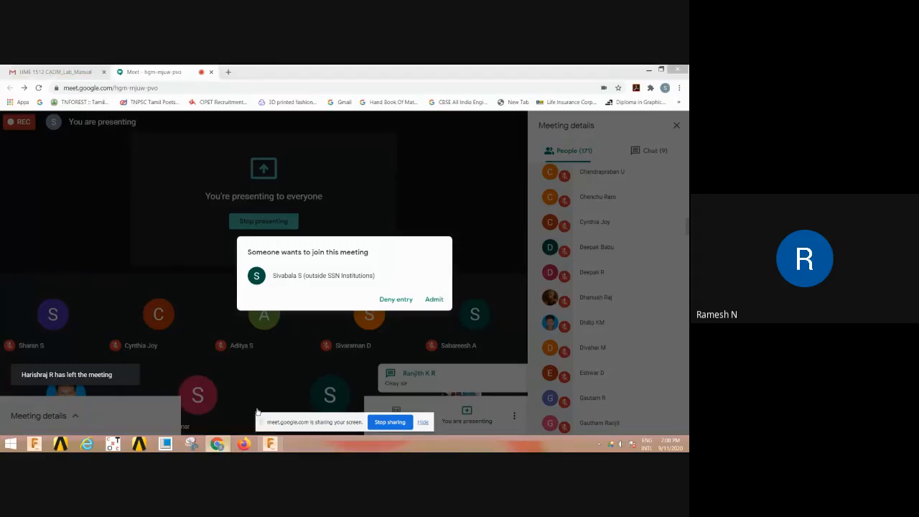
left_click(433, 300)
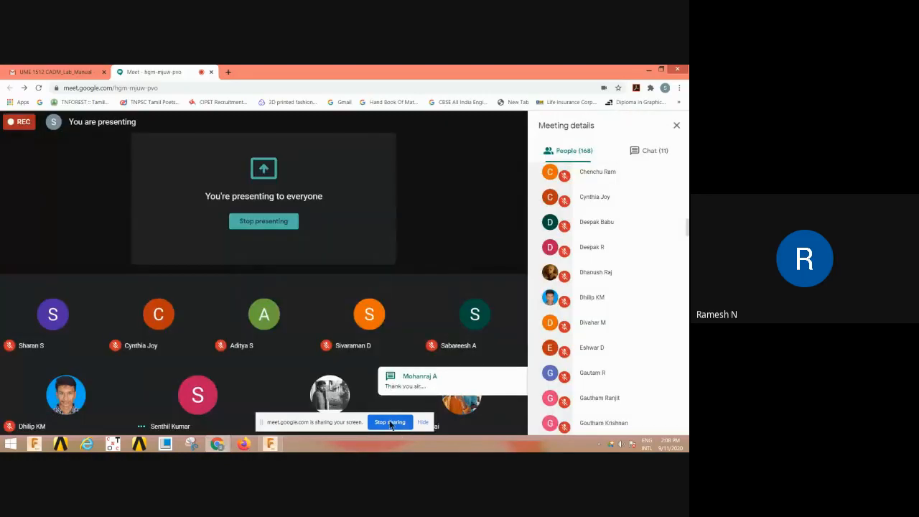
left_click(389, 422)
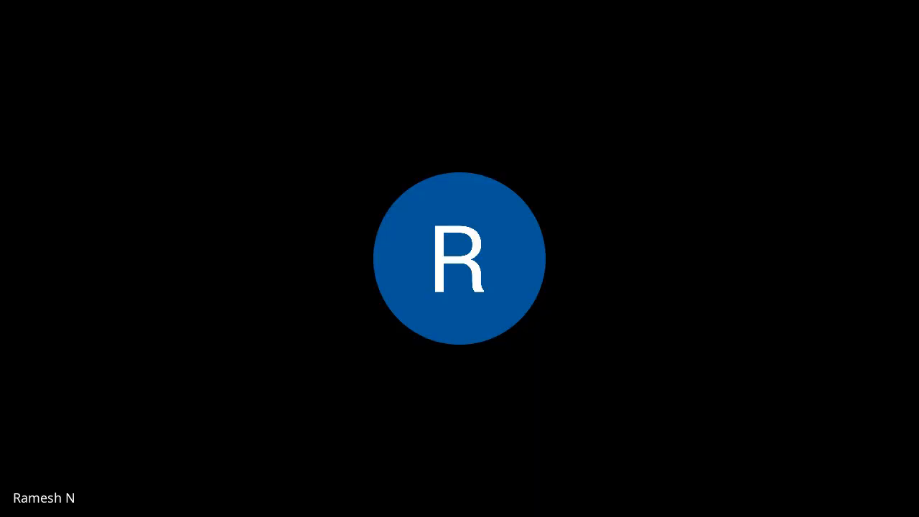